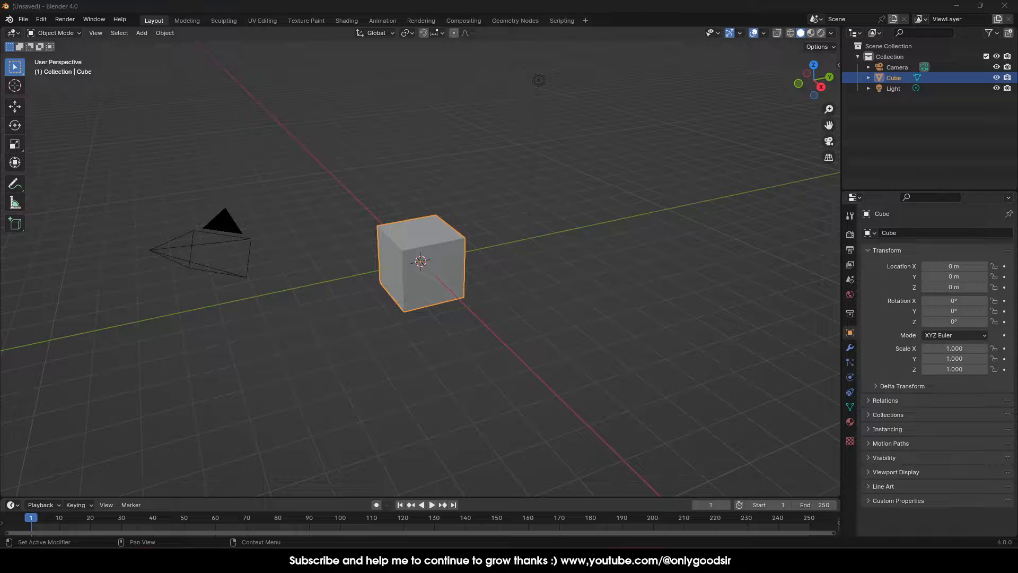
# - Switch to the browser, search Google Images for "bottles" and look through the results for reference shapes
pyautogui.moveTo(1017, 53); pyautogui.dragTo(570, 44)
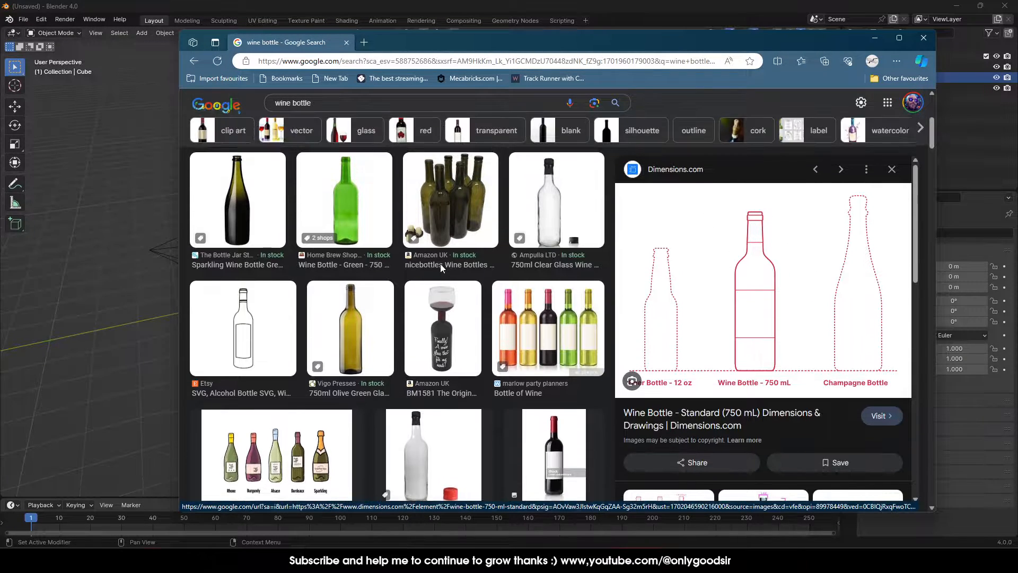
pyautogui.scroll(3, 435, 260)
pyautogui.scroll(3, 471, 287)
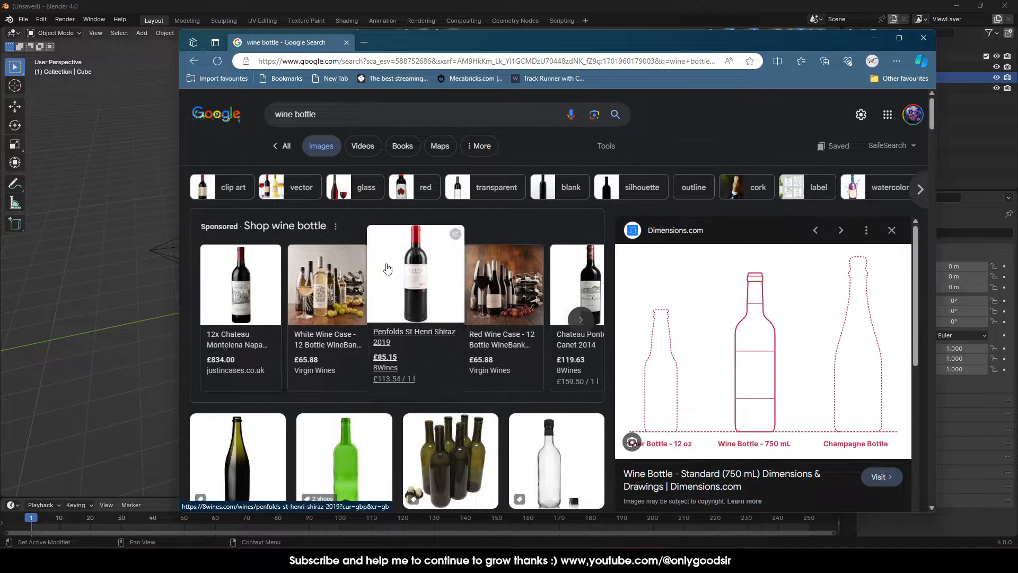
pyautogui.click(295, 114)
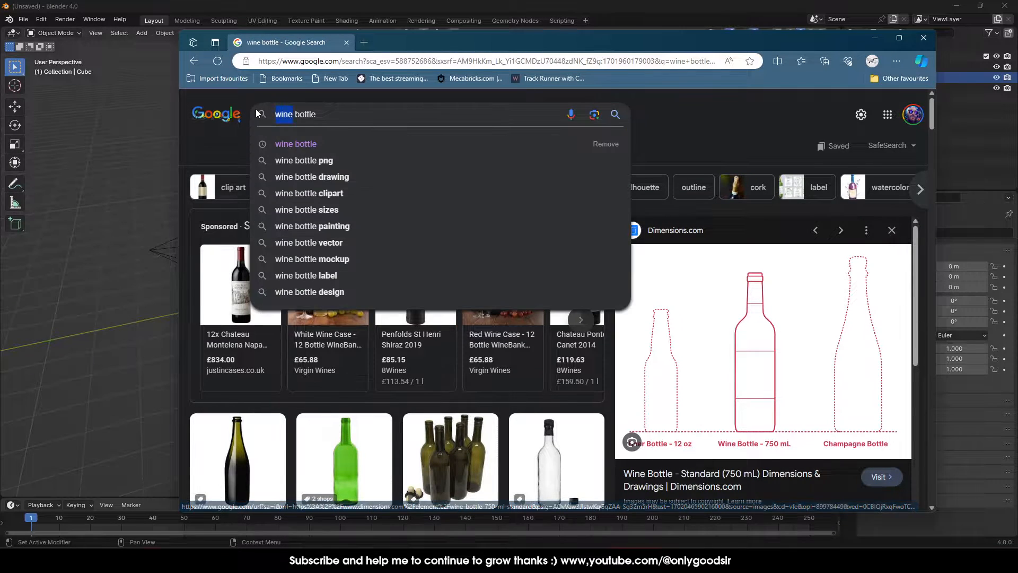
pyautogui.press('BackSpace')
pyautogui.press('BackSpace')
pyautogui.press('BackSpace')
pyautogui.press('BackSpace')
pyautogui.press('BackSpace')
pyautogui.click(317, 114)
pyautogui.write('s')
pyautogui.press('Return')
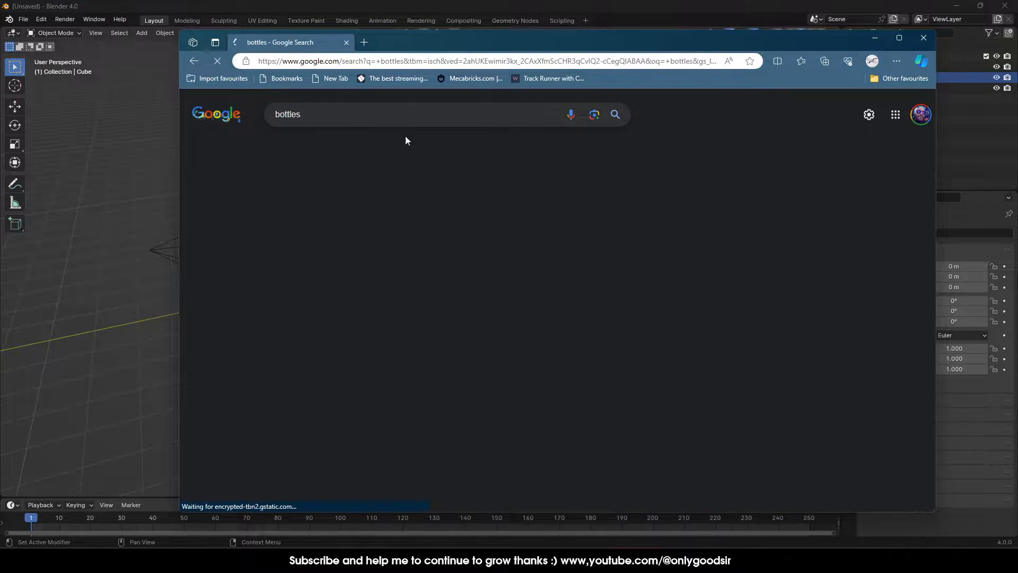
pyautogui.scroll(-5, 410, 217)
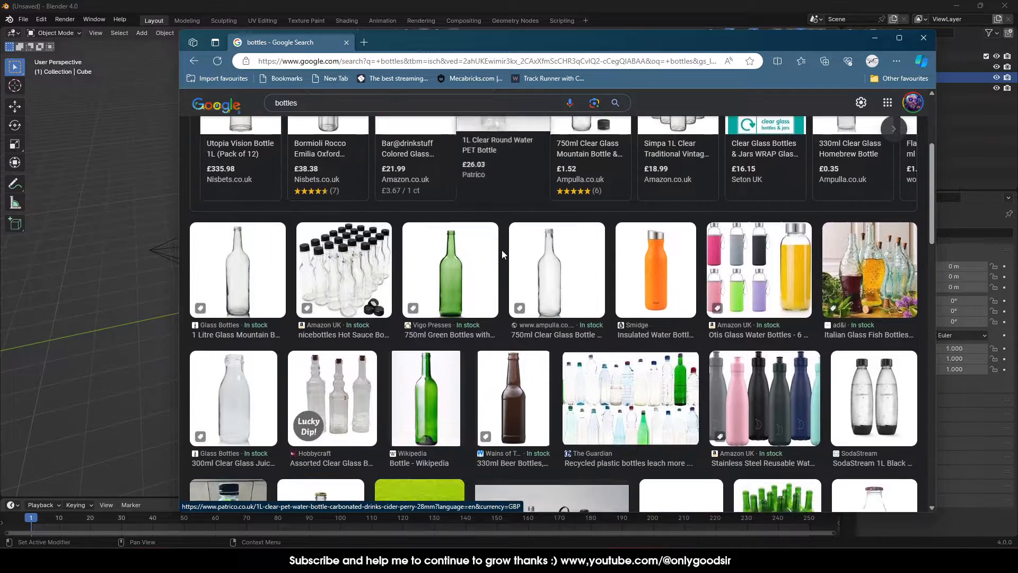
pyautogui.scroll(-6, 519, 286)
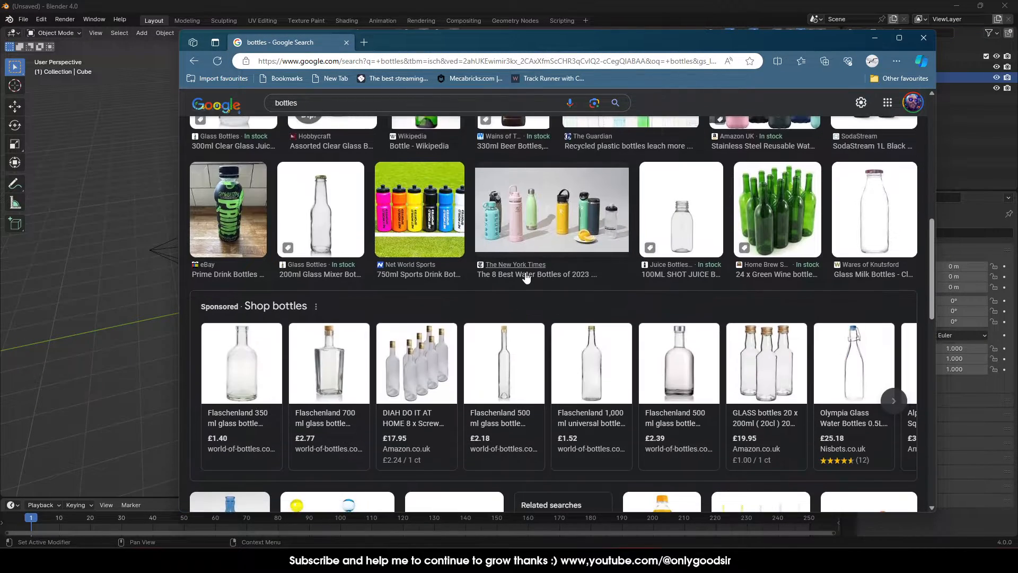
pyautogui.scroll(-2, 507, 222)
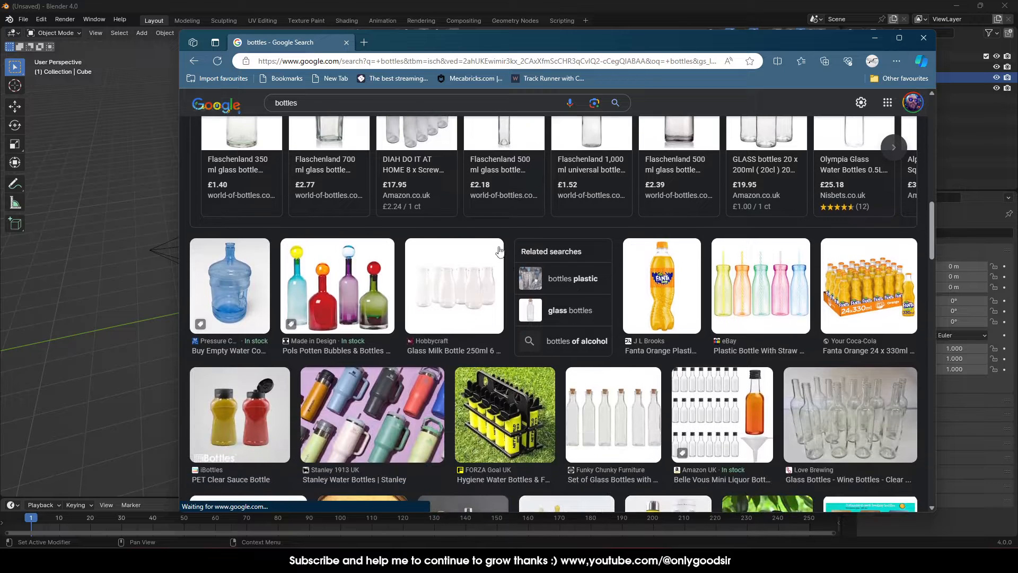
pyautogui.hotkey('alt', 'Tab')
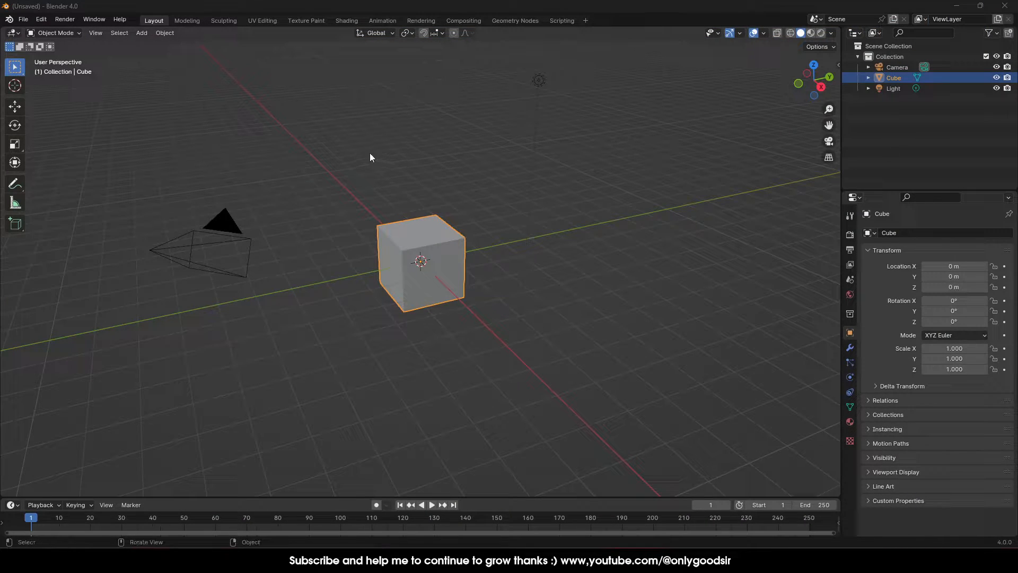
pyautogui.click(318, 102)
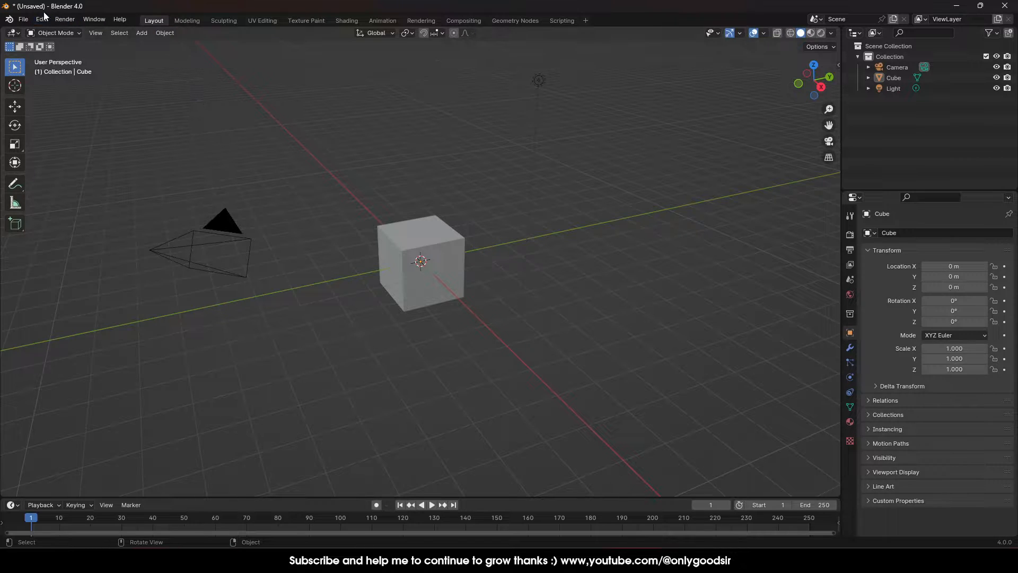
pyautogui.click(23, 19)
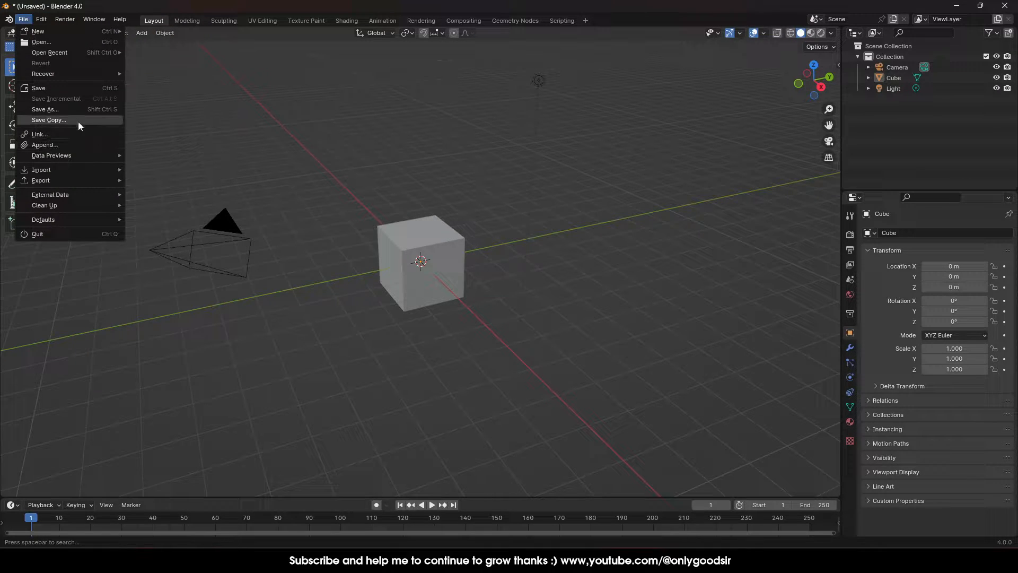
pyautogui.moveTo(100, 168)
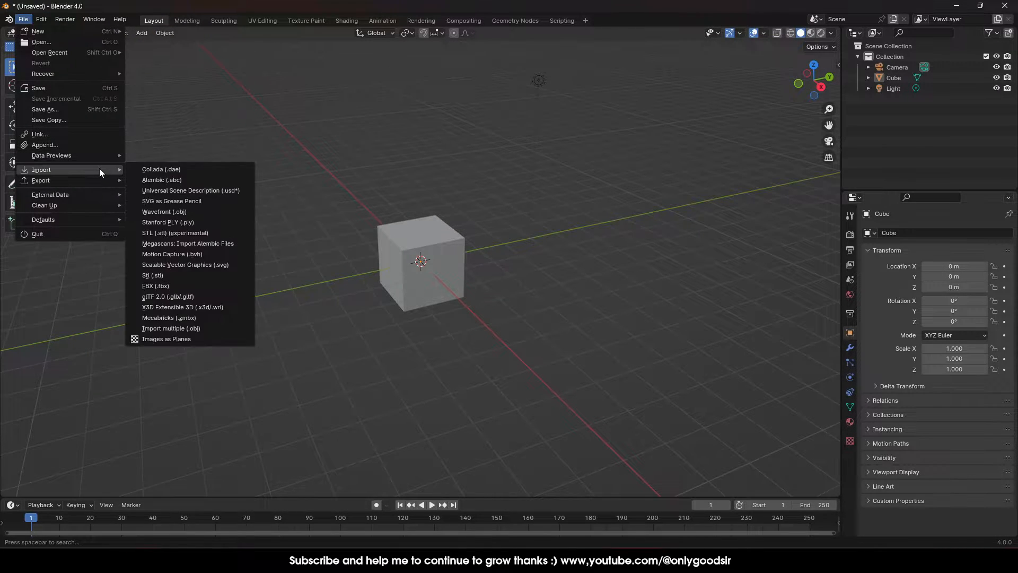
pyautogui.click(183, 339)
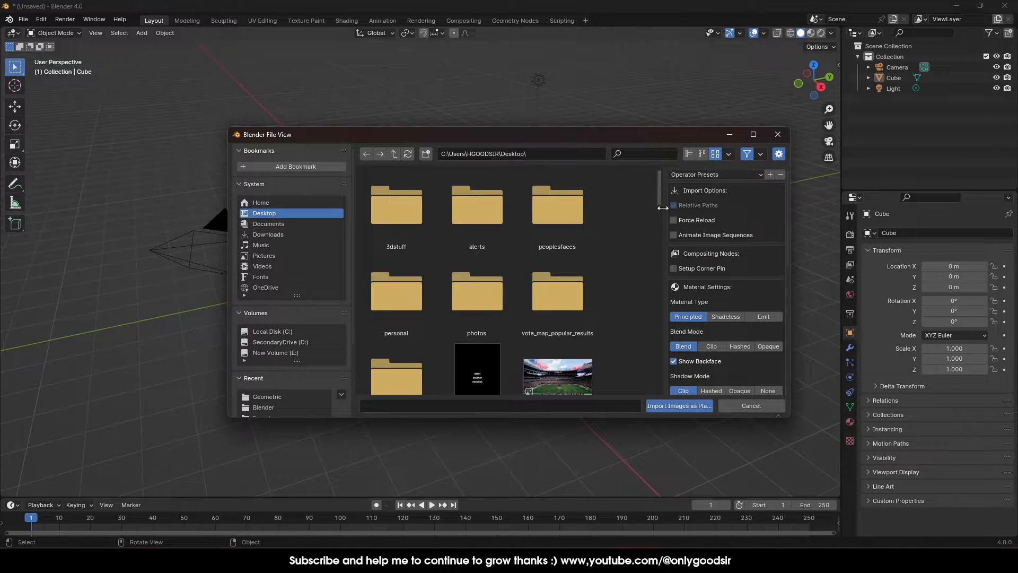
pyautogui.moveTo(662, 179)
pyautogui.mouseDown()
pyautogui.moveTo(657, 220)
pyautogui.moveTo(657, 178)
pyautogui.mouseUp()
pyautogui.doubleClick(422, 215)
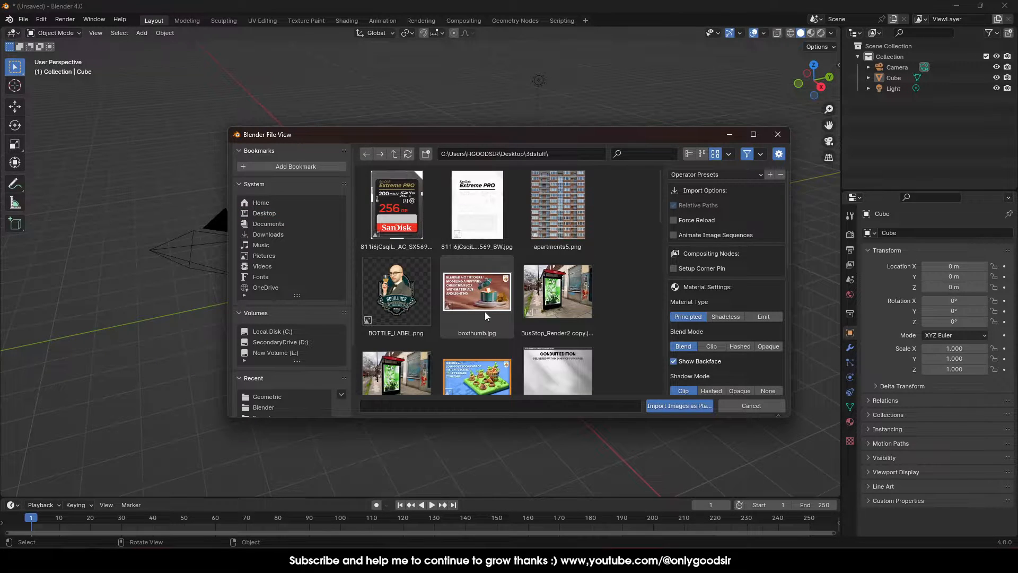
pyautogui.scroll(-10, 485, 313)
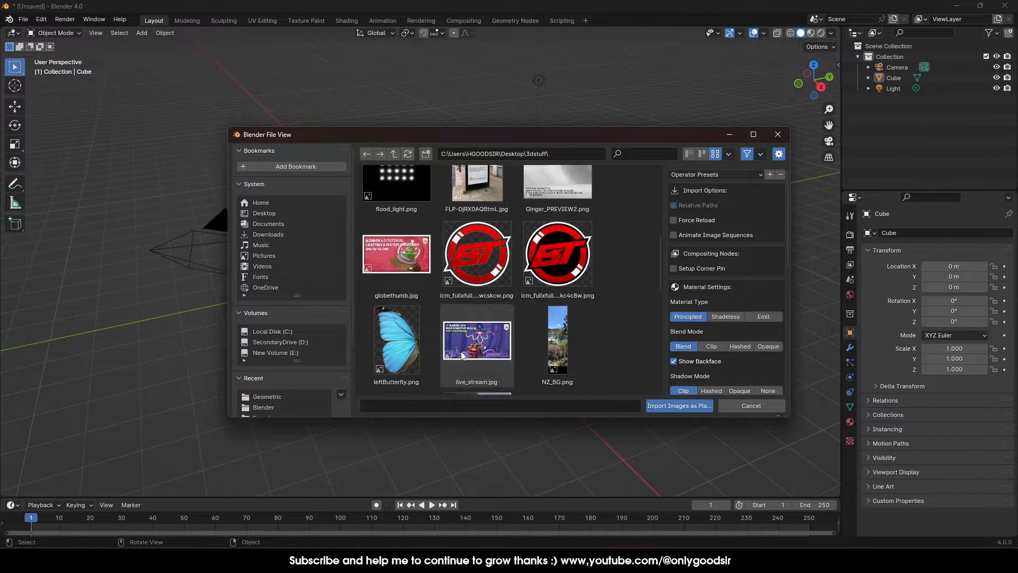
pyautogui.scroll(-4, 462, 355)
pyautogui.click(473, 341)
pyautogui.click(670, 404)
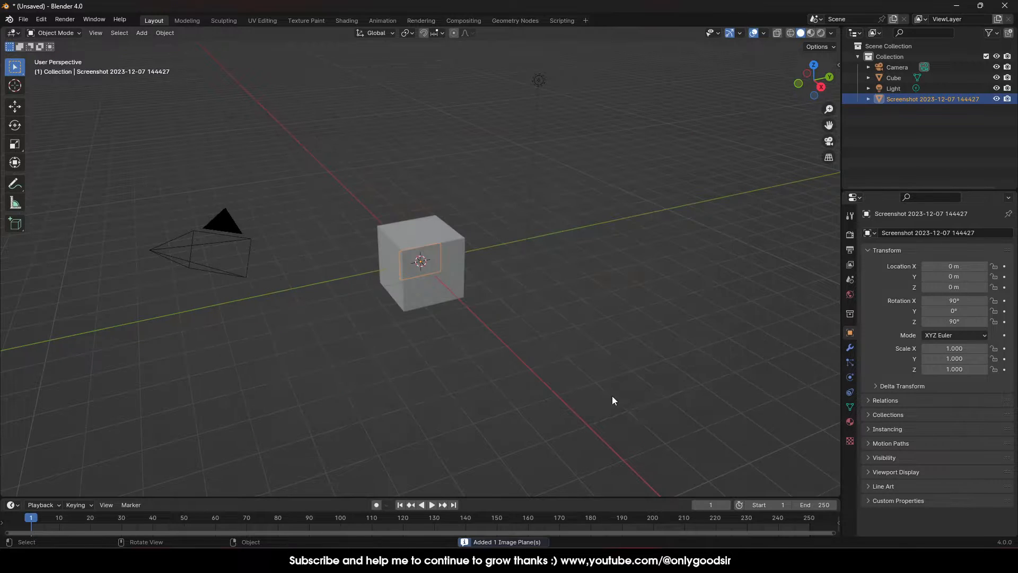
# - Scale the imported image plane up to about 8.85 and display the viewport in Material Preview shading
pyautogui.press('s')
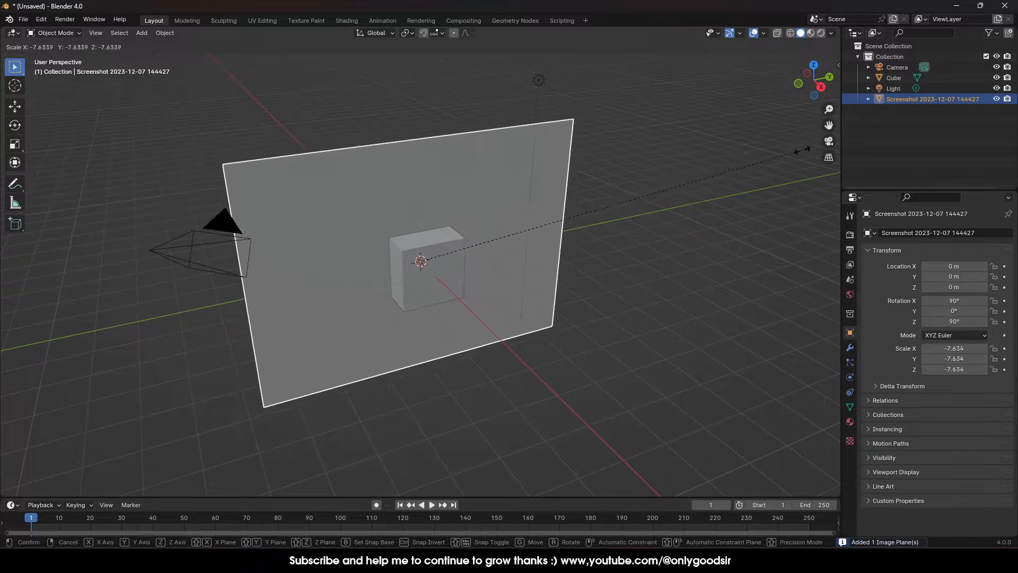
pyautogui.click(844, 84)
pyautogui.click(810, 33)
pyautogui.moveTo(765, 103); pyautogui.dragTo(518, 240, button='middle')
pyautogui.press('s')
pyautogui.click(239, 234)
# - Delete the default cube, camera and light, keeping only the reference image plane
pyautogui.moveTo(238, 234); pyautogui.dragTo(428, 269, button='middle')
pyautogui.click(428, 268)
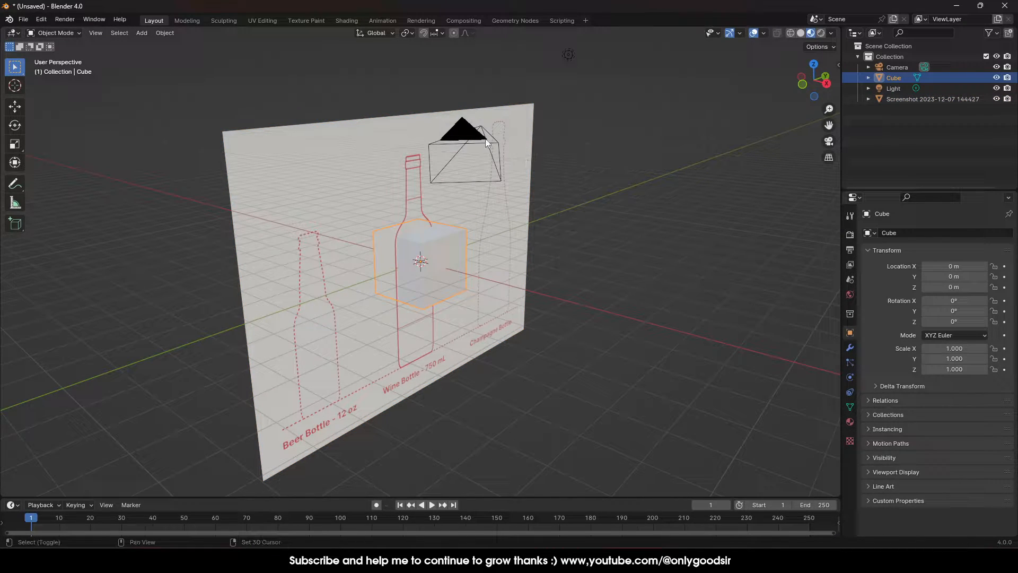
pyautogui.keyDown('shift'); pyautogui.click(496, 151); pyautogui.keyUp('shift')
pyautogui.keyDown('shift'); pyautogui.click(568, 53); pyautogui.keyUp('shift')
pyautogui.press('Delete')
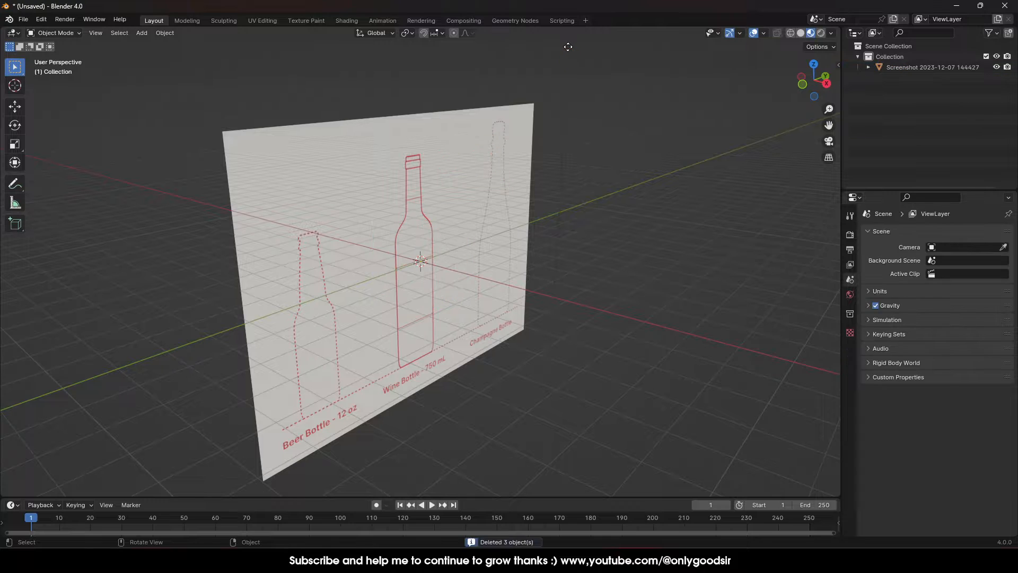
# - Raise the reference image plane to about 3.29 m in Z so the bottle bases sit at floor level
pyautogui.moveTo(537, 160); pyautogui.dragTo(390, 235, button='middle')
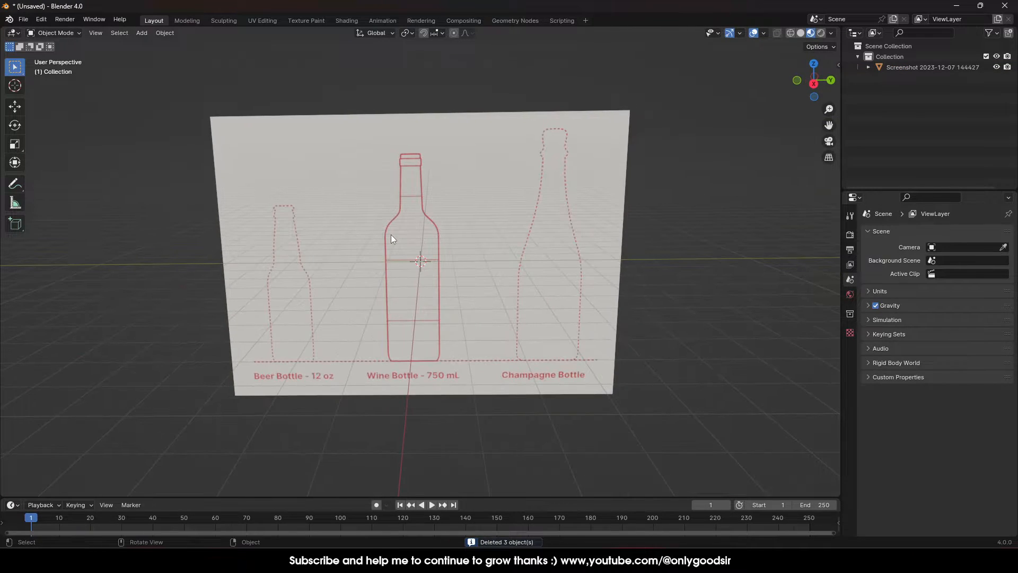
pyautogui.click(390, 234)
pyautogui.click(15, 106)
pyautogui.moveTo(371, 196); pyautogui.dragTo(418, 218, button='middle')
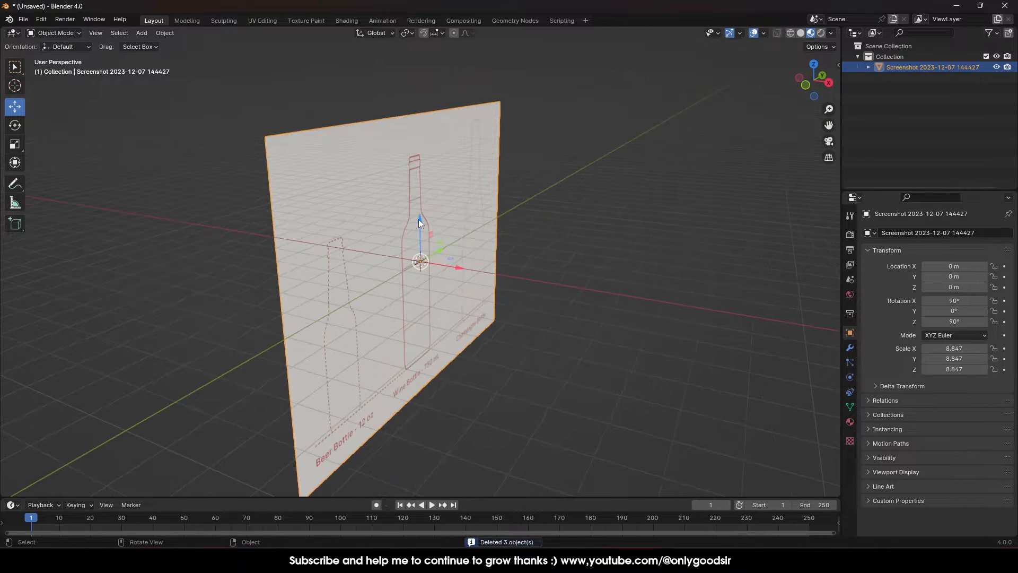
pyautogui.moveTo(419, 218); pyautogui.dragTo(432, 103)
pyautogui.click(586, 190)
pyautogui.moveTo(610, 201); pyautogui.dragTo(370, 294, button='middle')
pyautogui.keyDown('shift'); pyautogui.moveTo(281, 240); pyautogui.dragTo(369, 217, button='middle'); pyautogui.keyUp('shift')
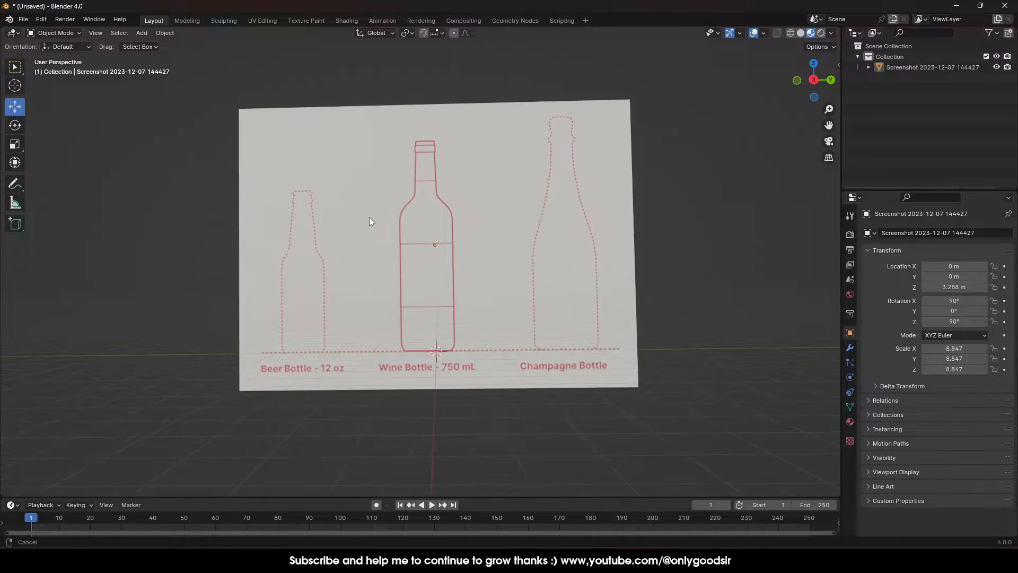
# - Move the reference image plane along Y to about 4.10 m, centring the beer bottle on the world origin
pyautogui.click(448, 268)
pyautogui.moveTo(477, 247); pyautogui.dragTo(486, 242)
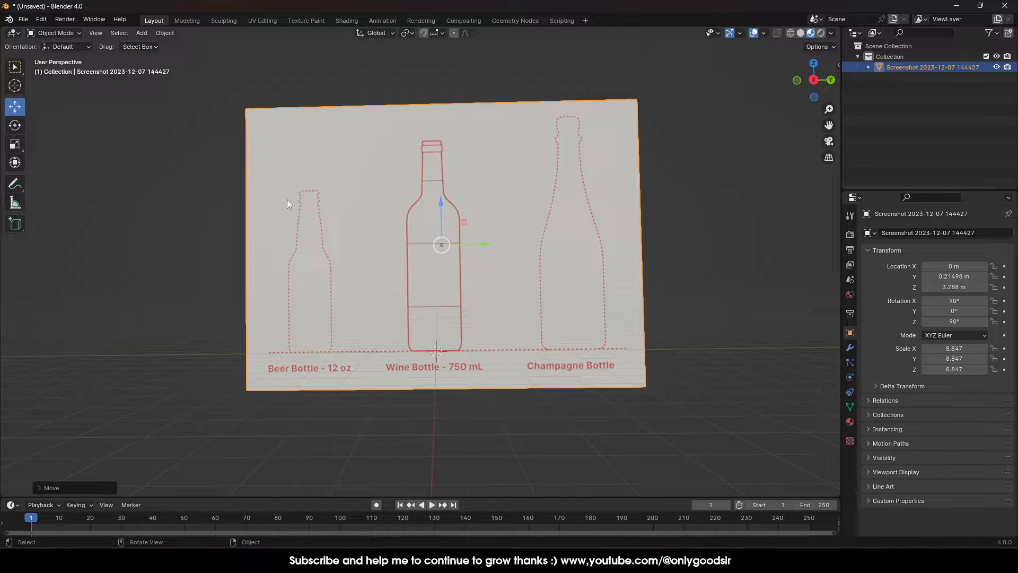
pyautogui.click(642, 269)
pyautogui.click(488, 300)
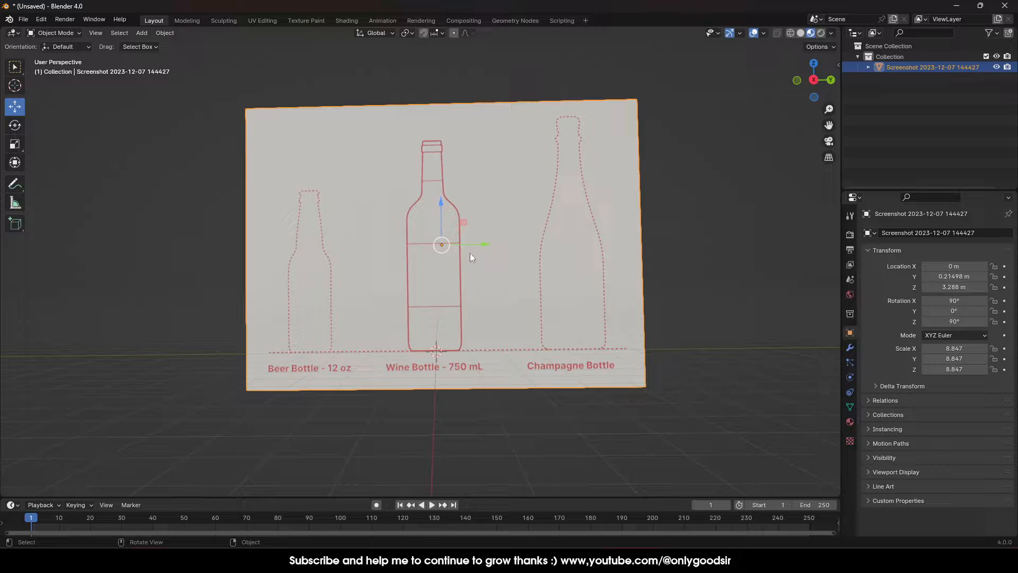
pyautogui.moveTo(485, 244); pyautogui.dragTo(610, 243)
pyautogui.click(301, 250)
# - Add a Bezier curve and delete all its vertices in Edit Mode to leave an empty curve object
pyautogui.moveTo(681, 196); pyautogui.dragTo(438, 205, button='middle')
pyautogui.click(141, 38)
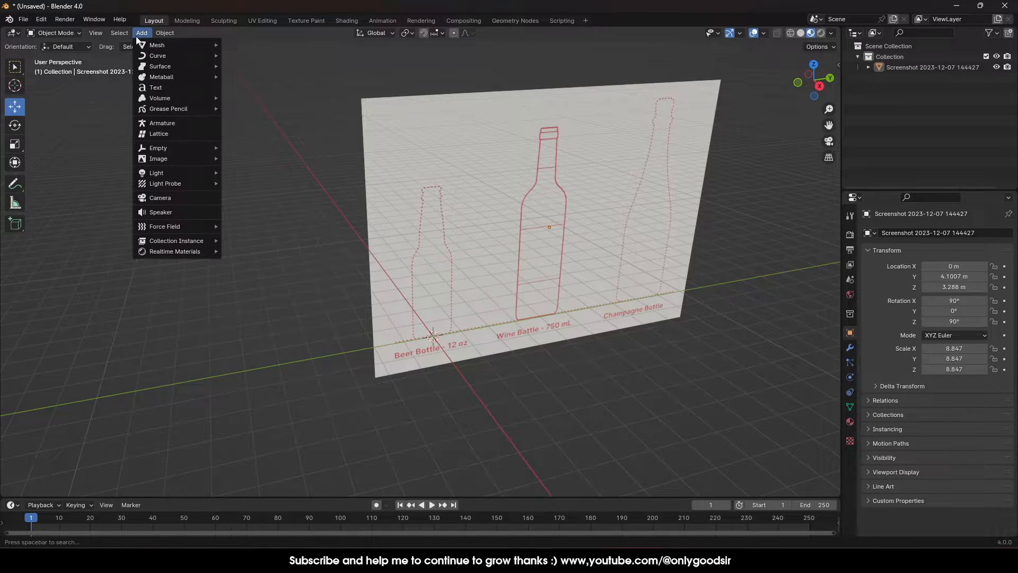
pyautogui.moveTo(145, 58)
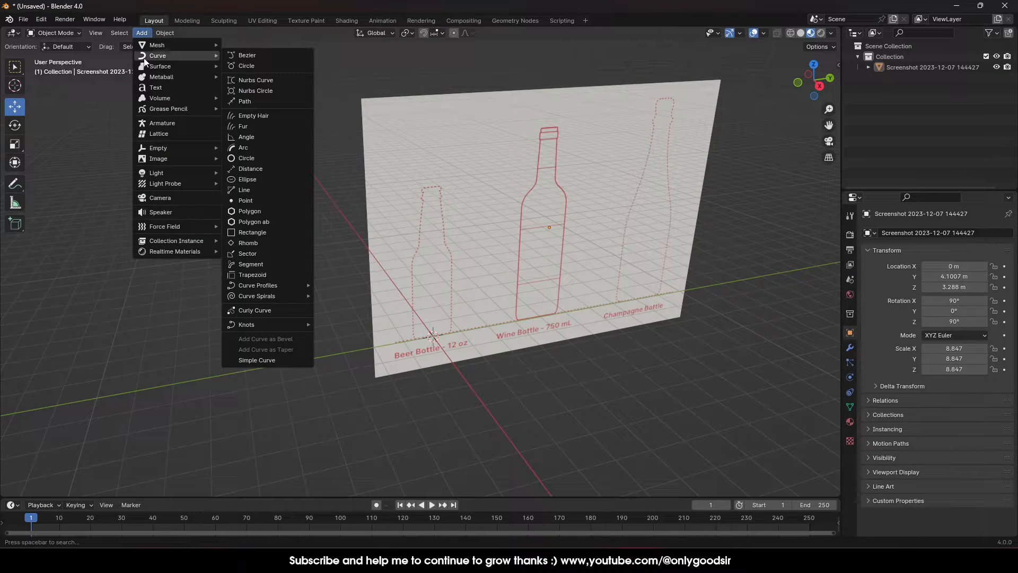
pyautogui.click(256, 53)
pyautogui.moveTo(483, 307); pyautogui.dragTo(493, 353, button='middle')
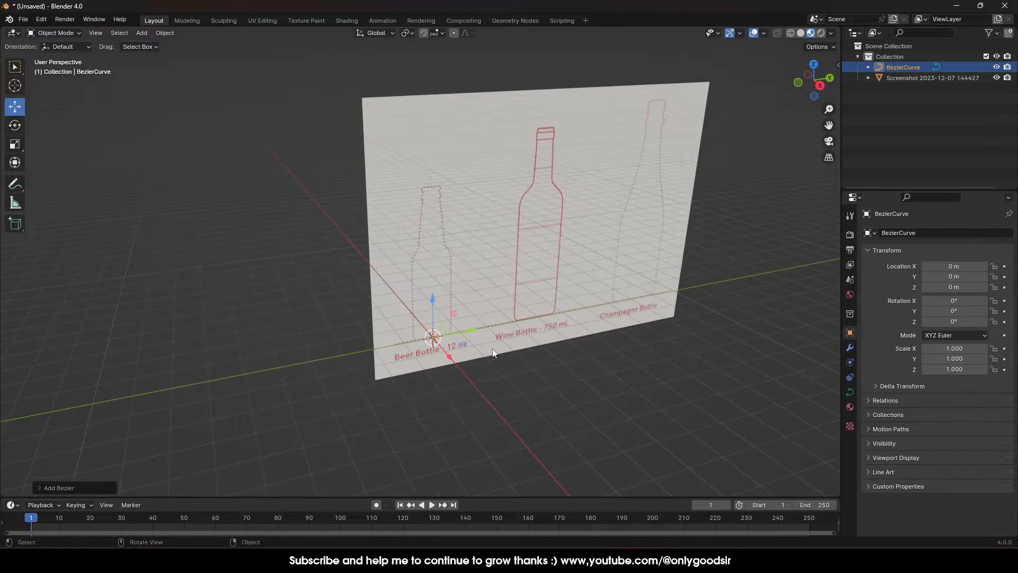
pyautogui.press('Tab')
pyautogui.press('x')
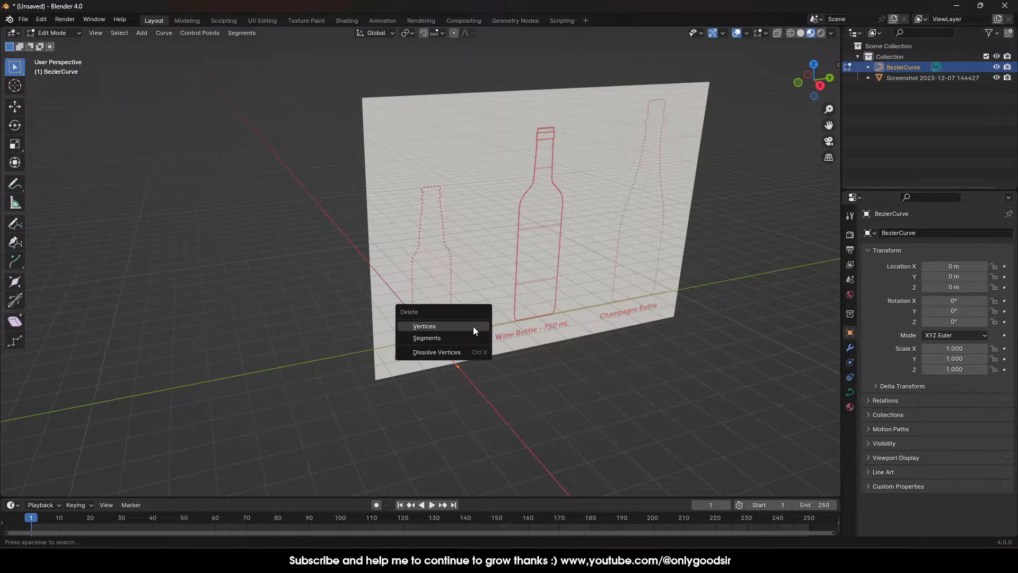
pyautogui.click(473, 326)
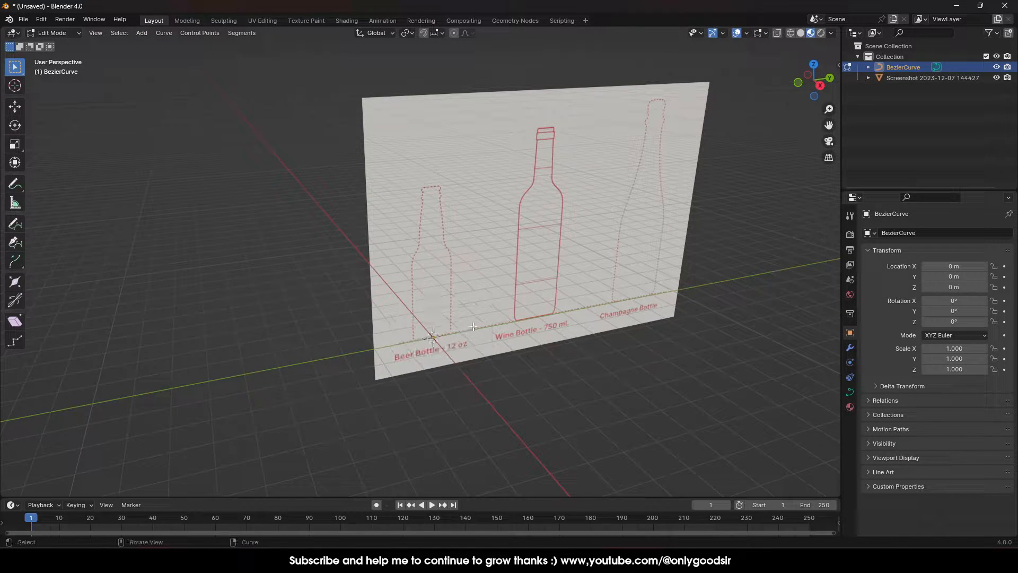
# - In right orthographic view, trace one side of the beer bottle's lip and neck down to the shoulder with the Curve Pen
pyautogui.click(820, 87)
pyautogui.scroll(5, 543, 197)
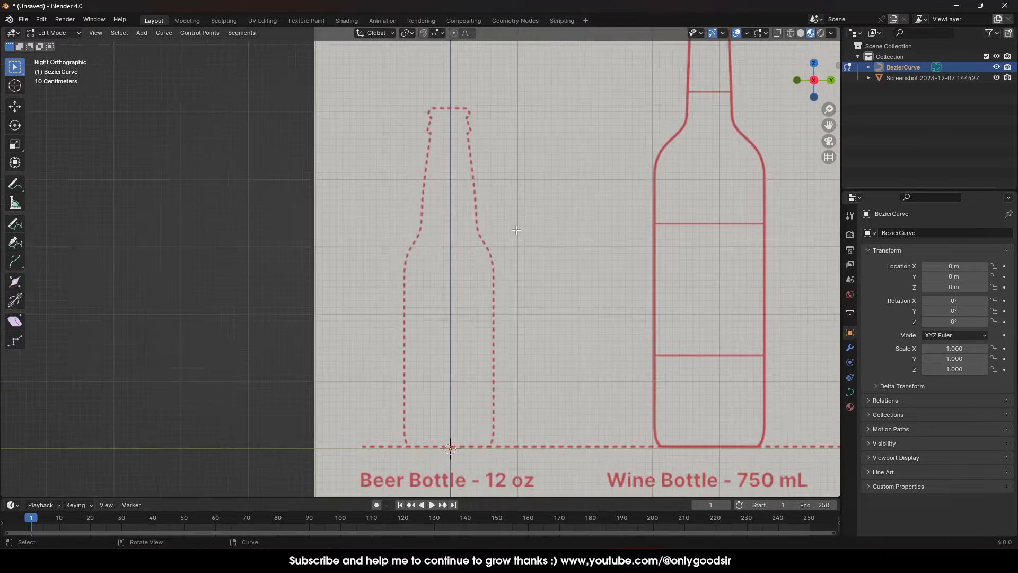
pyautogui.keyDown('shift'); pyautogui.moveTo(543, 197); pyautogui.dragTo(465, 164, button='middle'); pyautogui.keyUp('shift')
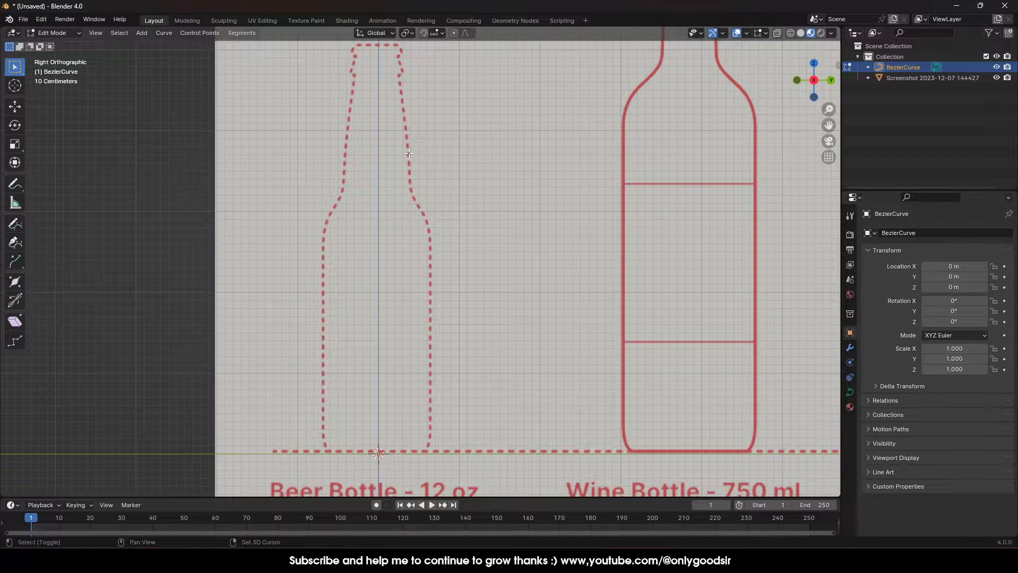
pyautogui.keyDown('shift'); pyautogui.moveTo(196, 170); pyautogui.dragTo(200, 198, button='middle'); pyautogui.keyUp('shift')
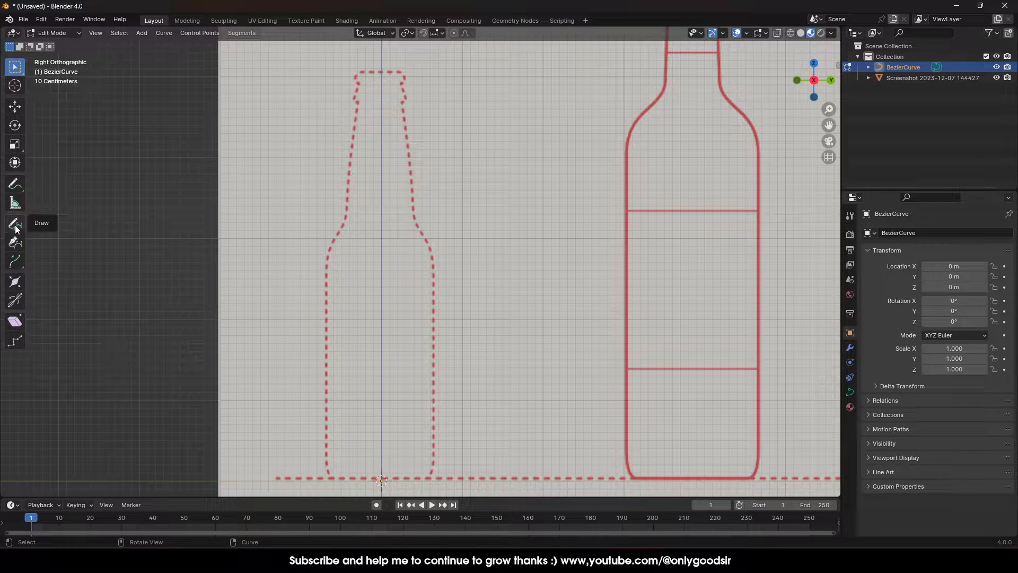
pyautogui.click(15, 242)
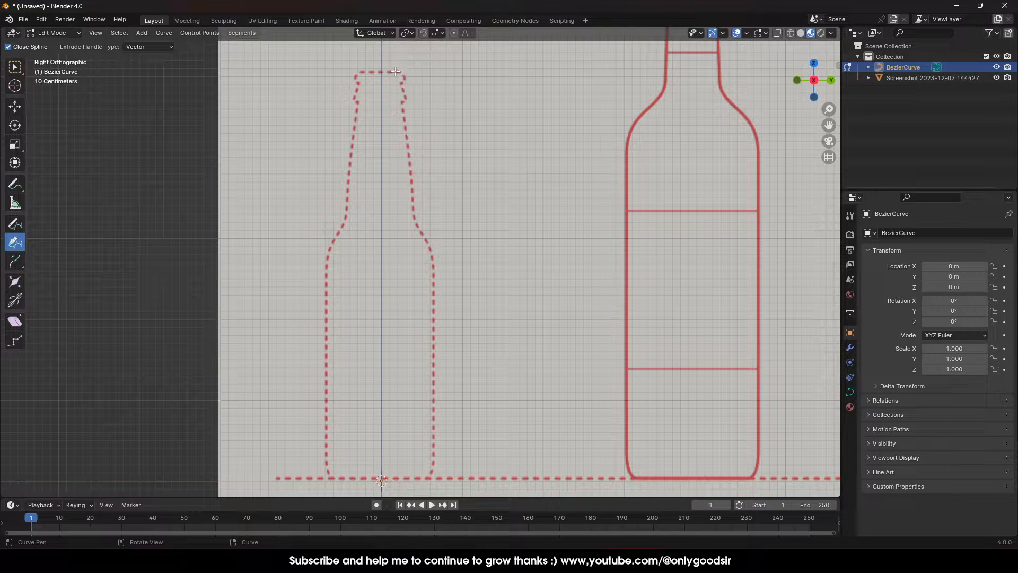
pyautogui.moveTo(403, 75); pyautogui.dragTo(404, 82)
pyautogui.click(402, 88)
pyautogui.click(405, 97)
pyautogui.click(411, 159)
pyautogui.click(412, 208)
# - Continue the profile curve around the beer bottle's shoulder, down the body and along the base to the centre axis
pyautogui.moveTo(421, 235); pyautogui.dragTo(434, 297)
pyautogui.moveTo(434, 424); pyautogui.dragTo(436, 453)
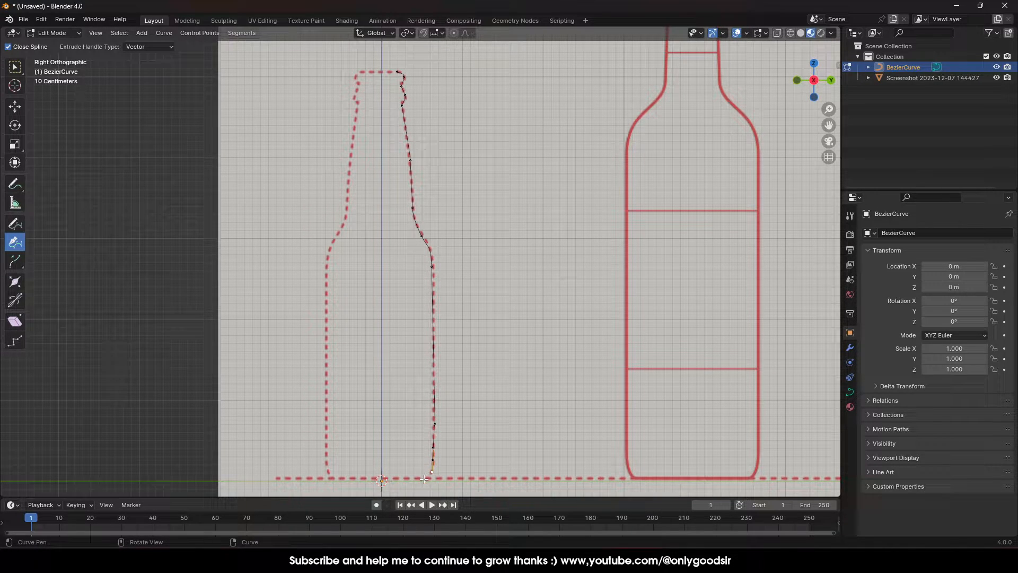
pyautogui.moveTo(424, 479); pyautogui.dragTo(417, 480)
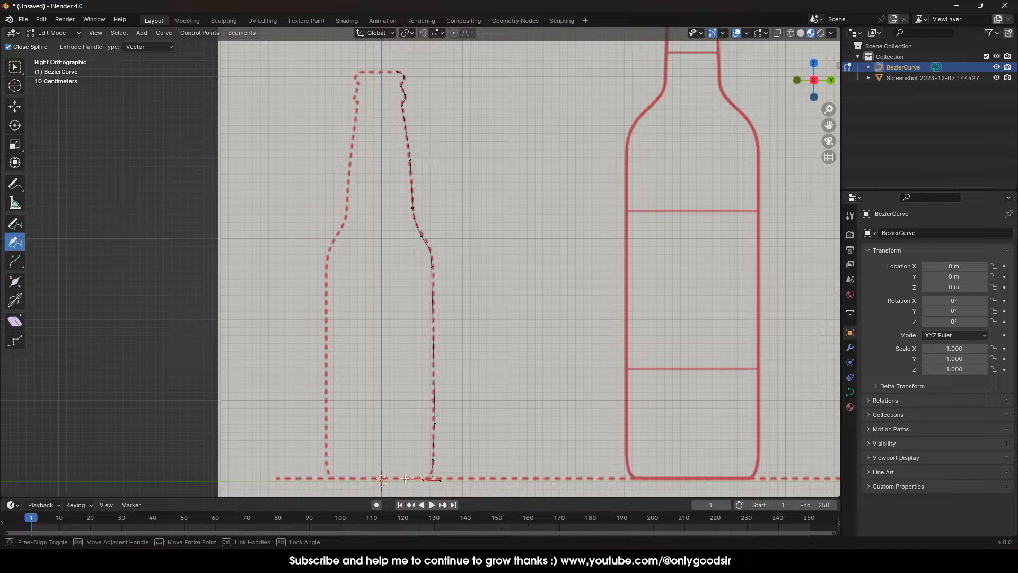
pyautogui.moveTo(405, 479); pyautogui.dragTo(401, 479)
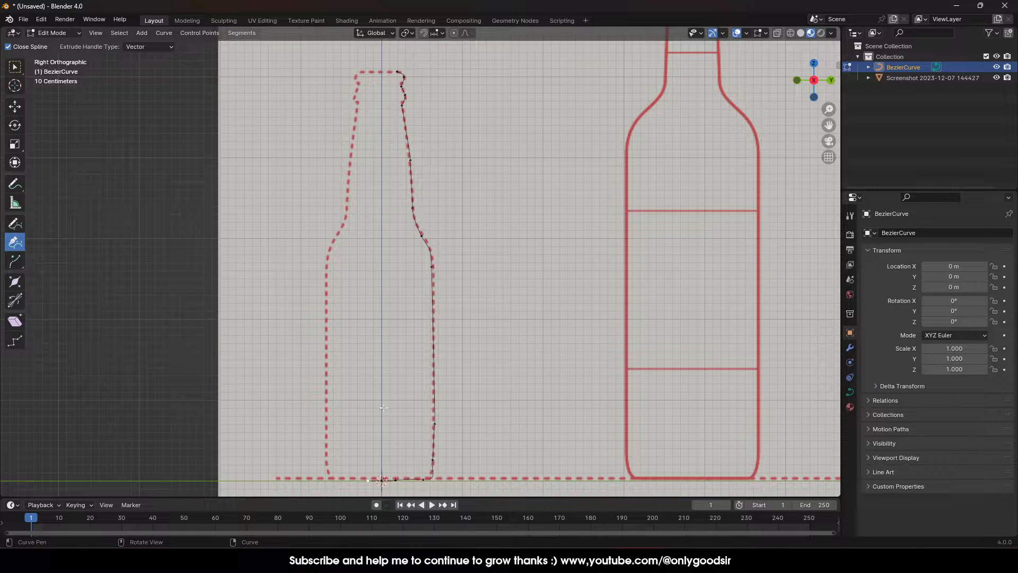
# - Flatten the bottle profile's base by scaling its bottom control points along Z onto one level
pyautogui.click(12, 107)
pyautogui.scroll(3, 480, 106)
pyautogui.keyDown('shift'); pyautogui.moveTo(480, 104); pyautogui.dragTo(487, 308, button='middle'); pyautogui.keyUp('shift')
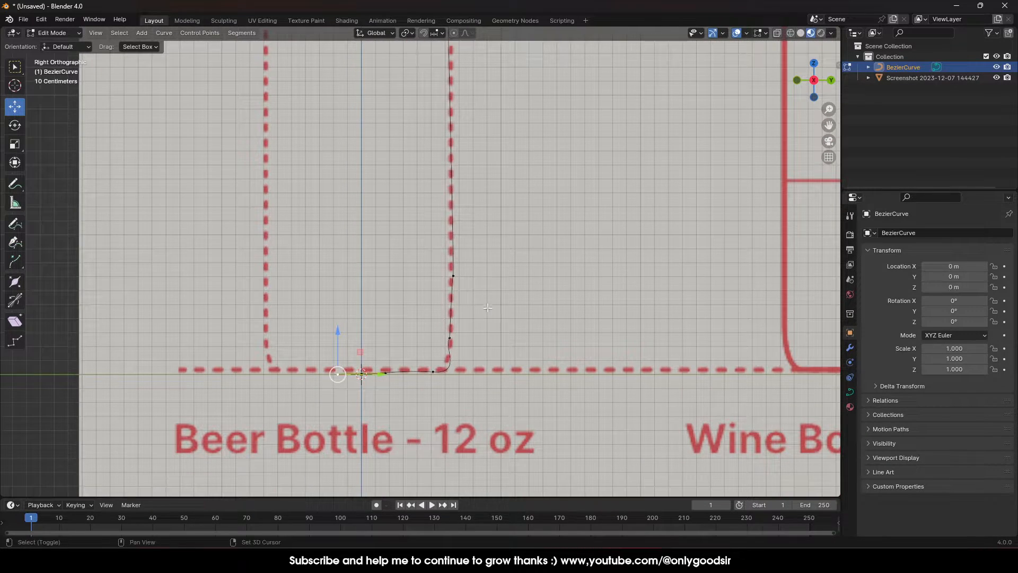
pyautogui.scroll(4, 487, 307)
pyautogui.keyDown('shift'); pyautogui.moveTo(326, 488); pyautogui.dragTo(331, 337, button='middle'); pyautogui.keyUp('shift')
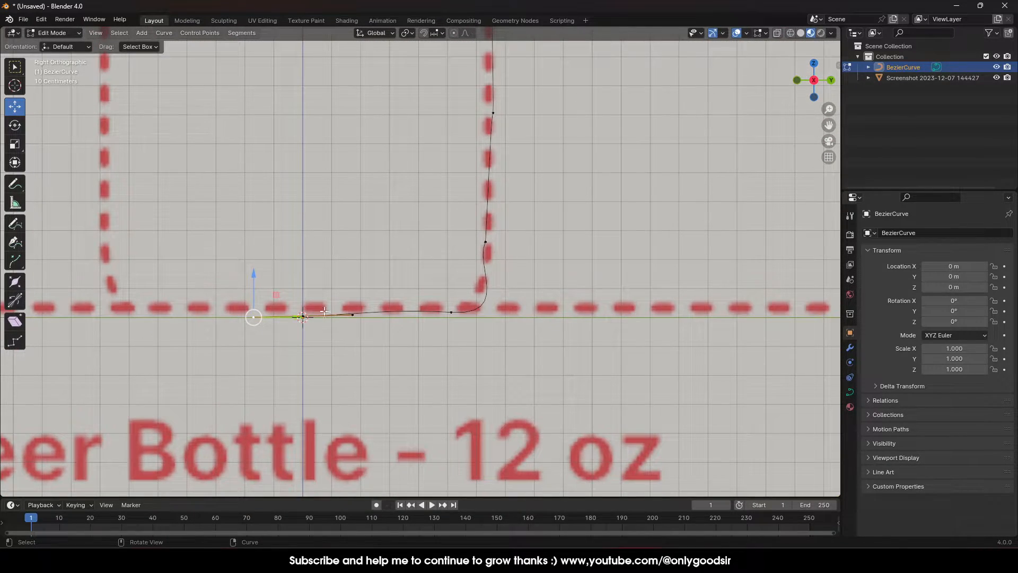
pyautogui.keyDown('shift'); pyautogui.click(354, 315); pyautogui.keyUp('shift')
pyautogui.keyDown('shift'); pyautogui.click(449, 313); pyautogui.keyUp('shift')
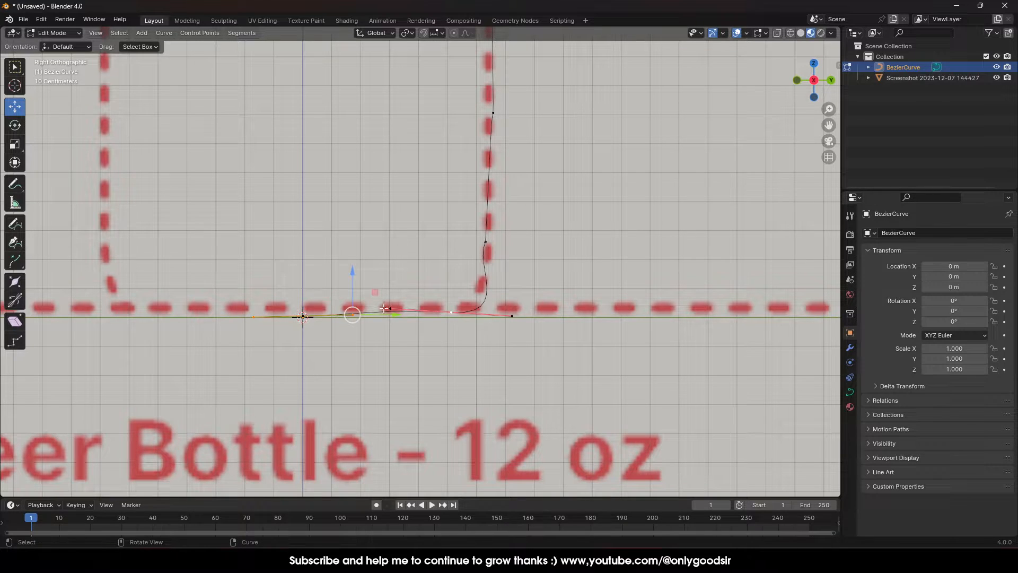
pyautogui.click(15, 143)
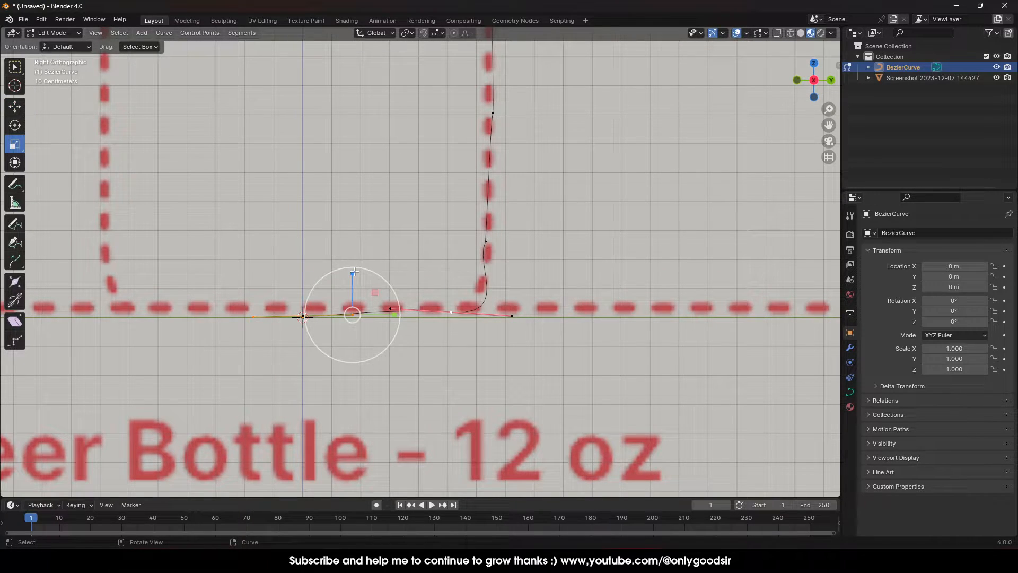
pyautogui.moveTo(352, 273); pyautogui.dragTo(354, 292)
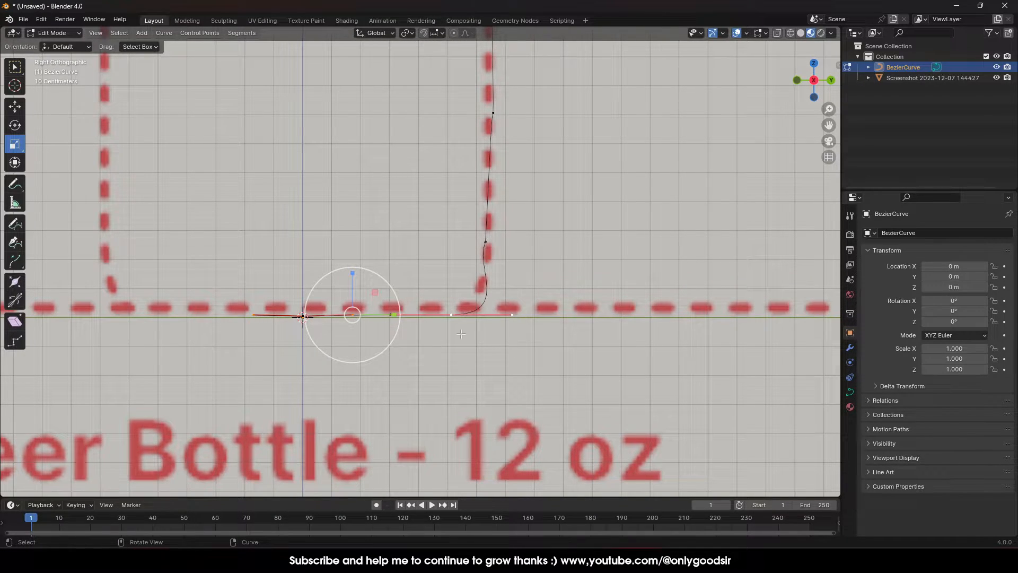
pyautogui.moveTo(353, 273); pyautogui.dragTo(340, 298)
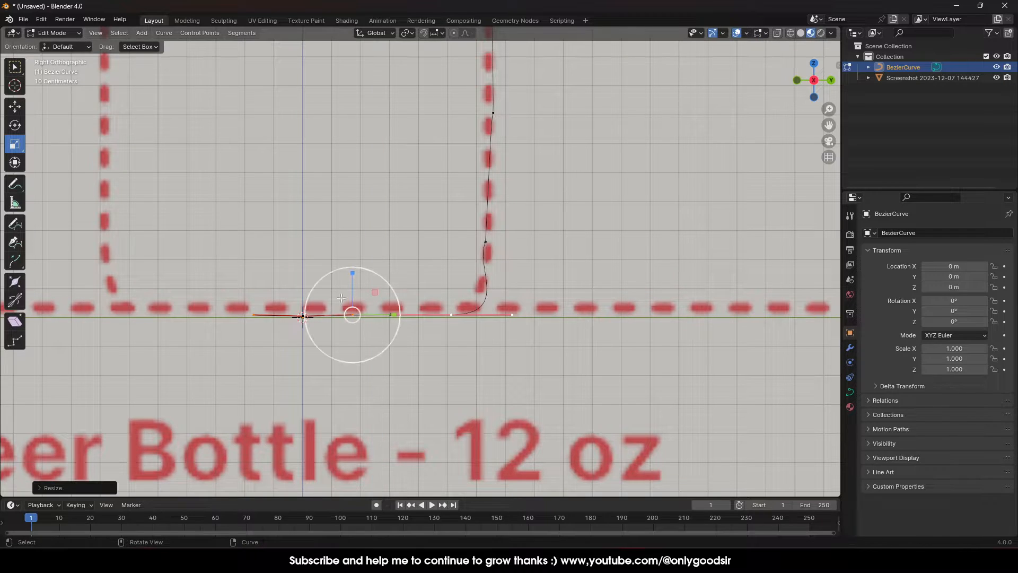
# - Straighten the bottle's body side by scaling its control points, from above the base corner up to the shoulder, together along Y
pyautogui.click(484, 242)
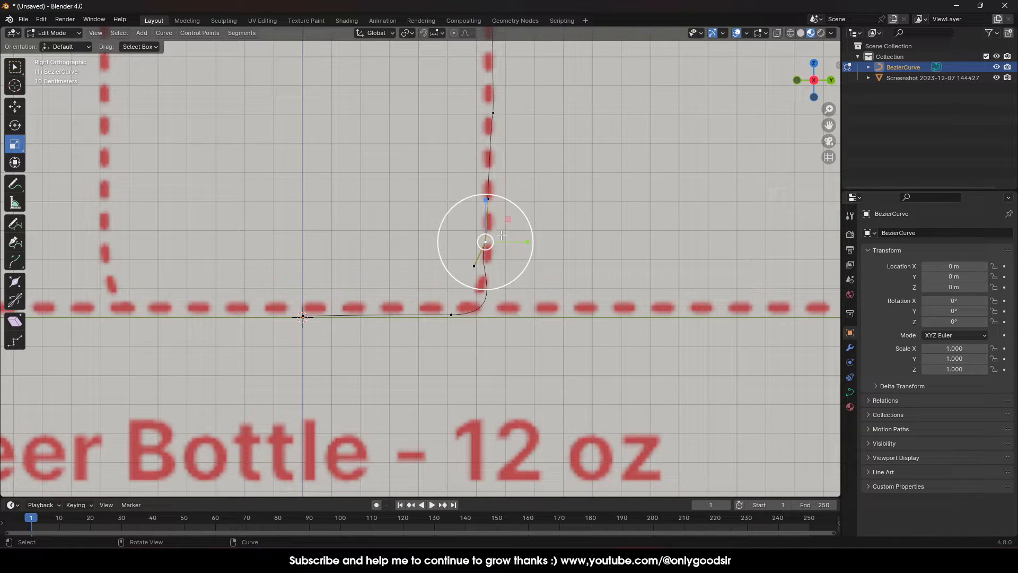
pyautogui.moveTo(513, 245); pyautogui.dragTo(470, 267, button='middle')
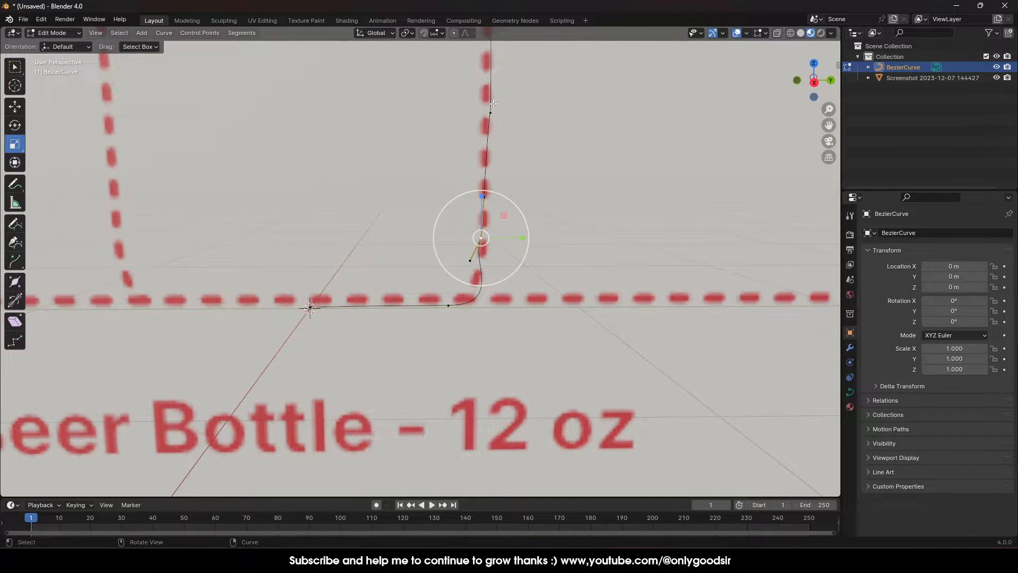
pyautogui.click(815, 83)
pyautogui.scroll(-4, 522, 144)
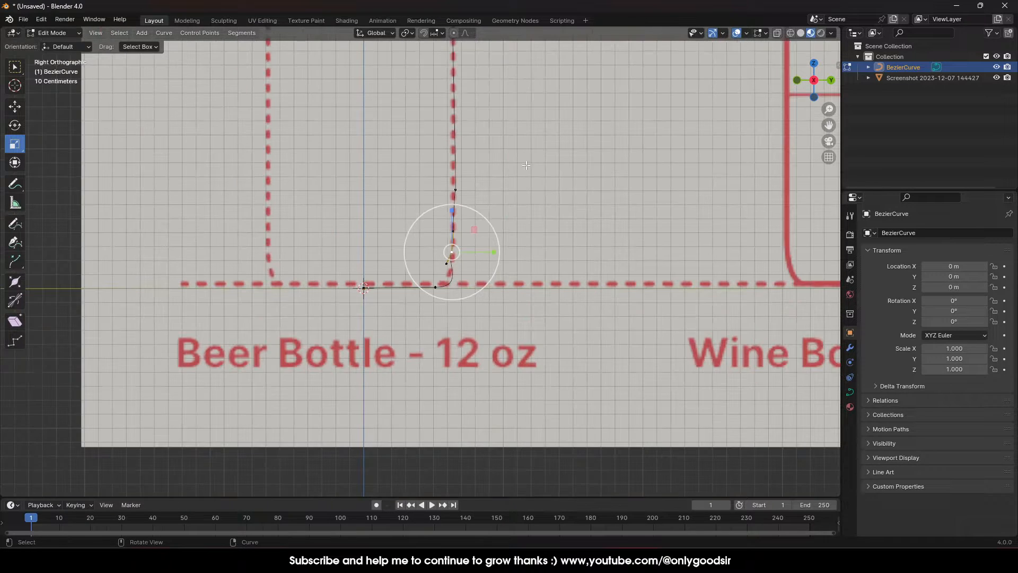
pyautogui.keyDown('shift'); pyautogui.moveTo(517, 141); pyautogui.dragTo(524, 252, button='middle'); pyautogui.keyUp('shift')
pyautogui.keyDown('shift'); pyautogui.click(460, 298); pyautogui.keyUp('shift')
pyautogui.keyDown('shift'); pyautogui.moveTo(509, 143); pyautogui.dragTo(507, 243, button='middle'); pyautogui.keyUp('shift')
pyautogui.keyDown('shift'); pyautogui.click(440, 122); pyautogui.keyUp('shift')
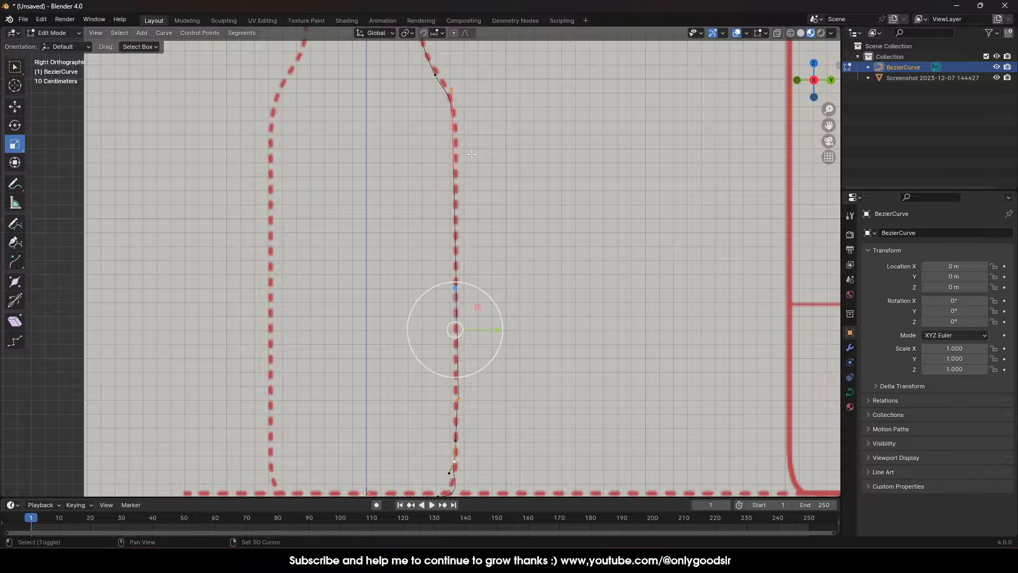
pyautogui.moveTo(497, 329); pyautogui.dragTo(487, 329)
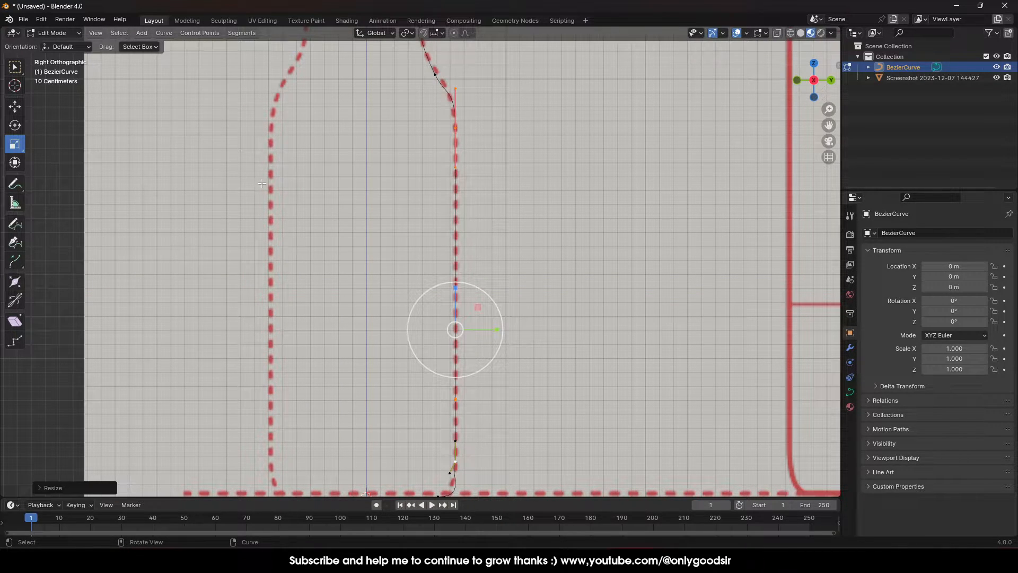
# - Reposition the handle in the middle of the shoulder so the curve follows the beer bottle outline
pyautogui.click(17, 103)
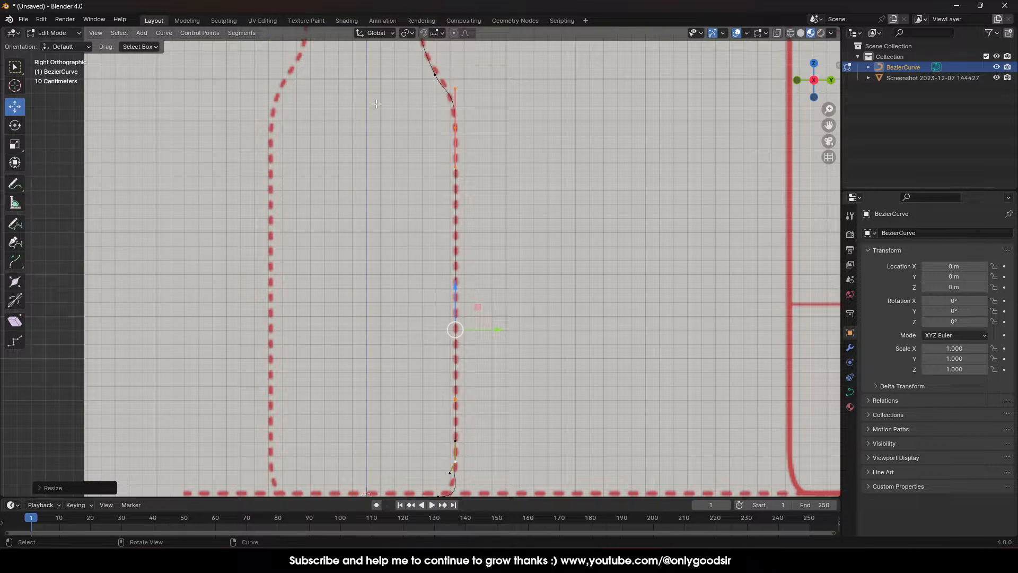
pyautogui.keyDown('shift'); pyautogui.moveTo(457, 95); pyautogui.dragTo(474, 228, button='middle'); pyautogui.keyUp('shift')
pyautogui.scroll(2, 475, 228)
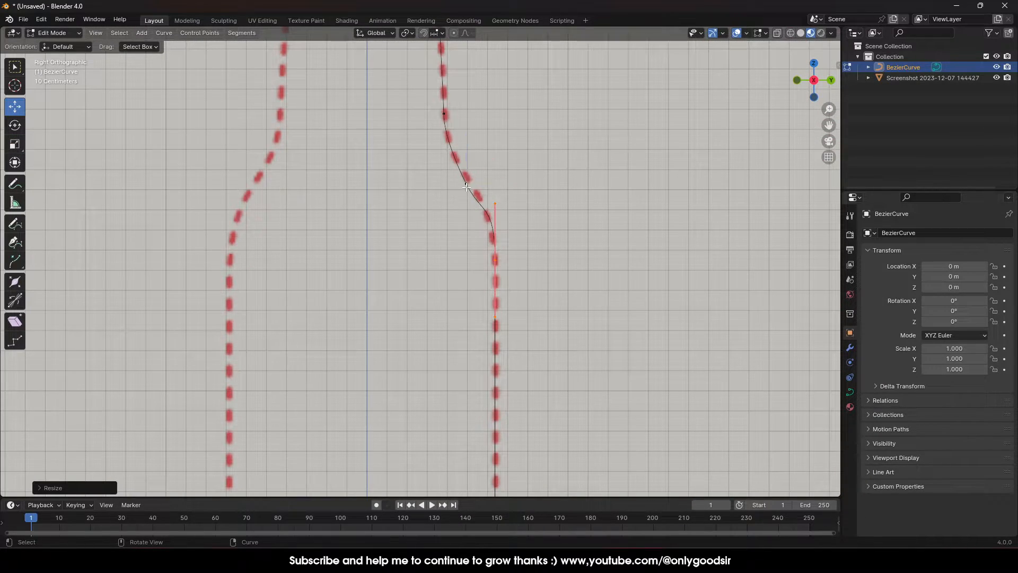
pyautogui.click(481, 212)
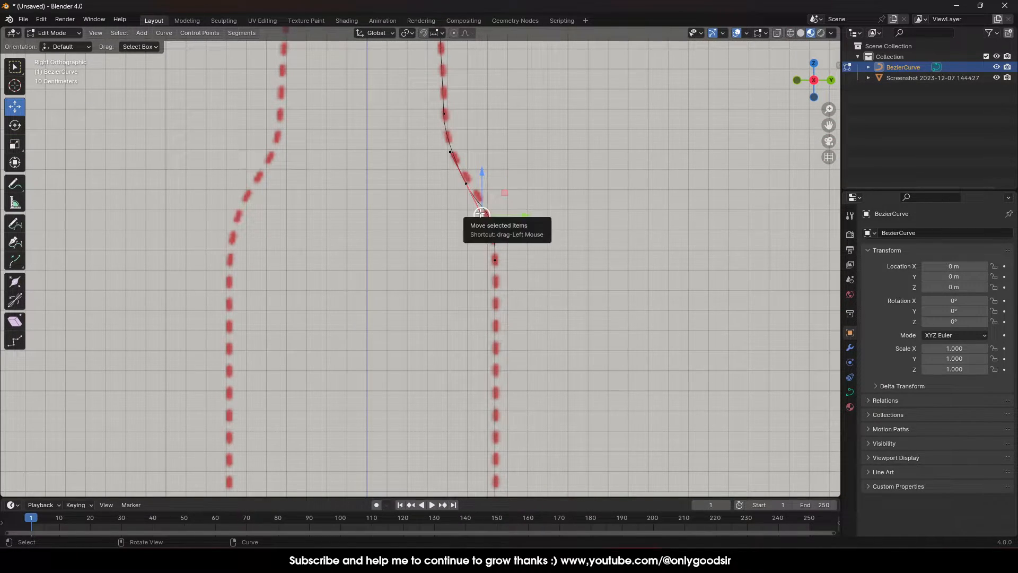
pyautogui.moveTo(480, 212); pyautogui.dragTo(468, 181)
pyautogui.click(466, 184)
# - Move the control points at the base and middle of the neck onto the reference outline
pyautogui.keyDown('shift'); pyautogui.moveTo(455, 101); pyautogui.dragTo(461, 234, button='middle'); pyautogui.keyUp('shift')
pyautogui.click(447, 245)
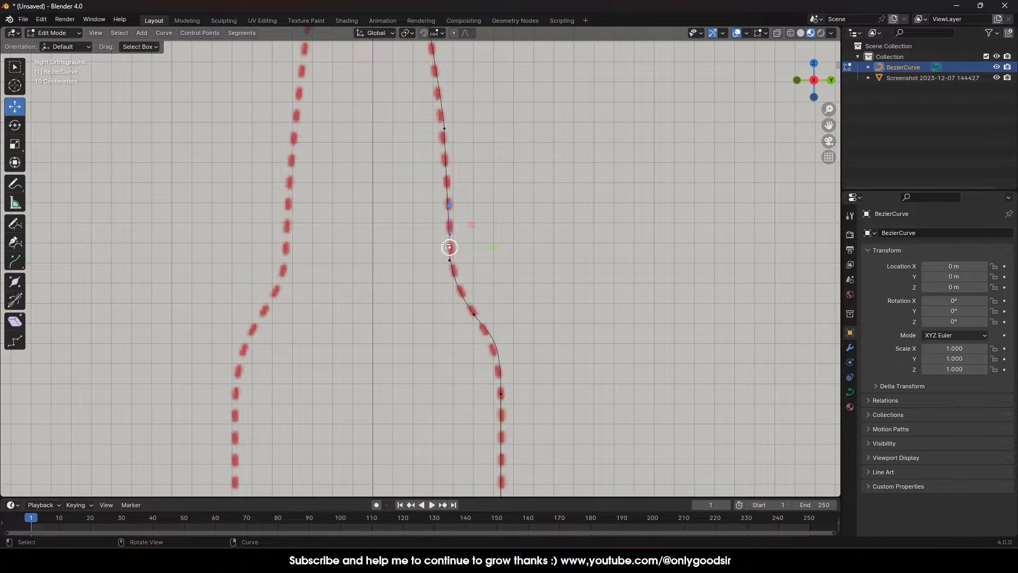
pyautogui.moveTo(447, 244); pyautogui.dragTo(448, 242)
pyautogui.keyDown('shift'); pyautogui.moveTo(457, 132); pyautogui.dragTo(466, 224, button='middle'); pyautogui.keyUp('shift')
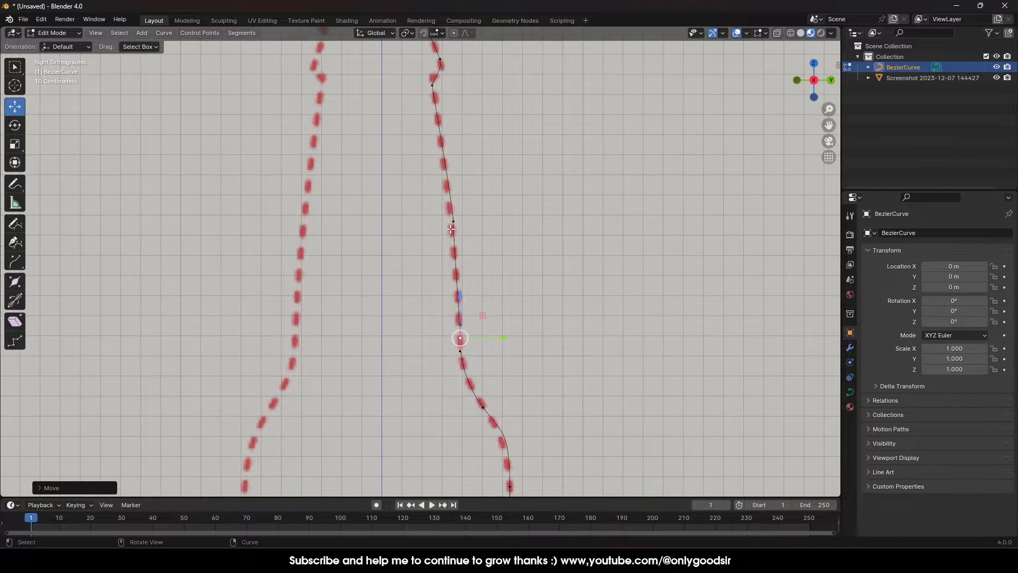
pyautogui.click(452, 223)
# - Adjust the handles and control points between the ring below the lip and the middle of the neck to match the outline
pyautogui.click(433, 96)
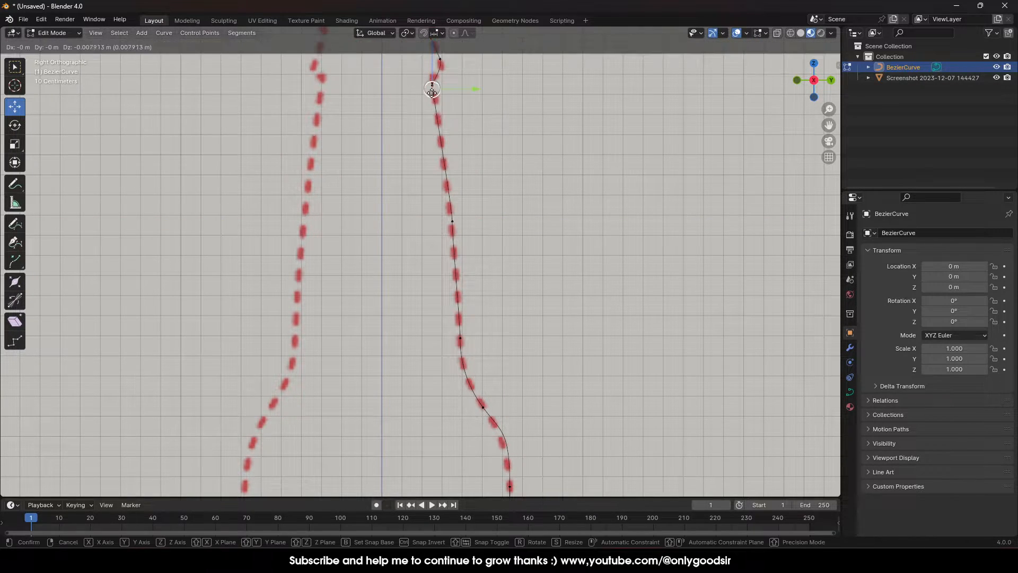
pyautogui.press('g')
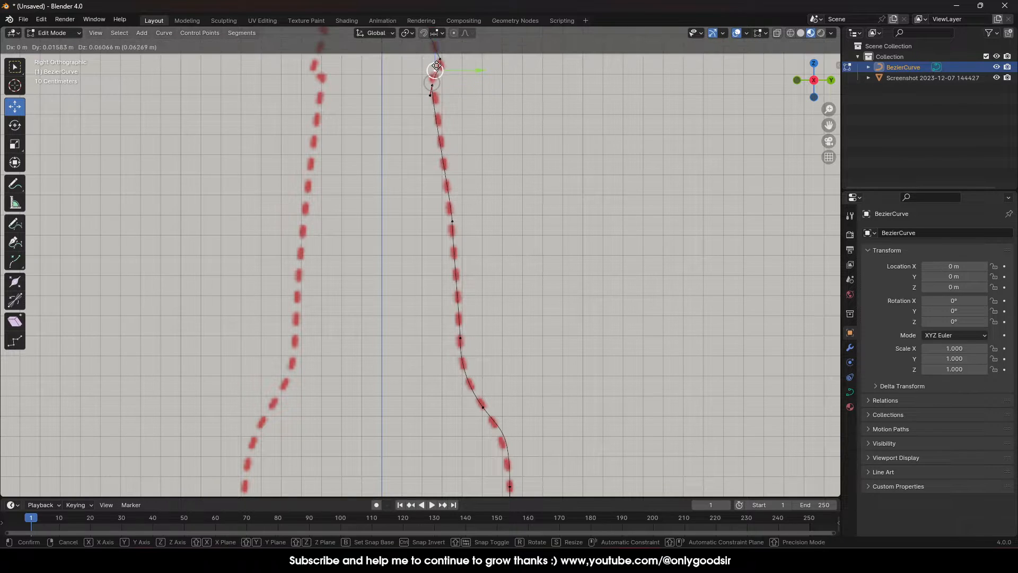
pyautogui.click(436, 70)
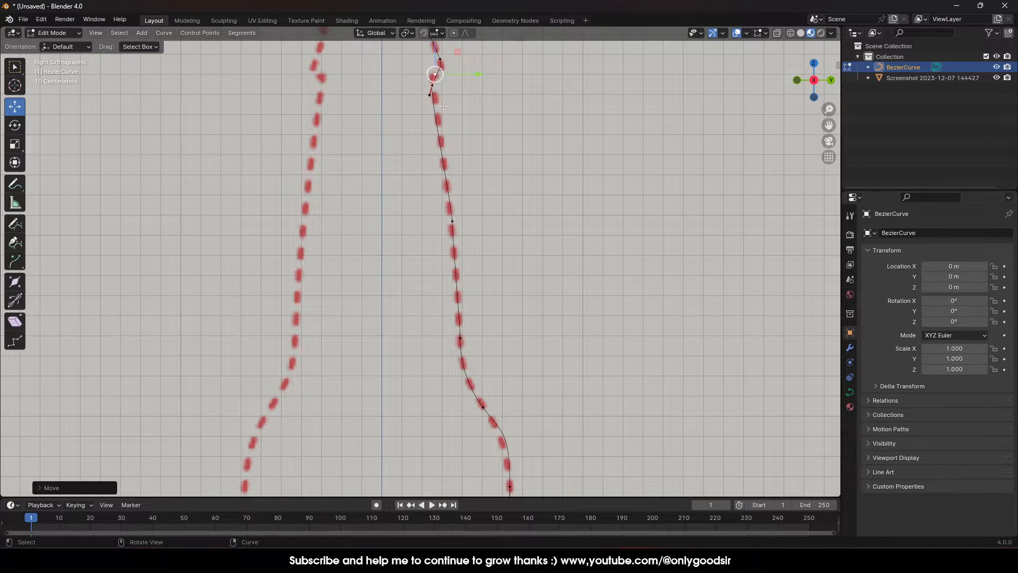
pyautogui.click(452, 221)
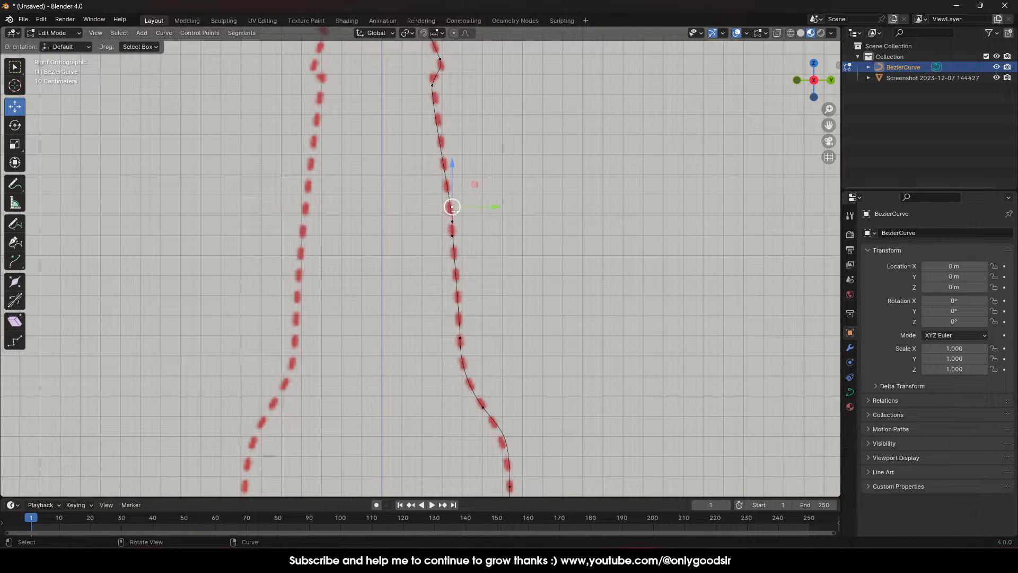
pyautogui.press('g')
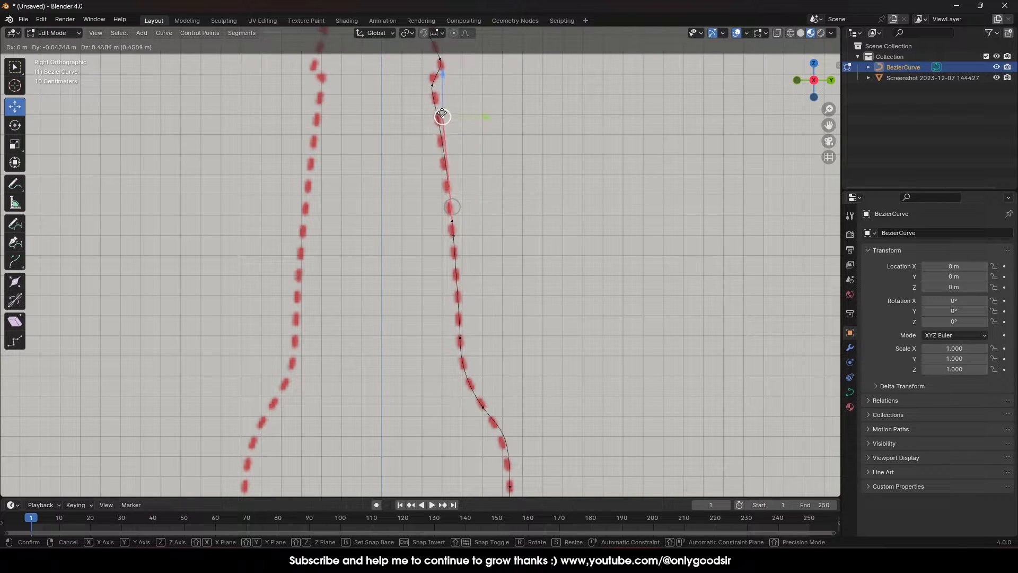
pyautogui.click(441, 115)
pyautogui.click(453, 224)
pyautogui.press('g')
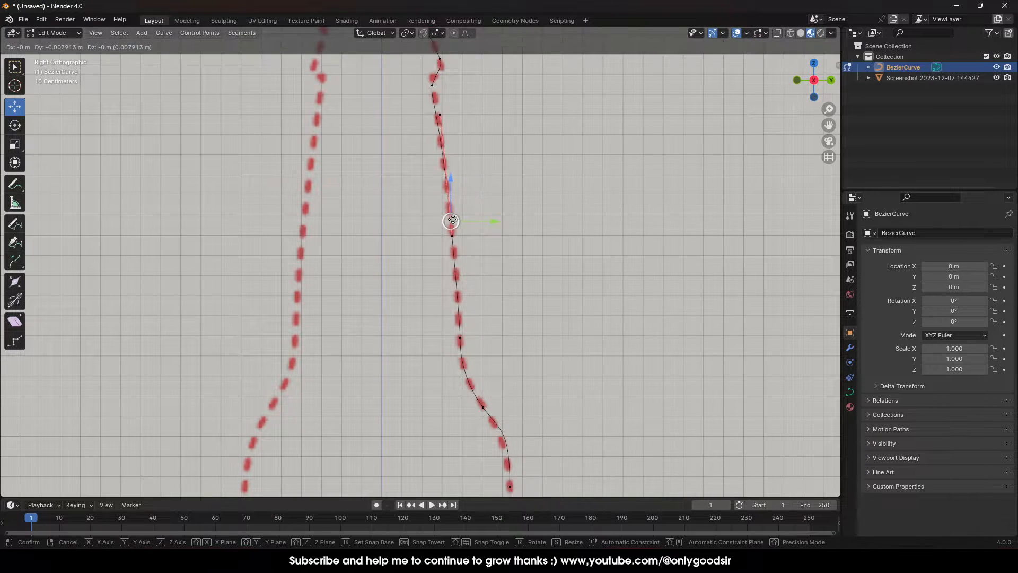
pyautogui.click(453, 220)
pyautogui.keyDown('shift'); pyautogui.moveTo(478, 114); pyautogui.dragTo(477, 248, button='middle'); pyautogui.keyUp('shift')
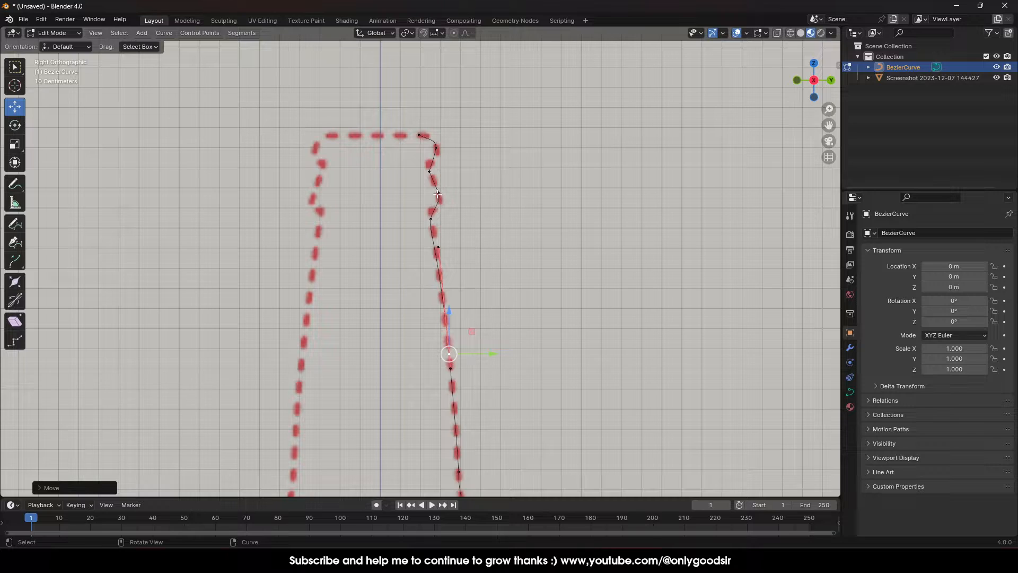
# - Refine the control point and handle at the bulge of the ring below the lip
pyautogui.click(438, 194)
pyautogui.press('g')
pyautogui.click(438, 195)
pyautogui.click(430, 174)
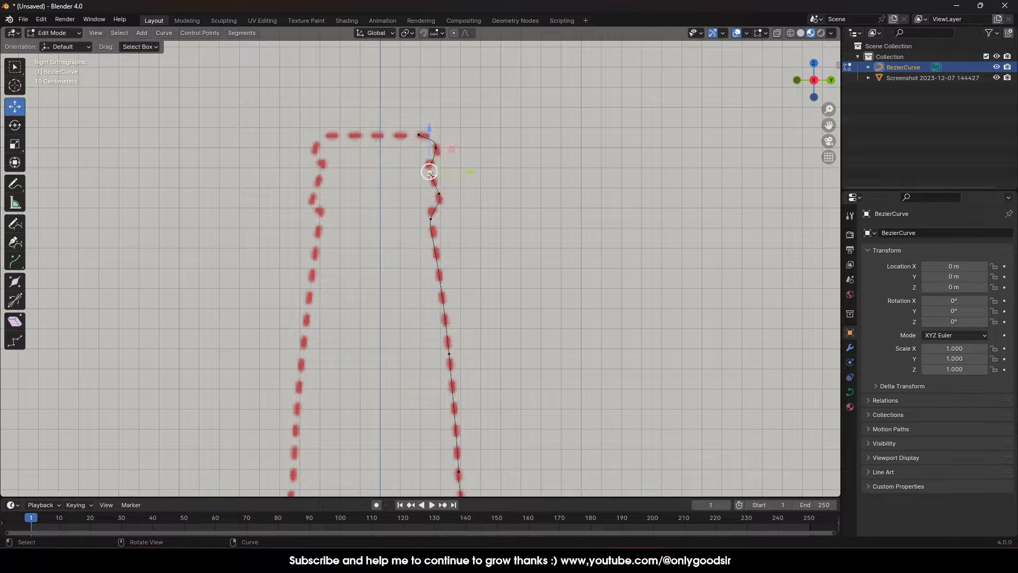
pyautogui.press('g')
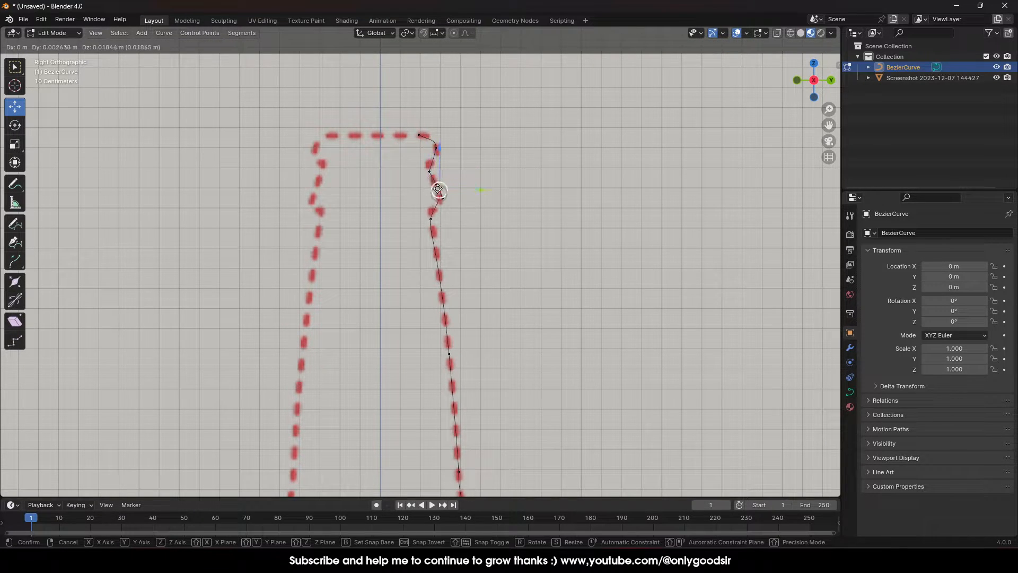
pyautogui.click(440, 190)
# - Adjust the lip's control points and handles so the curve rounds over the bottle's top corner
pyautogui.click(431, 174)
pyautogui.scroll(4, 434, 182)
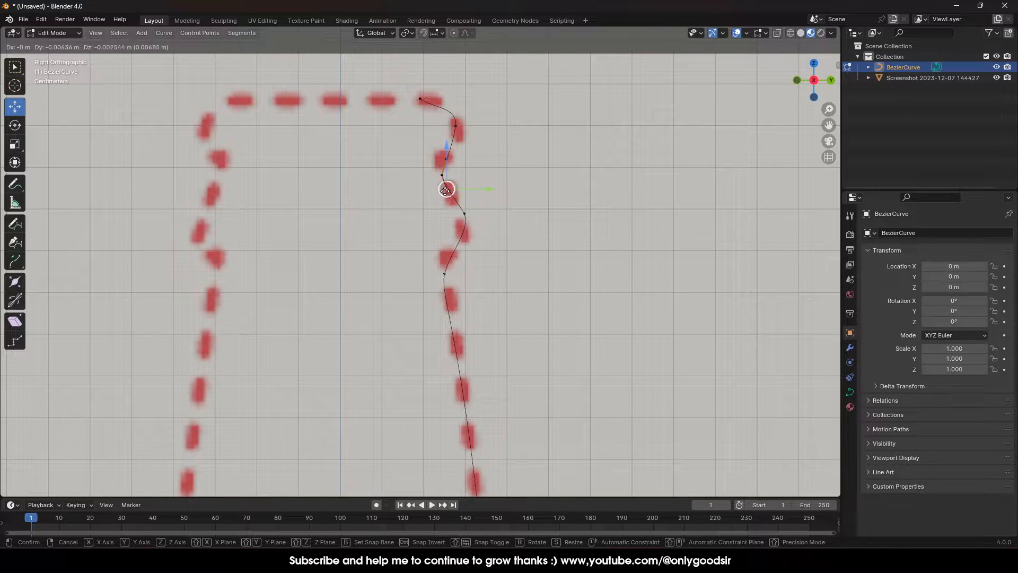
pyautogui.click(443, 193)
pyautogui.click(447, 159)
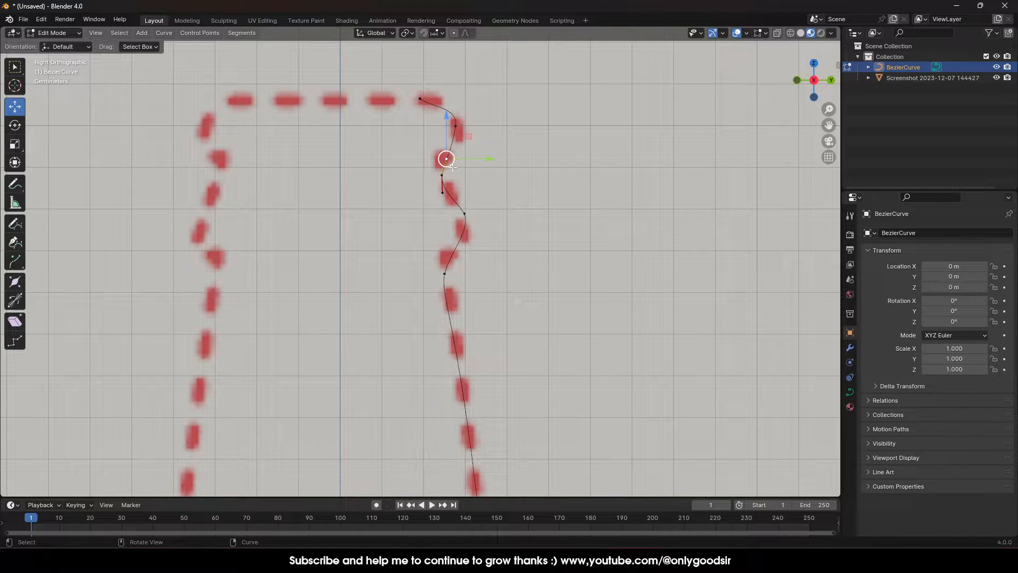
pyautogui.moveTo(447, 158); pyautogui.dragTo(460, 88)
pyautogui.click(456, 127)
pyautogui.click(422, 100)
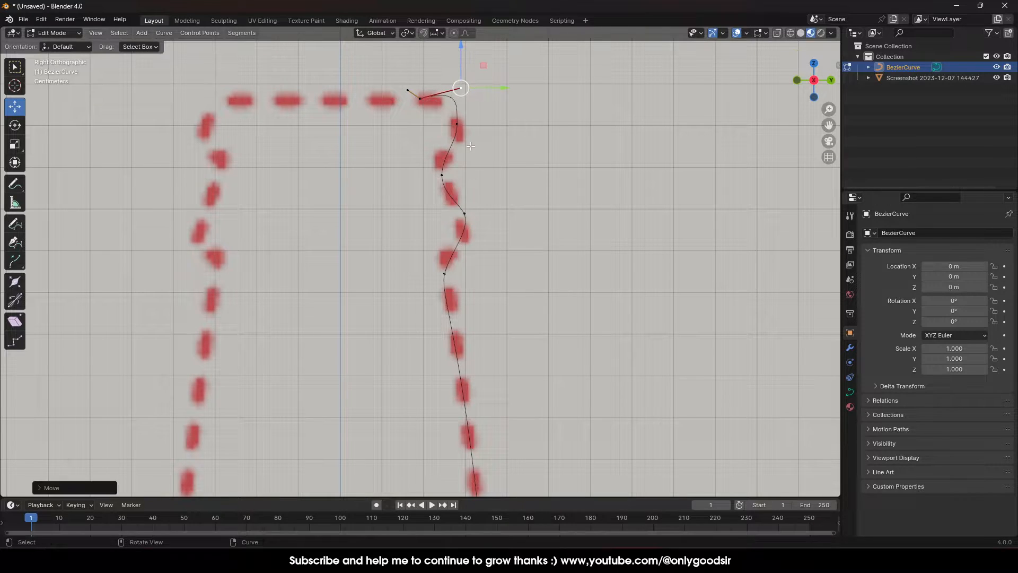
# - Return to Object Mode and add a Screw modifier to the profile curve to revolve it into a bottle
pyautogui.press('Tab')
pyautogui.scroll(-4, 493, 196)
pyautogui.keyDown('shift'); pyautogui.moveTo(478, 339); pyautogui.dragTo(497, 186, button='middle'); pyautogui.keyUp('shift')
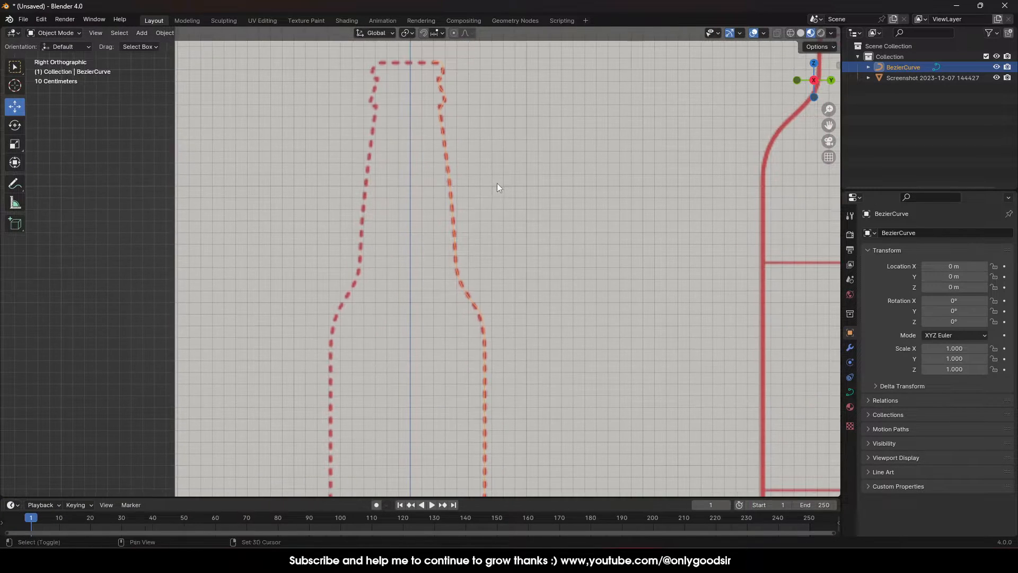
pyautogui.scroll(-4, 497, 187)
pyautogui.keyDown('shift'); pyautogui.moveTo(498, 245); pyautogui.dragTo(516, 244, button='middle'); pyautogui.keyUp('shift')
pyautogui.moveTo(437, 205); pyautogui.dragTo(402, 162, button='middle')
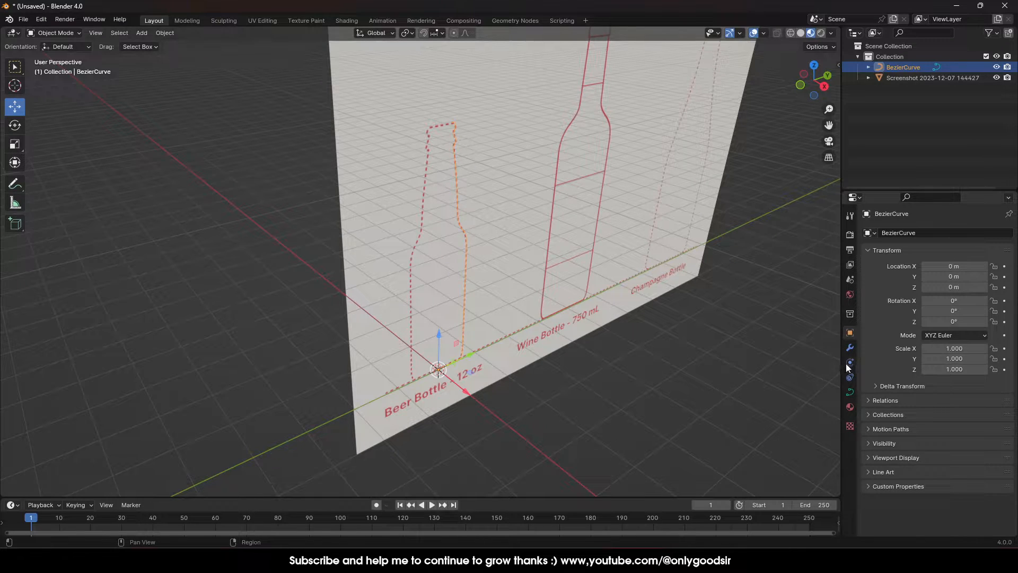
pyautogui.click(851, 348)
pyautogui.click(921, 233)
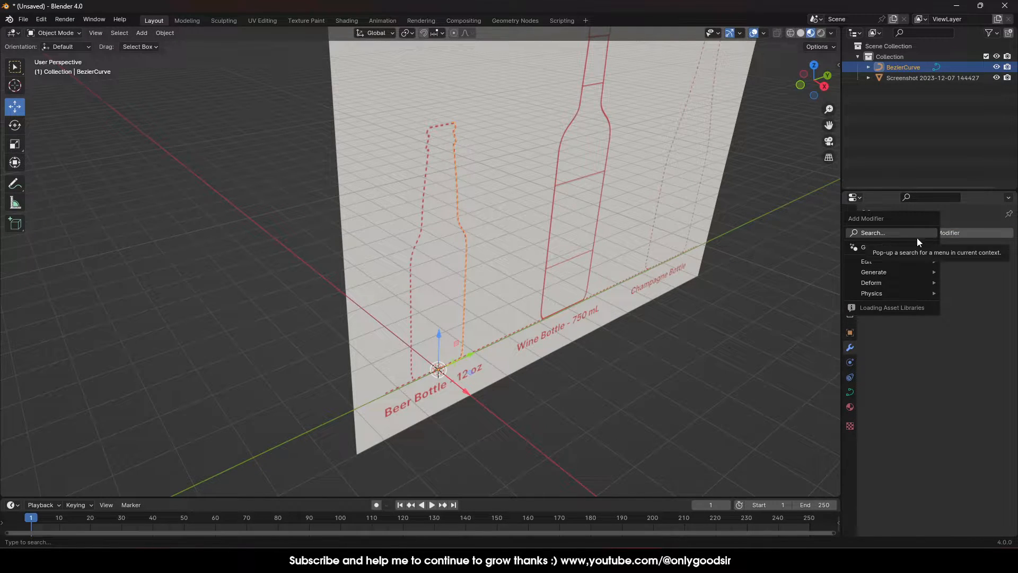
pyautogui.moveTo(886, 271)
pyautogui.click(787, 349)
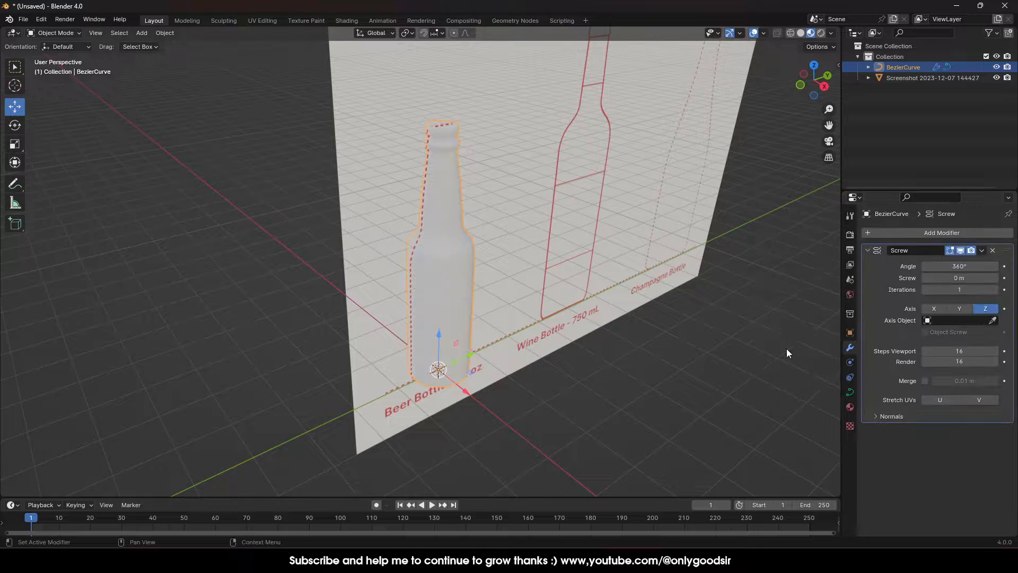
# - Check the revolved bottle from below and above, and move it away from the reference image plane
pyautogui.moveTo(551, 260); pyautogui.dragTo(606, 158, button='middle')
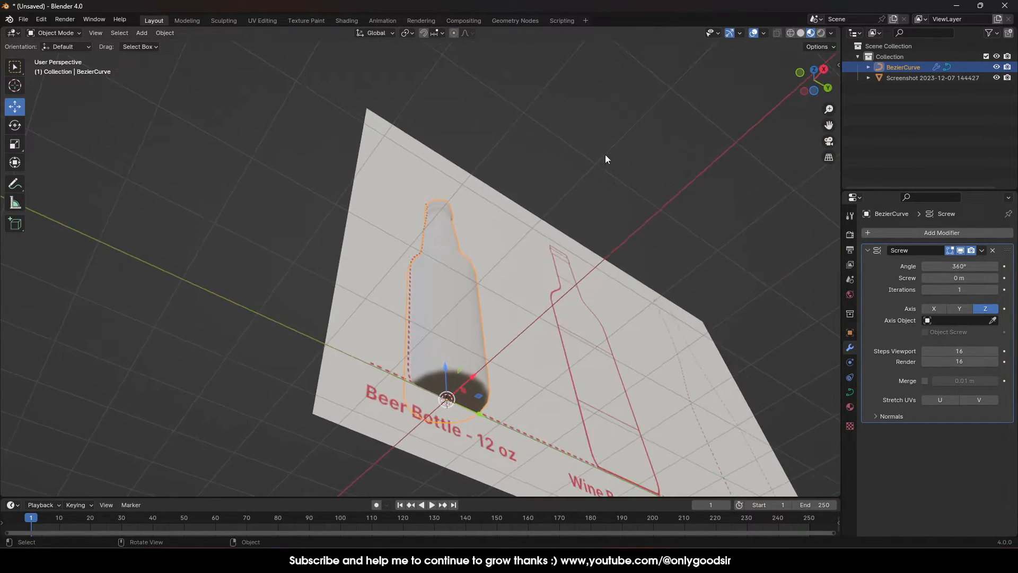
pyautogui.click(606, 159)
pyautogui.moveTo(537, 344); pyautogui.dragTo(521, 361, button='middle')
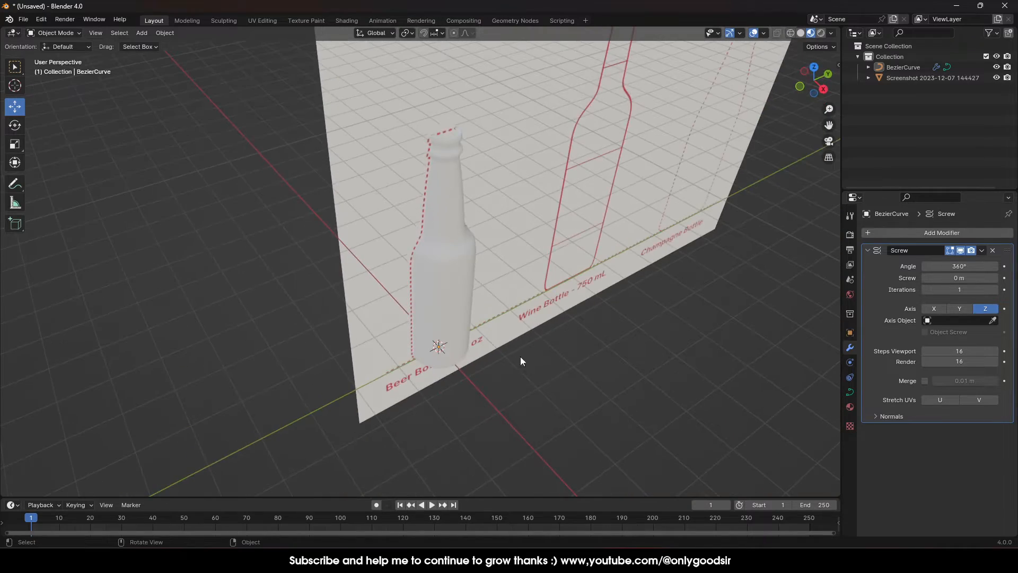
pyautogui.click(475, 269)
pyautogui.moveTo(460, 341); pyautogui.dragTo(269, 355, button='middle')
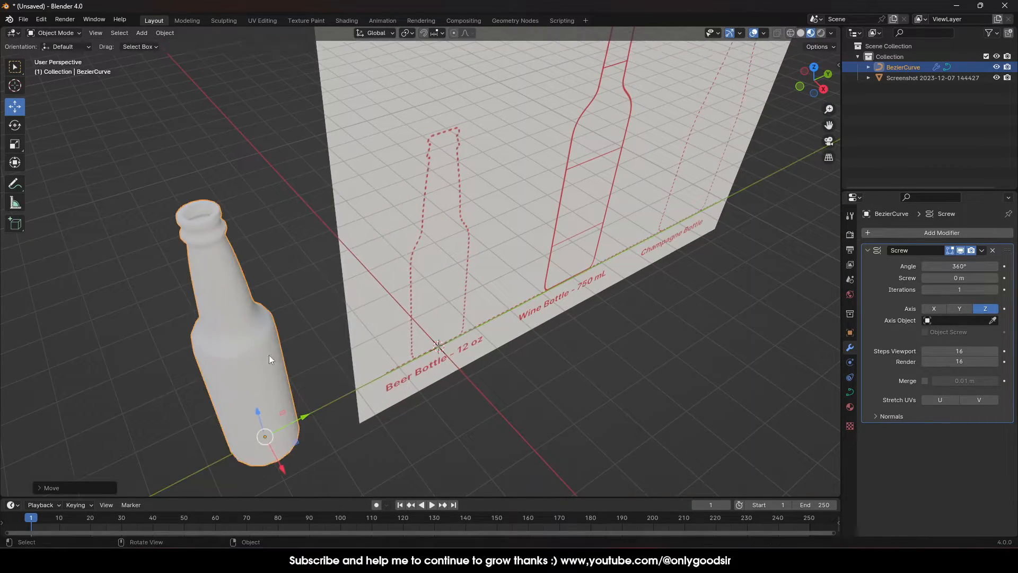
# - Open the bottle's profile curve in Edit Mode and select the control point in the groove below the lip
pyautogui.click(266, 278)
pyautogui.moveTo(267, 278); pyautogui.dragTo(317, 256, button='middle')
pyautogui.click(317, 256)
pyautogui.scroll(6, 330, 247)
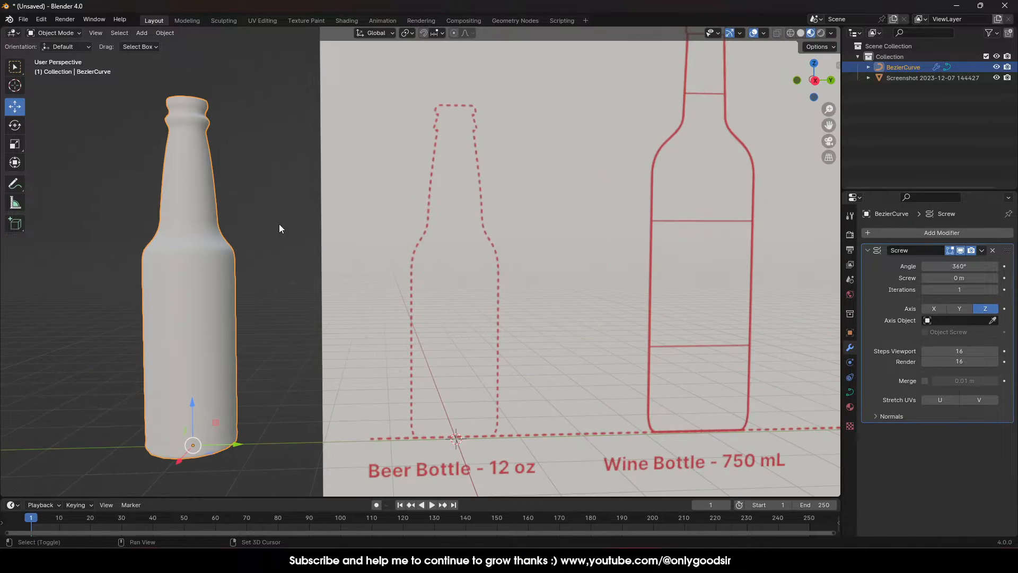
pyautogui.keyDown('shift'); pyautogui.moveTo(279, 224); pyautogui.dragTo(380, 177, button='middle'); pyautogui.keyUp('shift')
pyautogui.press('Tab')
pyautogui.scroll(3, 368, 137)
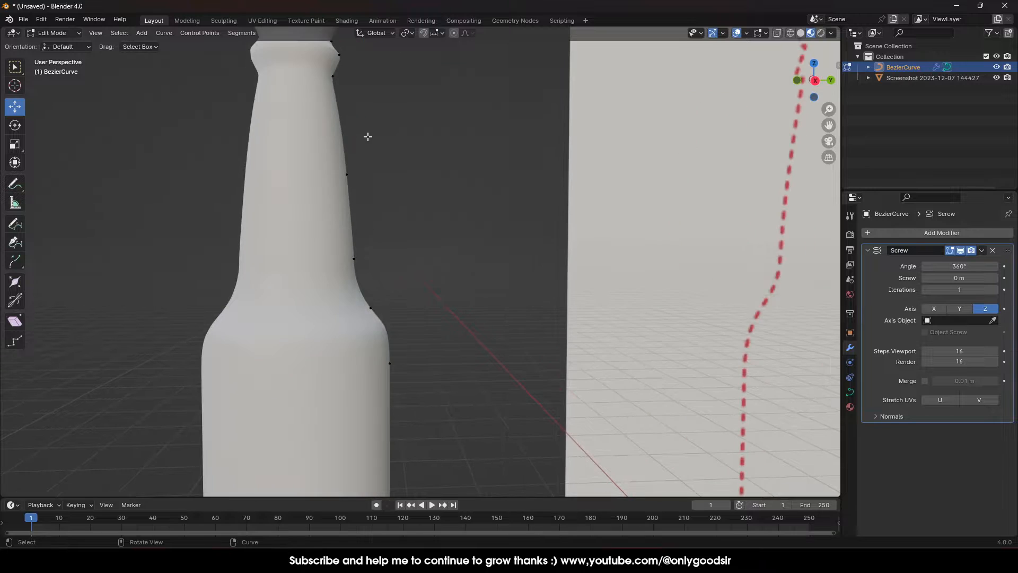
pyautogui.scroll(-2, 439, 211)
pyautogui.click(418, 158)
# - Subdivide the curve segment between the lip and the groove below it, and move the new point inward and up under the lip
pyautogui.scroll(3, 431, 202)
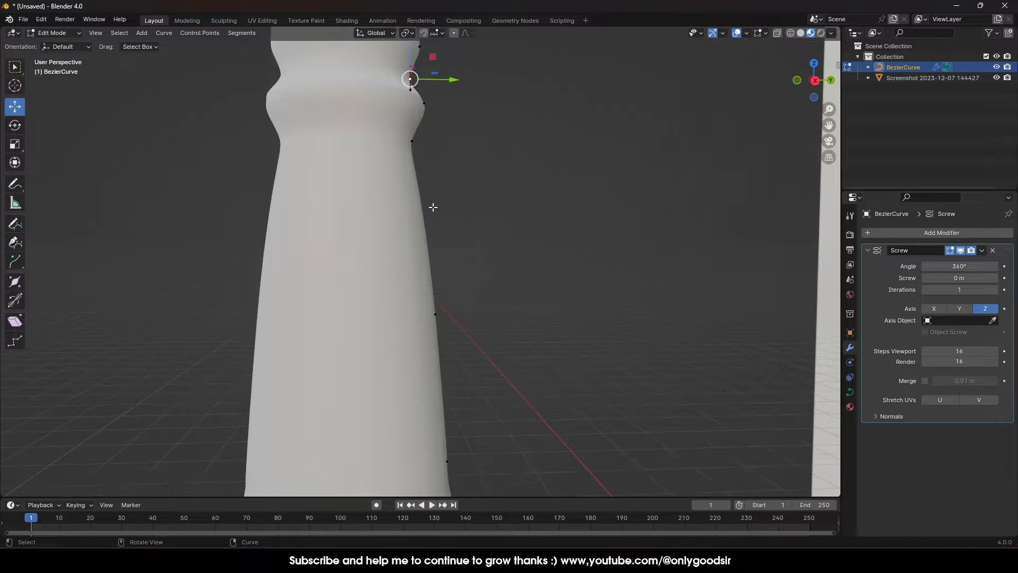
pyautogui.keyDown('shift'); pyautogui.moveTo(440, 127); pyautogui.dragTo(470, 263, button='middle'); pyautogui.keyUp('shift')
pyautogui.scroll(2, 475, 308)
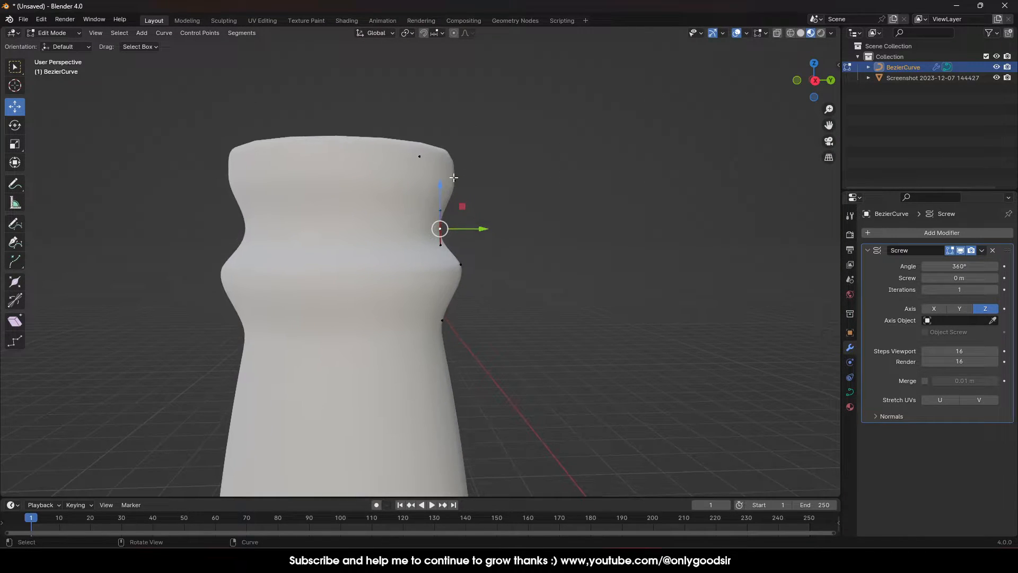
pyautogui.click(452, 181)
pyautogui.keyDown('shift'); pyautogui.click(445, 227); pyautogui.keyUp('shift')
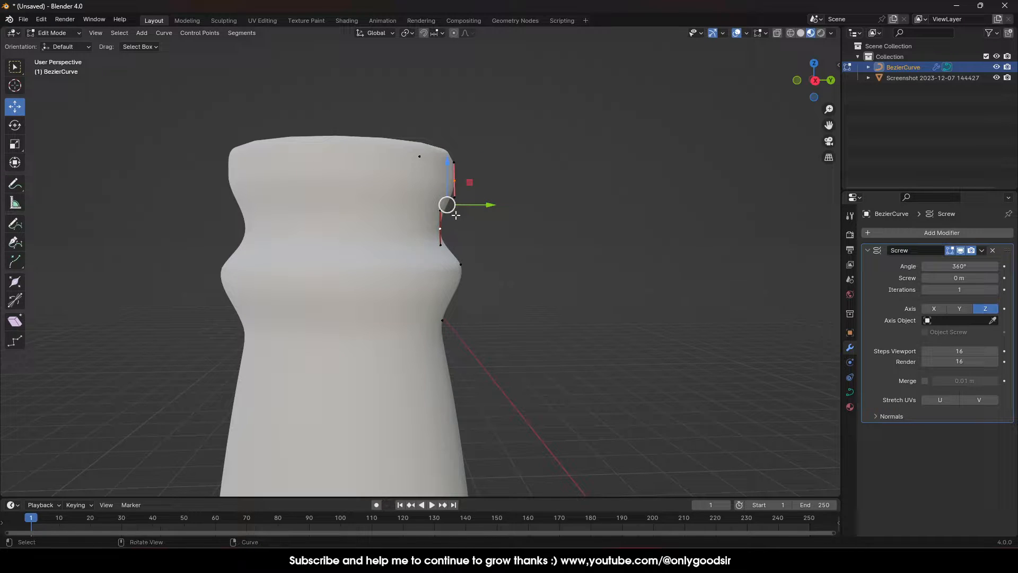
pyautogui.rightClick(446, 213)
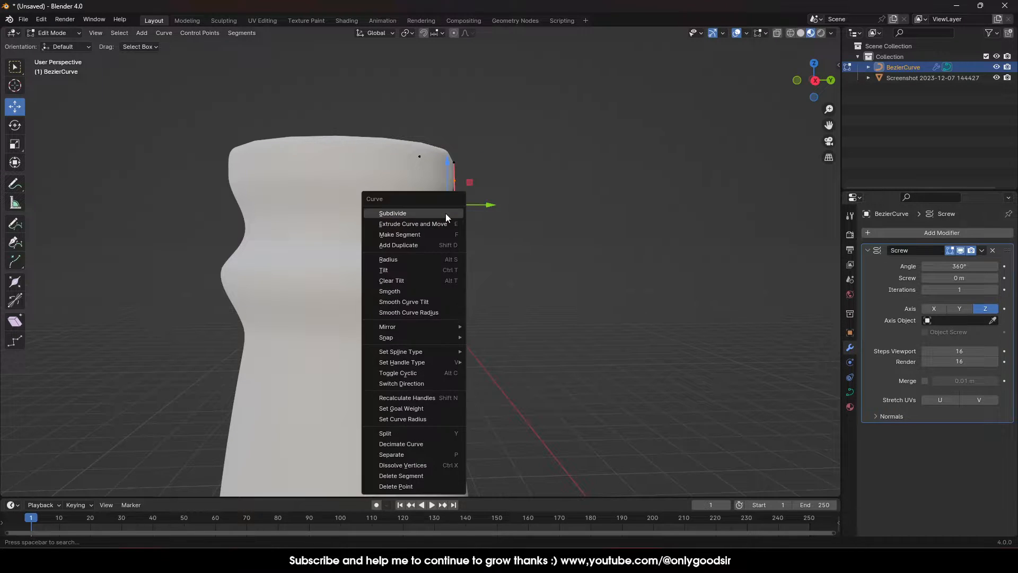
pyautogui.click(434, 214)
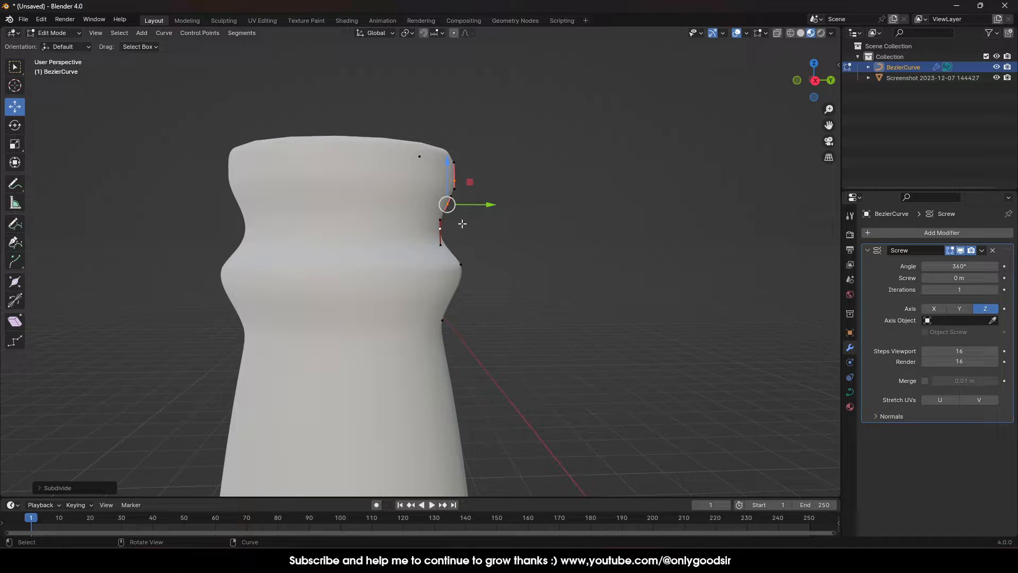
pyautogui.moveTo(485, 205)
pyautogui.mouseDown()
pyautogui.moveTo(478, 205)
pyautogui.moveTo(486, 203)
pyautogui.mouseUp()
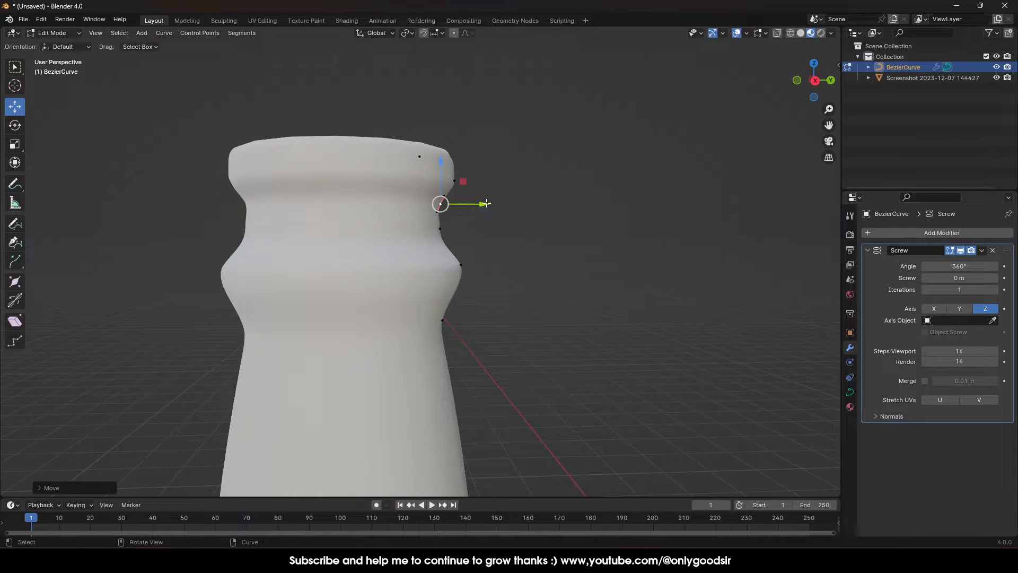
pyautogui.moveTo(443, 174); pyautogui.dragTo(441, 171)
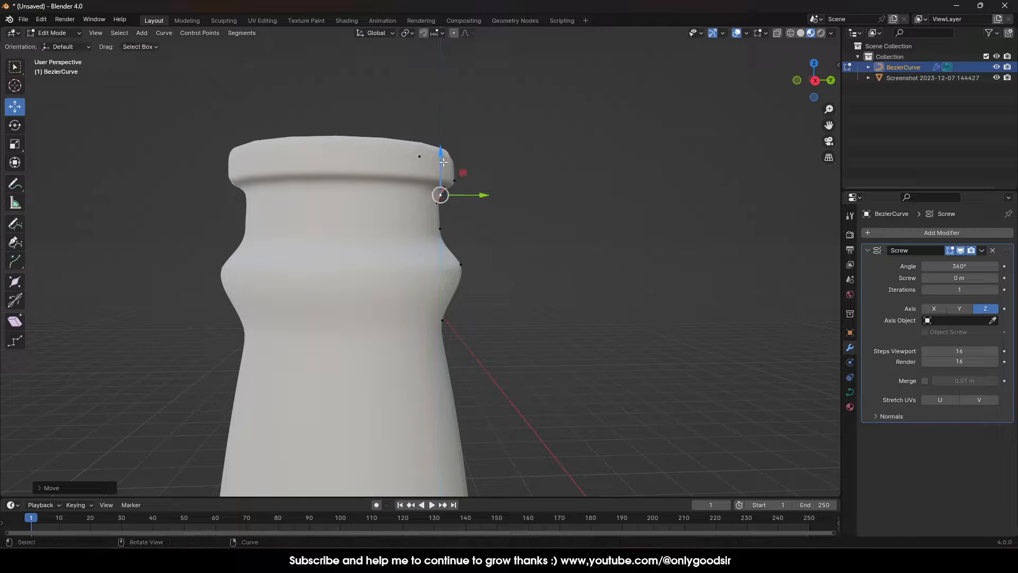
# - Lower the groove point down to the neck ring, pull the ring's bulge point slightly inward, and return to Object Mode
pyautogui.click(452, 229)
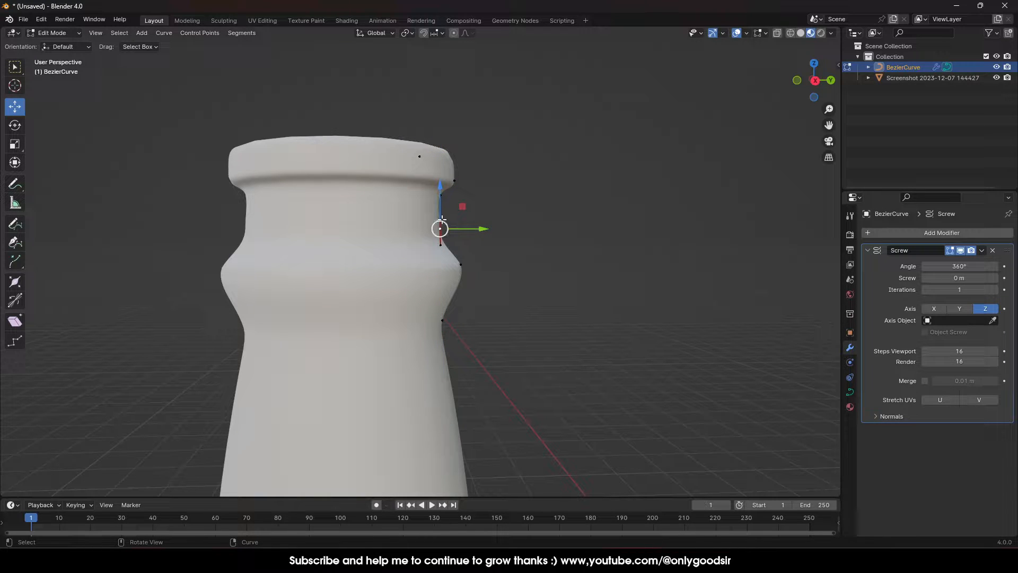
pyautogui.moveTo(443, 219); pyautogui.dragTo(483, 262)
pyautogui.click(441, 257)
pyautogui.press('y')
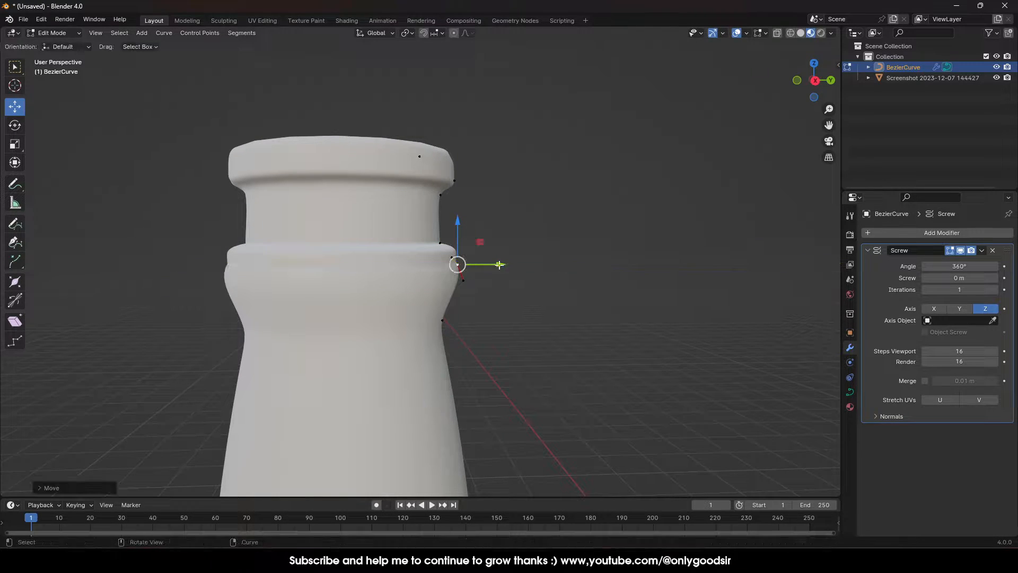
pyautogui.scroll(-6, 489, 334)
pyautogui.press('Tab')
pyautogui.scroll(-5, 495, 334)
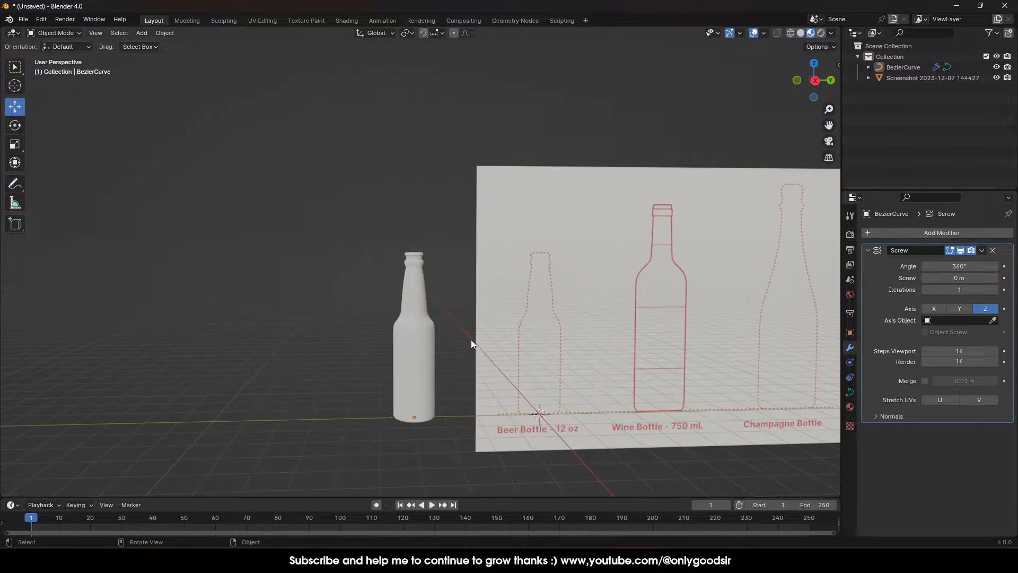
# - Move the beer bottle further away from the reference image along Y and rename its curve BezierCurve_BEERBOTTLE
pyautogui.click(416, 317)
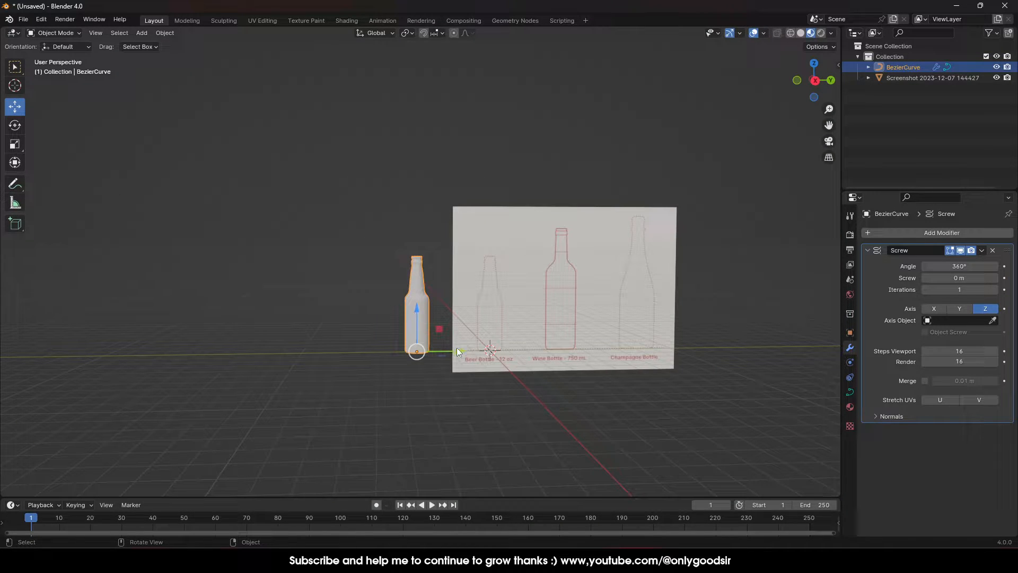
pyautogui.moveTo(456, 347); pyautogui.dragTo(355, 278)
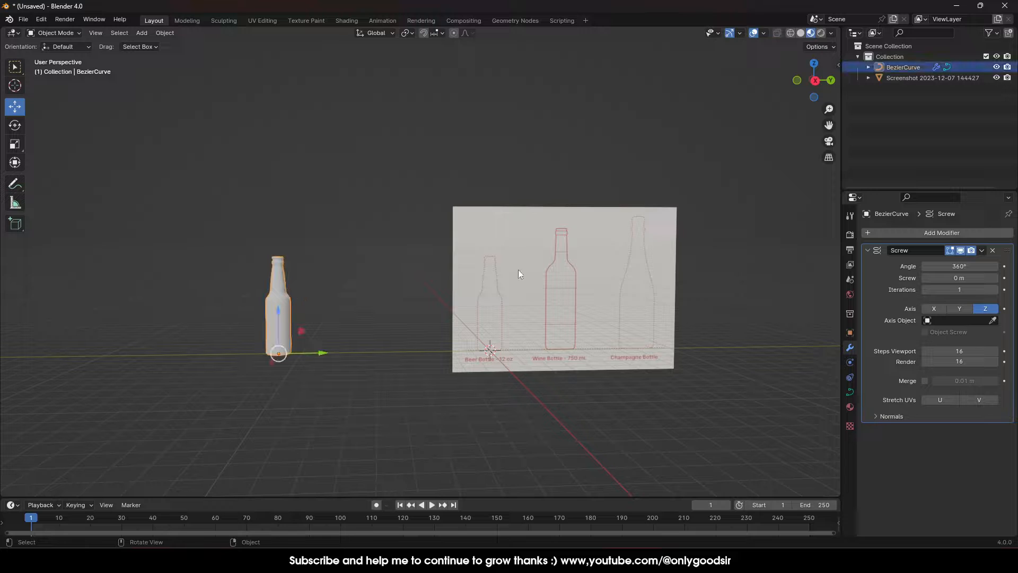
pyautogui.doubleClick(908, 67)
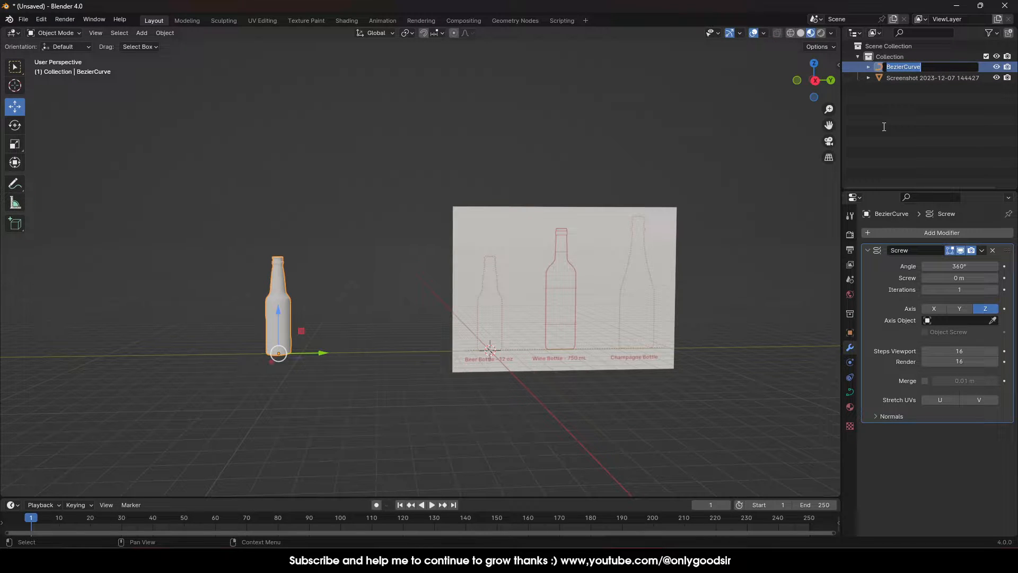
pyautogui.press('Right')
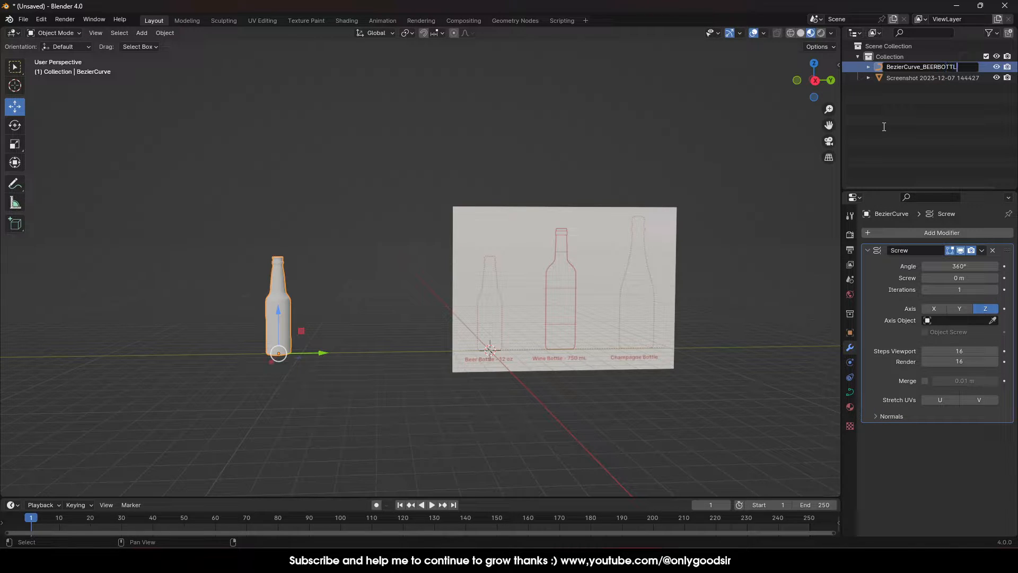
pyautogui.press('Return')
pyautogui.click(469, 123)
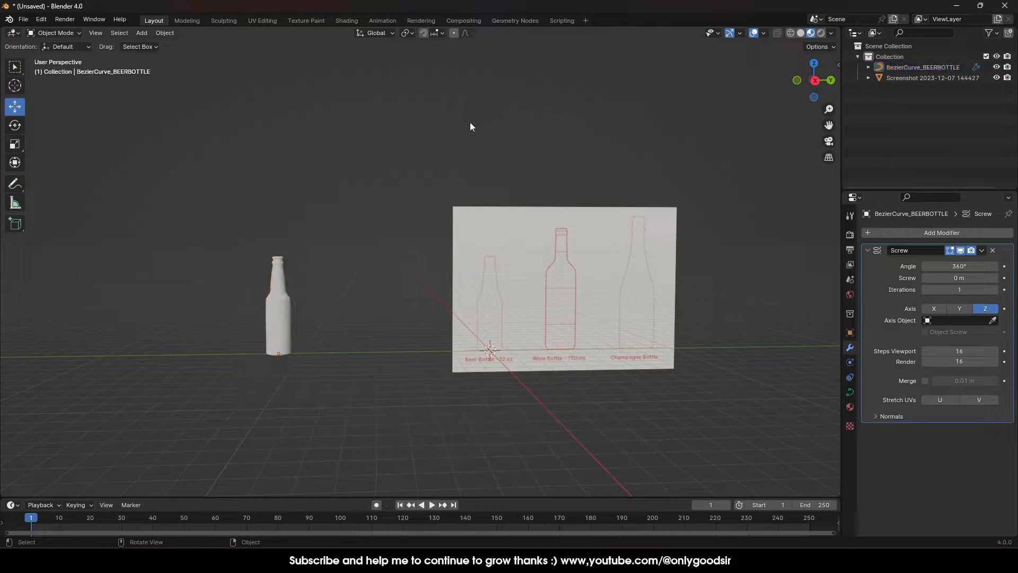
# - Move the reference image along Y until the wine bottle outline is centred over the world origin
pyautogui.click(571, 306)
pyautogui.moveTo(609, 295); pyautogui.dragTo(534, 293)
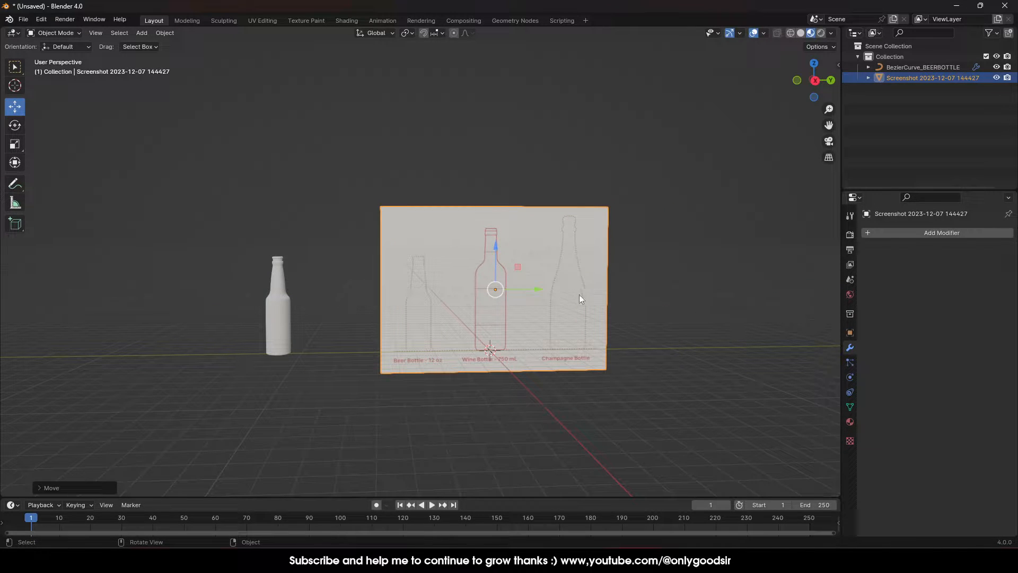
pyautogui.scroll(3, 569, 293)
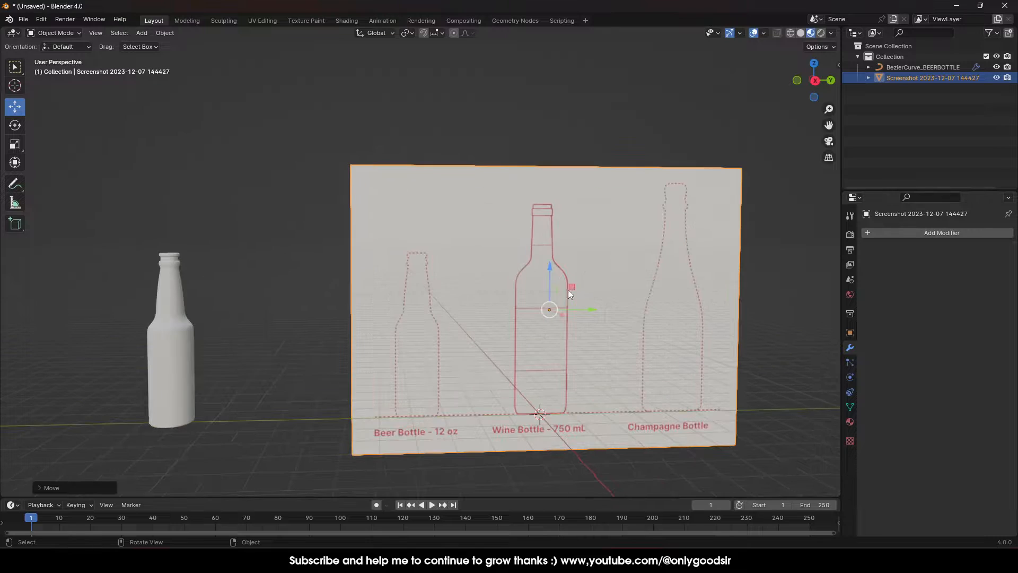
# - Add a mesh cylinder, raise it to the lower part of the wine bottle outline, and scale it to roughly the bottle's width
pyautogui.moveTo(592, 334); pyautogui.dragTo(619, 318, button='middle')
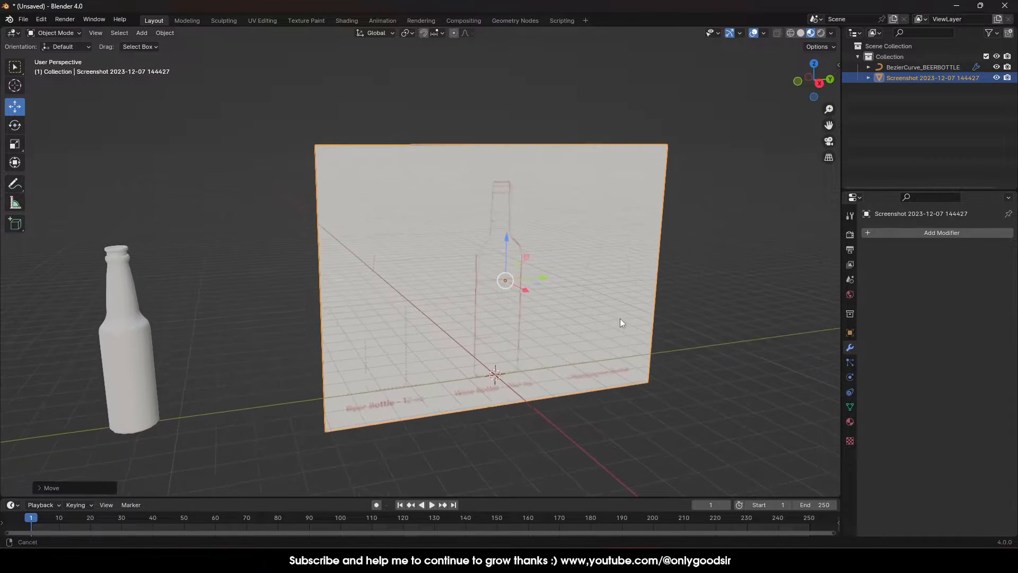
pyautogui.click(141, 33)
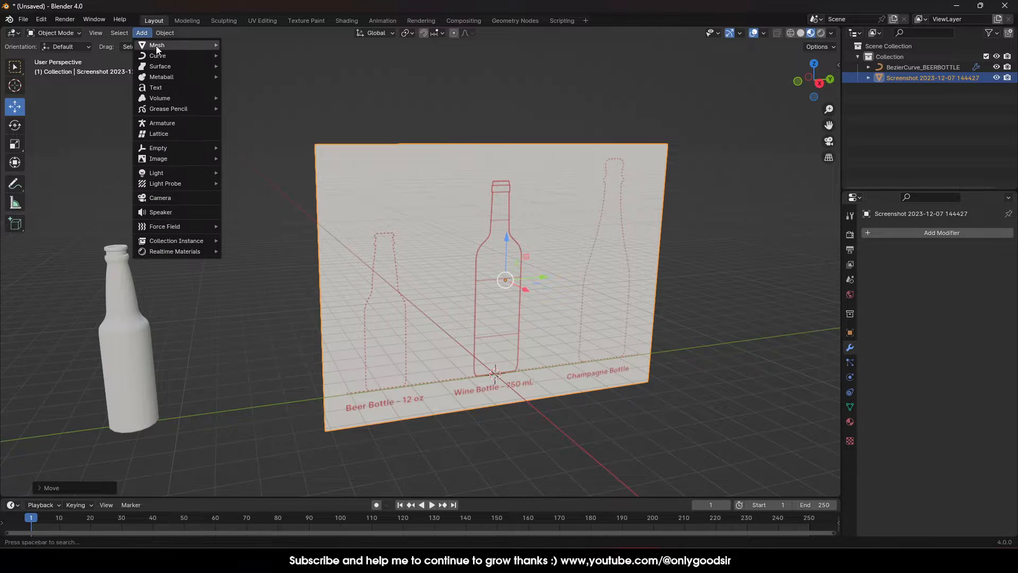
pyautogui.moveTo(156, 46)
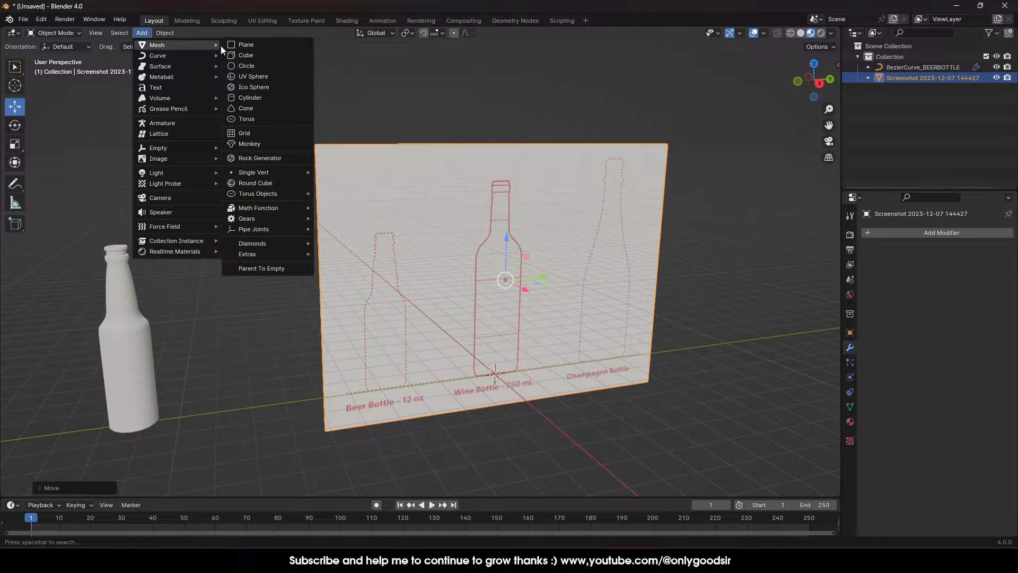
pyautogui.click(248, 99)
pyautogui.moveTo(493, 339); pyautogui.dragTo(529, 317)
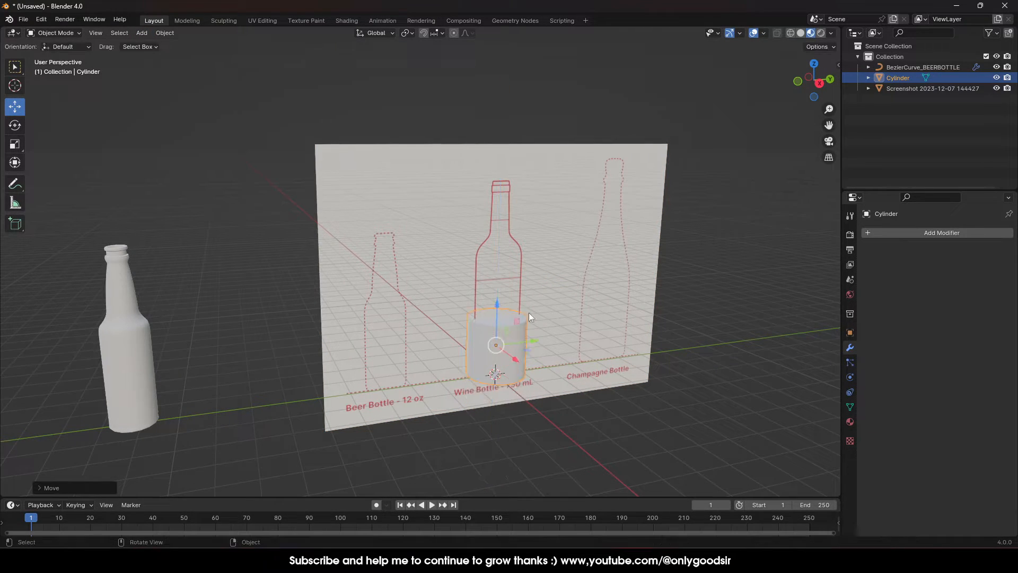
pyautogui.press('s')
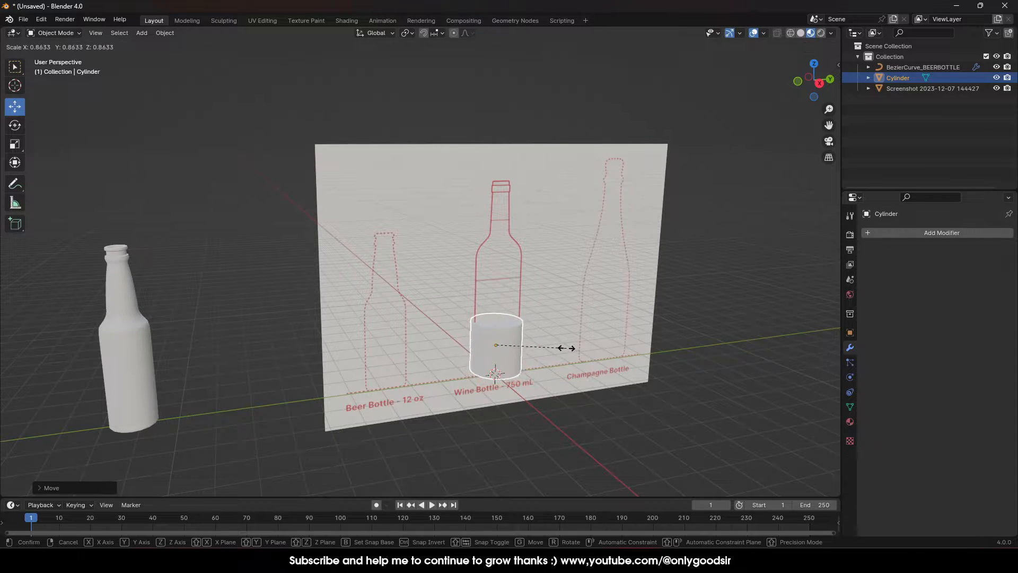
pyautogui.click(561, 348)
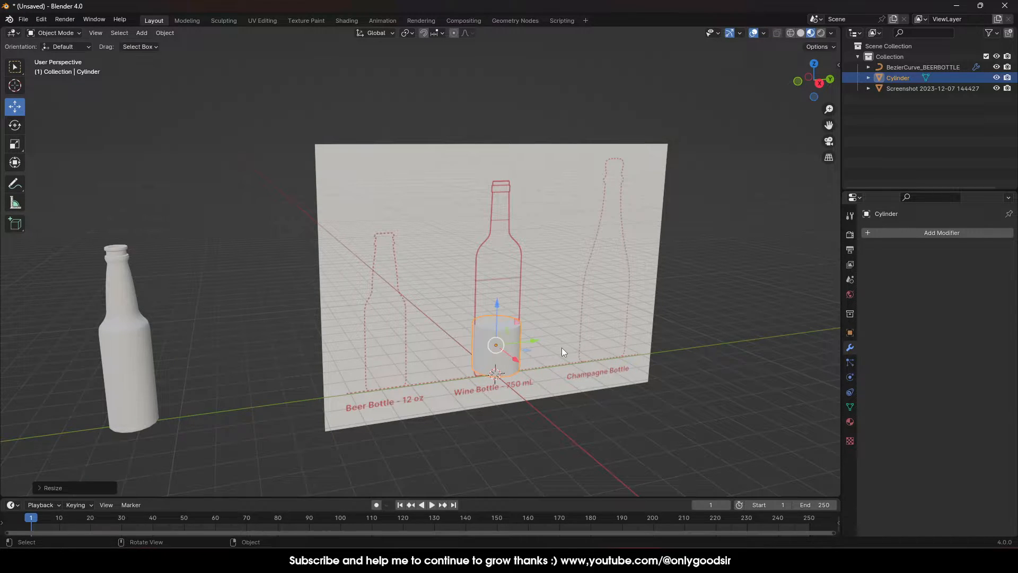
# - Turn on X-Ray and, in the right orthographic view, shift and scale the cylinder to match the wine bottle's sides
pyautogui.click(820, 84)
pyautogui.scroll(5, 596, 308)
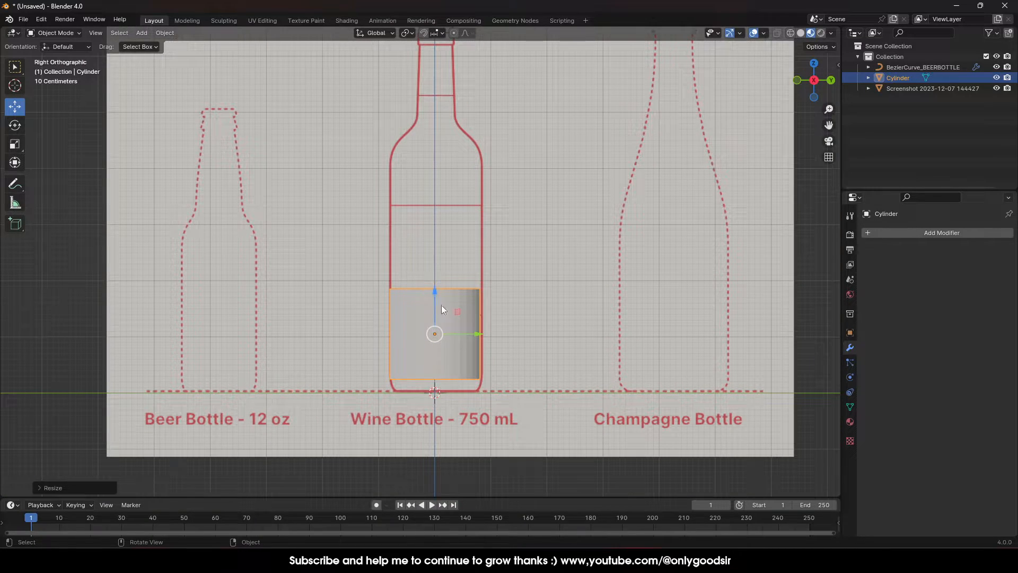
pyautogui.click(778, 33)
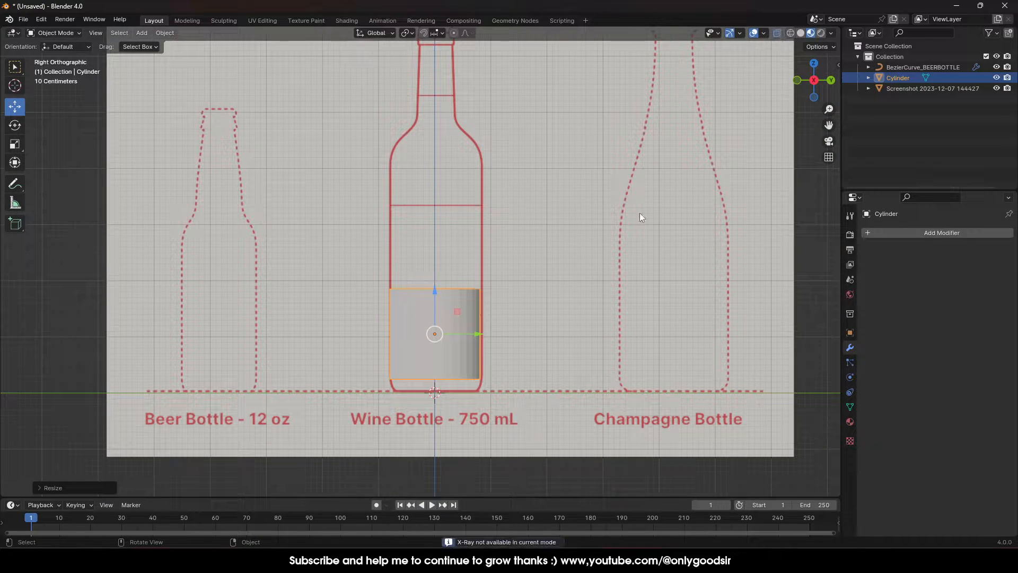
pyautogui.scroll(1, 475, 312)
pyautogui.moveTo(472, 349); pyautogui.dragTo(474, 349)
pyautogui.press('s')
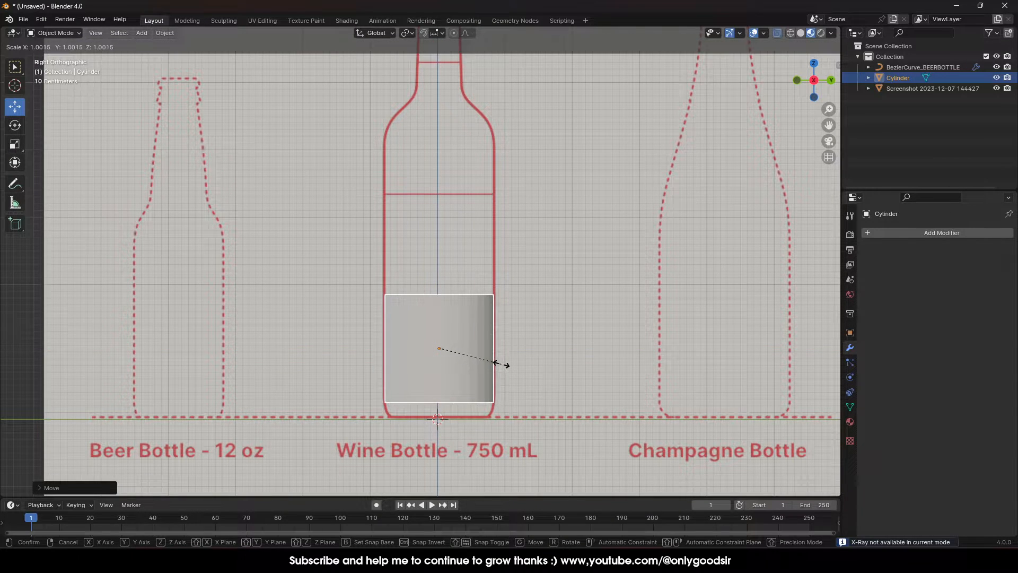
pyautogui.click(502, 364)
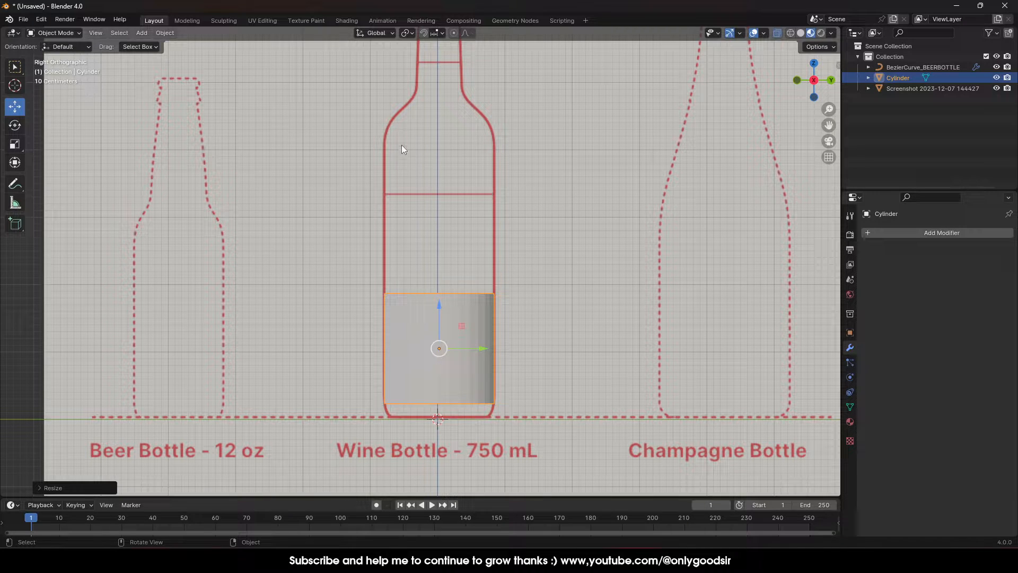
# - Switch the cylinder to Edit Mode and raise its top face to the start of the wine bottle's shoulder
pyautogui.keyDown('shift'); pyautogui.moveTo(402, 149); pyautogui.dragTo(408, 217, button='middle'); pyautogui.keyUp('shift')
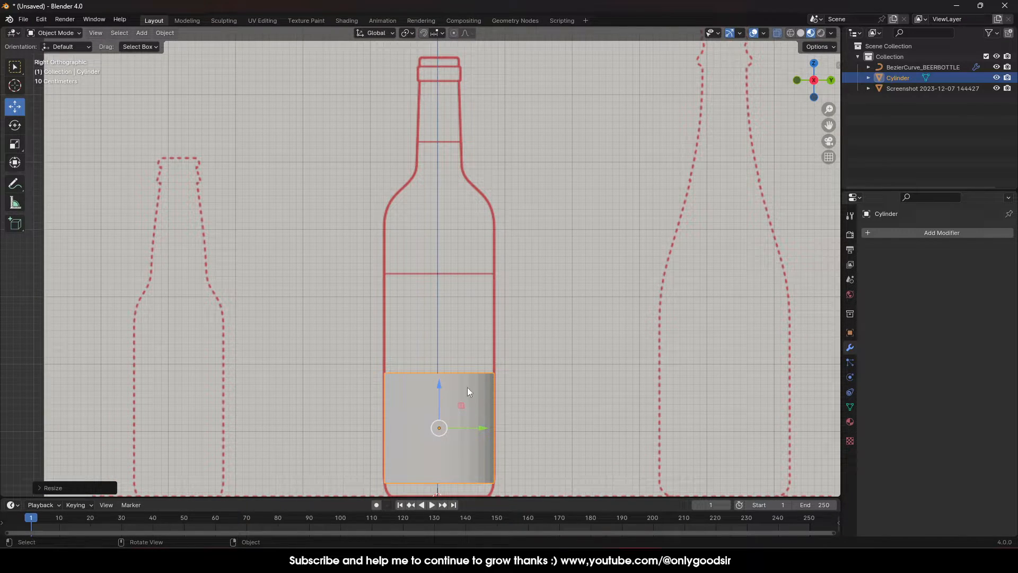
pyautogui.click(58, 33)
pyautogui.click(63, 56)
pyautogui.moveTo(318, 201); pyautogui.dragTo(379, 203, button='middle')
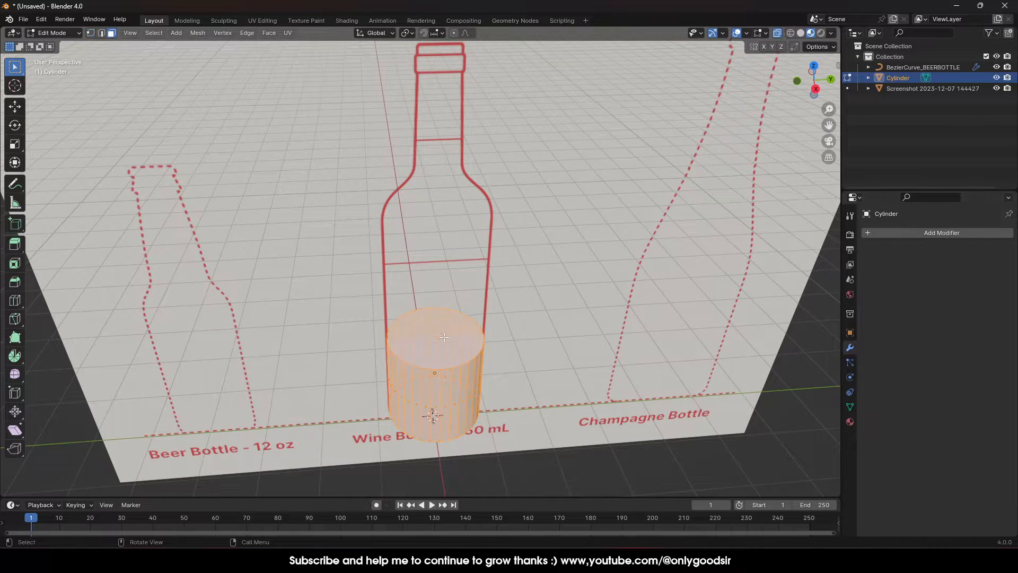
pyautogui.click(436, 333)
pyautogui.moveTo(456, 357); pyautogui.dragTo(458, 316, button='middle')
pyautogui.scroll(1, 458, 315)
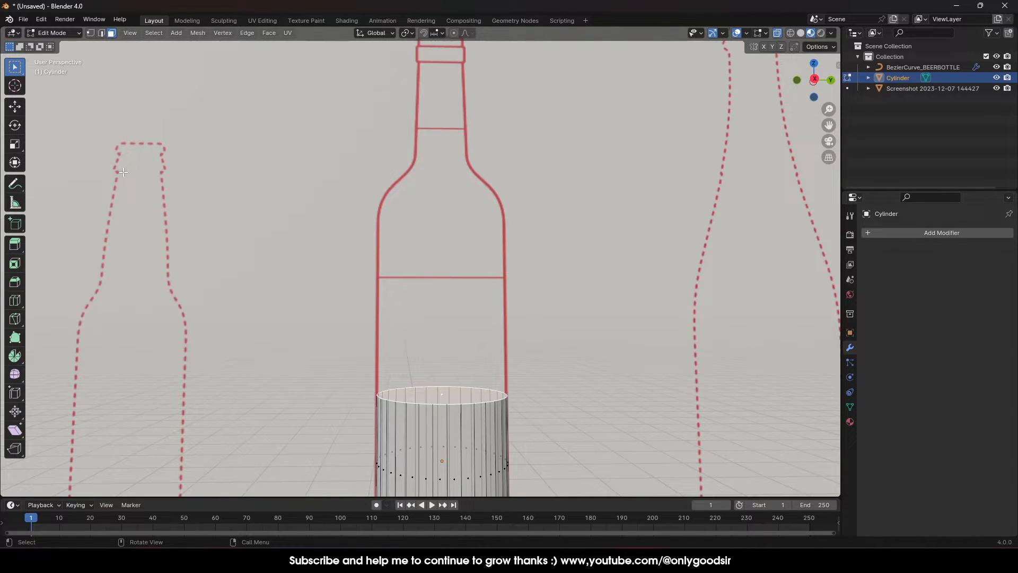
pyautogui.click(8, 111)
pyautogui.scroll(-2, 412, 337)
pyautogui.moveTo(439, 319); pyautogui.dragTo(400, 226)
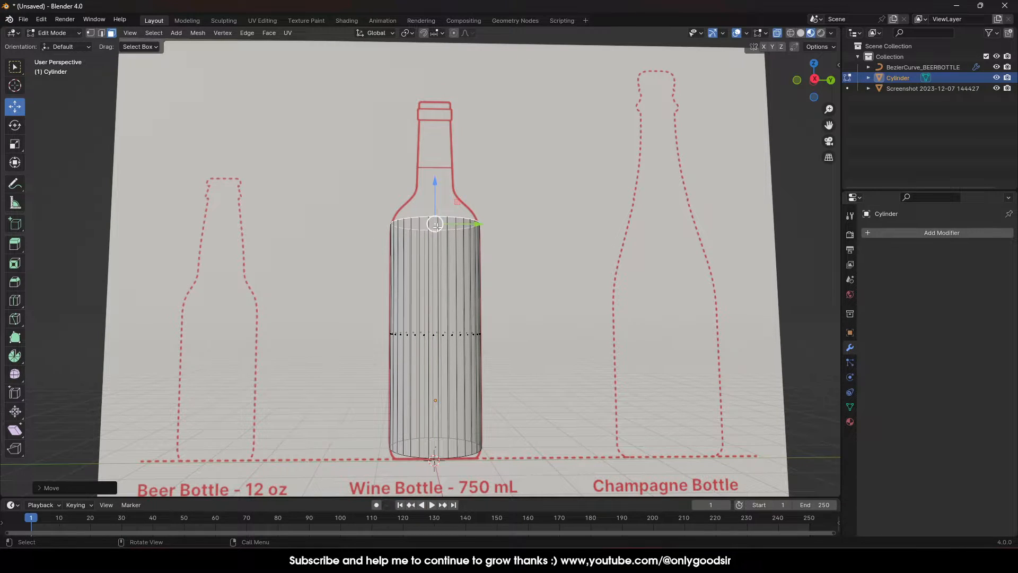
pyautogui.moveTo(435, 225); pyautogui.dragTo(435, 241, button='middle')
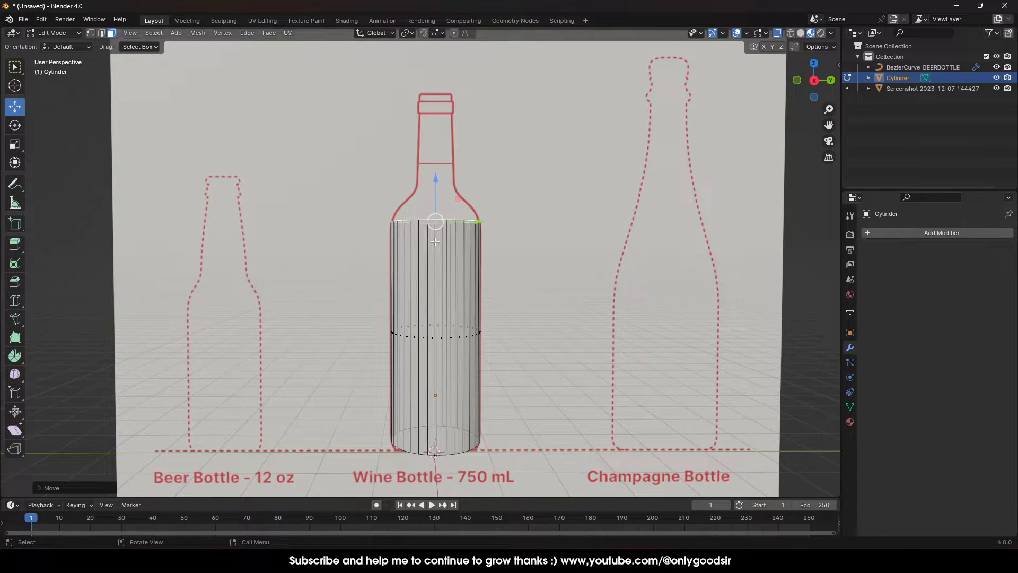
# - Extrude the cylinder's top face straight up to the base of the wine bottle's neck
pyautogui.press('e')
pyautogui.rightClick(444, 232)
pyautogui.moveTo(435, 184); pyautogui.dragTo(436, 142)
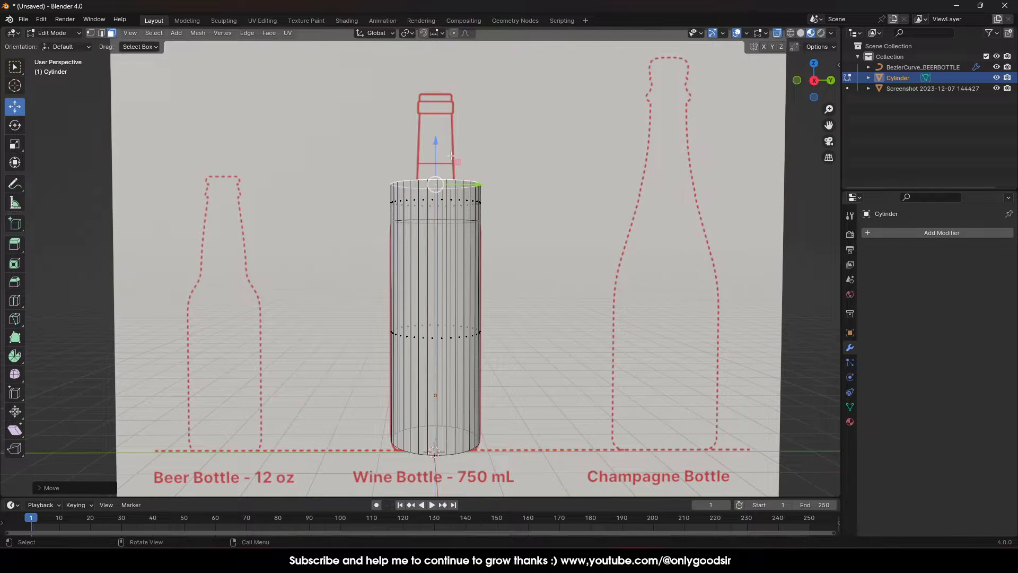
# - Scale the cylinder's top face down to the width of the wine bottle's neck base in the right orthographic view
pyautogui.press('s')
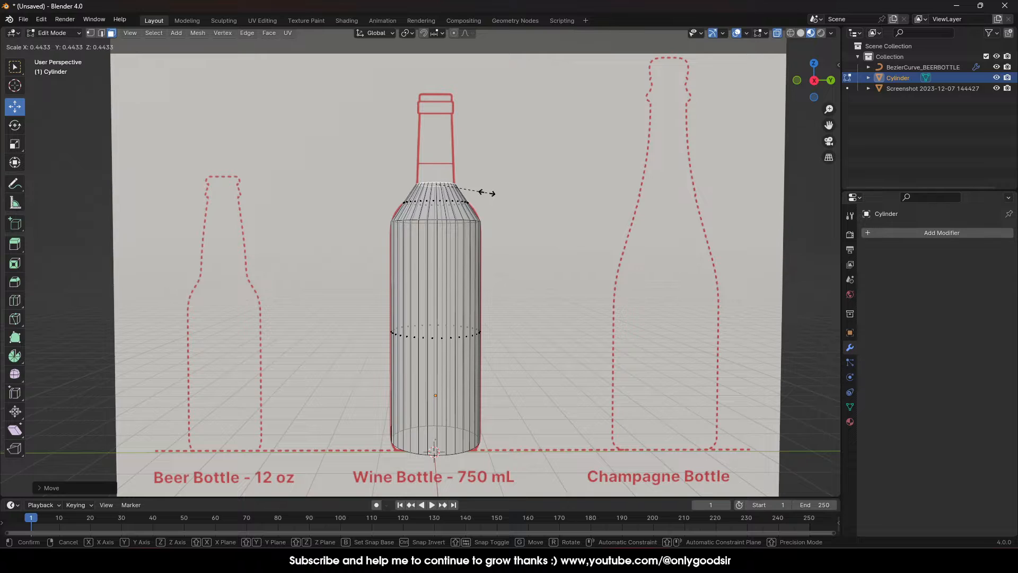
pyautogui.click(484, 193)
pyautogui.click(817, 82)
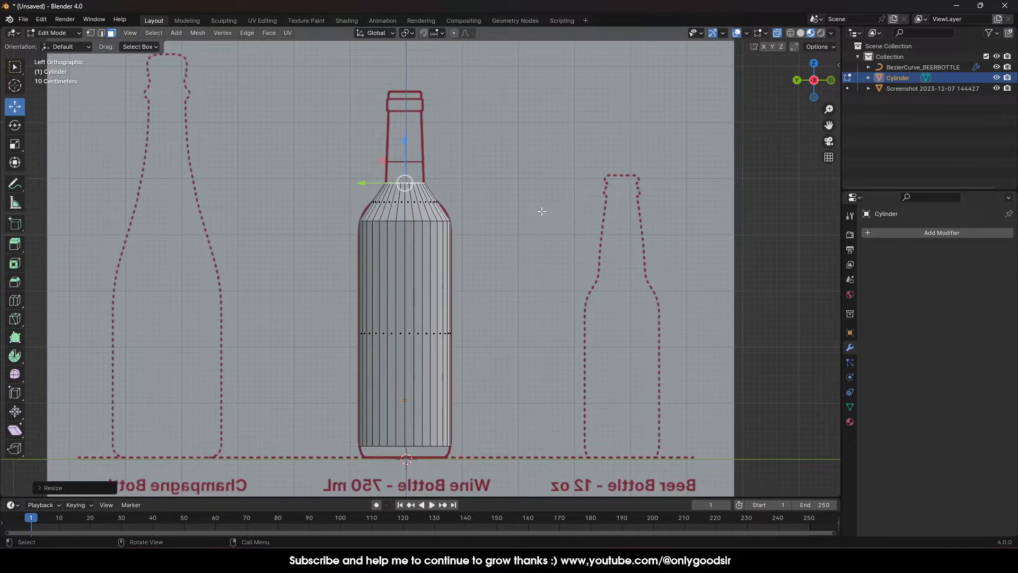
pyautogui.click(813, 83)
pyautogui.scroll(1, 497, 212)
pyautogui.scroll(3, 497, 211)
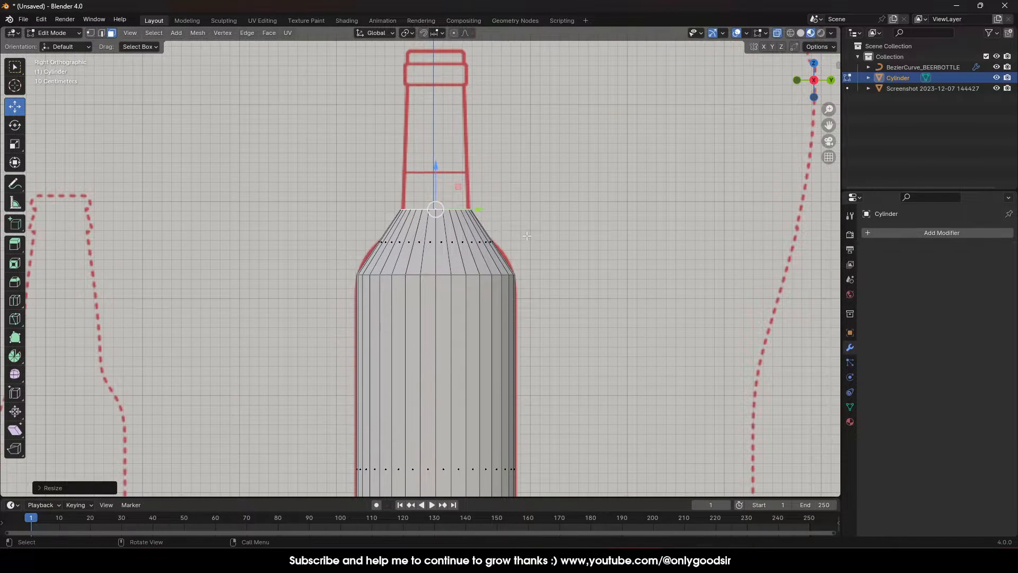
pyautogui.press('s')
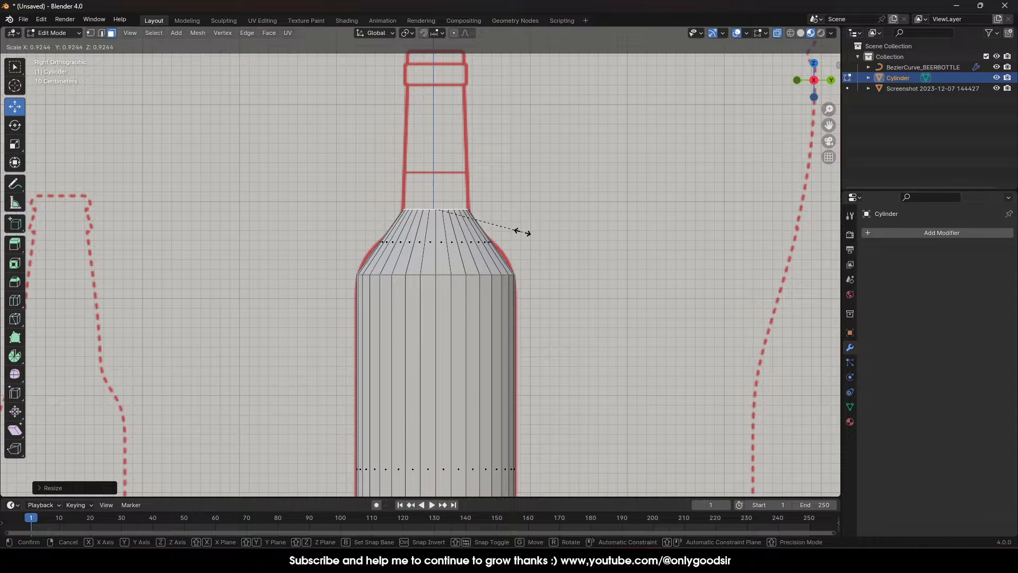
pyautogui.click(518, 230)
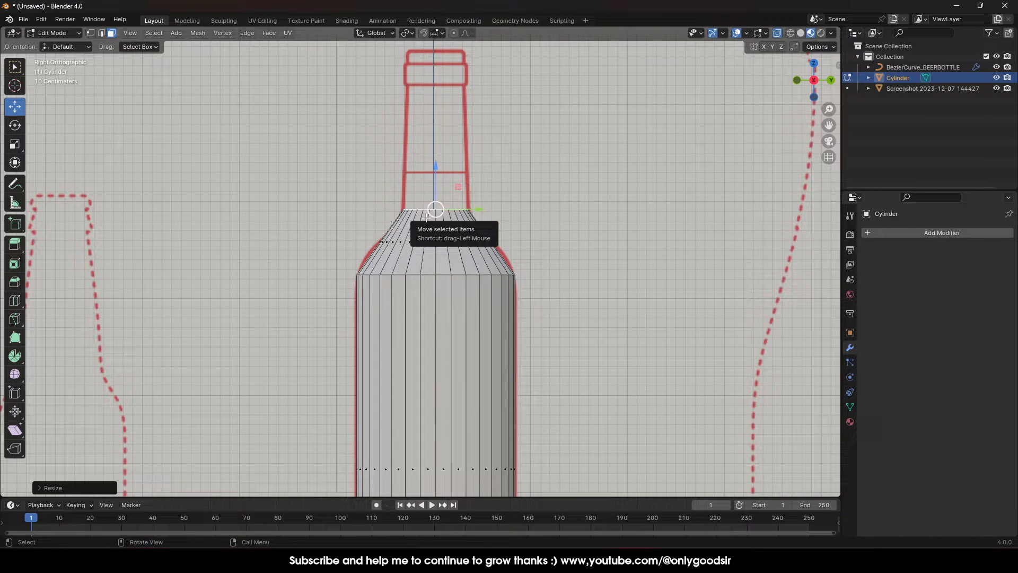
# - Extrude the top face up to the underside of the wine bottle's collar and narrow it to match the neck's taper
pyautogui.press('e')
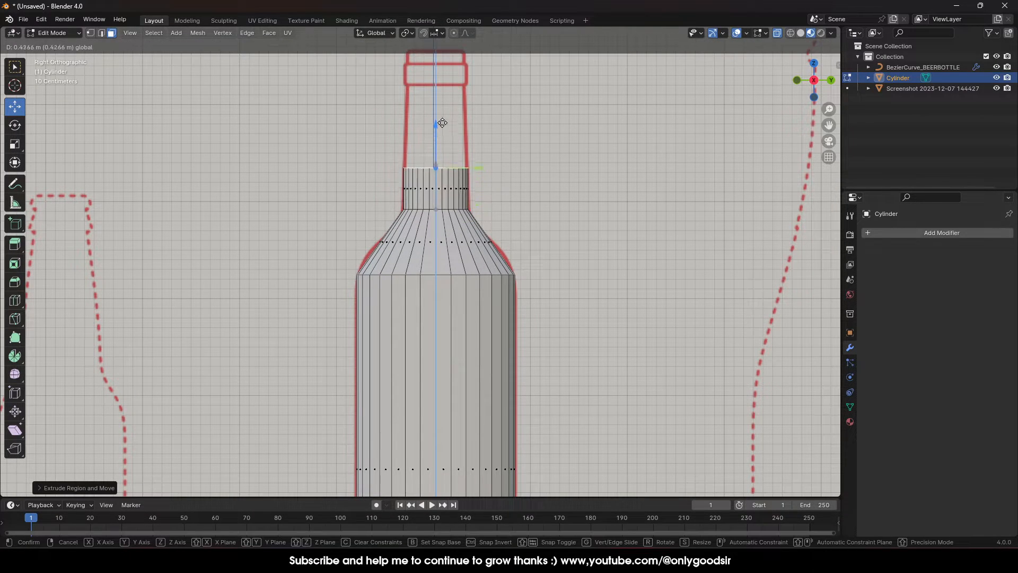
pyautogui.click(475, 128)
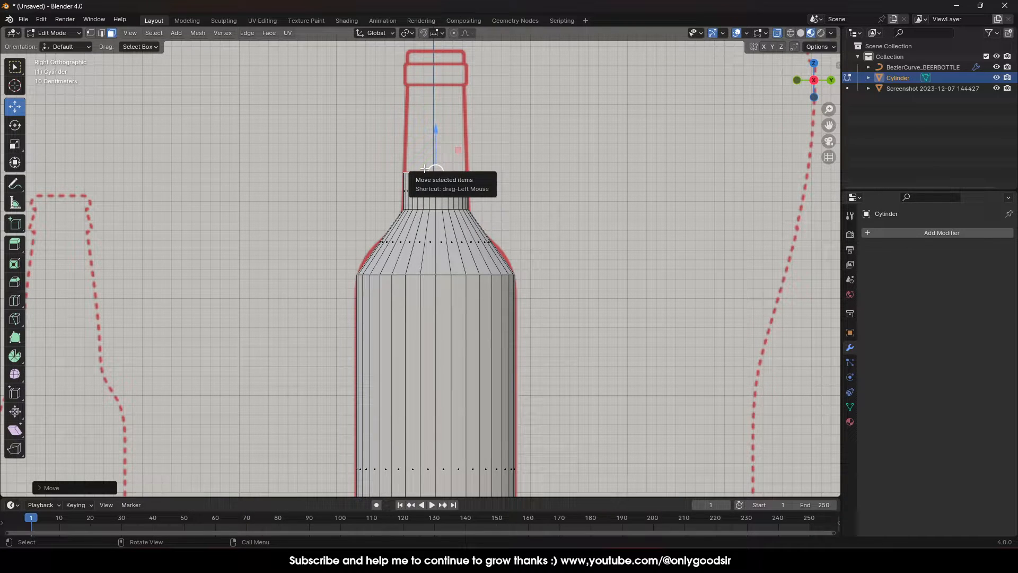
pyautogui.moveTo(435, 140); pyautogui.dragTo(445, 48)
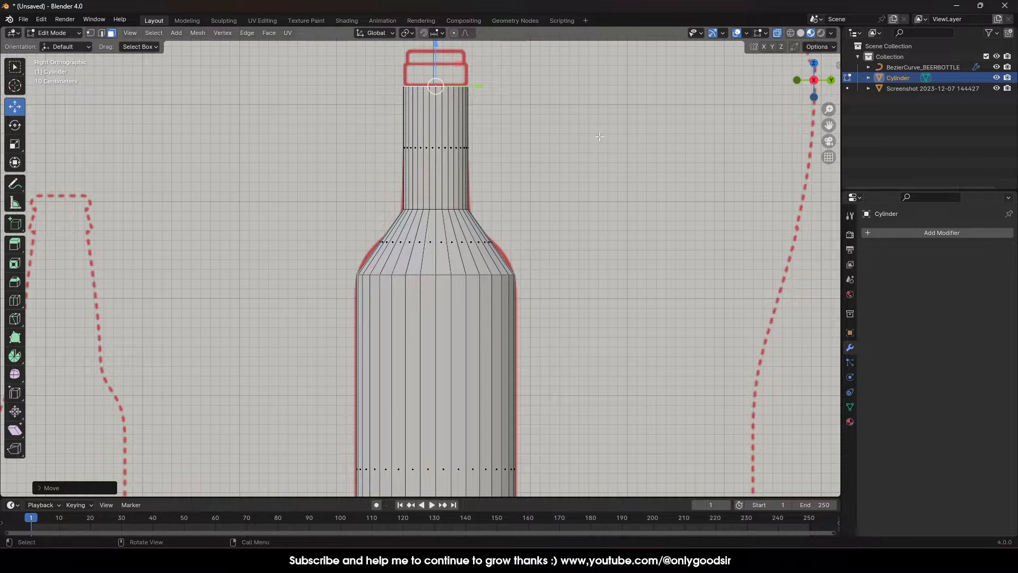
pyautogui.press('s')
pyautogui.click(578, 130)
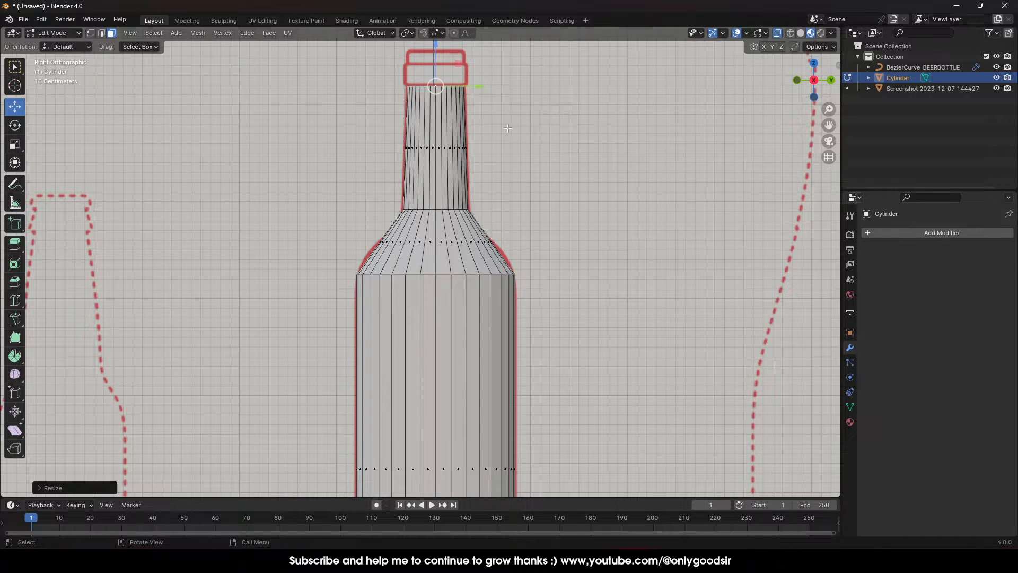
# - Extrude the neck's top face in place and scale it outward to the collar's width
pyautogui.scroll(2, 473, 125)
pyautogui.keyDown('shift'); pyautogui.moveTo(473, 101); pyautogui.dragTo(476, 344, button='middle'); pyautogui.keyUp('shift')
pyautogui.scroll(3, 483, 313)
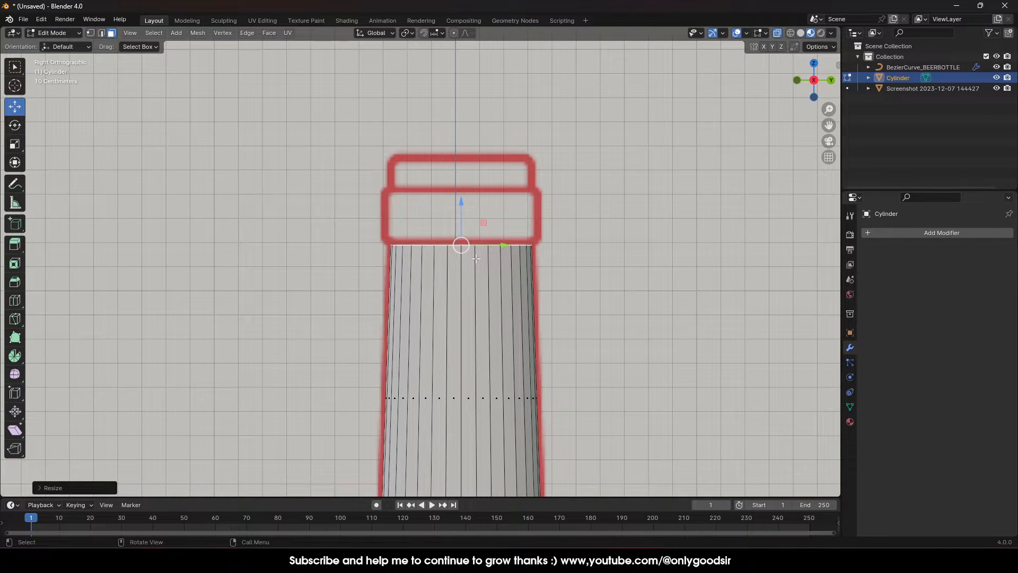
pyautogui.press('e')
pyautogui.press('s')
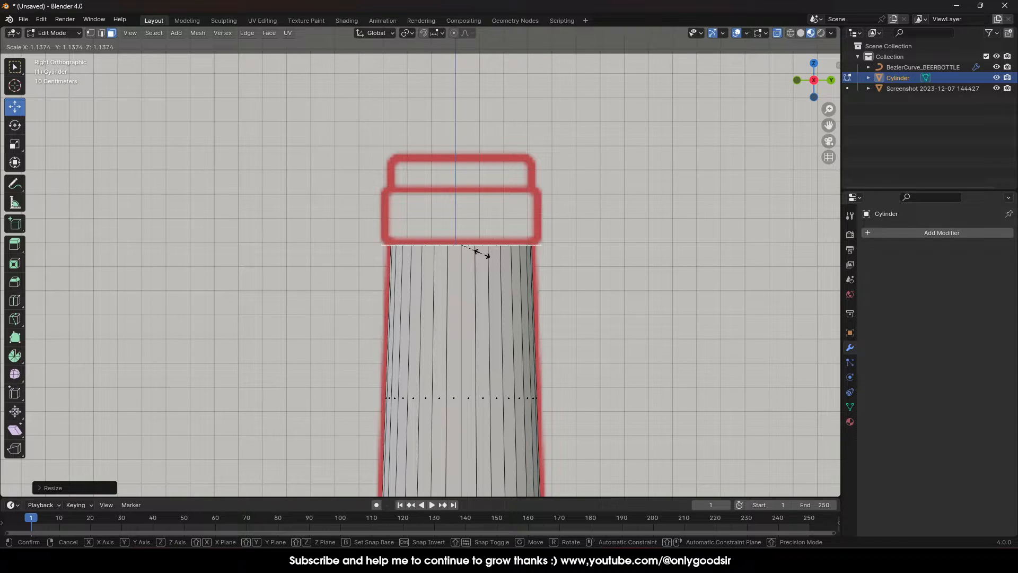
pyautogui.click(474, 248)
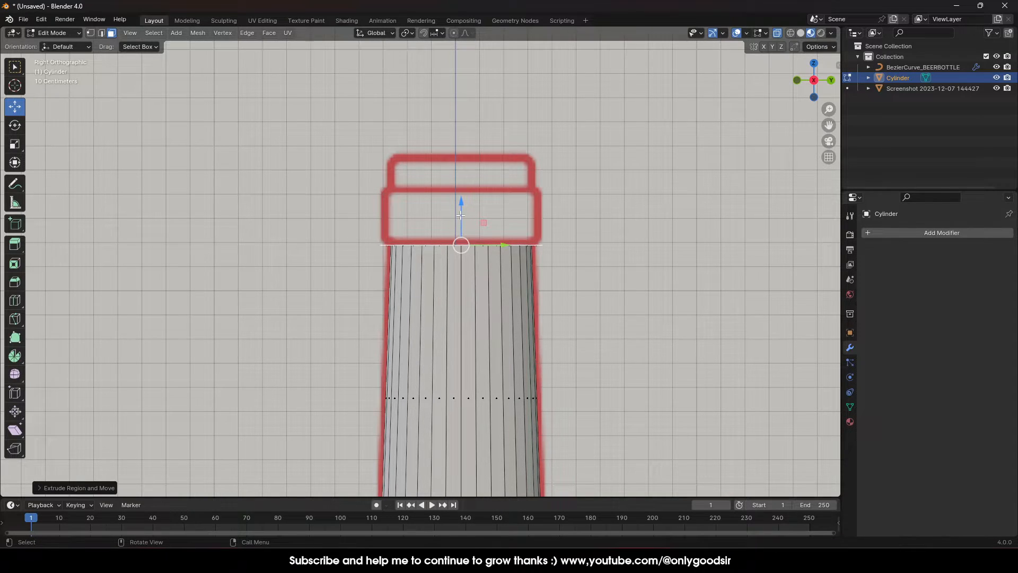
pyautogui.moveTo(460, 215); pyautogui.dragTo(459, 211)
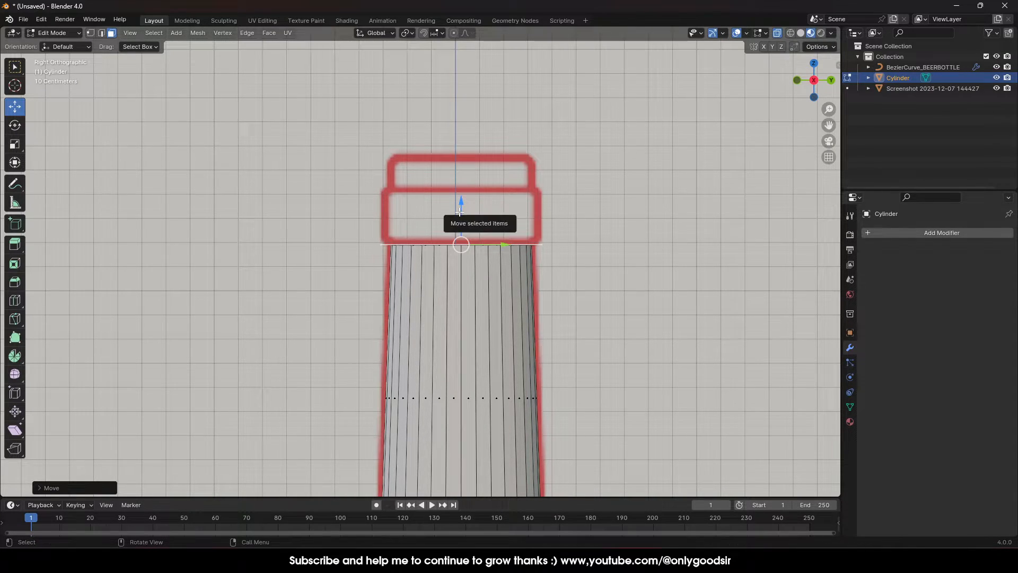
# - Extrude the widened face straight up to the collar's upper edge in the reference outline
pyautogui.press('e')
pyautogui.rightClick(480, 219)
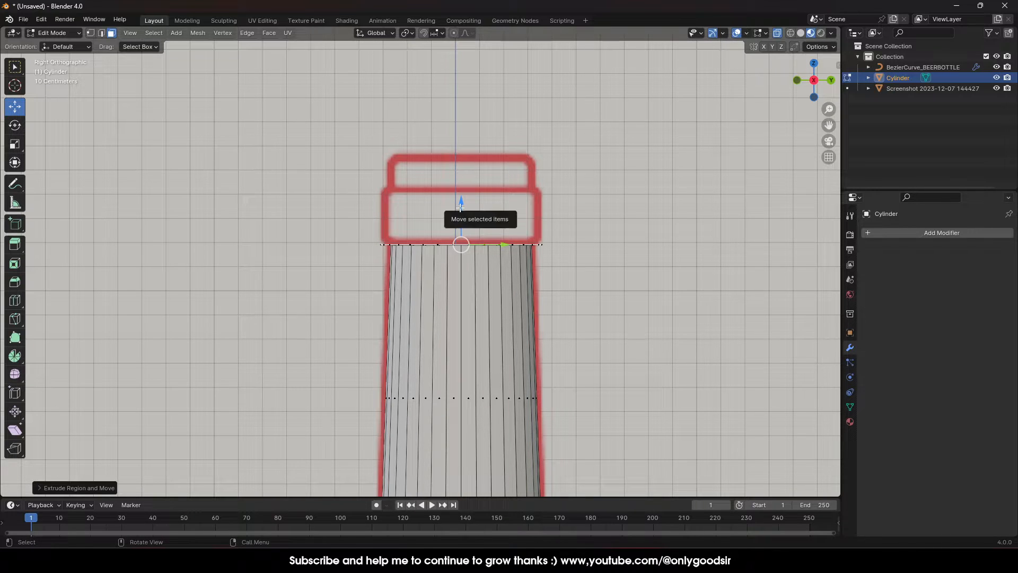
pyautogui.moveTo(460, 207); pyautogui.dragTo(462, 150)
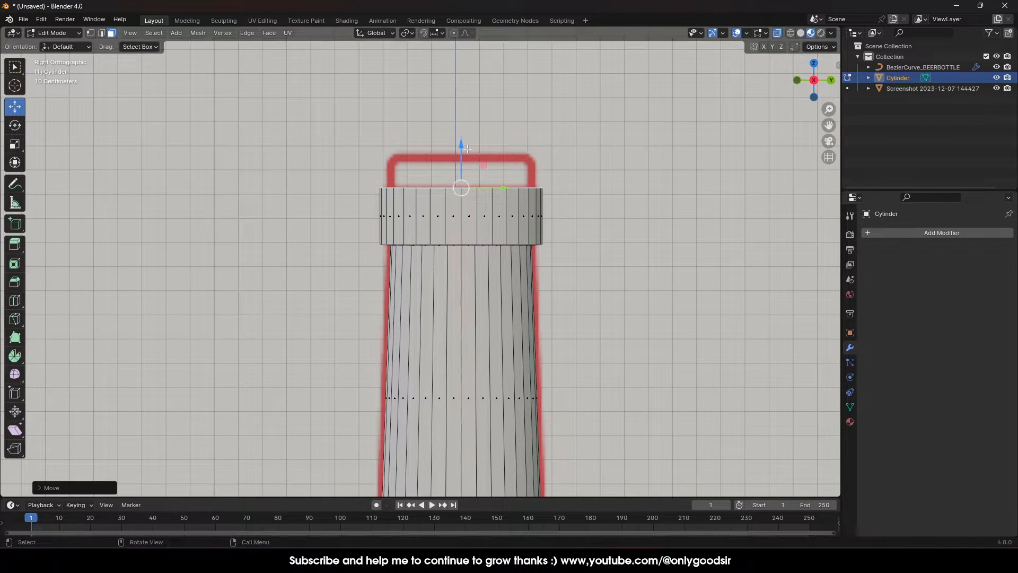
# - Extrude the collar's top face inward to the lip's width and raise the lip to the top of the outline
pyautogui.moveTo(491, 182); pyautogui.dragTo(490, 203, button='middle')
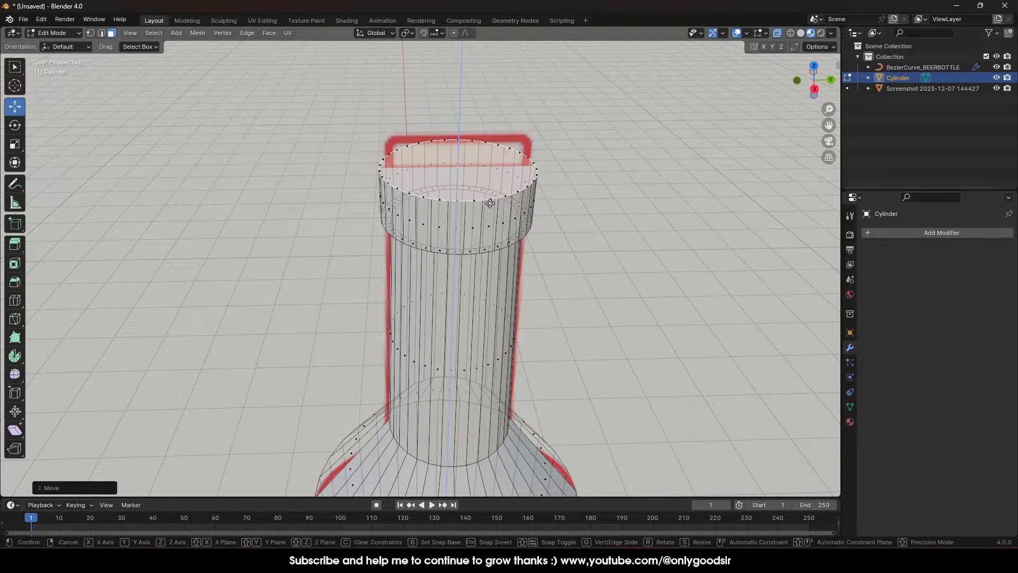
pyautogui.press('s')
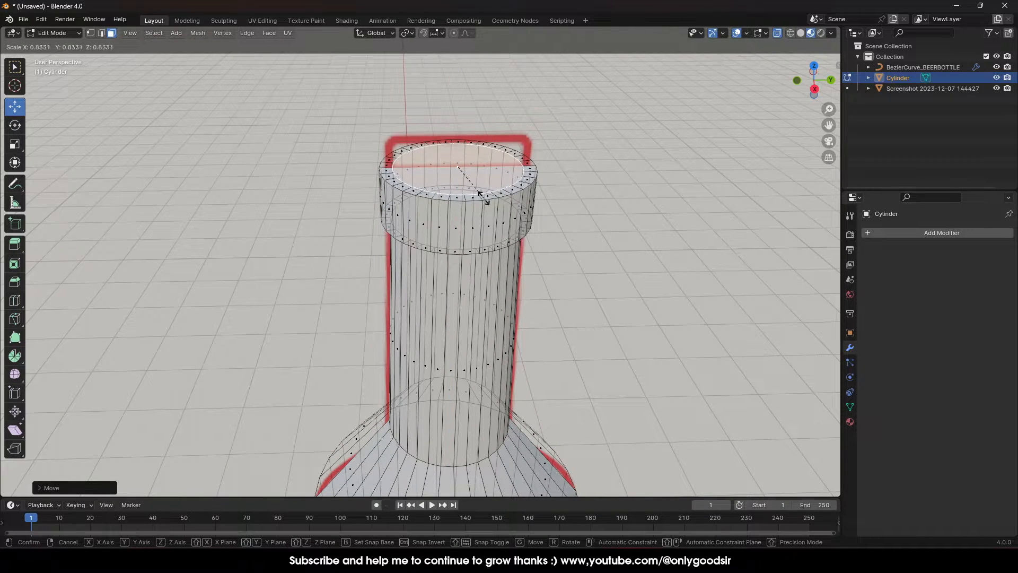
pyautogui.click(488, 200)
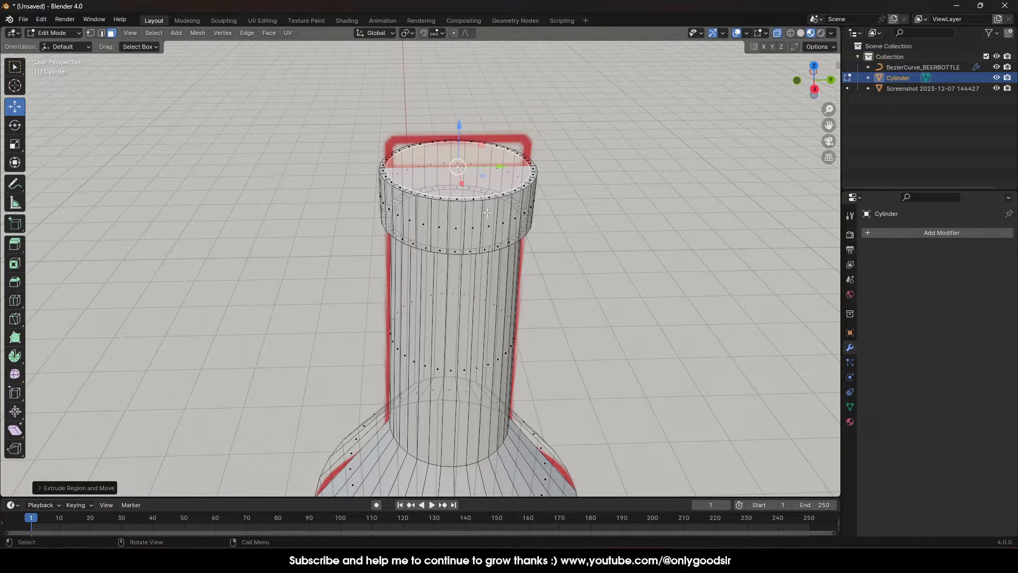
pyautogui.moveTo(815, 88); pyautogui.dragTo(809, 59)
pyautogui.click(813, 83)
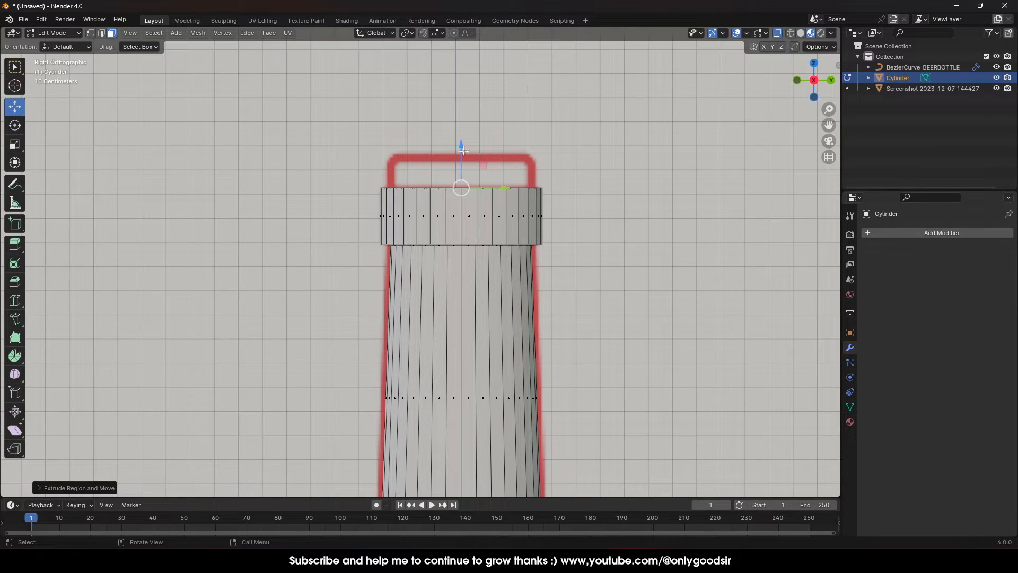
pyautogui.moveTo(463, 150); pyautogui.dragTo(464, 116)
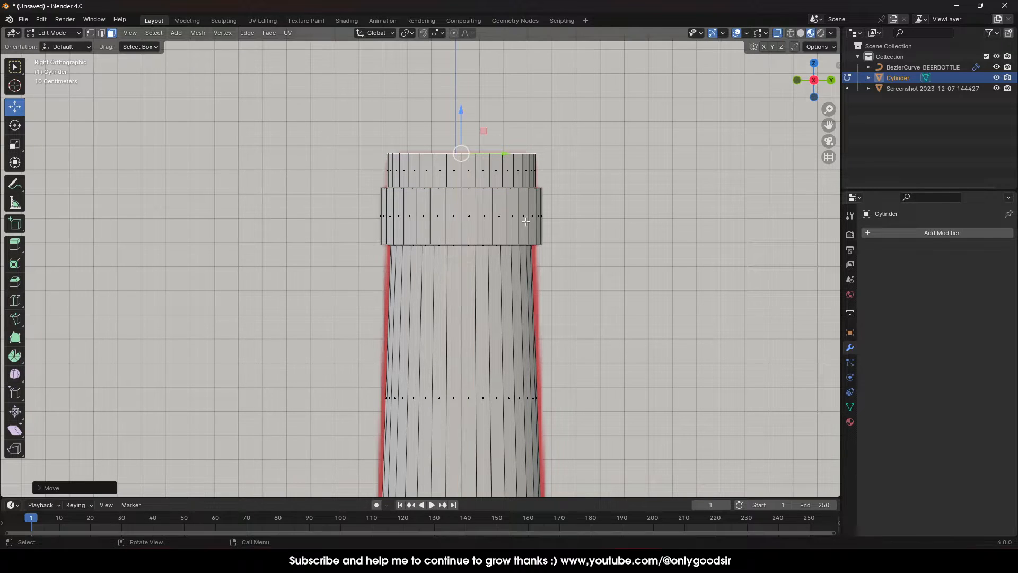
# - Extrude the bottle's bottom face down to the reference baseline and scale it in to match the tapered base
pyautogui.scroll(-5, 525, 221)
pyautogui.moveTo(526, 221); pyautogui.dragTo(483, 240, button='middle')
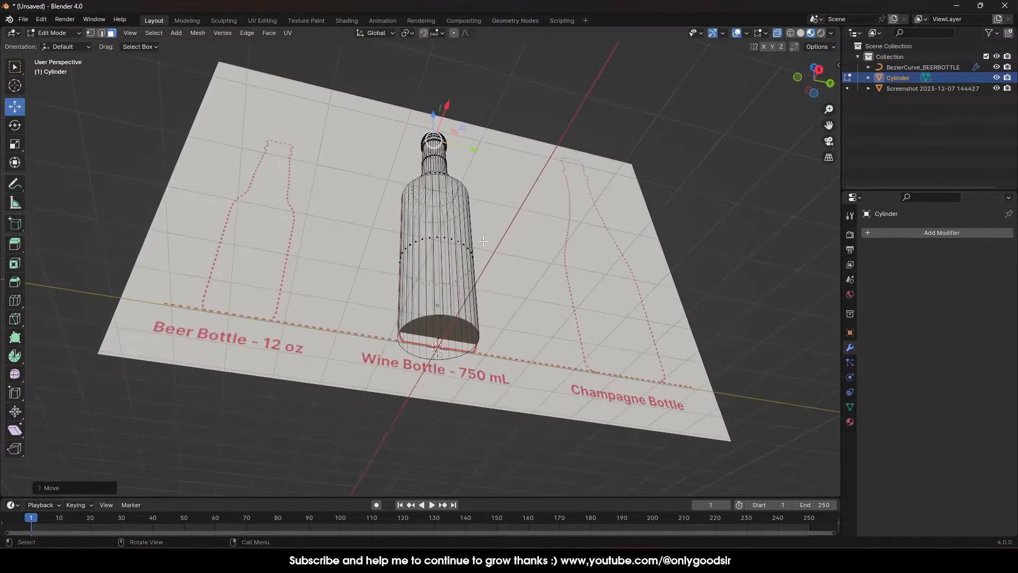
pyautogui.scroll(2, 433, 354)
pyautogui.moveTo(508, 351); pyautogui.dragTo(490, 287, button='middle')
pyautogui.scroll(5, 494, 277)
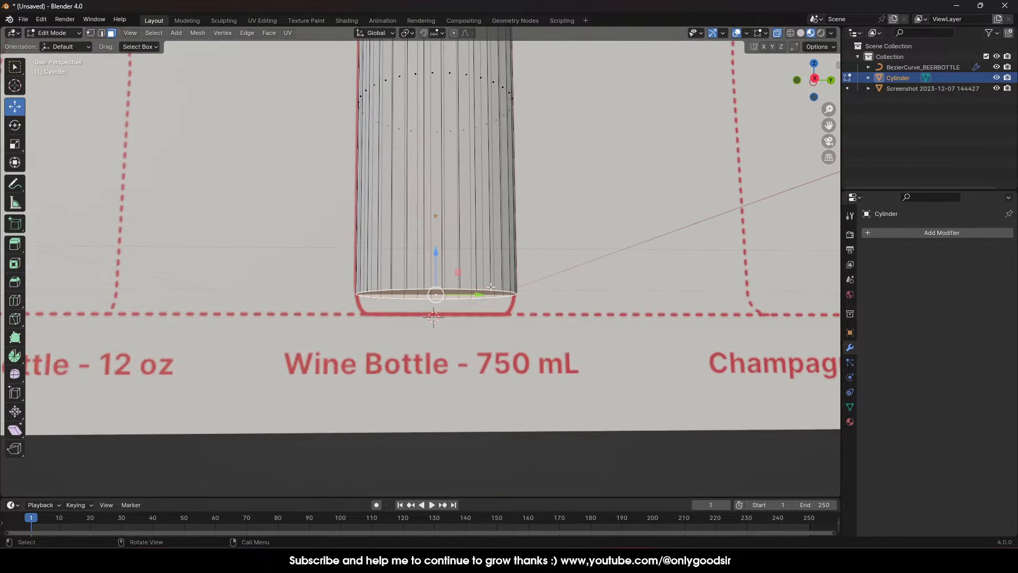
pyautogui.press('e')
pyautogui.rightClick(455, 259)
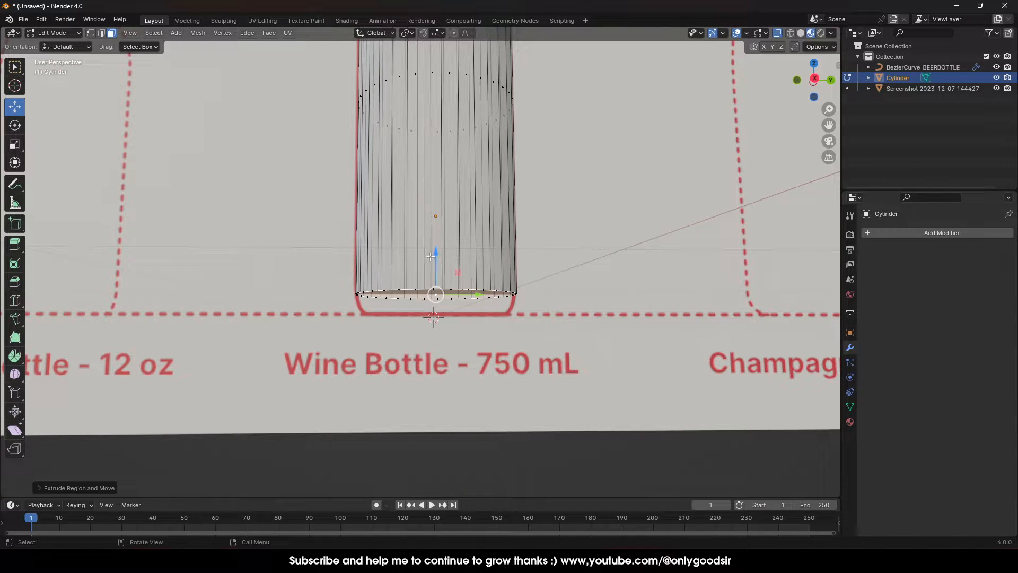
pyautogui.moveTo(431, 256); pyautogui.dragTo(435, 280)
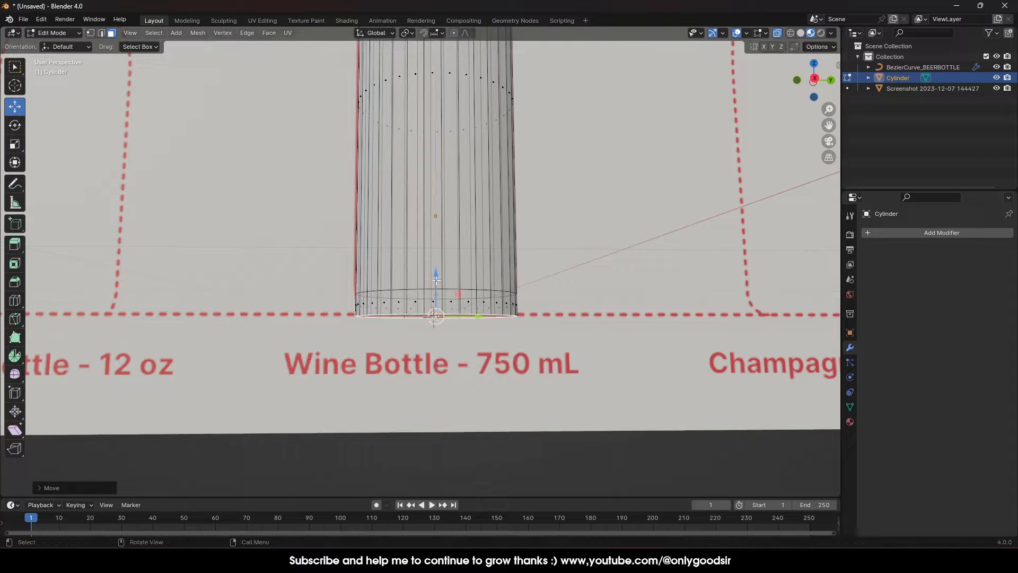
pyautogui.press('s')
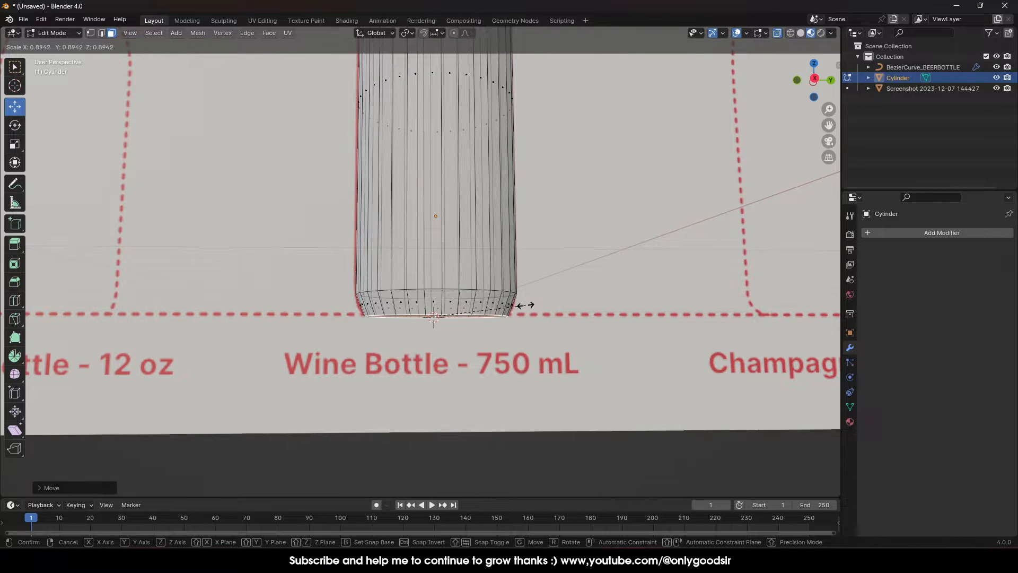
pyautogui.click(525, 304)
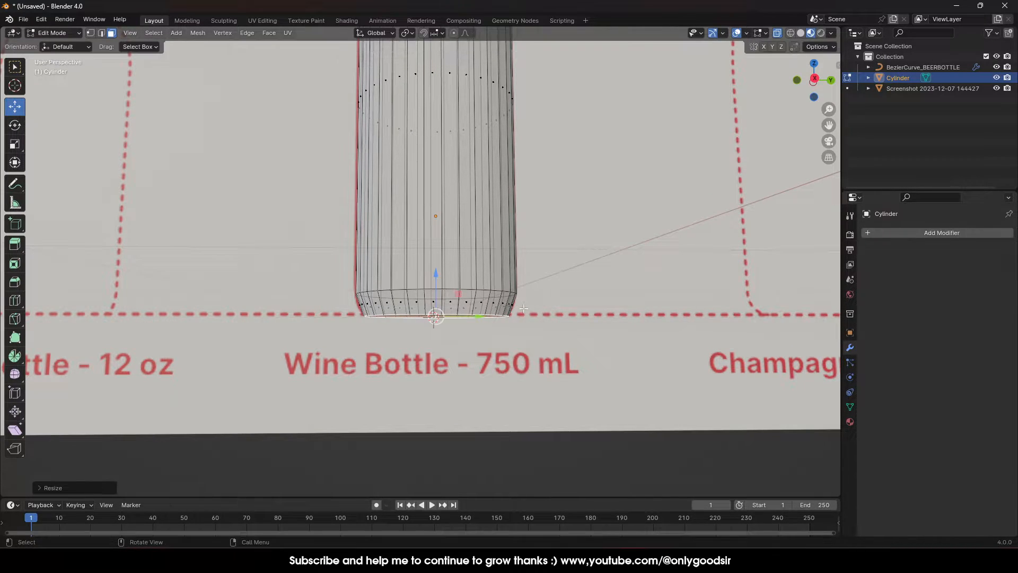
# - Inset the bottom face and move the inner face up slightly to form a recess in the bottle's base
pyautogui.moveTo(525, 304); pyautogui.dragTo(471, 320, button='middle')
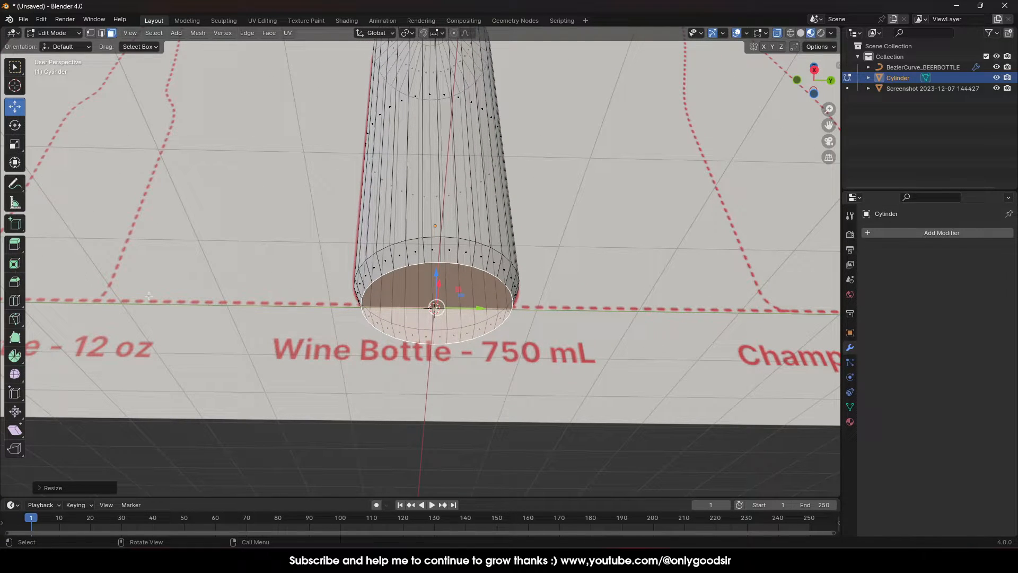
pyautogui.click(17, 267)
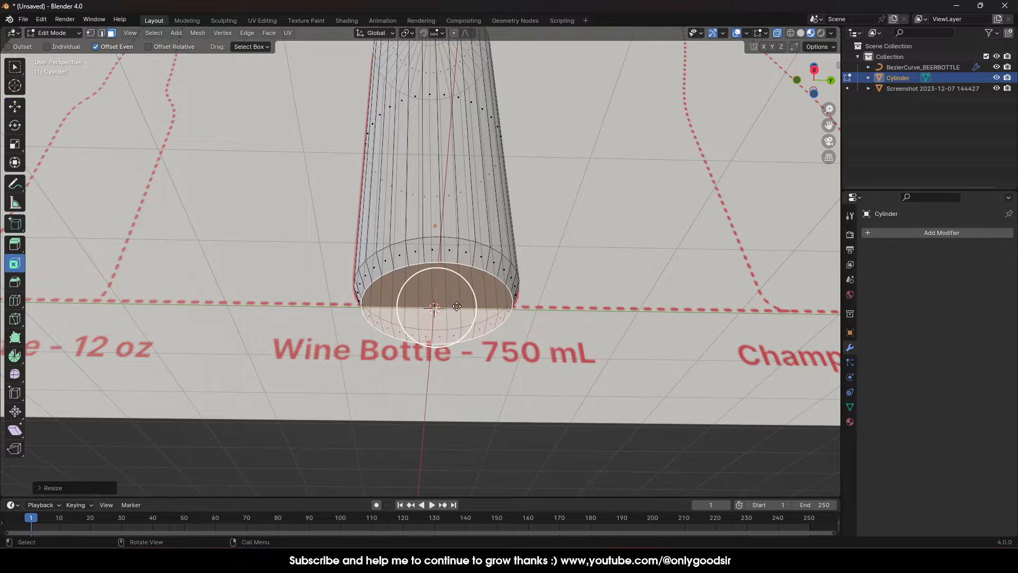
pyautogui.moveTo(475, 304); pyautogui.dragTo(444, 299)
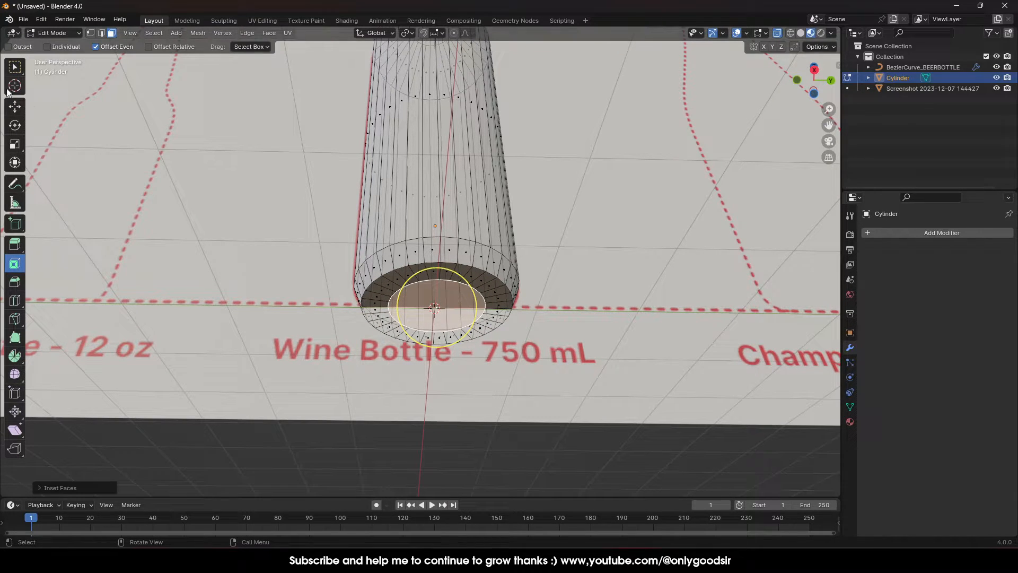
pyautogui.click(14, 106)
pyautogui.moveTo(446, 303); pyautogui.dragTo(436, 277, button='middle')
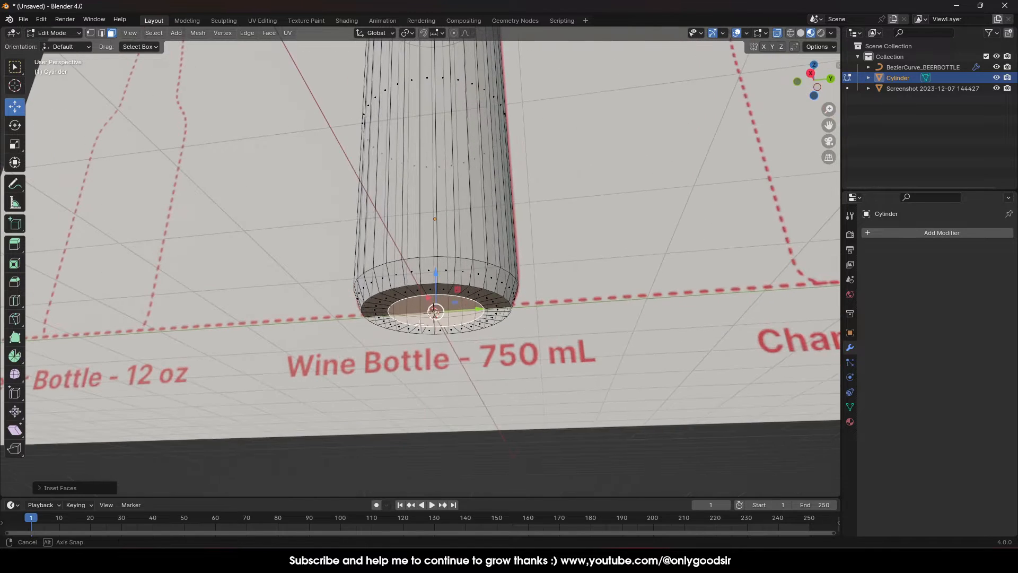
pyautogui.moveTo(435, 291); pyautogui.dragTo(436, 266)
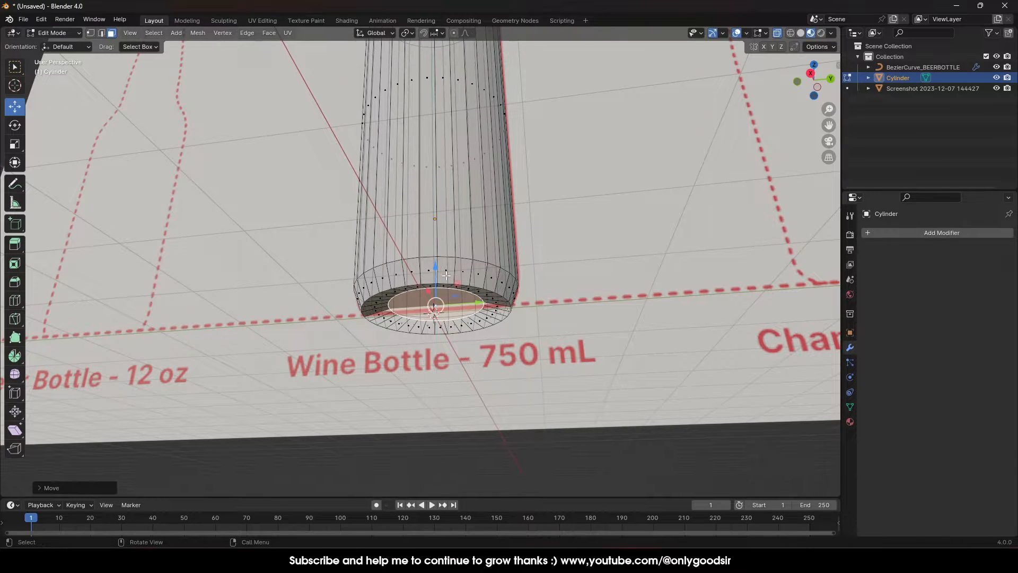
# - Return to Object Mode and shade the wine bottle smooth, checking its surface and leaving the bottle selected
pyautogui.press('Tab')
pyautogui.scroll(-6, 447, 389)
pyautogui.moveTo(421, 360); pyautogui.dragTo(450, 240, button='middle')
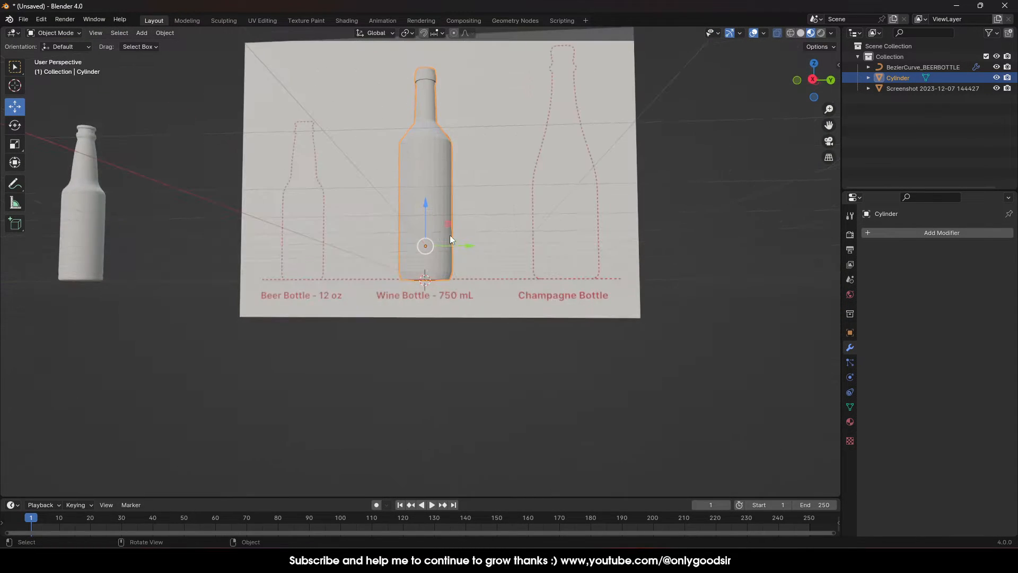
pyautogui.rightClick(446, 174)
pyautogui.click(443, 171)
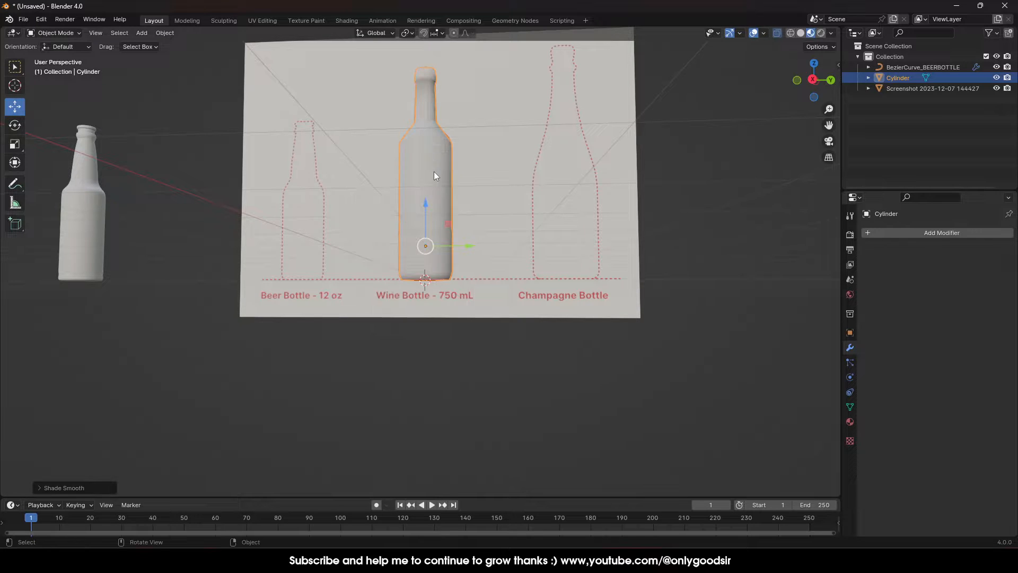
pyautogui.moveTo(433, 170); pyautogui.dragTo(447, 250, button='middle')
pyautogui.click(447, 346)
pyautogui.scroll(5, 448, 347)
pyautogui.keyDown('shift'); pyautogui.scroll(3, 482, 198); pyautogui.keyUp('shift')
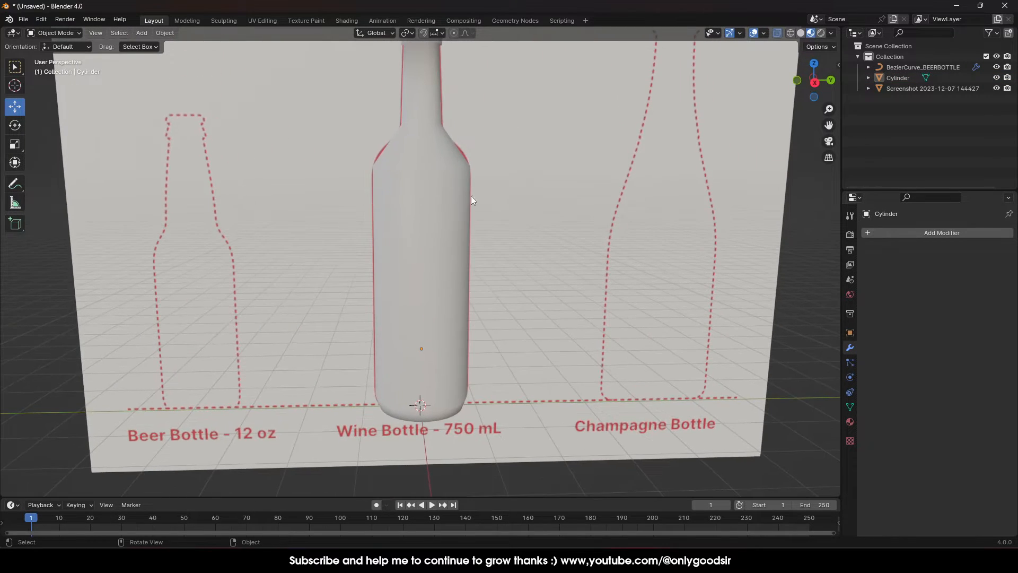
pyautogui.moveTo(472, 199); pyautogui.dragTo(459, 198, button='middle')
pyautogui.click(449, 184)
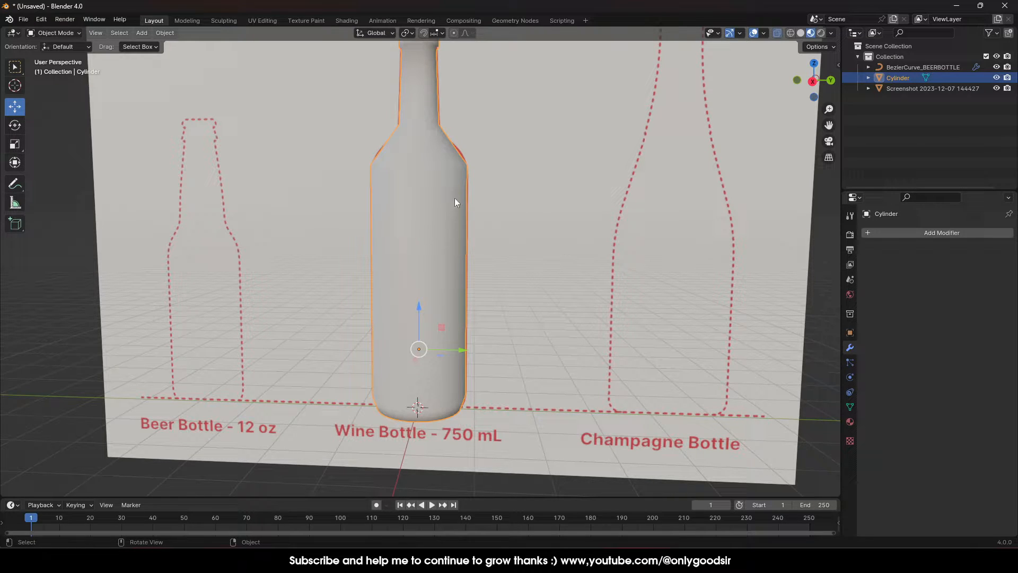
# - Apply the wine bottle's rotation and enter Edit Mode on its mesh
pyautogui.hotkey('ctrl', 'a')
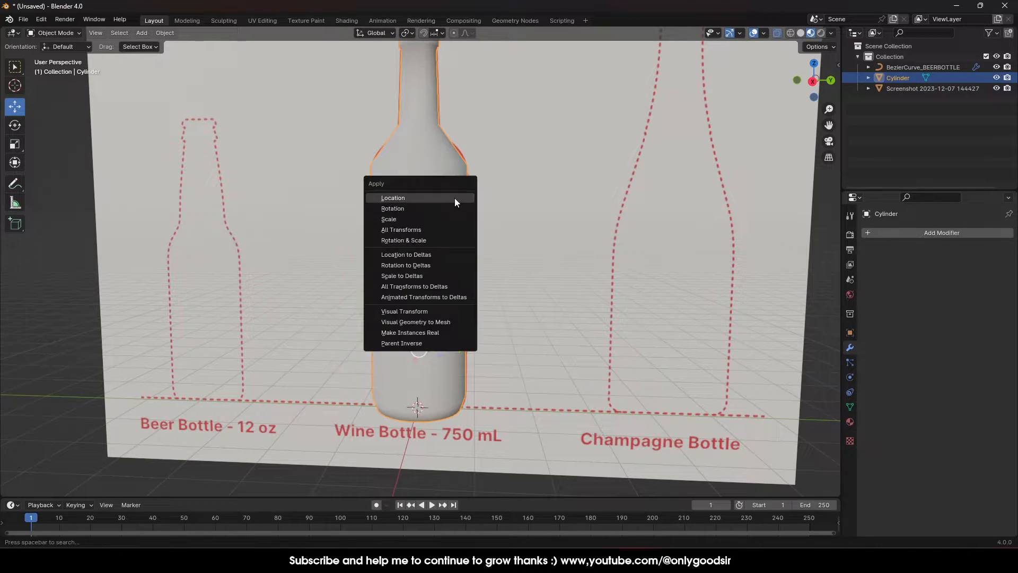
pyautogui.click(437, 208)
pyautogui.scroll(2, 437, 227)
pyautogui.press('Tab')
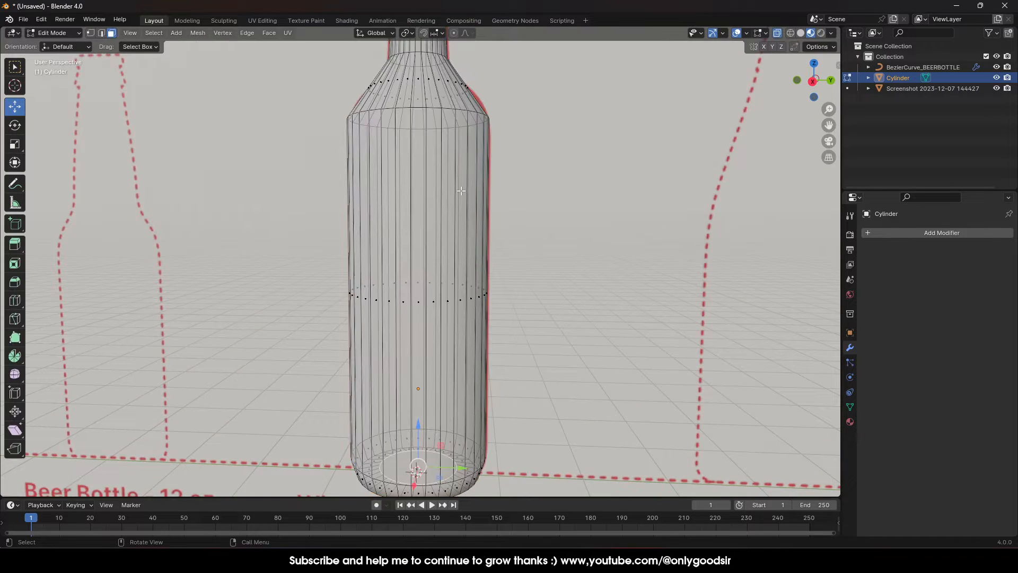
# - In the right orthographic view, raise the edge loop at the base of the wine bottle's shoulder slightly along Z
pyautogui.click(812, 82)
pyautogui.keyDown('shift'); pyautogui.moveTo(451, 153); pyautogui.dragTo(451, 244, button='middle'); pyautogui.keyUp('shift')
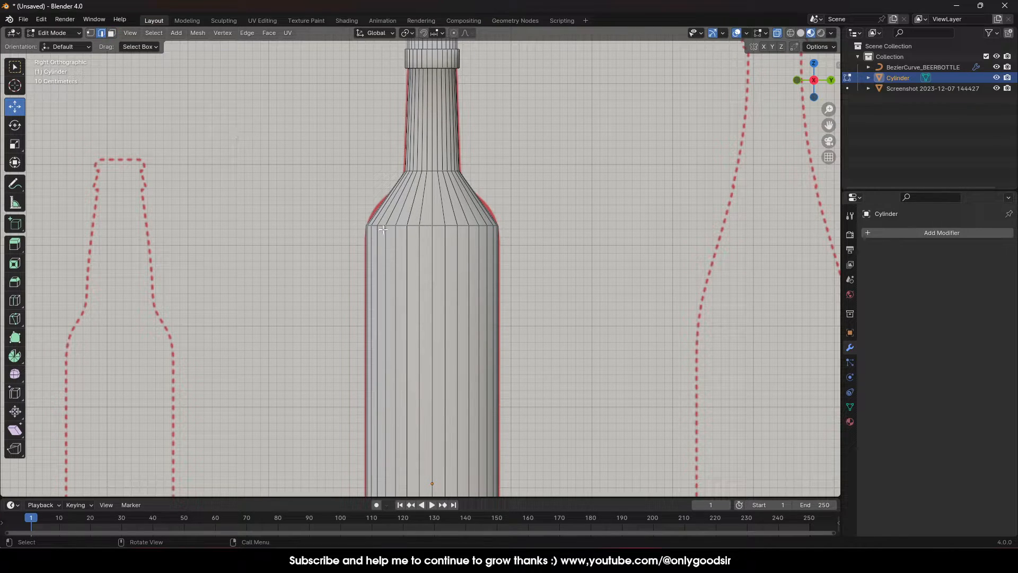
pyautogui.keyDown('alt'); pyautogui.click(390, 225); pyautogui.keyUp('alt')
pyautogui.press('g')
pyautogui.press('z')
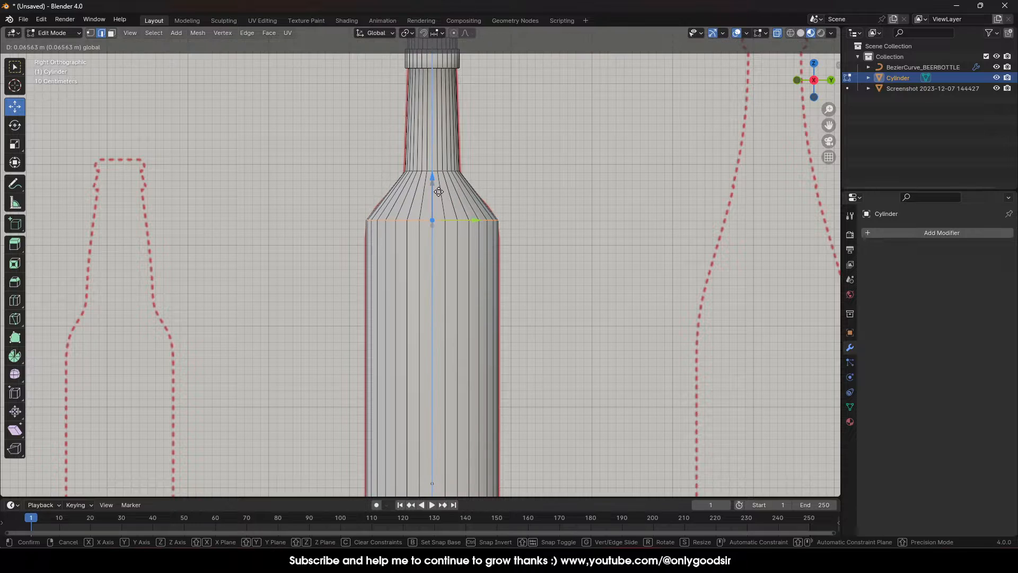
pyautogui.click(438, 195)
# - Try bevelling the shoulder edge loop with one segment and raising the bevelled band, and undo both changes
pyautogui.hotkey('ctrl', 'e')
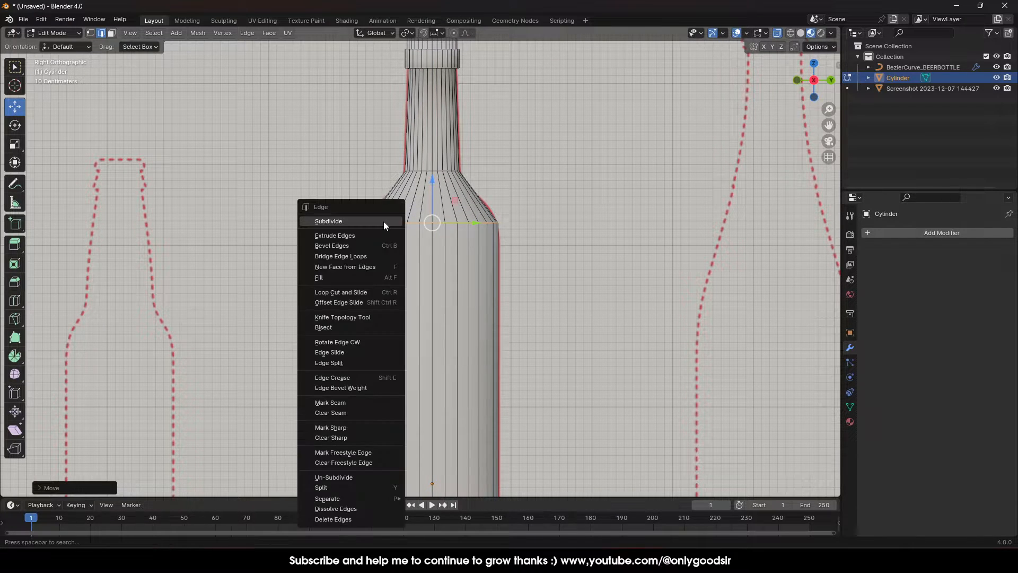
pyautogui.click(358, 243)
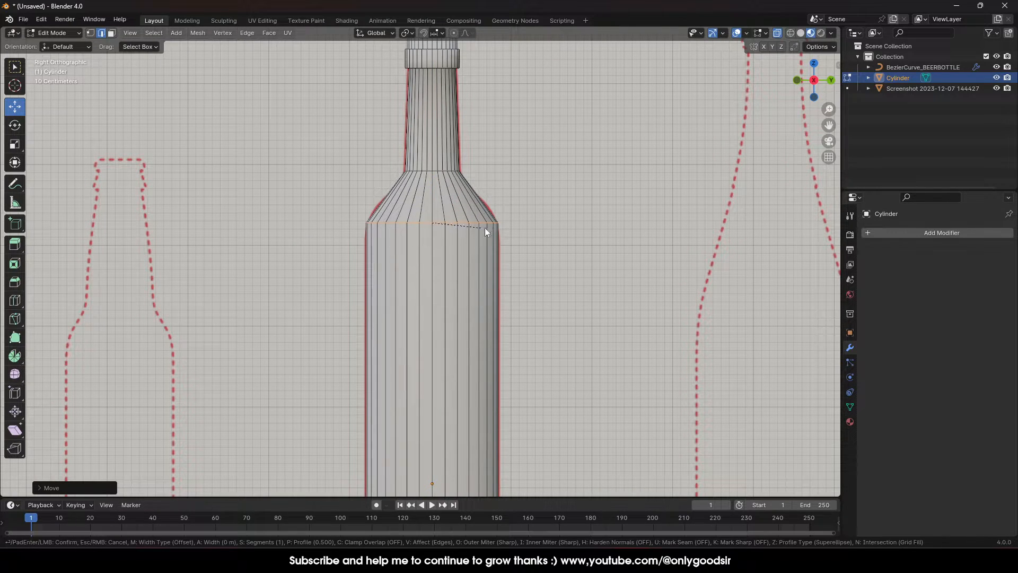
pyautogui.click(529, 228)
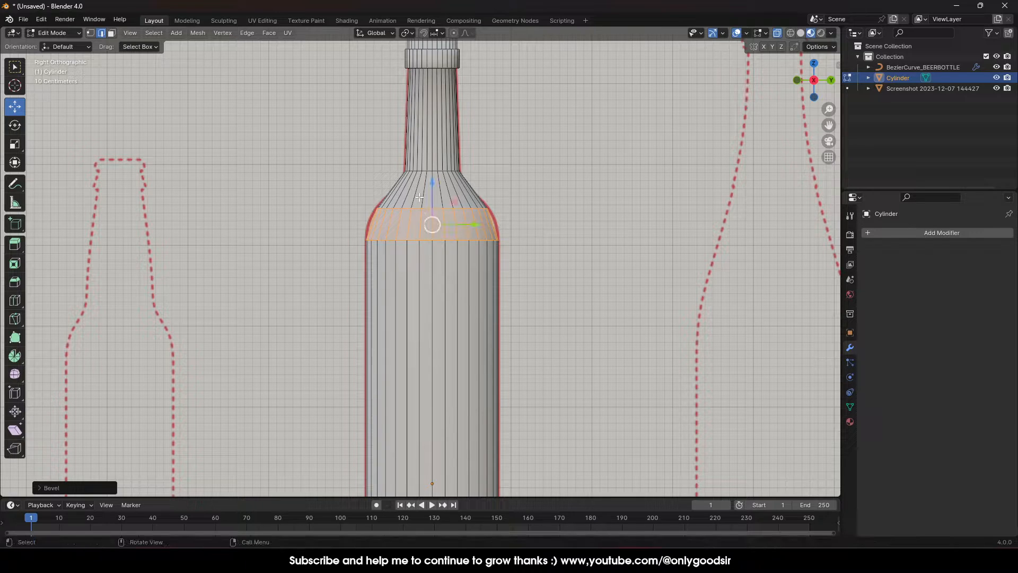
pyautogui.moveTo(432, 190); pyautogui.dragTo(432, 176)
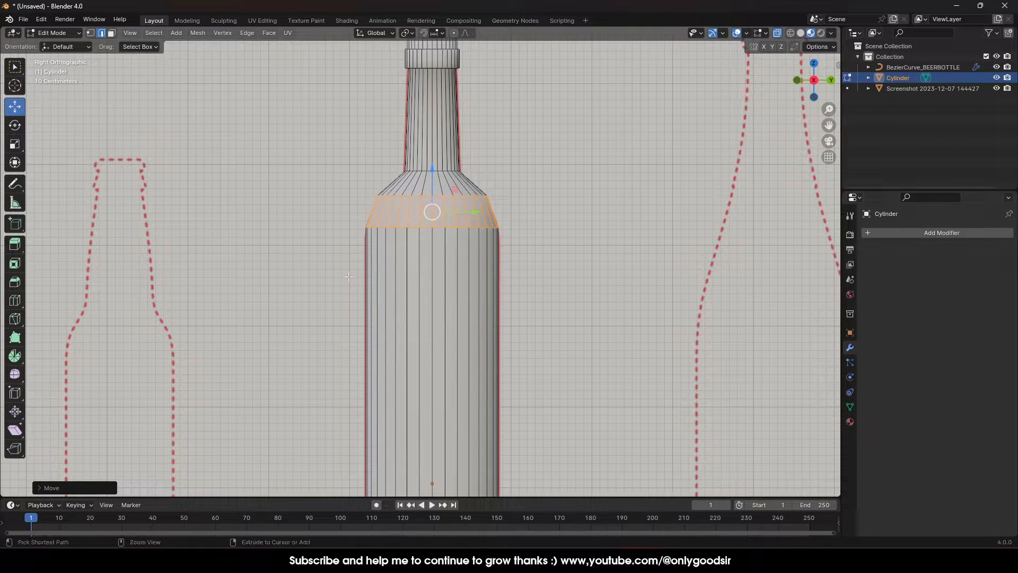
pyautogui.hotkey('ctrl', 'z')
pyautogui.hotkey('ctrl', 'z')
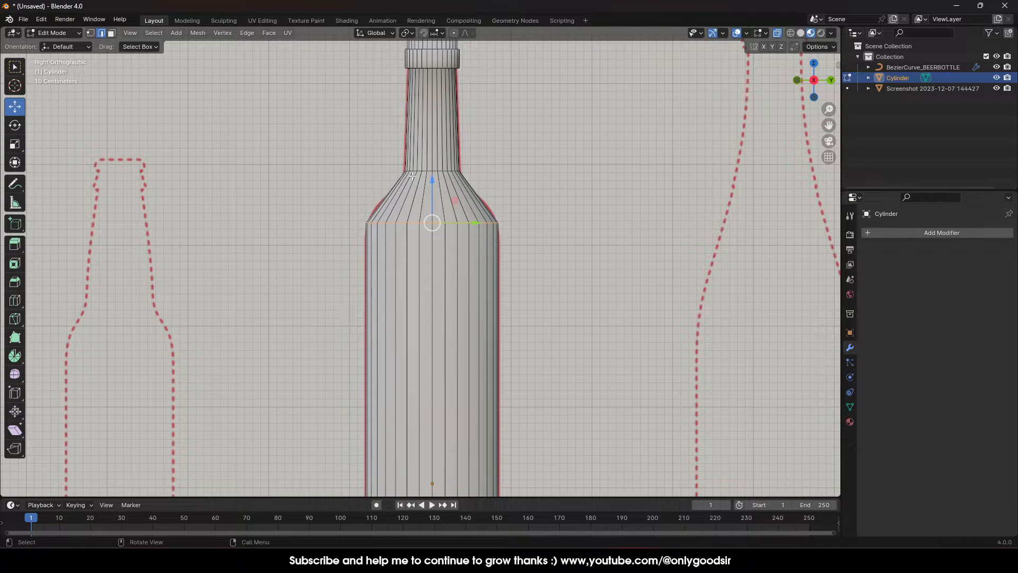
# - Raise the shoulder edge loop closer to the neck and scale it slightly inward
pyautogui.moveTo(432, 182); pyautogui.dragTo(432, 160)
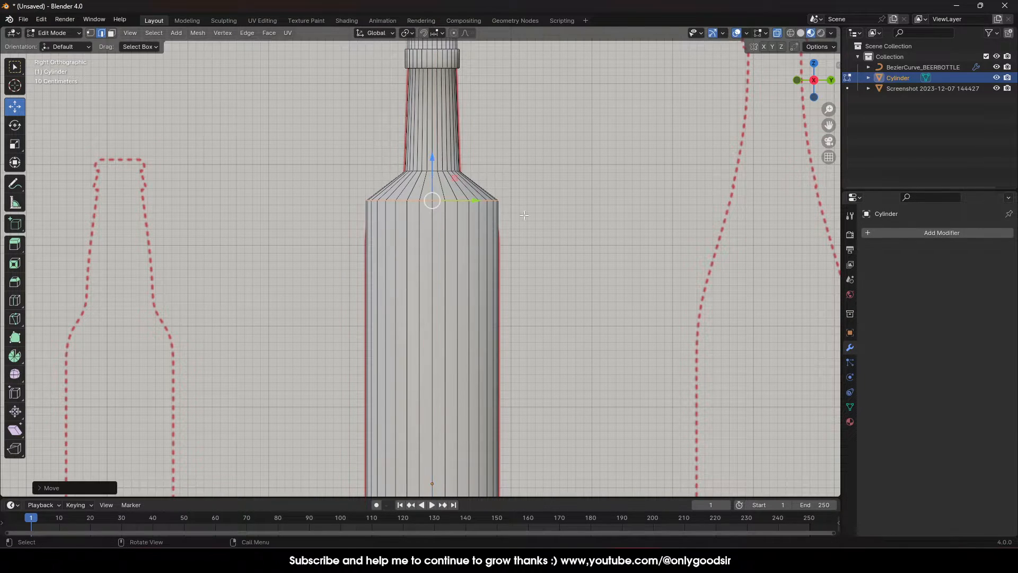
pyautogui.press('s')
pyautogui.click(517, 210)
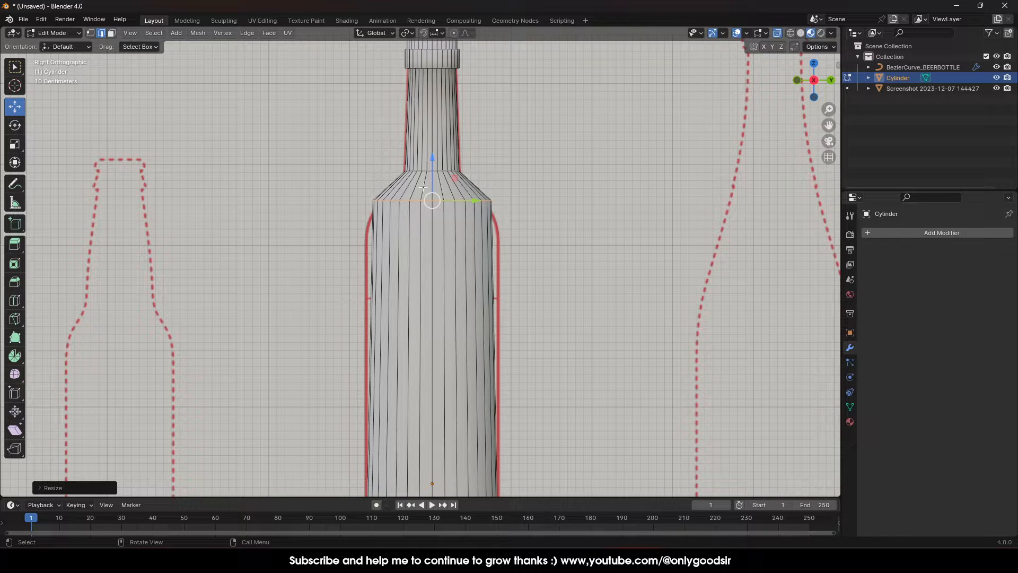
# - Bevel the shoulder edge loop with a width of 0.235 m and 5 segments
pyautogui.rightClick(407, 201)
pyautogui.click(373, 200)
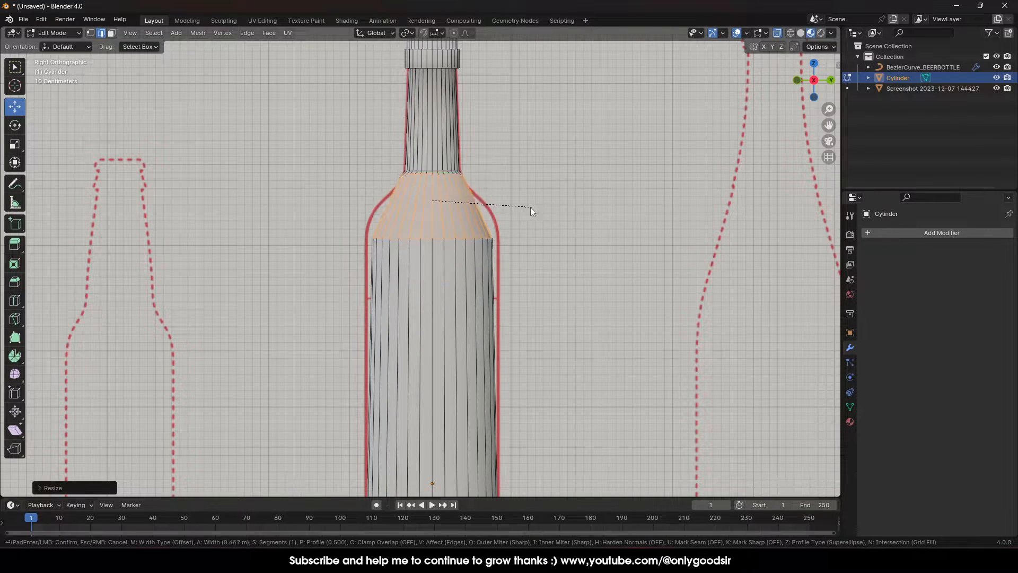
pyautogui.click(516, 203)
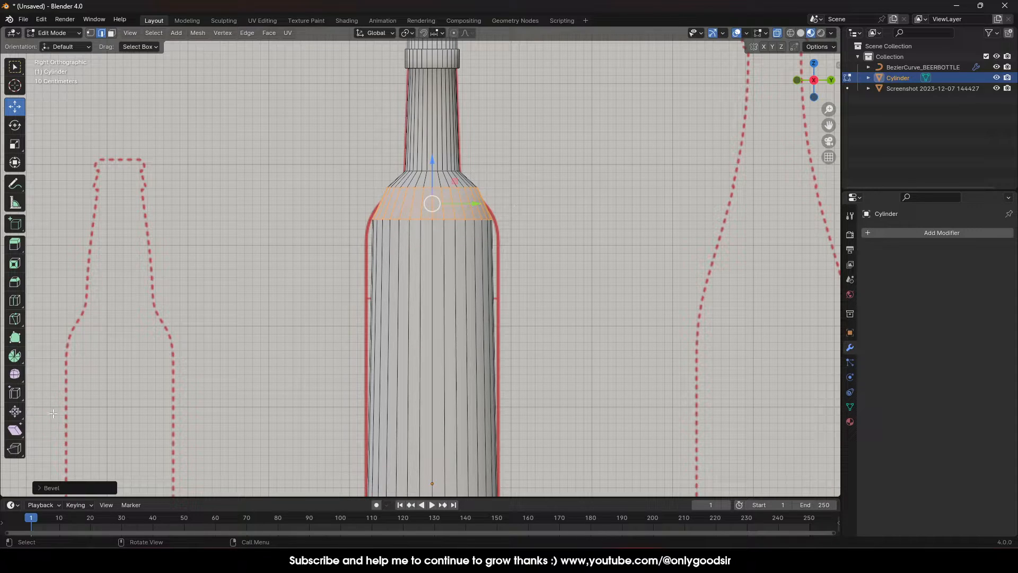
pyautogui.click(44, 487)
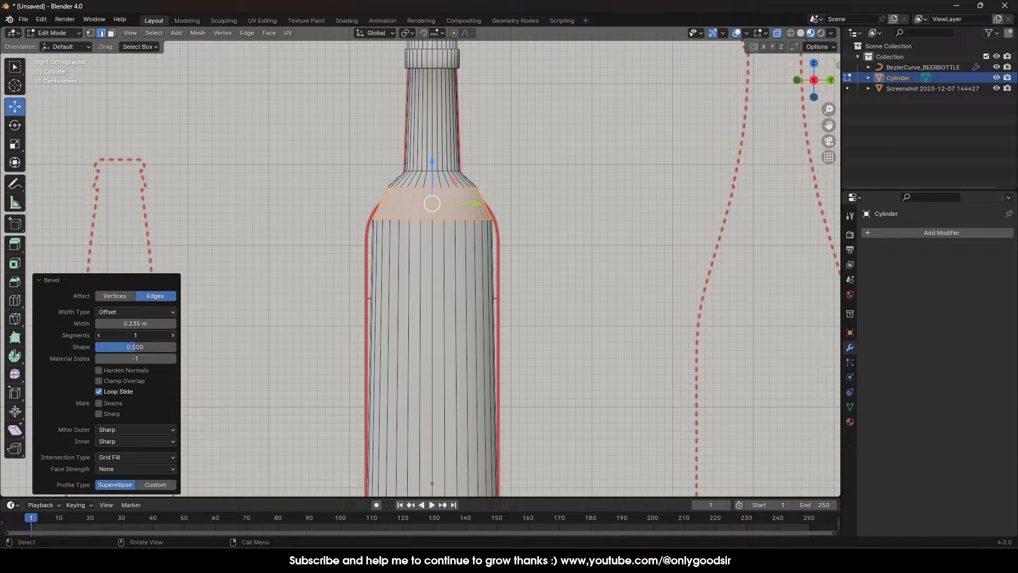
pyautogui.click(172, 335)
pyautogui.click(173, 335)
pyautogui.moveTo(139, 323)
pyautogui.mouseDown()
pyautogui.moveTo(159, 324)
pyautogui.moveTo(138, 324)
pyautogui.mouseUp()
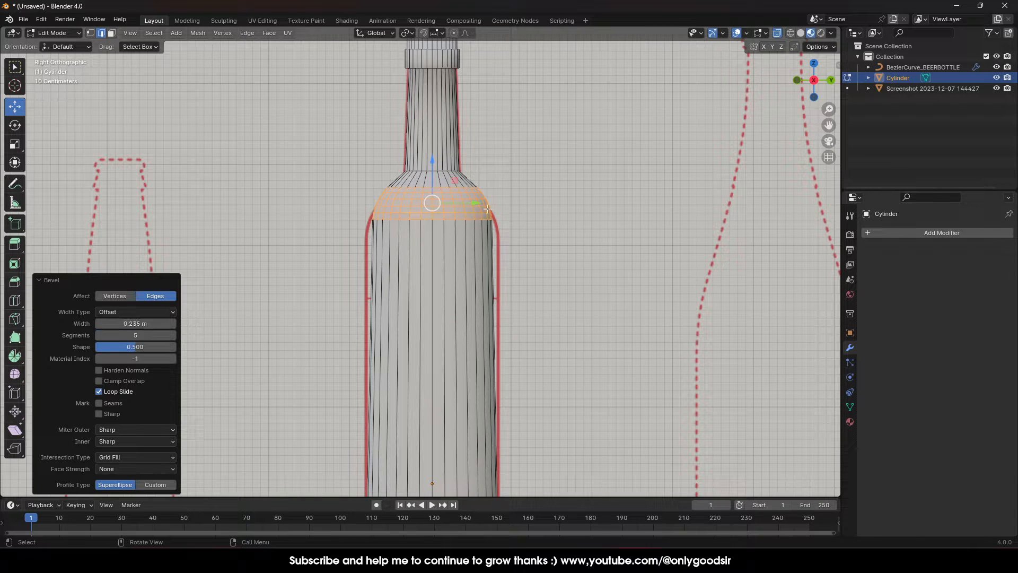
# - Scale the bevelled shoulder band by 1.129 and lower it about 0.18 m to follow the reference outline
pyautogui.press('s')
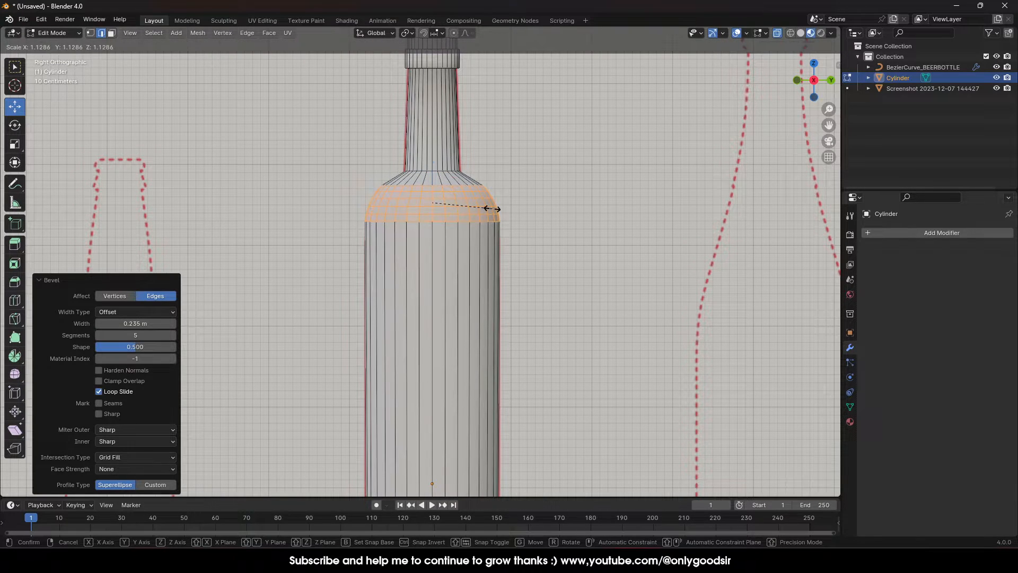
pyautogui.click(491, 209)
pyautogui.press('g')
pyautogui.press('z')
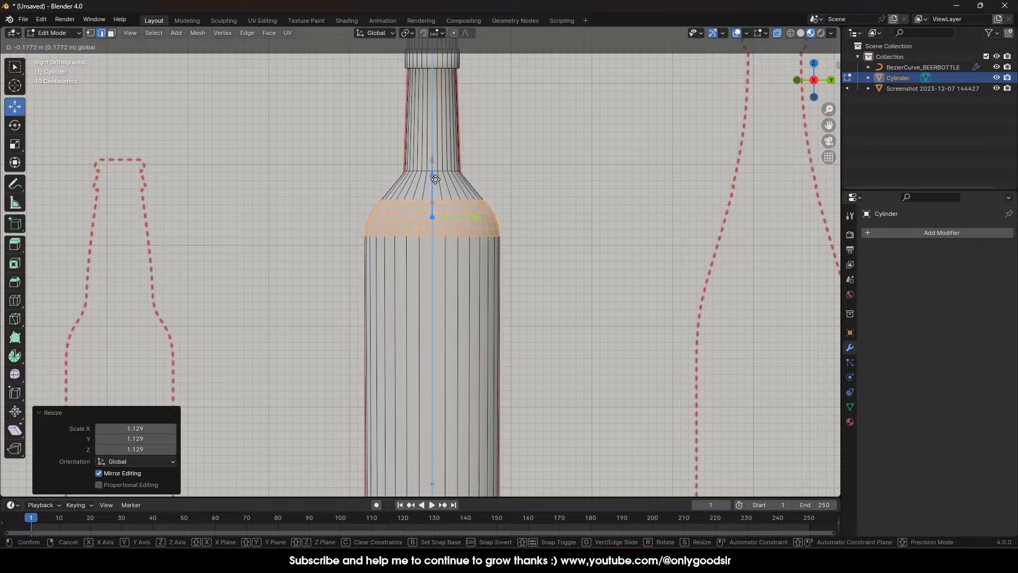
pyautogui.click(435, 179)
pyautogui.click(508, 193)
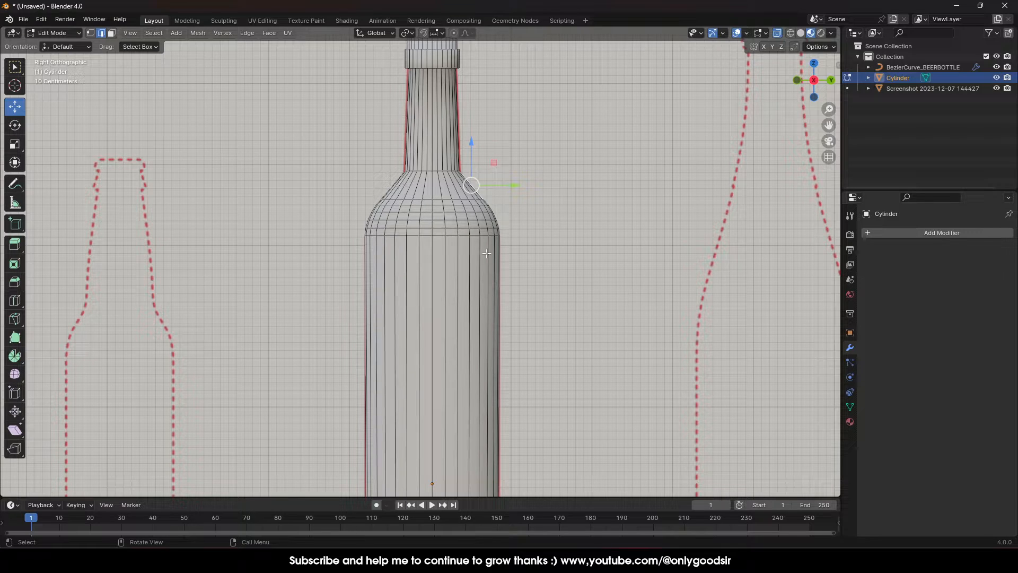
# - Bevel the edge loop where the bottle's body meets the tapered base with a width of 0.1 m
pyautogui.keyDown('shift'); pyautogui.moveTo(454, 176); pyautogui.dragTo(447, 261, button='middle'); pyautogui.keyUp('shift')
pyautogui.scroll(4, 447, 260)
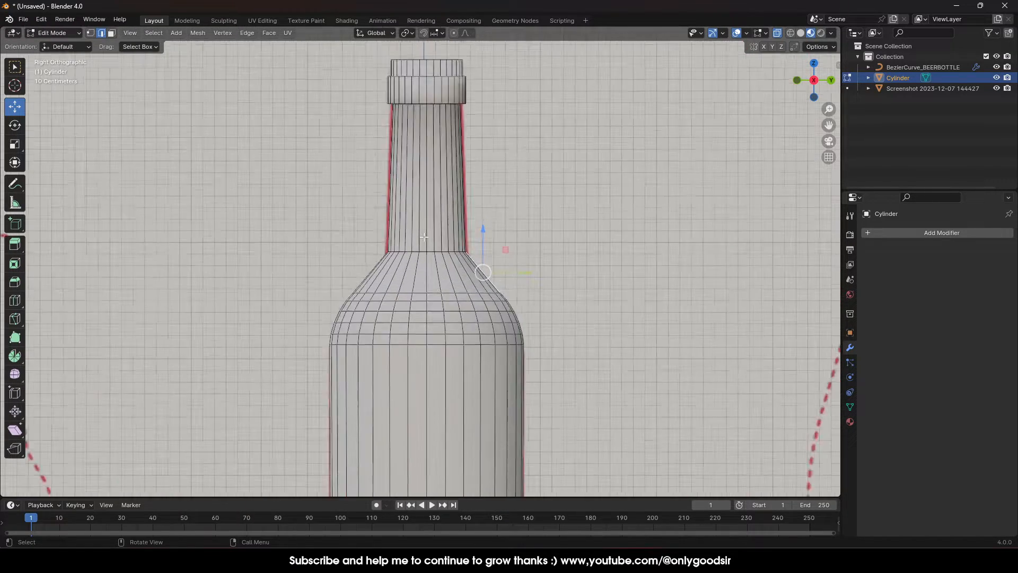
pyautogui.keyDown('shift'); pyautogui.moveTo(534, 340); pyautogui.dragTo(506, 57, button='middle'); pyautogui.keyUp('shift')
pyautogui.scroll(-8, 476, 255)
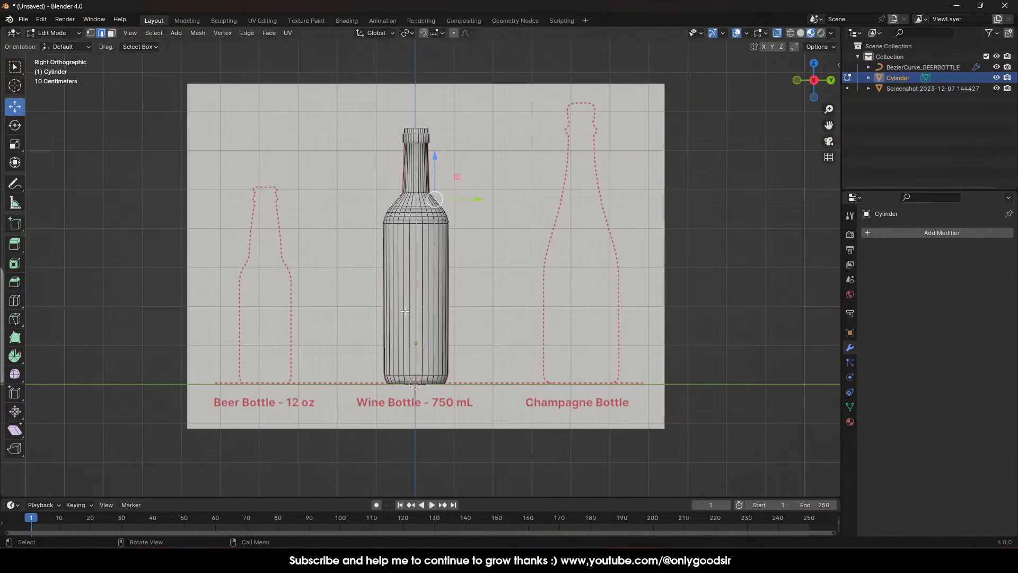
pyautogui.moveTo(411, 318); pyautogui.dragTo(448, 272, button='middle')
pyautogui.scroll(4, 448, 273)
pyautogui.keyDown('shift'); pyautogui.moveTo(424, 424); pyautogui.dragTo(435, 228, button='middle'); pyautogui.keyUp('shift')
pyautogui.moveTo(409, 260); pyautogui.dragTo(294, 275, button='middle')
pyautogui.scroll(3, 396, 294)
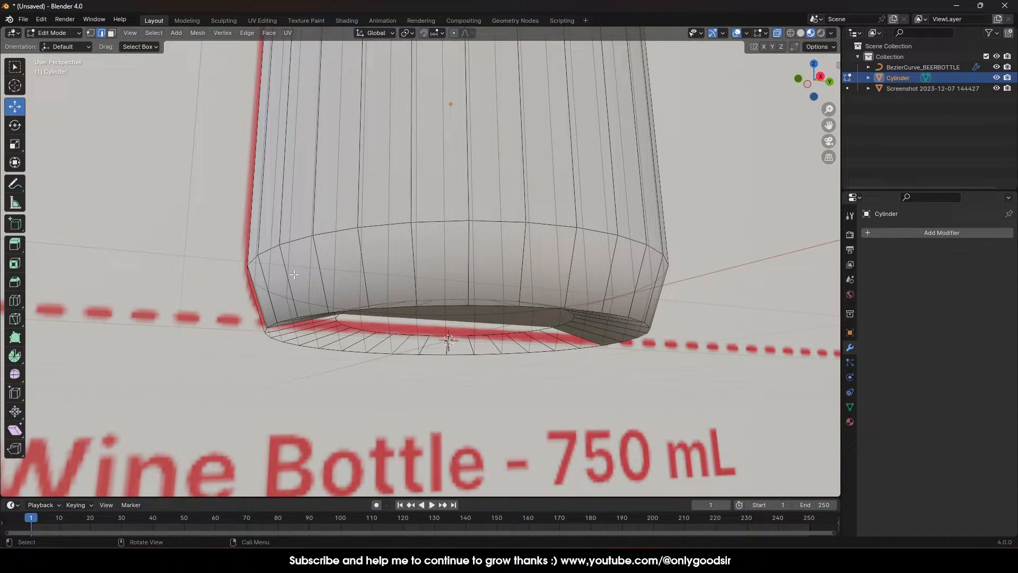
pyautogui.keyDown('alt'); pyautogui.click(270, 249); pyautogui.keyUp('alt')
pyautogui.hotkey('ctrl', 'e')
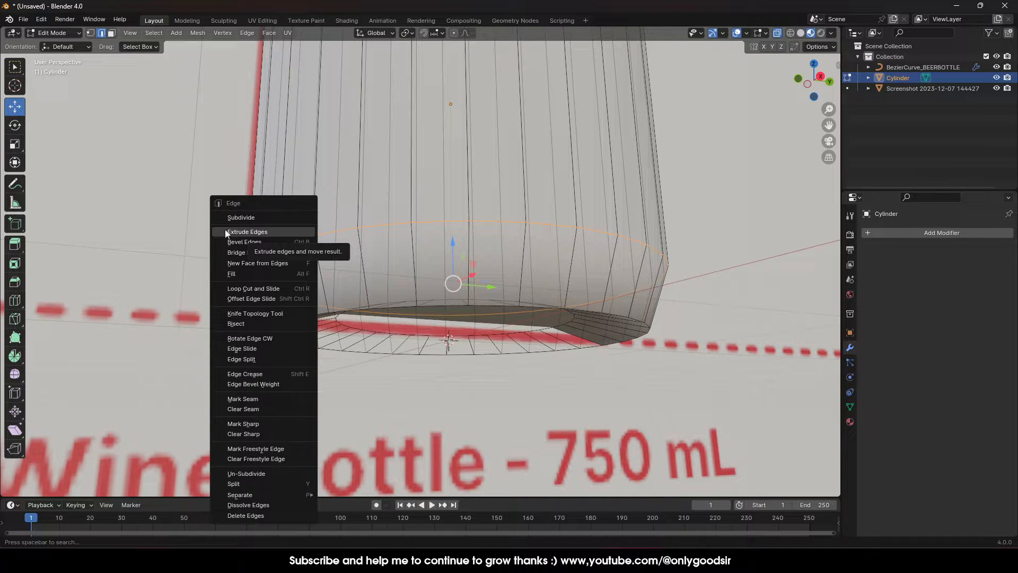
pyautogui.click(240, 241)
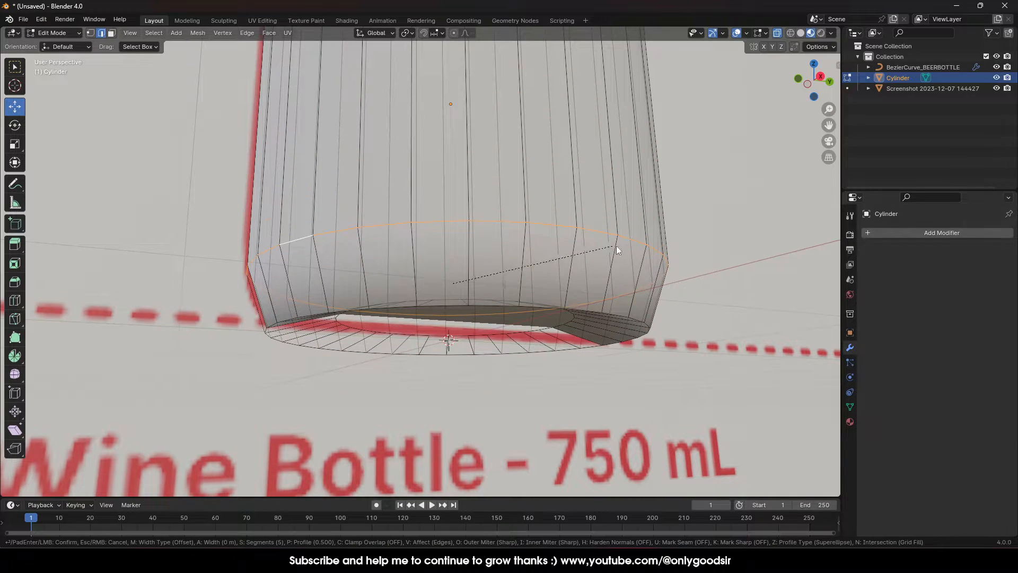
pyautogui.click(686, 247)
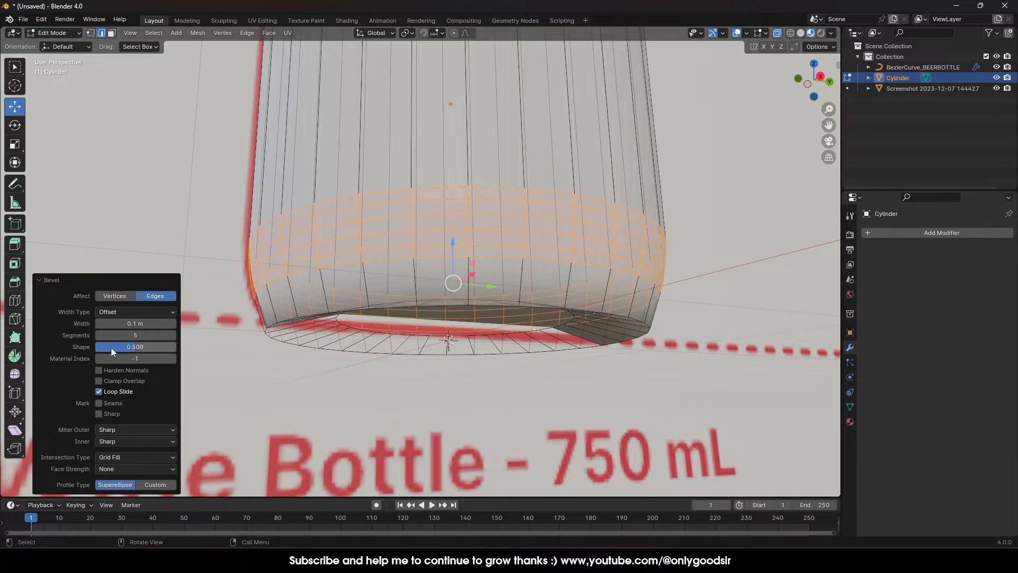
# - Set the bevel above the tapered base to 3 segments
pyautogui.click(98, 335)
pyautogui.click(99, 335)
pyautogui.click(99, 335)
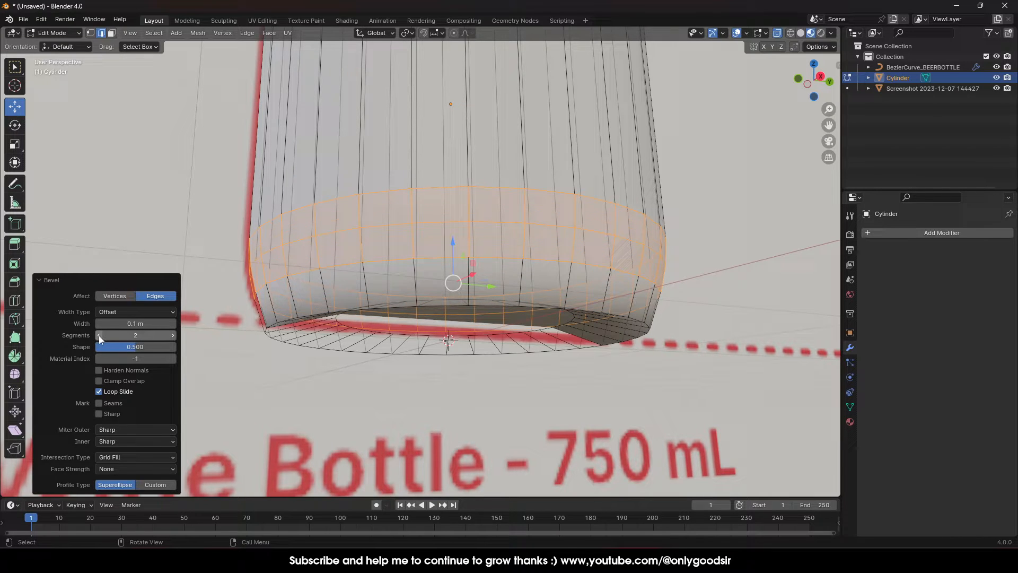
pyautogui.click(173, 335)
# - Select the outer edge loop on the bottle's underside and bevel it about 0.0513 m with 3 segments
pyautogui.moveTo(396, 284); pyautogui.dragTo(380, 289, button='middle')
pyautogui.scroll(-1, 375, 297)
pyautogui.click(283, 248)
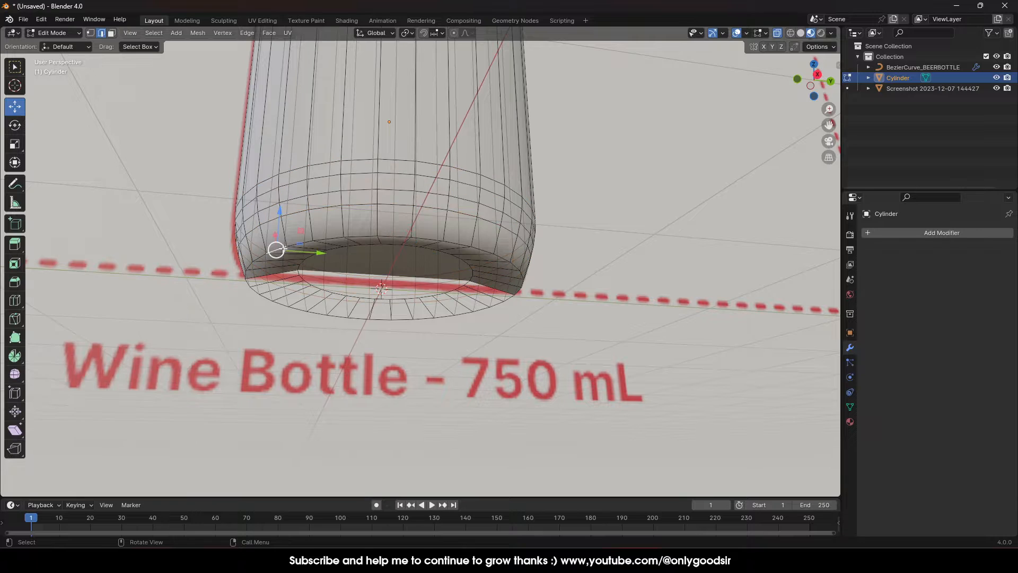
pyautogui.keyDown('alt'); pyautogui.click(282, 248); pyautogui.keyUp('alt')
pyautogui.click(274, 250)
pyautogui.keyDown('alt'); pyautogui.click(268, 253); pyautogui.keyUp('alt')
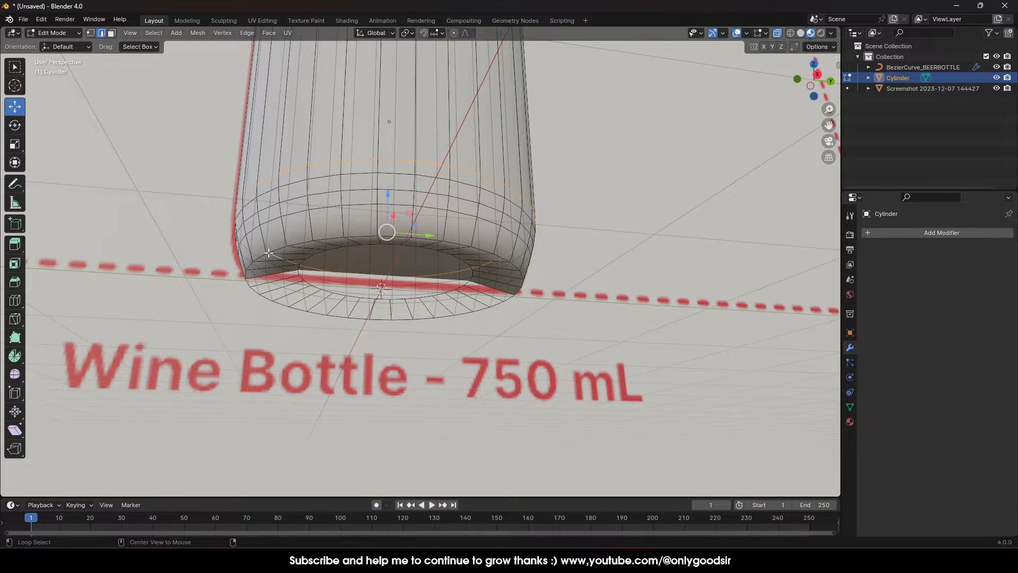
pyautogui.click(259, 256)
pyautogui.keyDown('alt'); pyautogui.click(249, 264); pyautogui.keyUp('alt')
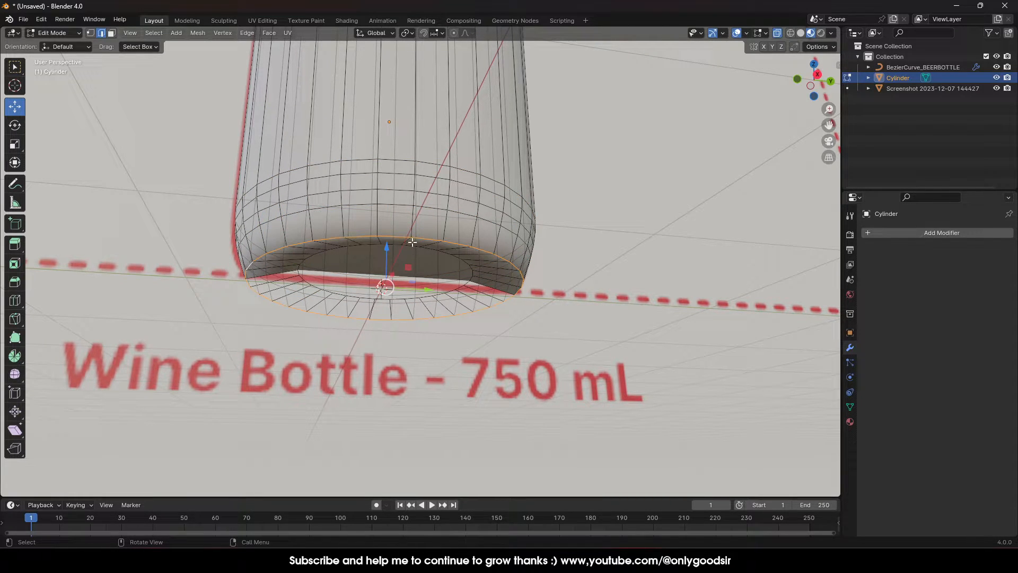
pyautogui.hotkey('ctrl', 'e')
pyautogui.click(322, 234)
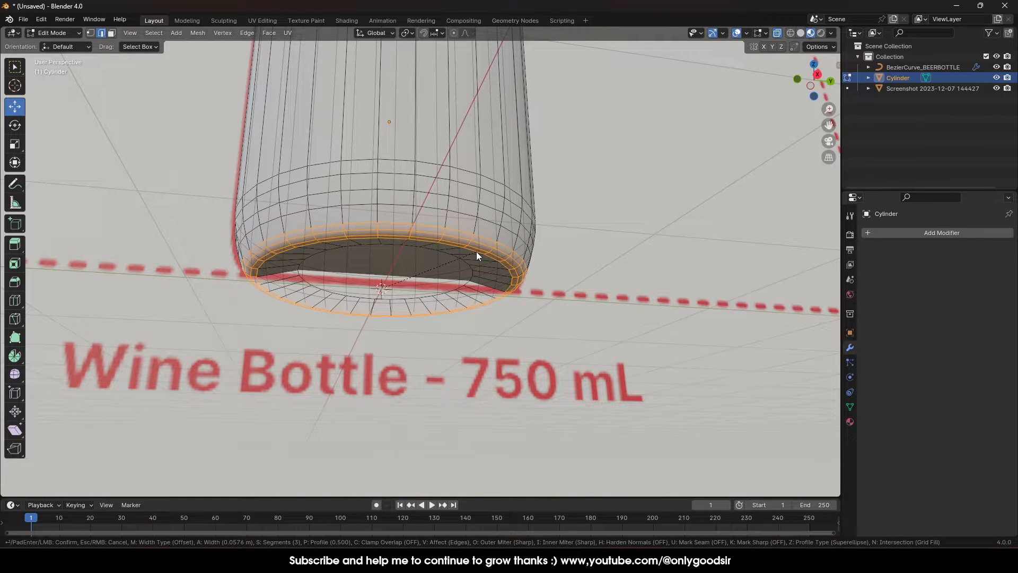
pyautogui.click(474, 249)
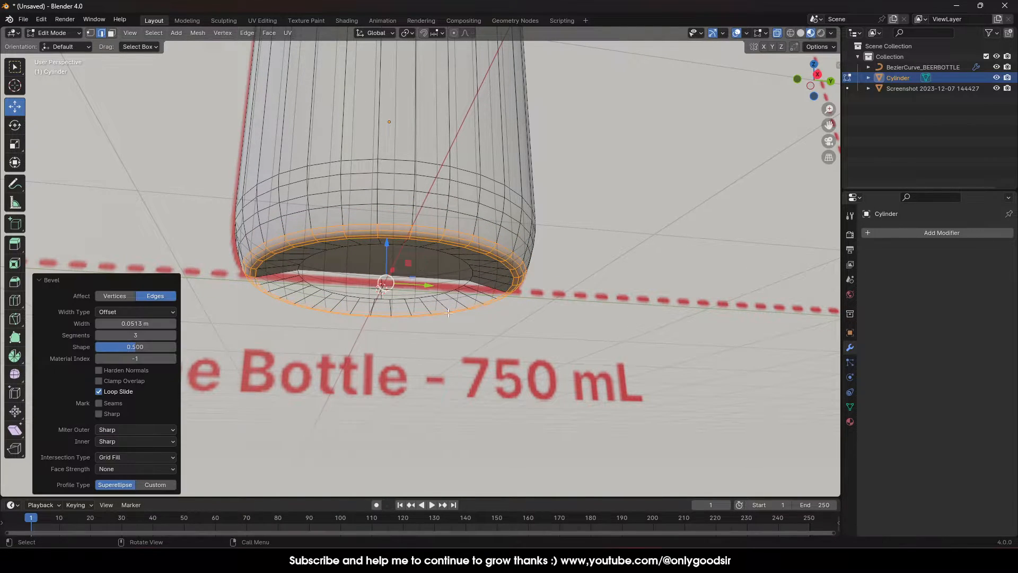
# - Return to Object Mode and examine the shaded bottle from its rounded base up to the collar
pyautogui.press('Tab')
pyautogui.scroll(-3, 480, 312)
pyautogui.scroll(-3, 471, 308)
pyautogui.moveTo(439, 200); pyautogui.dragTo(433, 246, button='middle')
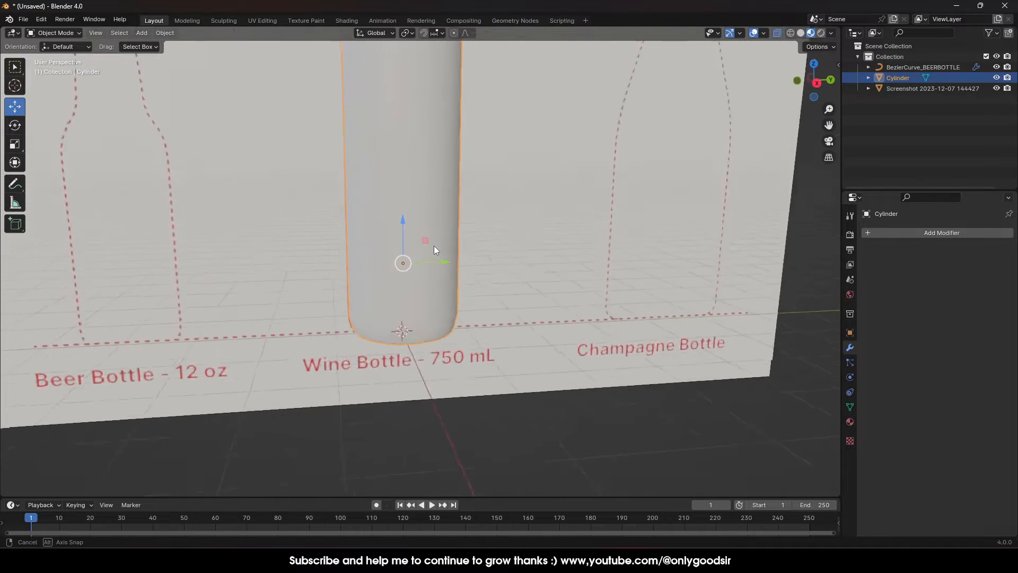
pyautogui.keyDown('shift'); pyautogui.moveTo(430, 182); pyautogui.dragTo(386, 410, button='middle'); pyautogui.keyUp('shift')
pyautogui.keyDown('shift'); pyautogui.moveTo(380, 263); pyautogui.dragTo(386, 304, button='middle'); pyautogui.keyUp('shift')
pyautogui.scroll(3, 394, 338)
pyautogui.scroll(5, 430, 334)
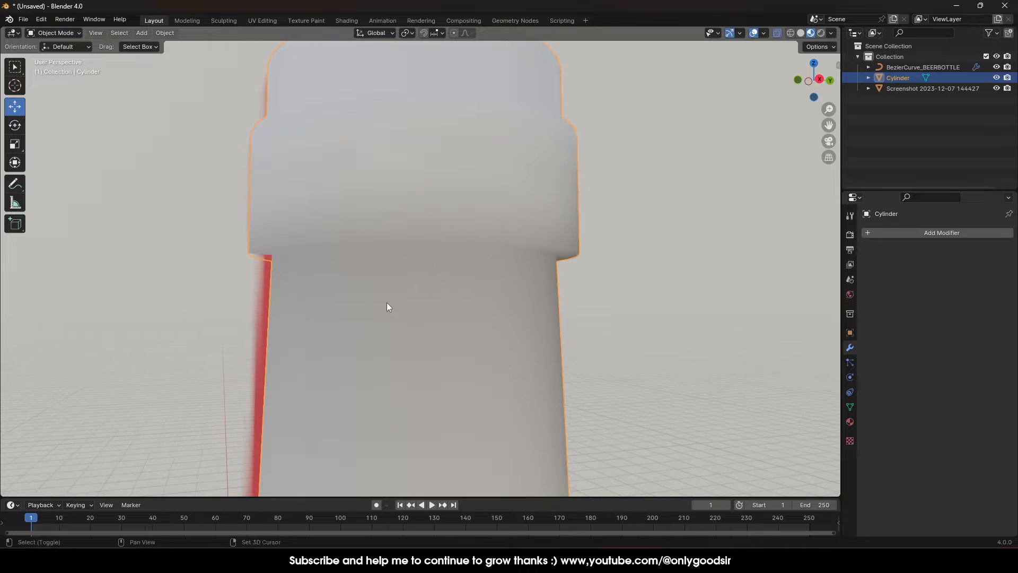
# - Bevel the edge loops around the wine bottle's collar and top rim together with 3 segments, and return to Object Mode
pyautogui.press('Tab')
pyautogui.click(279, 248)
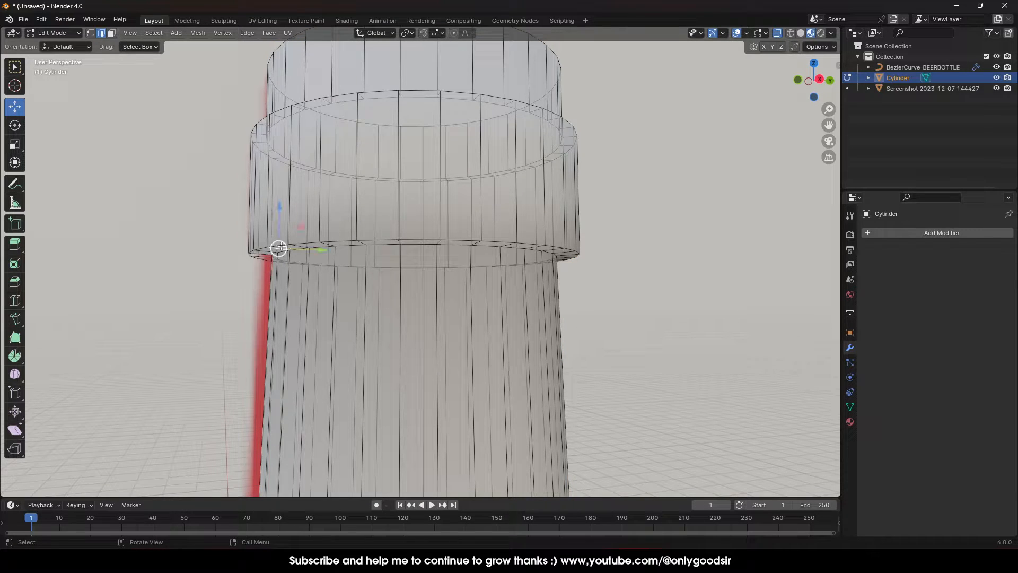
pyautogui.keyDown('alt'); pyautogui.click(296, 244); pyautogui.keyUp('alt')
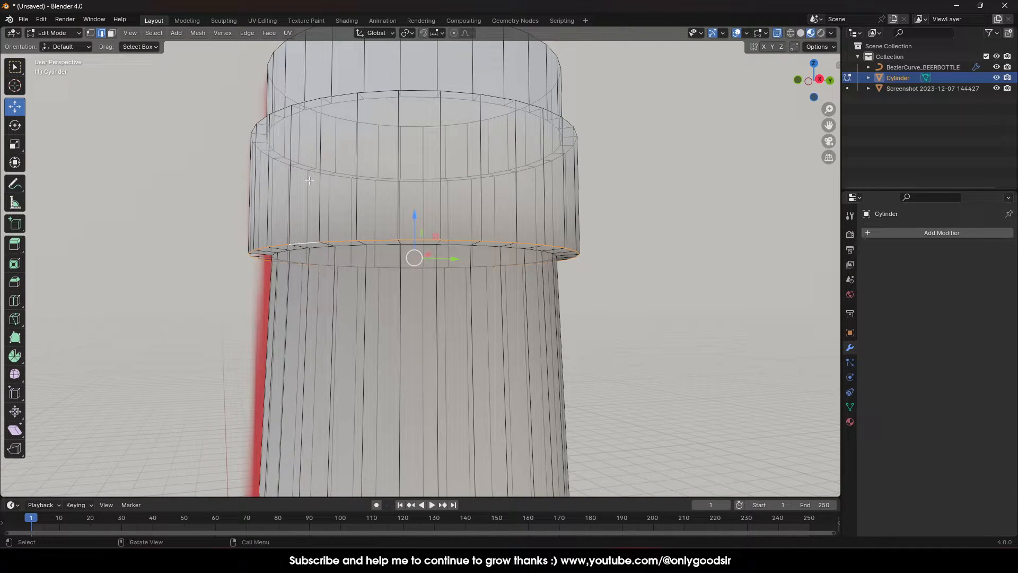
pyautogui.moveTo(308, 136); pyautogui.dragTo(318, 217, button='middle')
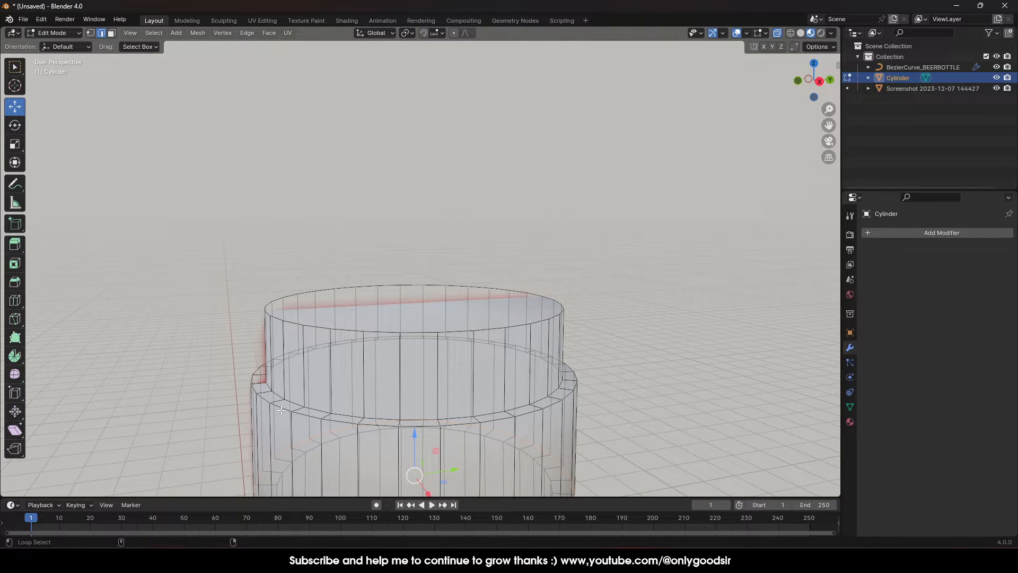
pyautogui.keyDown('alt'); pyautogui.keyDown('shift'); pyautogui.click(317, 326); pyautogui.keyUp('shift'); pyautogui.keyUp('alt')
pyautogui.hotkey('ctrl', 'e')
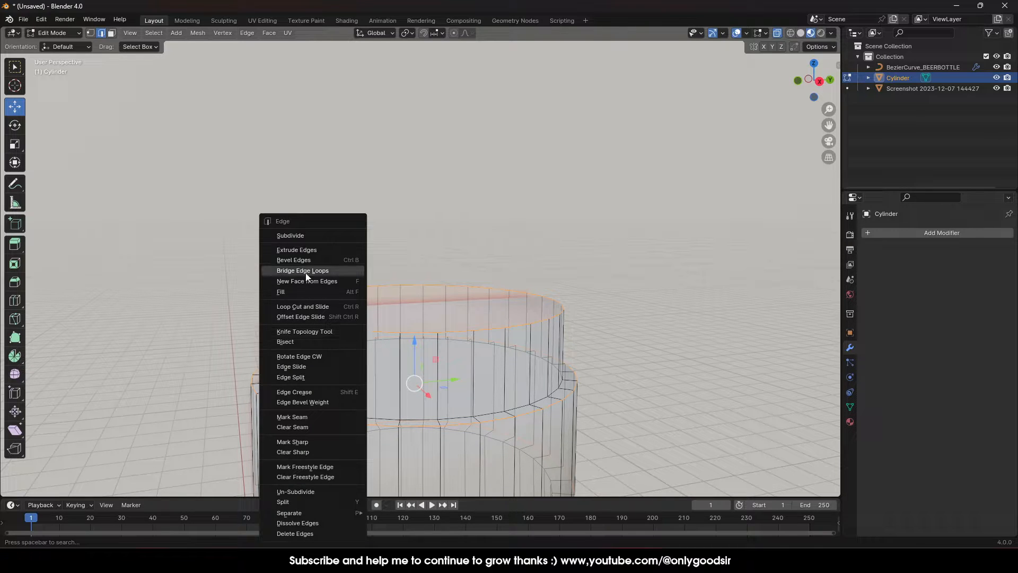
pyautogui.click(307, 258)
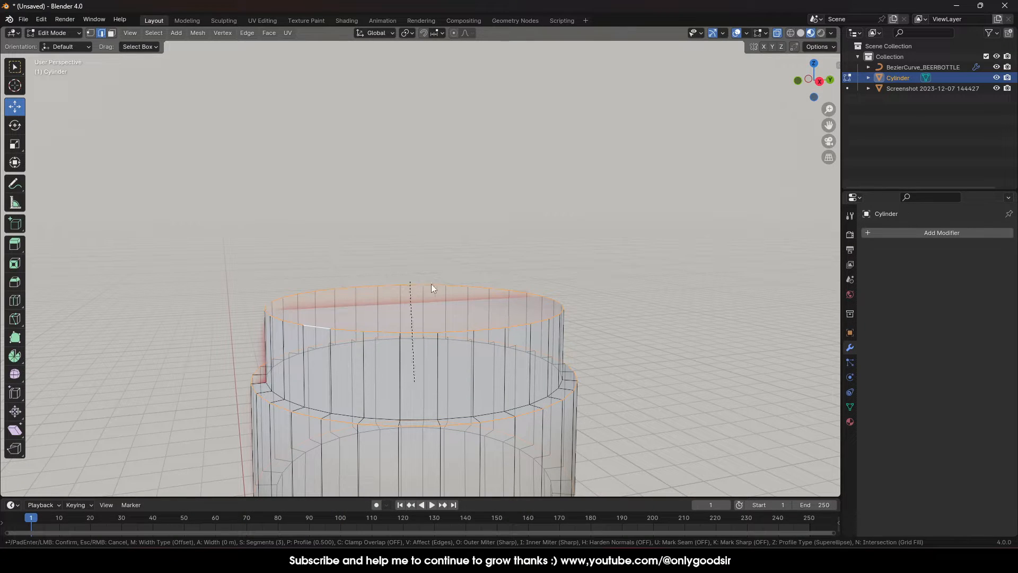
pyautogui.click(577, 316)
pyautogui.press('Tab')
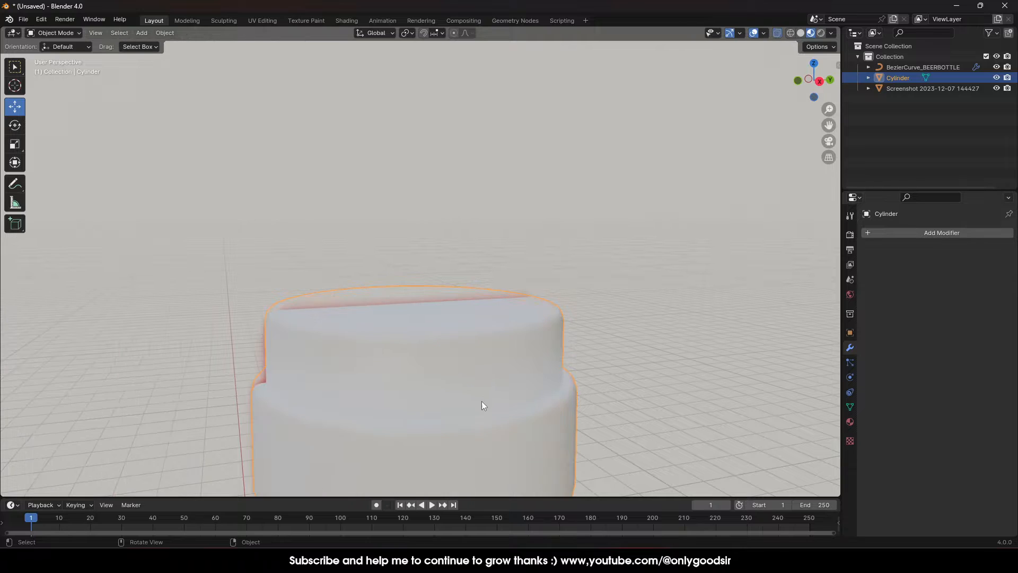
# - Move the wine bottle along Y away from the reference image so it stands next to the beer bottle
pyautogui.scroll(4, 484, 295)
pyautogui.scroll(-8, 481, 308)
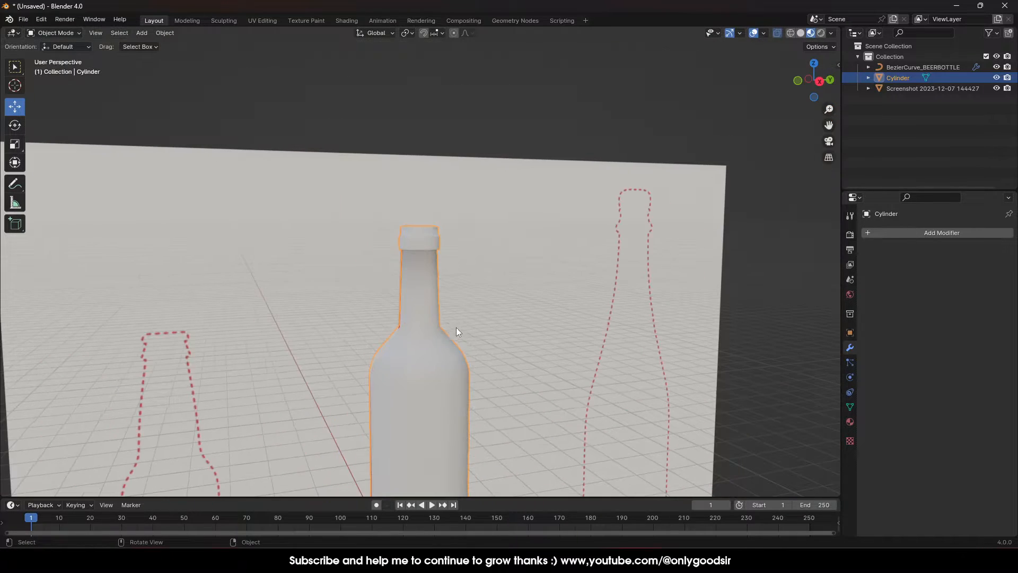
pyautogui.scroll(-3, 440, 359)
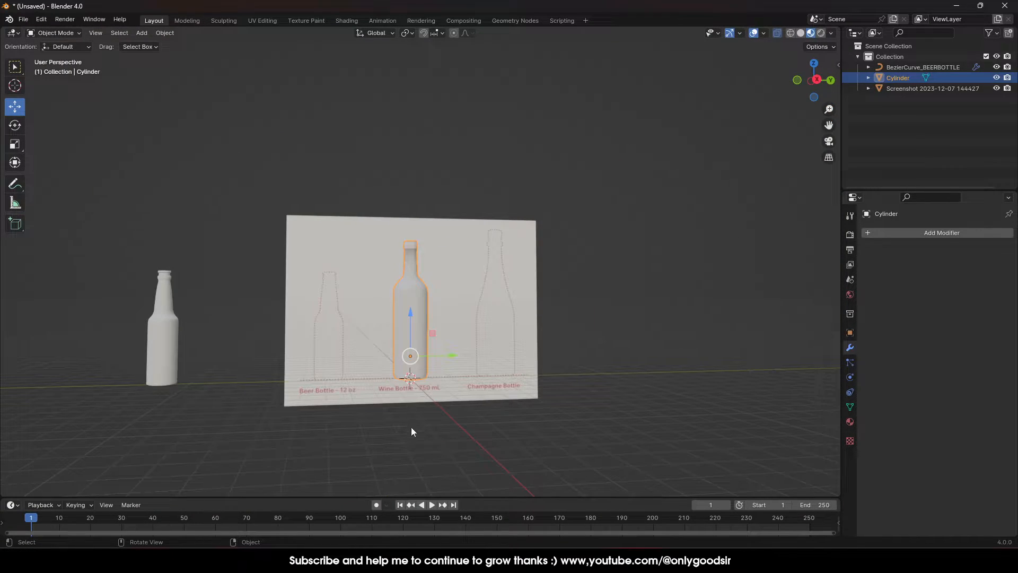
pyautogui.click(412, 427)
pyautogui.click(420, 342)
pyautogui.moveTo(448, 356); pyautogui.dragTo(275, 363)
pyautogui.click(275, 280)
pyautogui.keyDown('shift'); pyautogui.moveTo(196, 316); pyautogui.dragTo(323, 310, button='middle'); pyautogui.keyUp('shift')
pyautogui.click(372, 312)
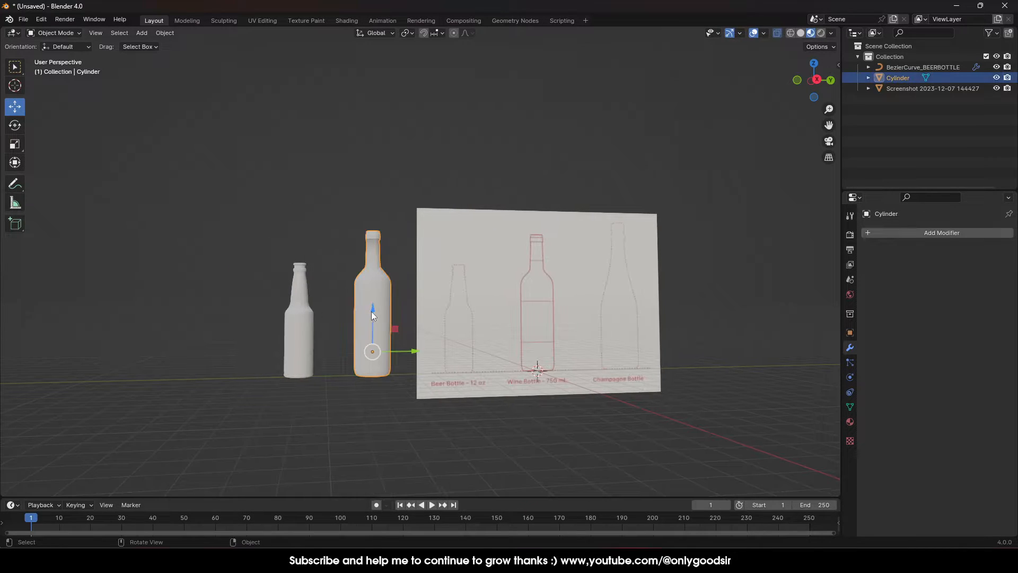
pyautogui.moveTo(415, 352); pyautogui.dragTo(394, 352)
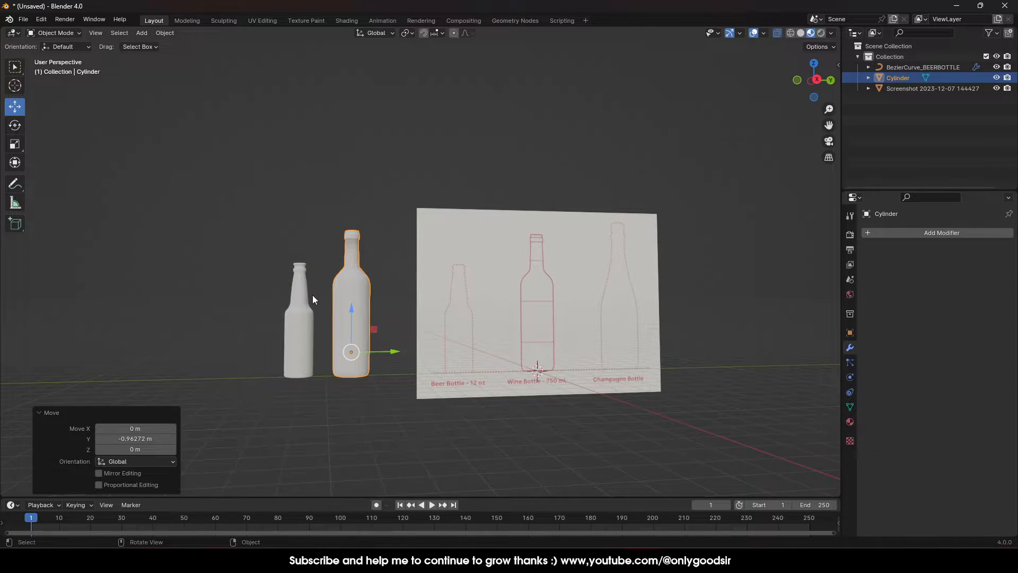
# - Delete the reference image plane with the bottle outlines
pyautogui.scroll(3, 271, 309)
pyautogui.keyDown('shift'); pyautogui.moveTo(271, 309); pyautogui.dragTo(336, 219, button='middle'); pyautogui.keyUp('shift')
pyautogui.click(335, 218)
pyautogui.click(316, 242)
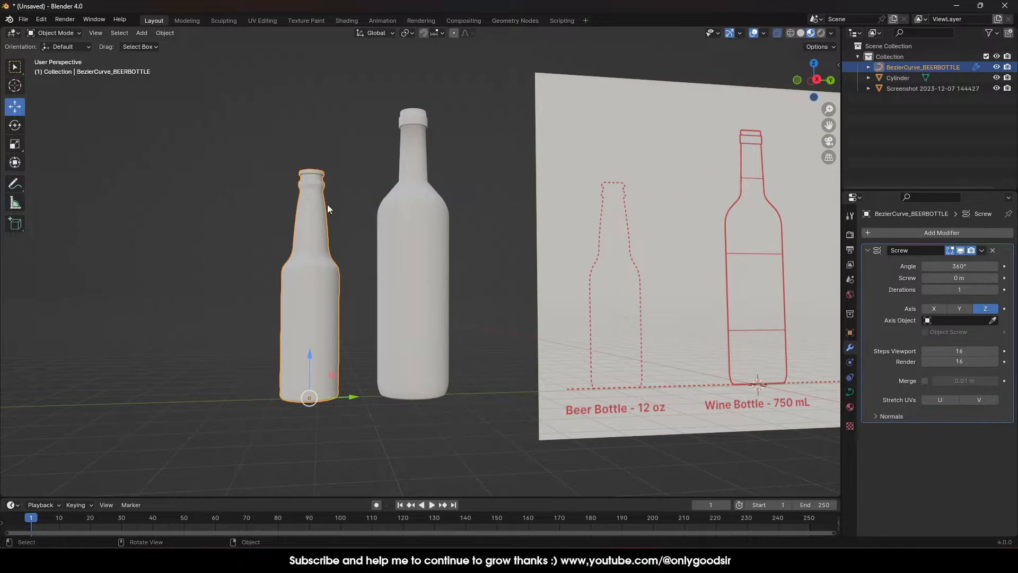
pyautogui.moveTo(464, 266); pyautogui.dragTo(451, 275, button='middle')
pyautogui.scroll(-4, 444, 308)
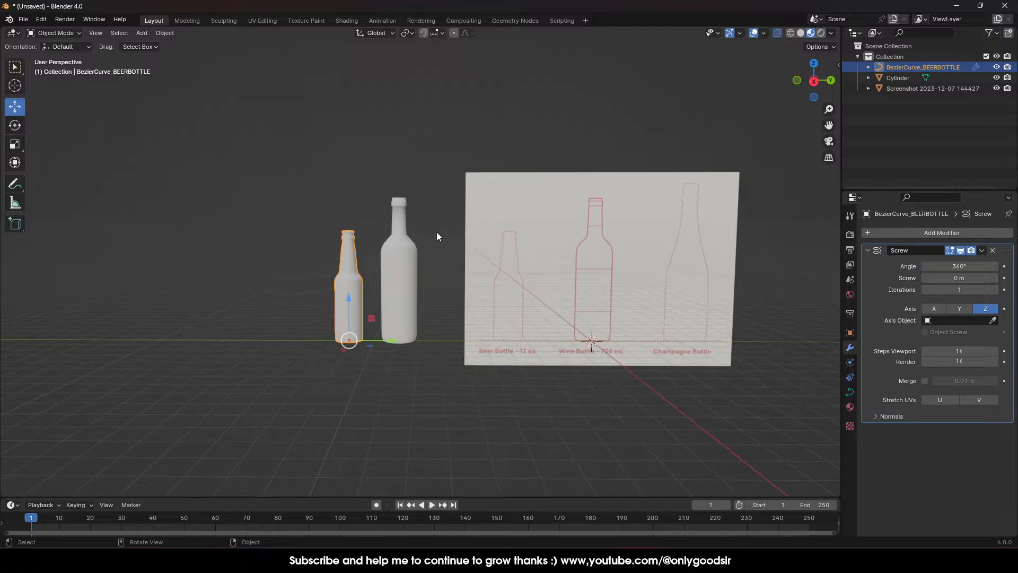
pyautogui.click(611, 270)
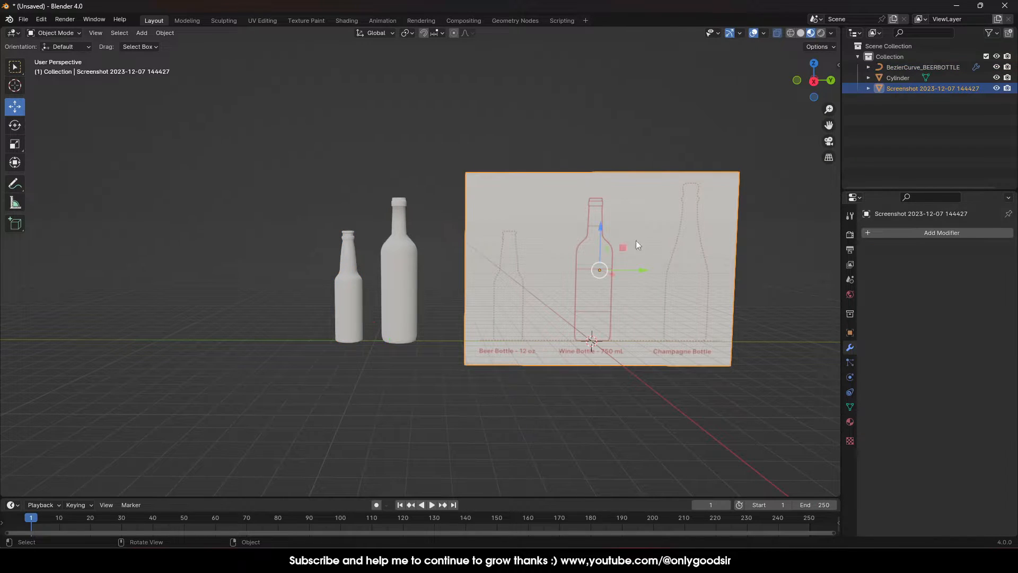
pyautogui.press('Delete')
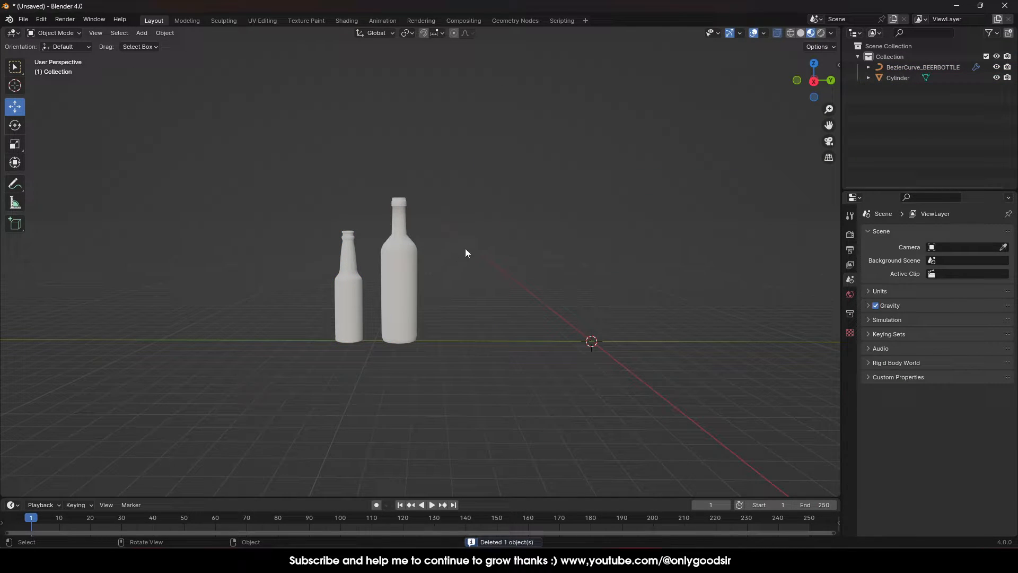
# - Move both bottles together along Y so they stand on either side of the world origin
pyautogui.moveTo(466, 252); pyautogui.dragTo(288, 351)
pyautogui.moveTo(413, 330); pyautogui.dragTo(628, 329)
pyautogui.scroll(2, 682, 309)
pyautogui.keyDown('shift'); pyautogui.moveTo(682, 306); pyautogui.dragTo(567, 297, button='middle'); pyautogui.keyUp('shift')
pyautogui.scroll(2, 553, 305)
pyautogui.click(574, 287)
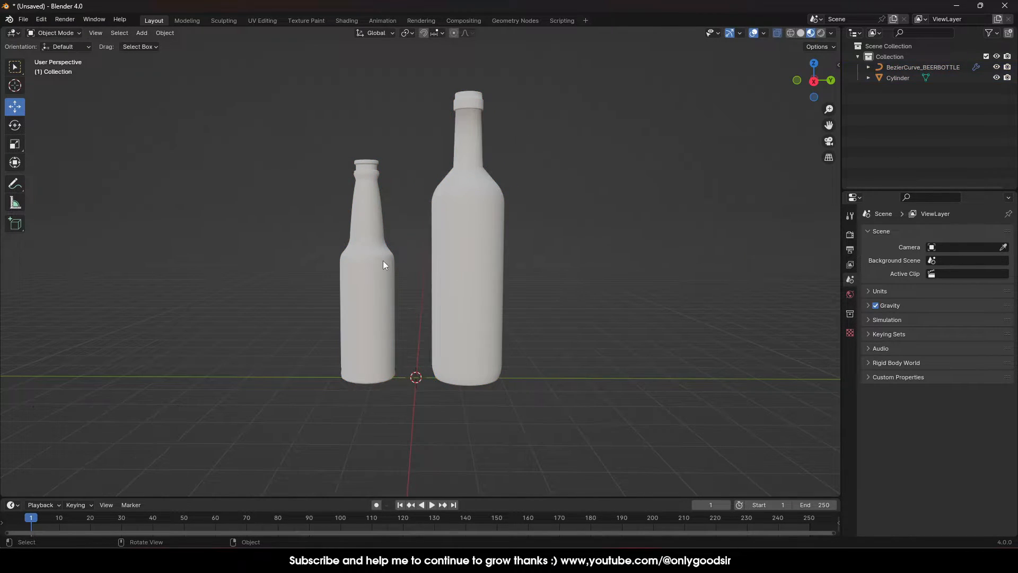
# - Switch the viewport to Rendered shading and set the render engine to Cycles
pyautogui.click(383, 263)
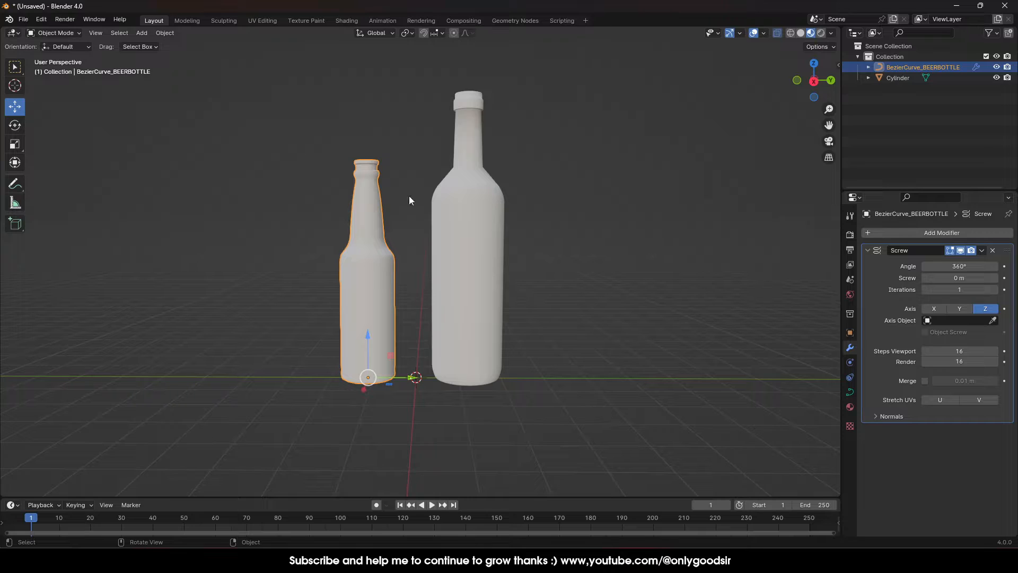
pyautogui.click(820, 34)
pyautogui.click(849, 234)
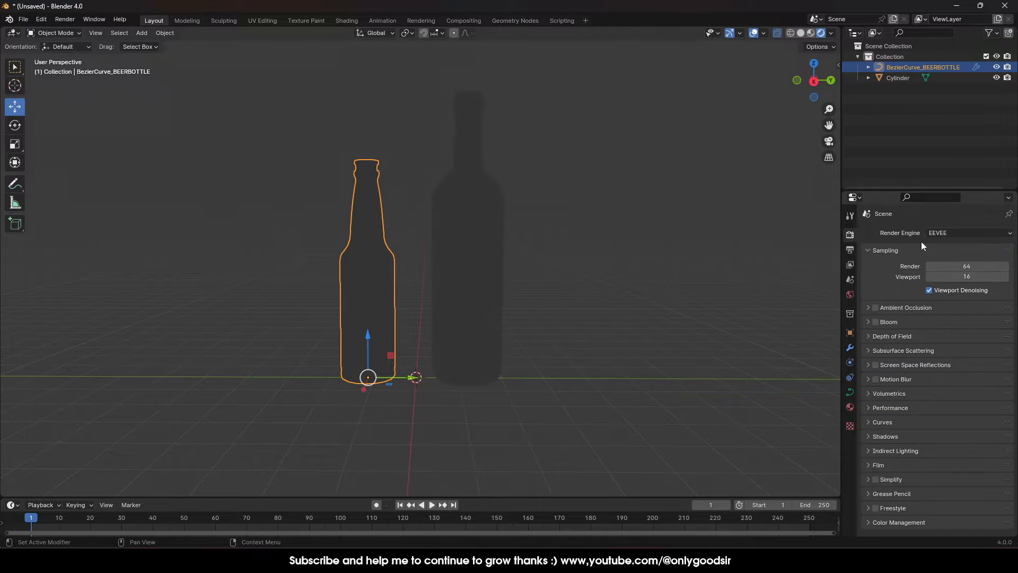
pyautogui.click(939, 232)
pyautogui.click(936, 266)
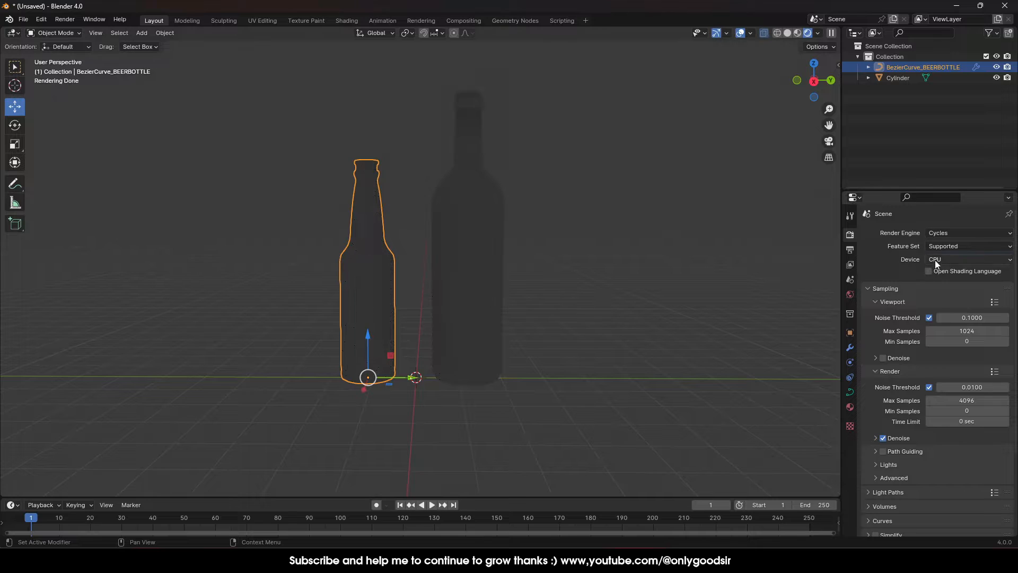
# - Set the Cycles device to GPU Compute and enable denoising for the viewport
pyautogui.click(936, 259)
pyautogui.click(938, 281)
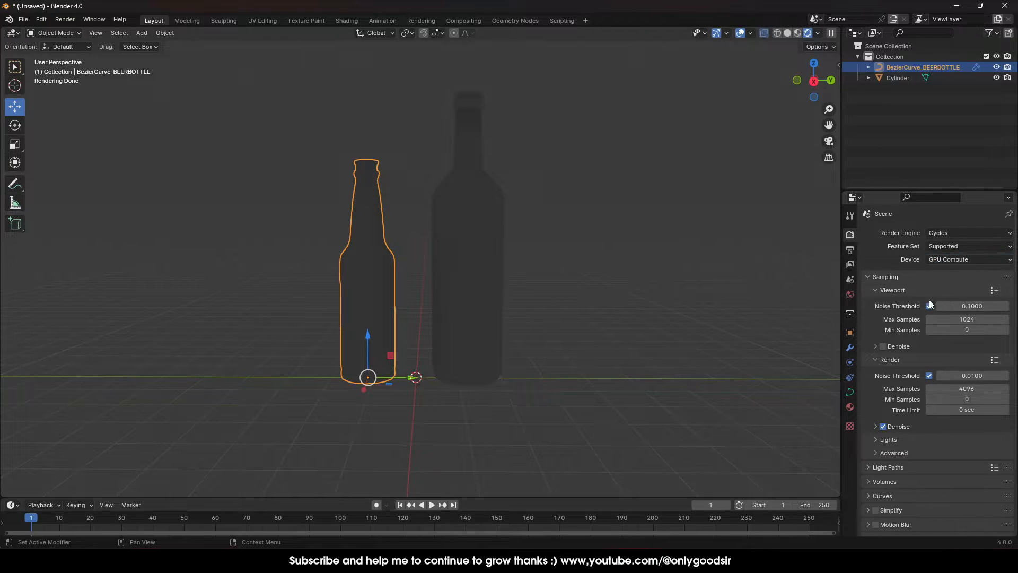
pyautogui.click(882, 346)
pyautogui.scroll(1, 484, 199)
pyautogui.moveTo(461, 223)
pyautogui.mouseDown(button='middle')
pyautogui.moveTo(478, 228)
pyautogui.moveTo(469, 223)
pyautogui.mouseUp(button='middle')
pyautogui.scroll(-1, 490, 222)
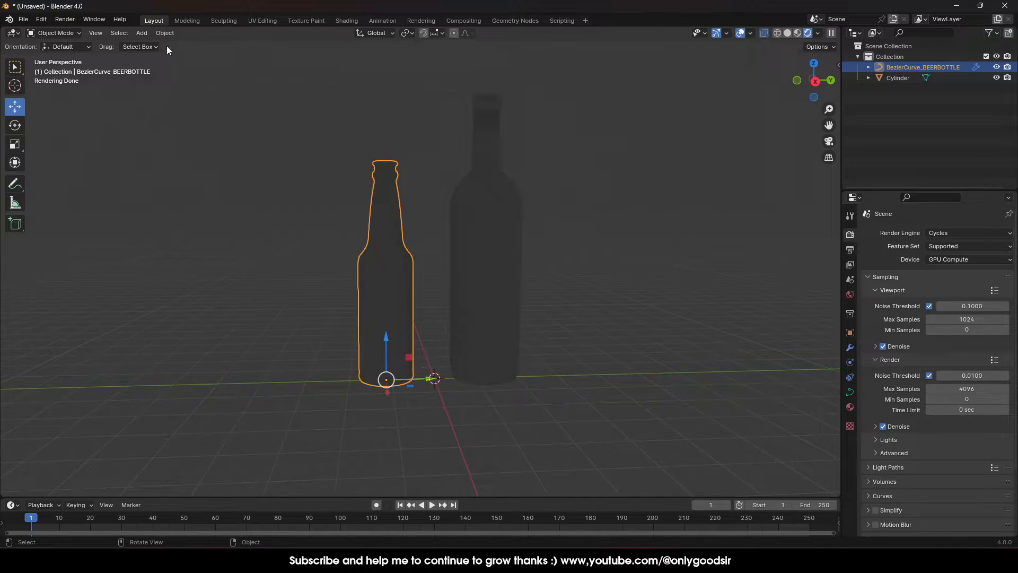
# - Add a plane under the bottles and scale it by about 18.3 as a ground surface, leaving nothing selected
pyautogui.hotkey('shift', 'a')
pyautogui.moveTo(166, 43)
pyautogui.click(239, 44)
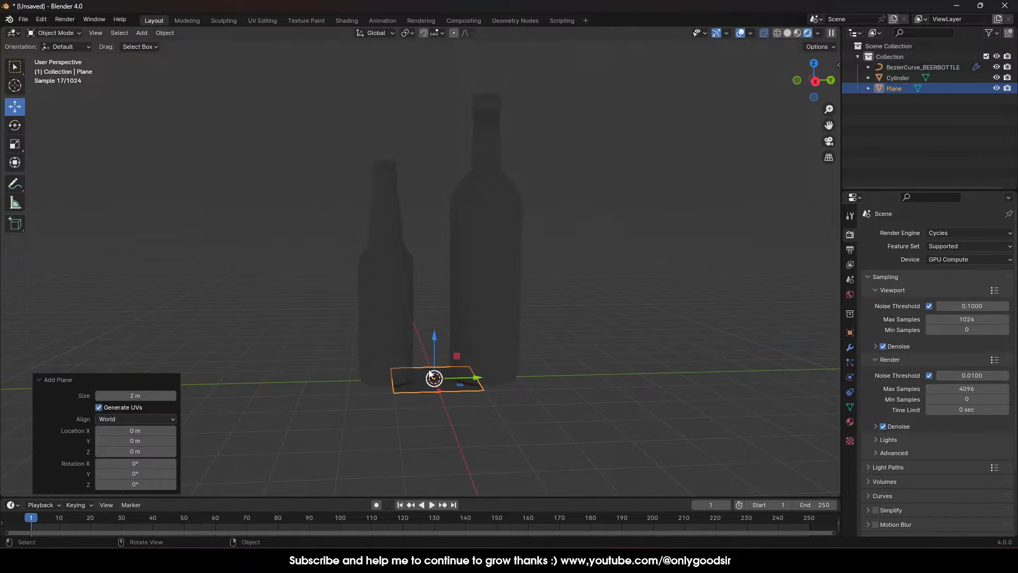
pyautogui.press('s')
pyautogui.click(621, 238)
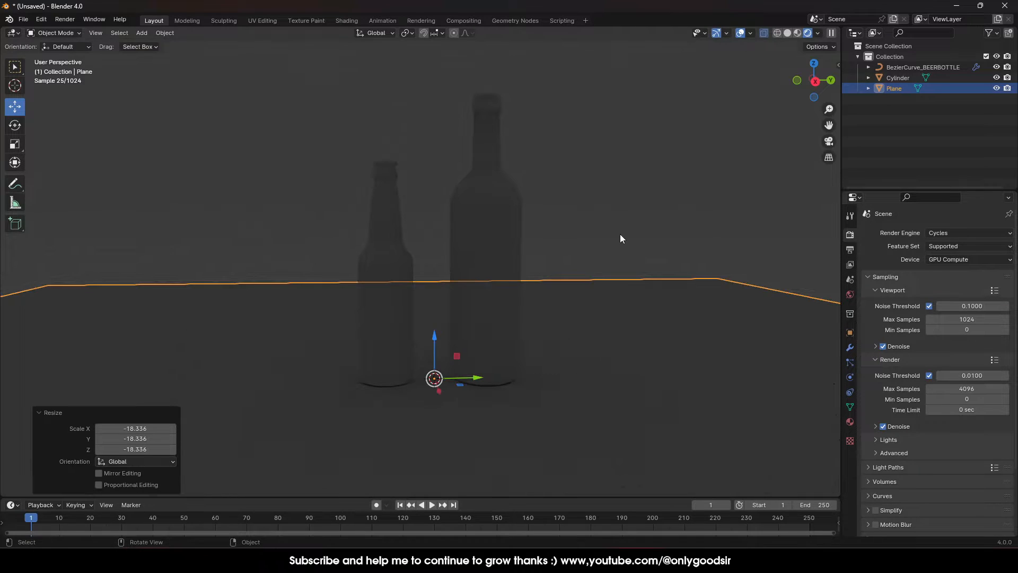
pyautogui.hotkey('alt', 'a')
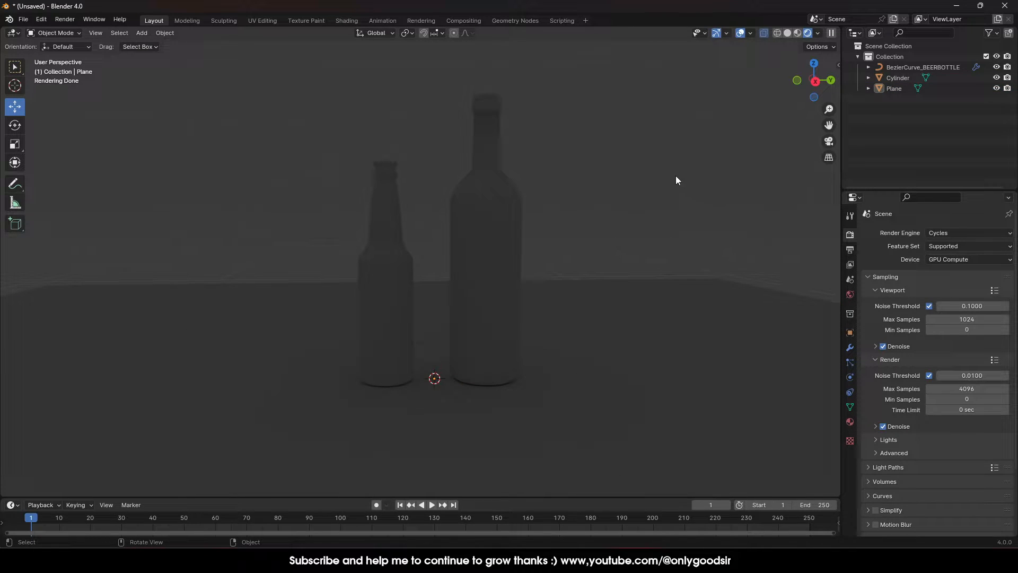
# - Turn off Scene World for the viewport shading and light the scene with the dark studio environment
pyautogui.click(818, 33)
pyautogui.click(758, 132)
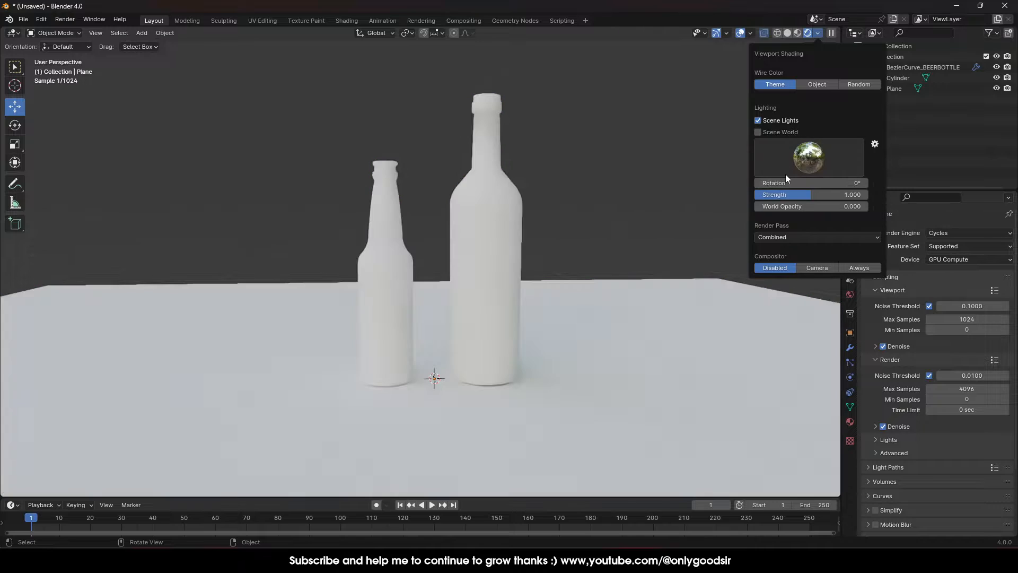
pyautogui.click(810, 162)
pyautogui.click(753, 196)
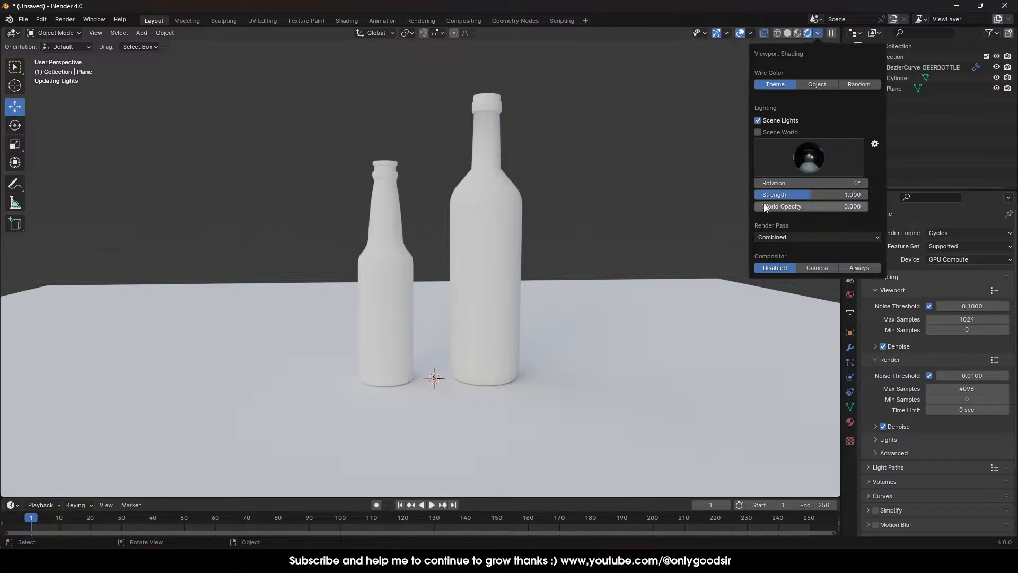
pyautogui.click(818, 33)
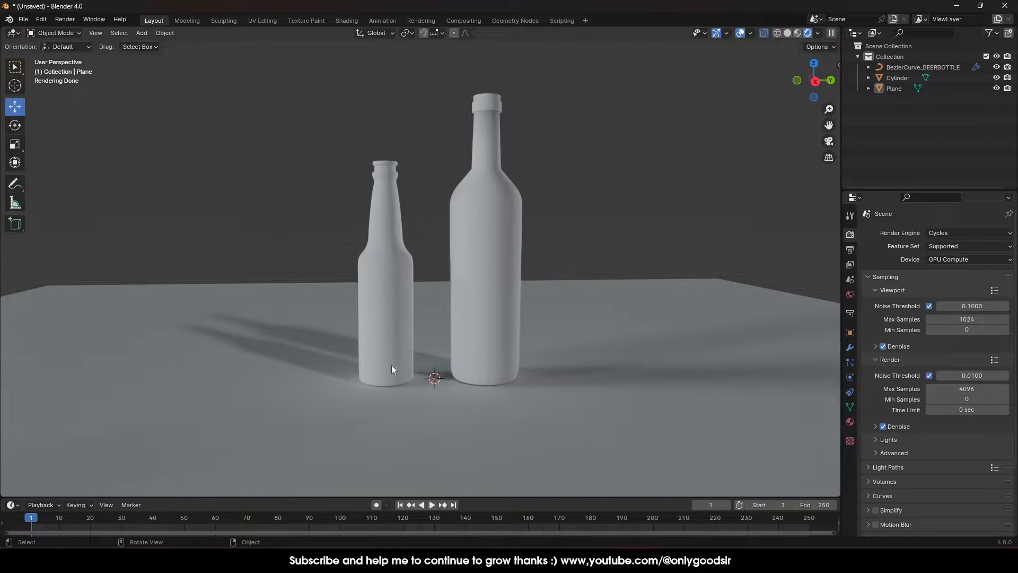
# - Give the beer bottle a new material named BEER and set its surface shader to Glass BSDF
pyautogui.click(481, 182)
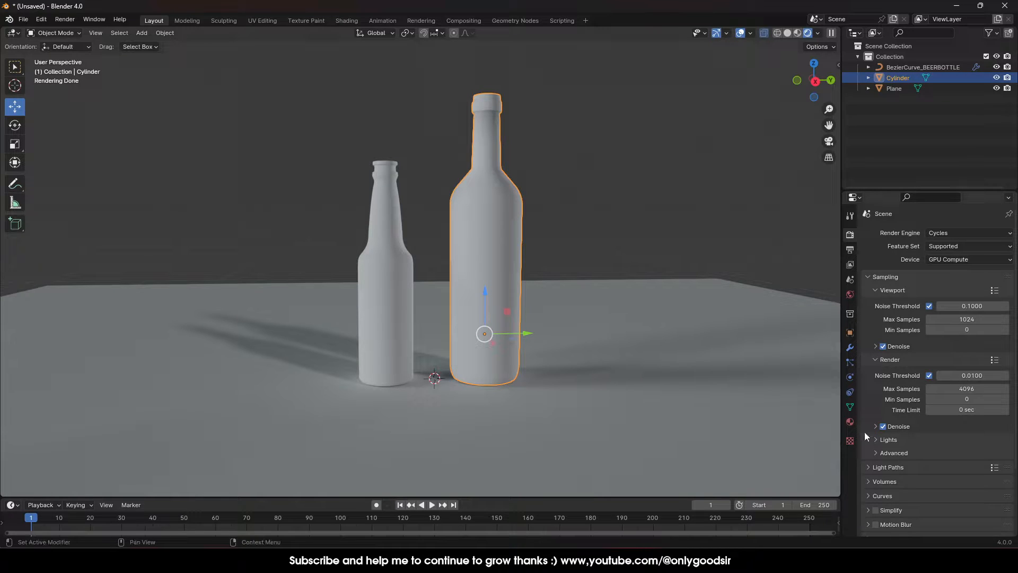
pyautogui.click(400, 290)
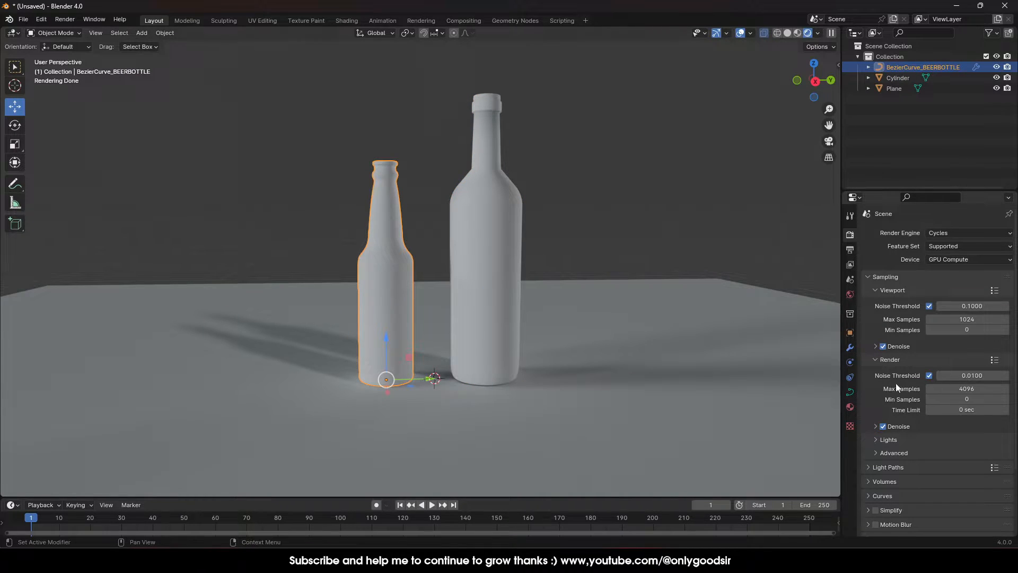
pyautogui.click(847, 408)
pyautogui.click(921, 278)
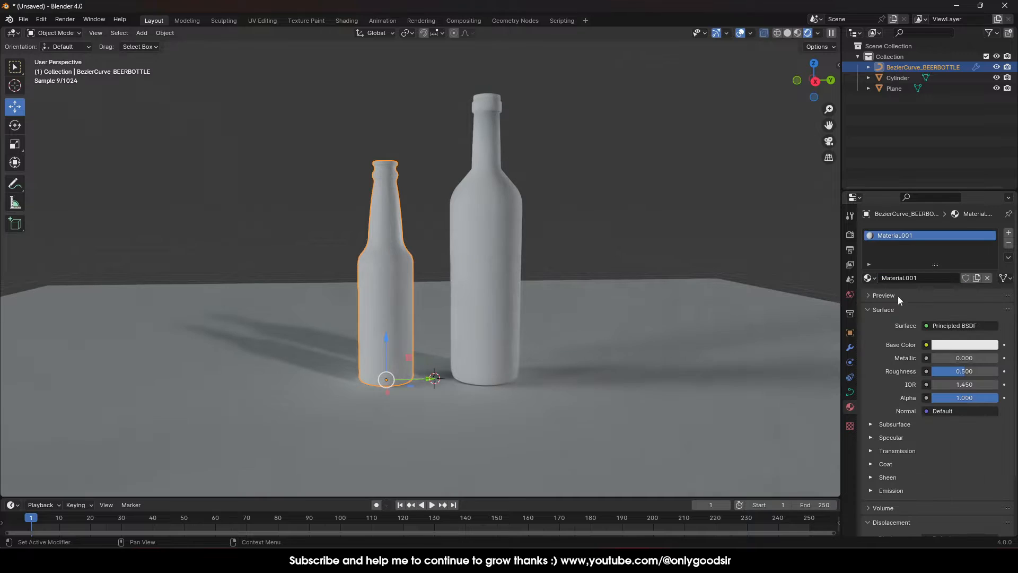
pyautogui.doubleClick(897, 236)
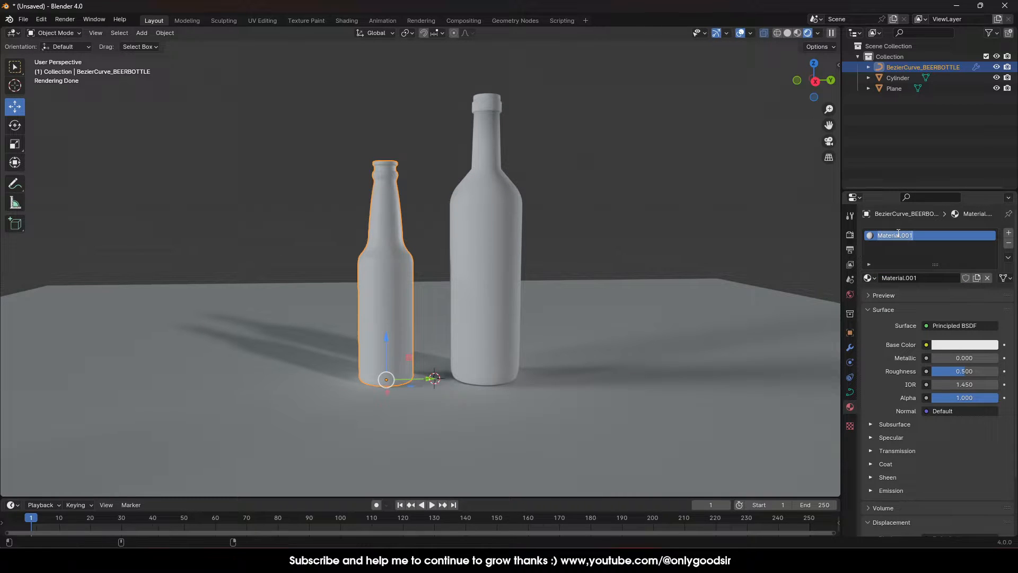
pyautogui.write('BEER')
pyautogui.press('Return')
pyautogui.click(955, 326)
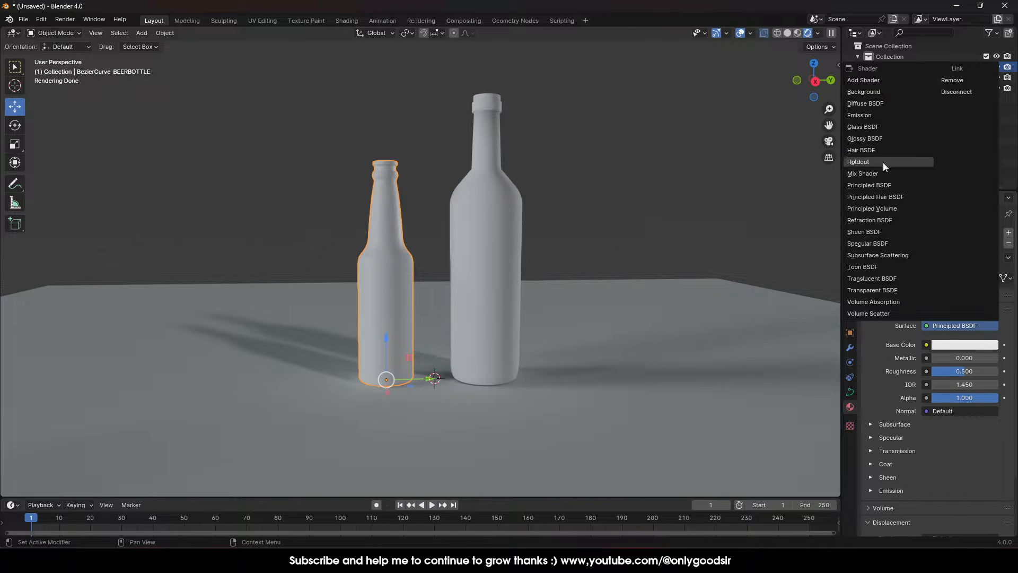
pyautogui.click(873, 129)
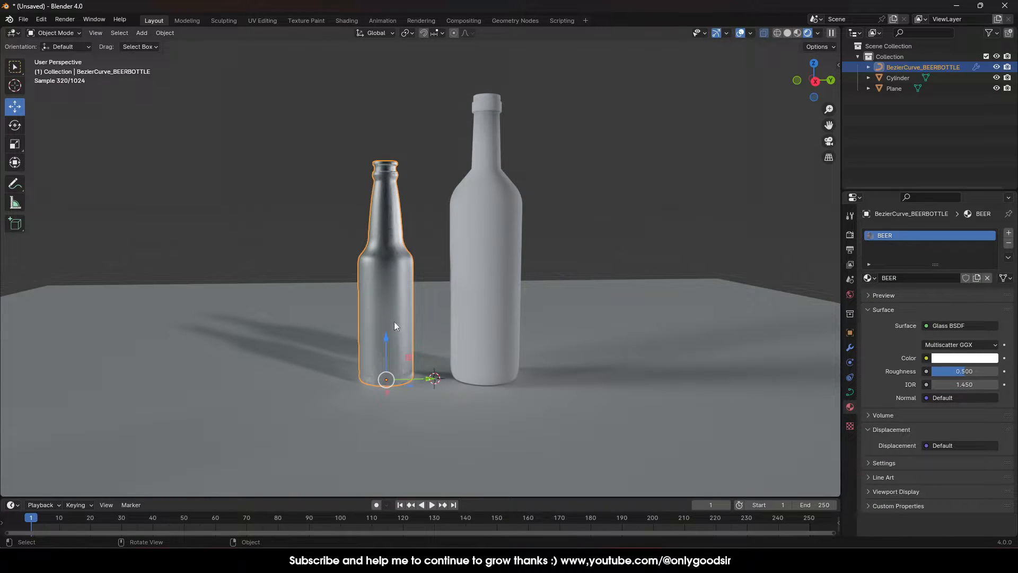
# - Set the roughness of the beer bottle's glass material to 0
pyautogui.moveTo(958, 372); pyautogui.dragTo(925, 371)
pyautogui.click(601, 202)
pyautogui.moveTo(432, 286); pyautogui.dragTo(427, 278, button='middle')
pyautogui.scroll(3, 393, 275)
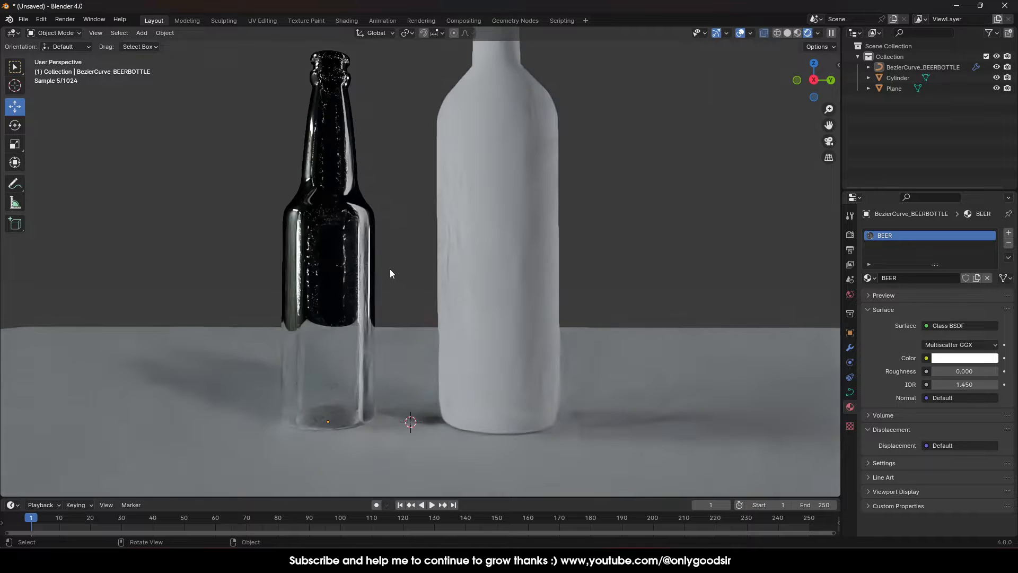
pyautogui.scroll(-3, 390, 269)
pyautogui.scroll(-1, 548, 258)
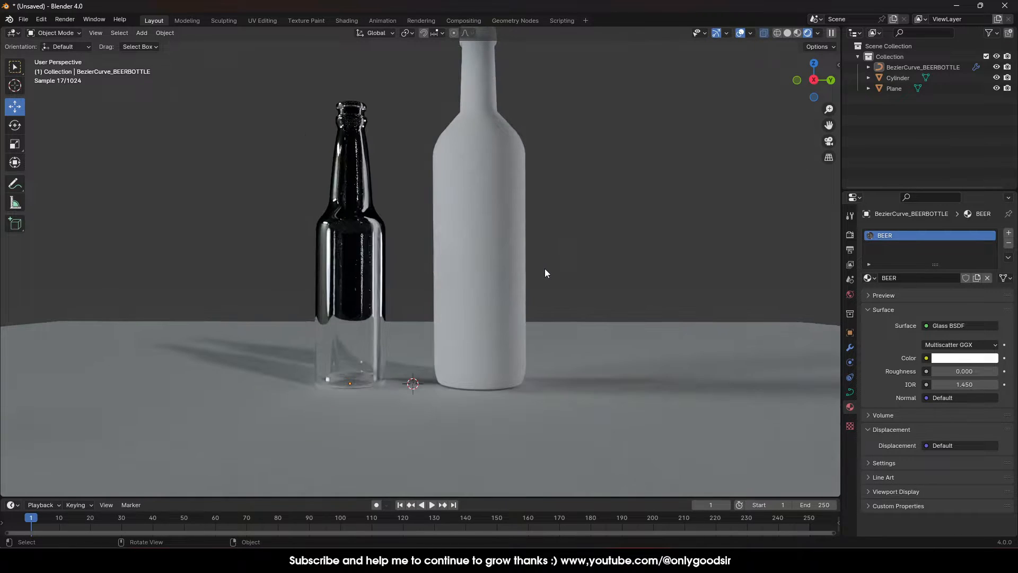
pyautogui.scroll(-2, 522, 250)
pyautogui.moveTo(522, 251); pyautogui.dragTo(489, 288, button='middle')
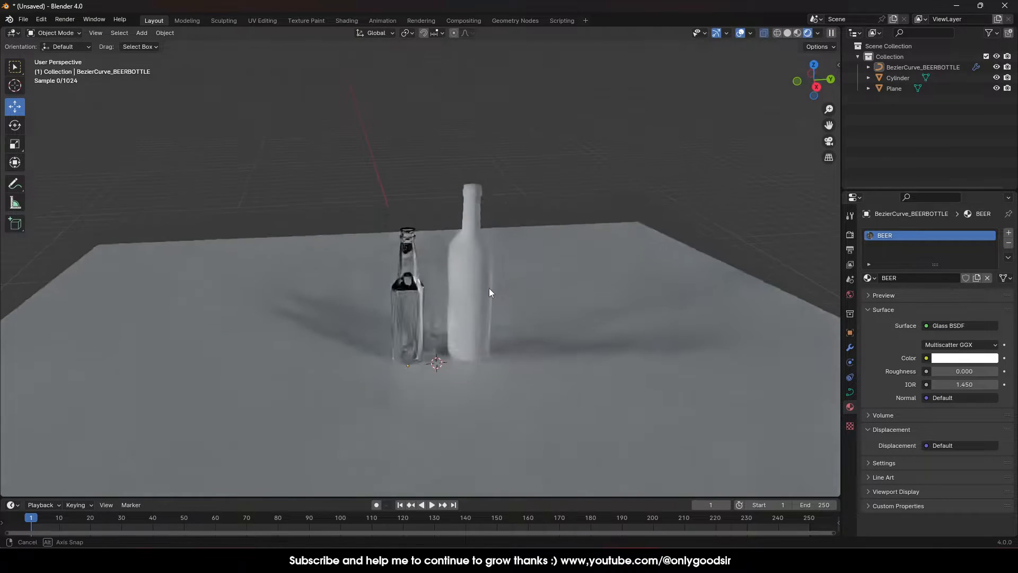
# - Extrude the back edge and two side edges of the floor plane upward to form three walls
pyautogui.click(624, 291)
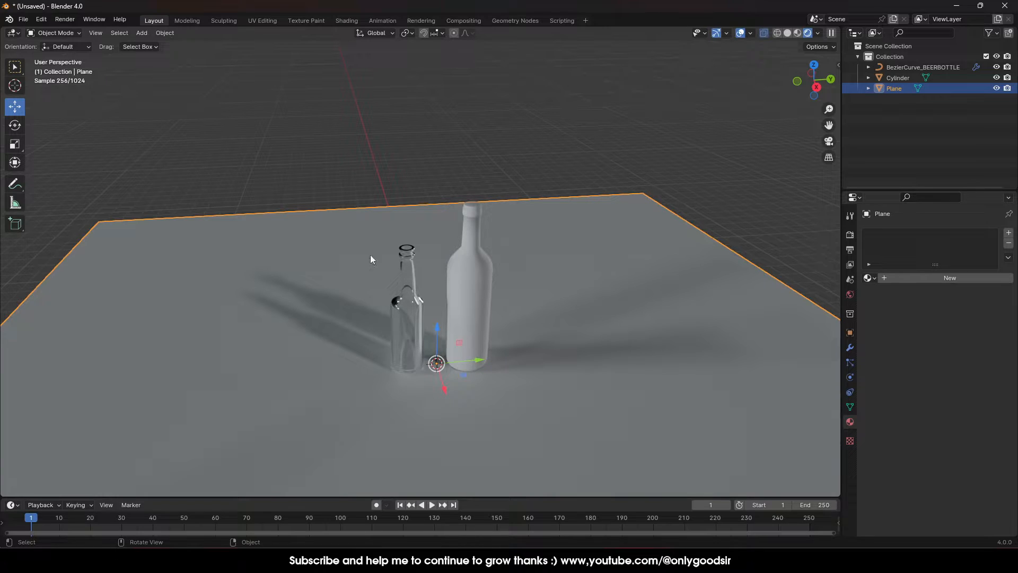
pyautogui.press('Tab')
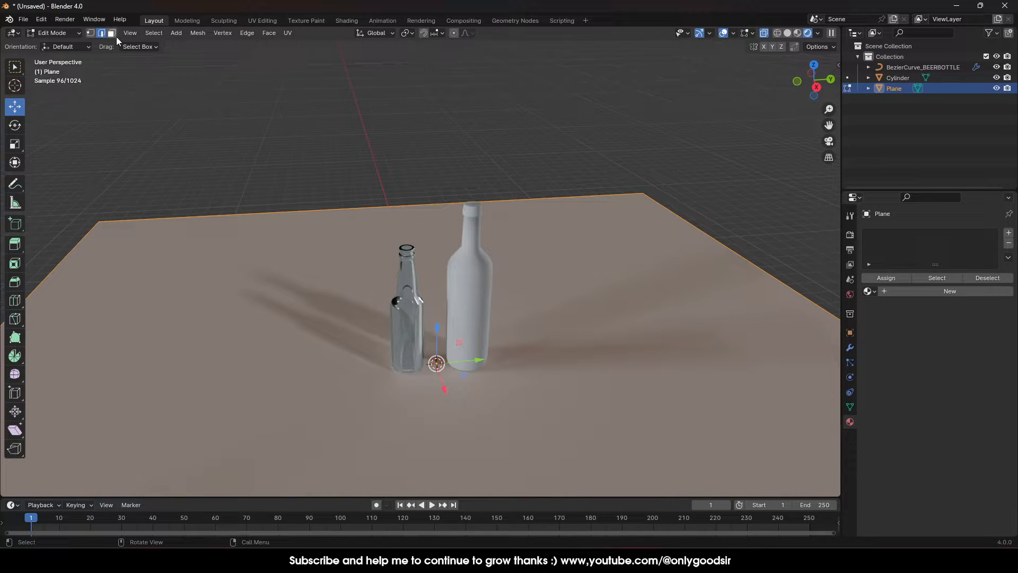
pyautogui.click(56, 256)
pyautogui.click(171, 223)
pyautogui.keyDown('shift'); pyautogui.click(106, 268); pyautogui.keyUp('shift')
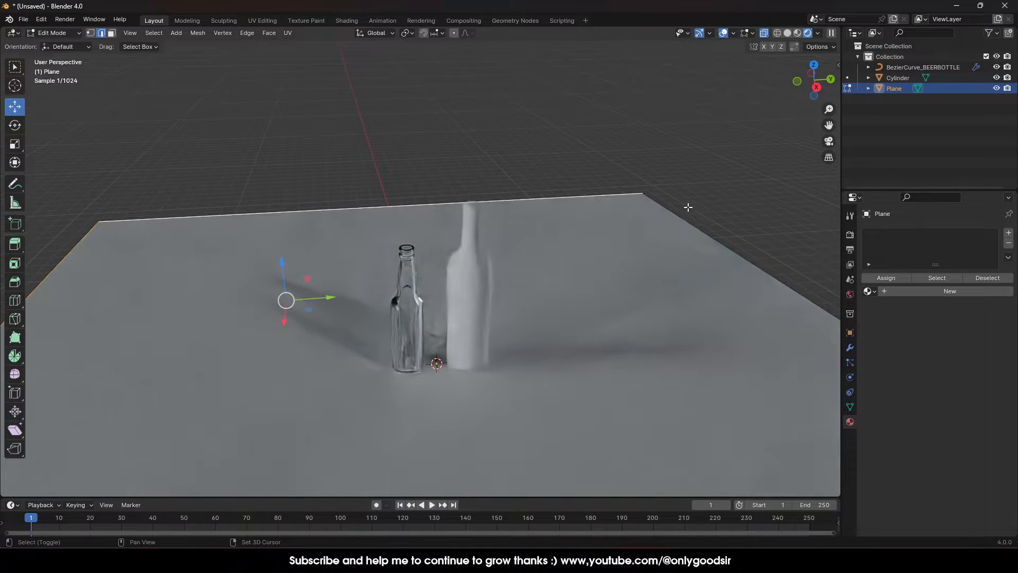
pyautogui.keyDown('shift'); pyautogui.click(742, 290); pyautogui.keyUp('shift')
pyautogui.scroll(-3, 629, 346)
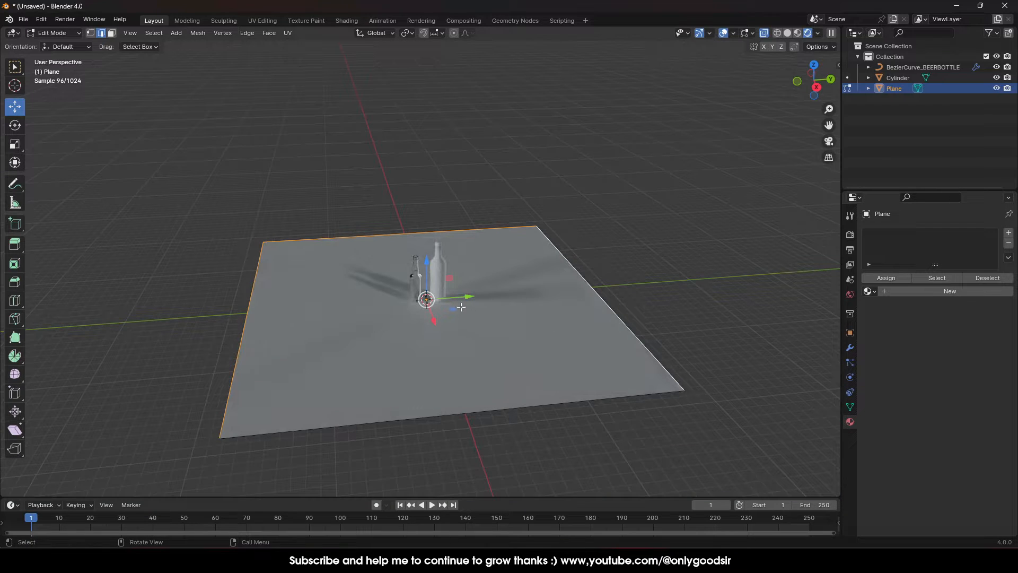
pyautogui.press('e')
pyautogui.press('Escape')
pyautogui.moveTo(426, 269); pyautogui.dragTo(348, 159)
# - Select the three edges where the walls meet the floor plane
pyautogui.click(255, 270)
pyautogui.keyDown('shift'); pyautogui.click(504, 231); pyautogui.keyUp('shift')
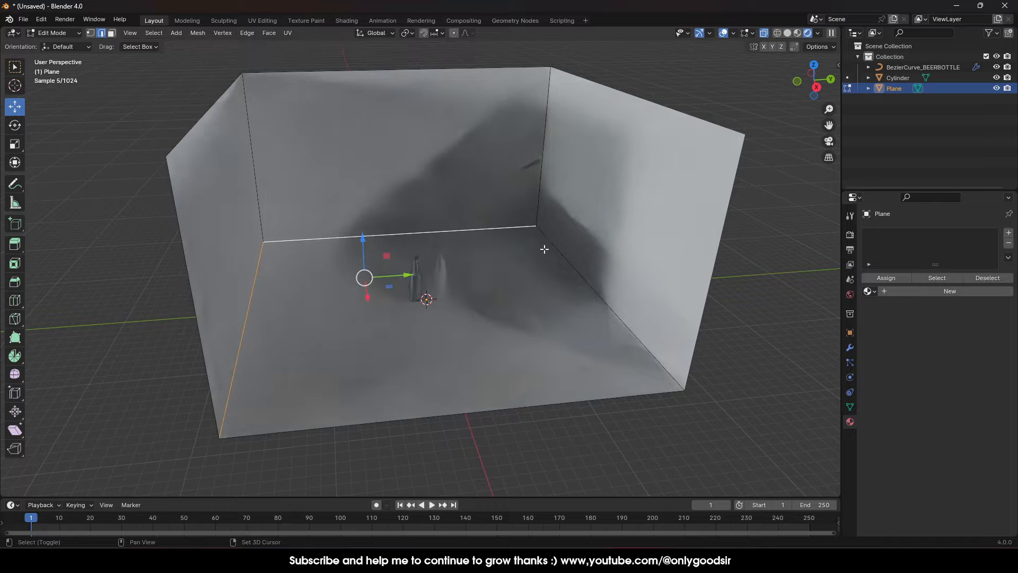
pyautogui.keyDown('shift'); pyautogui.click(551, 250); pyautogui.keyUp('shift')
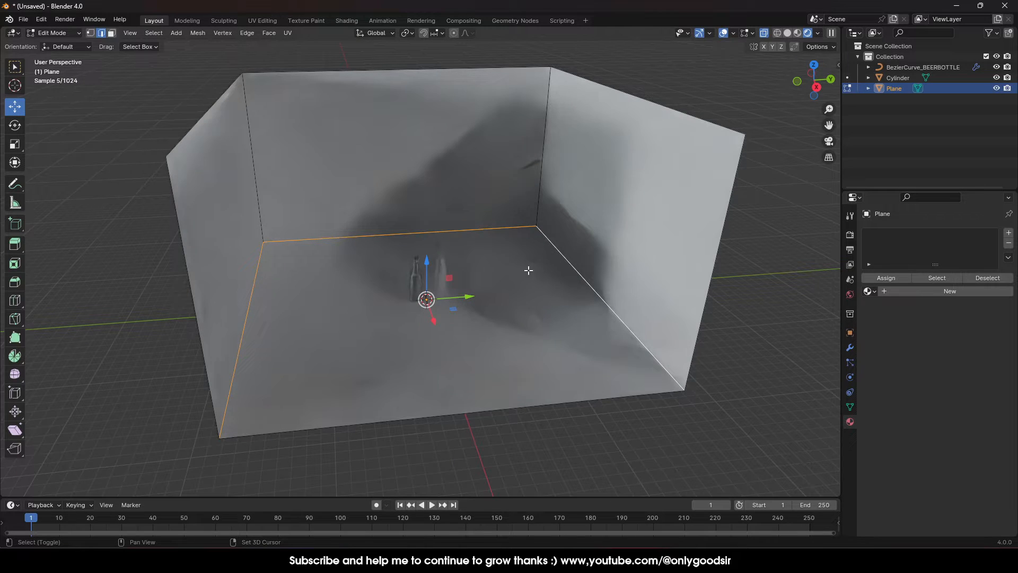
# - Try to bevel only the three floor edges by about 0.275 m with 3 segments
pyautogui.rightClick(487, 280)
pyautogui.click(454, 261)
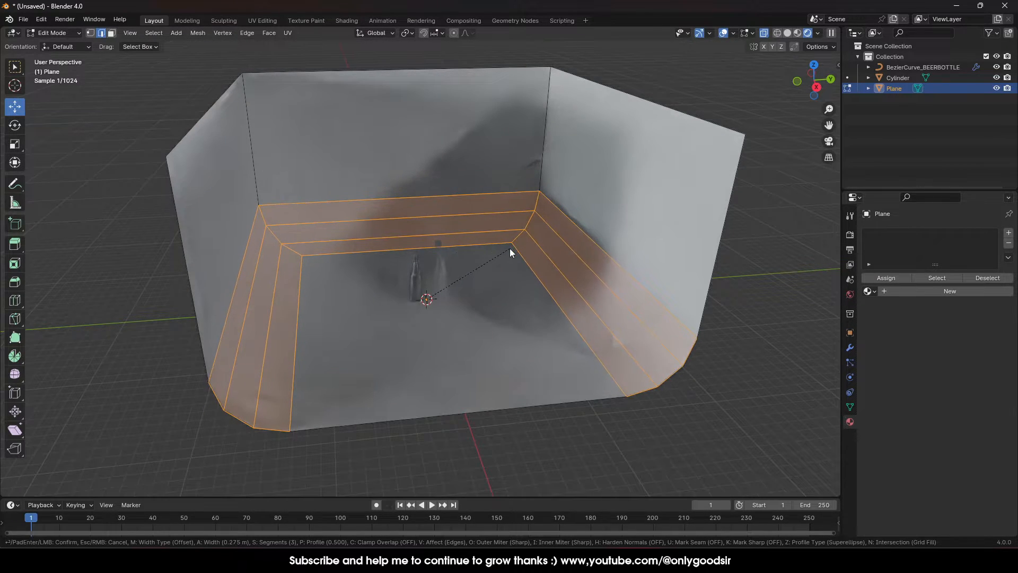
pyautogui.click(510, 248)
pyautogui.hotkey('ctrl', 'z')
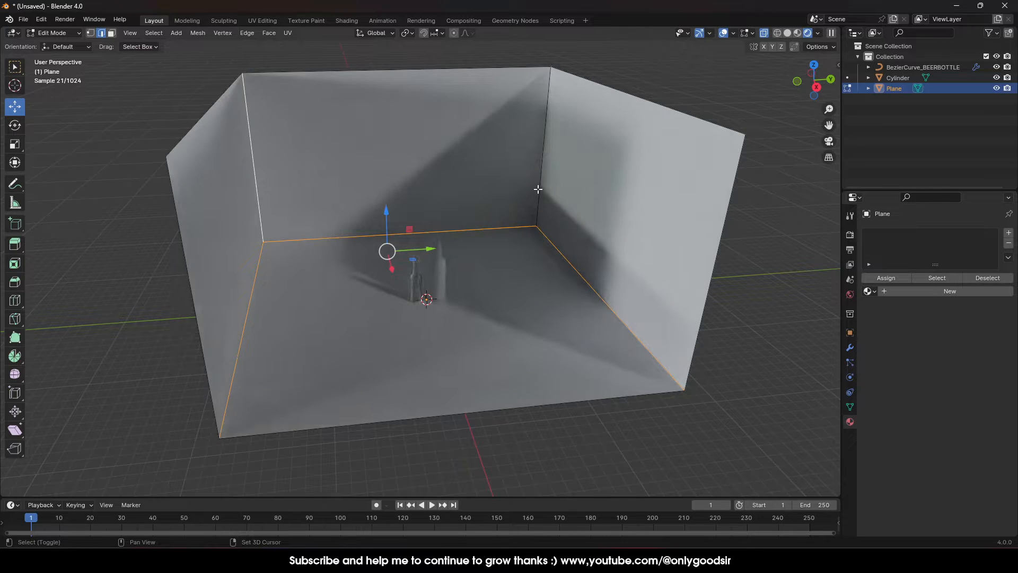
# - Bevel the three floor edges together with the two vertical wall corners, about 0.355 m wide with 5 segments
pyautogui.rightClick(488, 229)
pyautogui.click(488, 229)
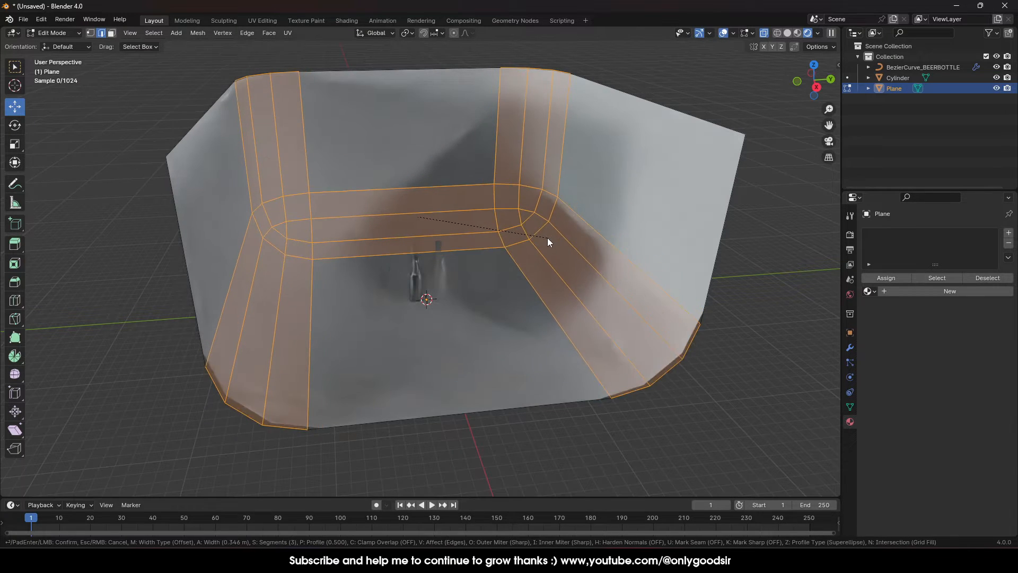
pyautogui.click(546, 235)
pyautogui.click(173, 335)
pyautogui.click(172, 335)
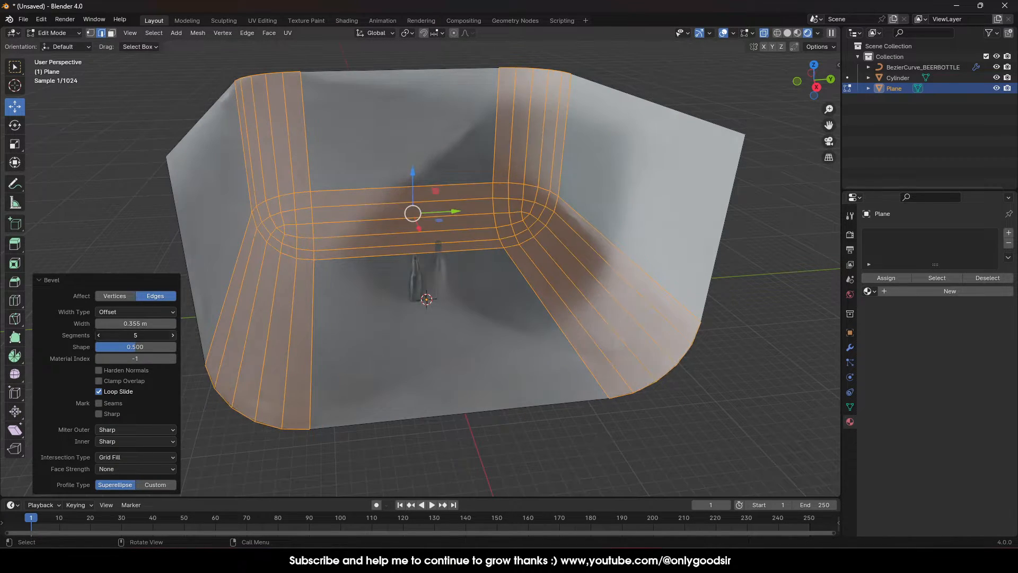
# - Leave mesh editing and apply smooth shading to the backdrop plane
pyautogui.press('Tab')
pyautogui.rightClick(317, 274)
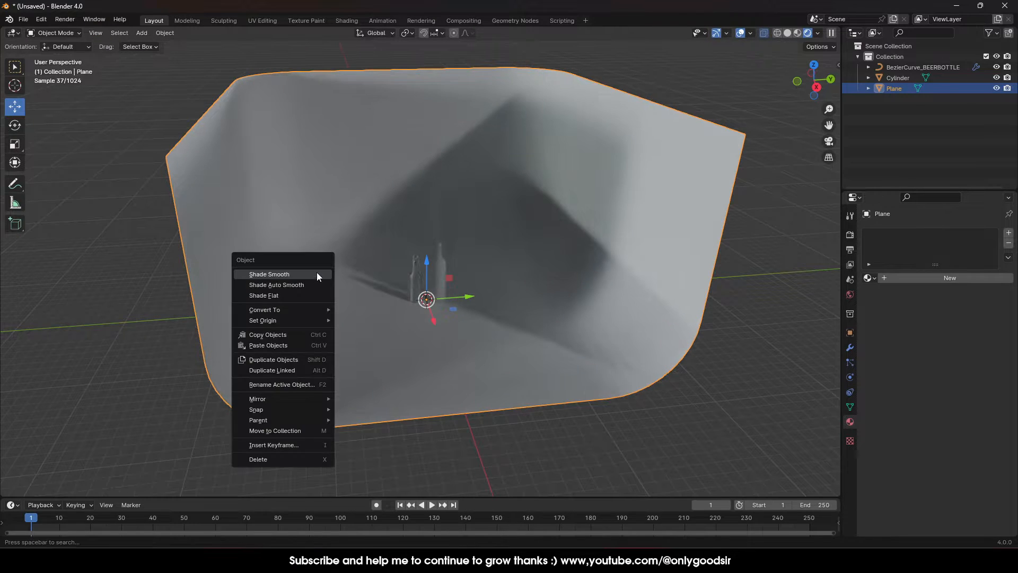
pyautogui.click(307, 275)
pyautogui.scroll(5, 432, 361)
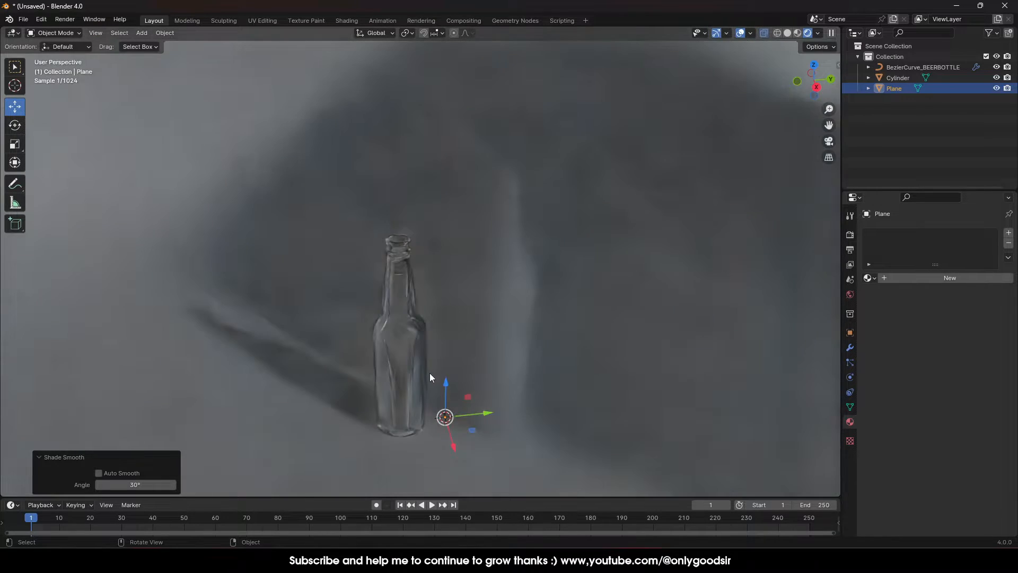
pyautogui.moveTo(430, 376); pyautogui.dragTo(440, 295, button='middle')
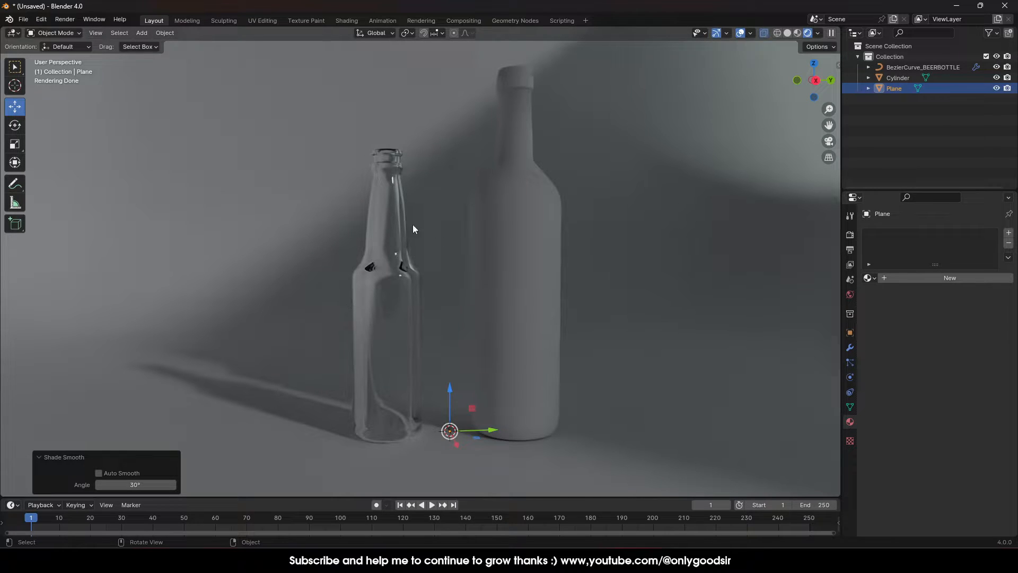
# - Set the IOR of the beer bottle's glass material to 1.140
pyautogui.click(376, 260)
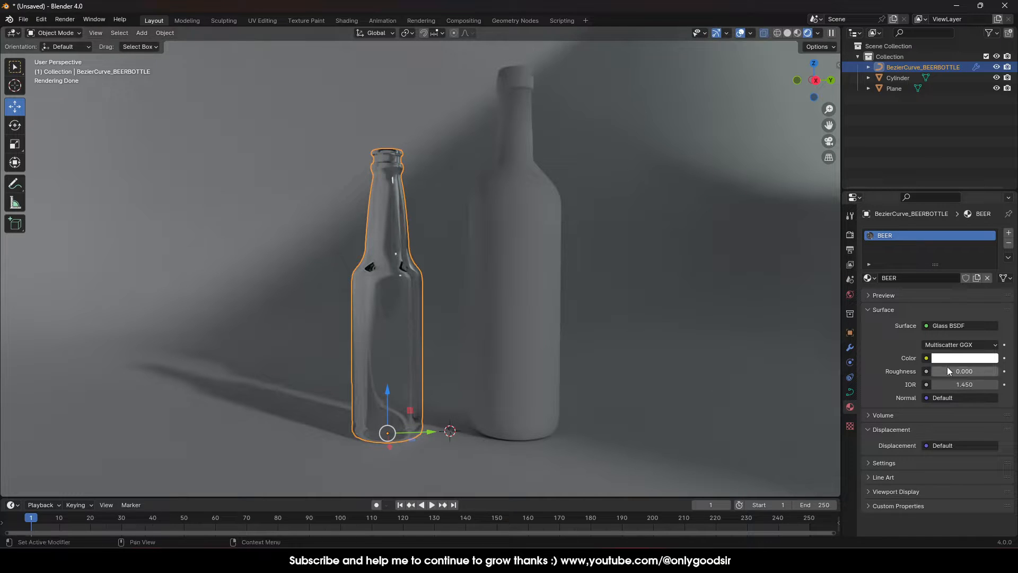
pyautogui.moveTo(963, 390)
pyautogui.mouseDown()
pyautogui.moveTo(986, 390)
pyautogui.moveTo(943, 385)
pyautogui.mouseUp()
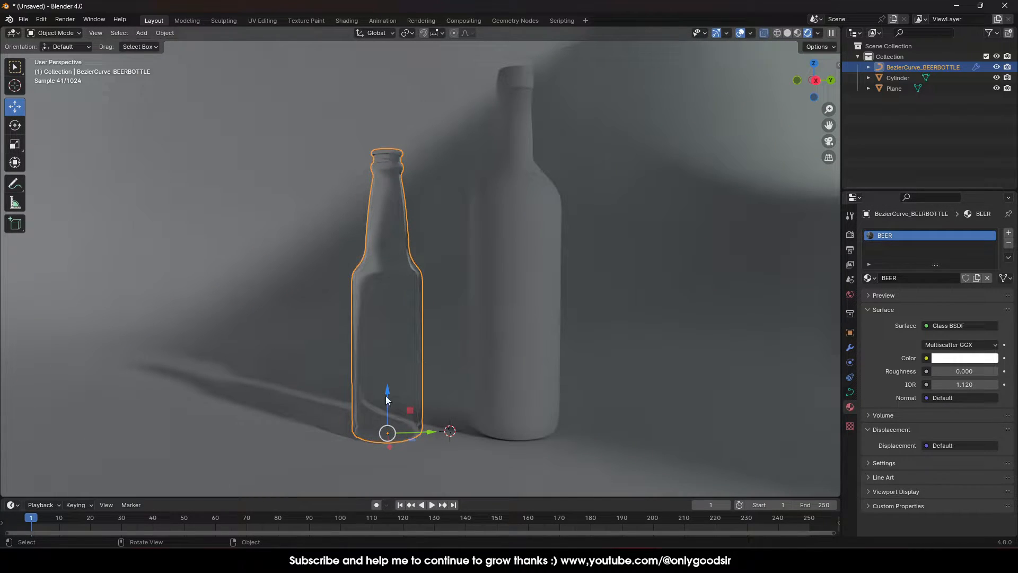
pyautogui.moveTo(959, 385)
pyautogui.mouseDown()
pyautogui.moveTo(993, 385)
pyautogui.moveTo(956, 384)
pyautogui.mouseUp()
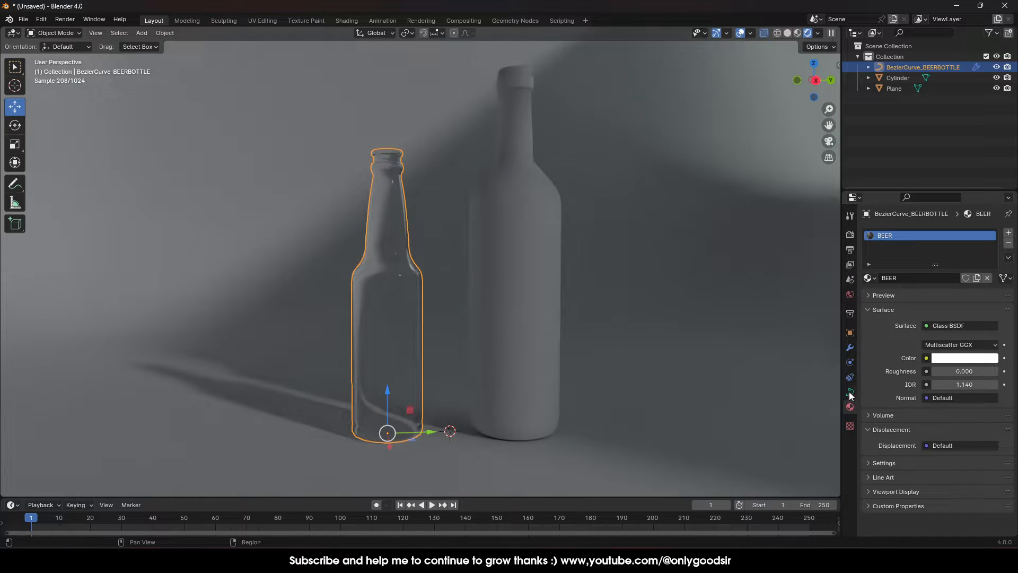
# - Add a Solidify modifier to the beer bottle with a thickness of -0.05 m
pyautogui.click(850, 347)
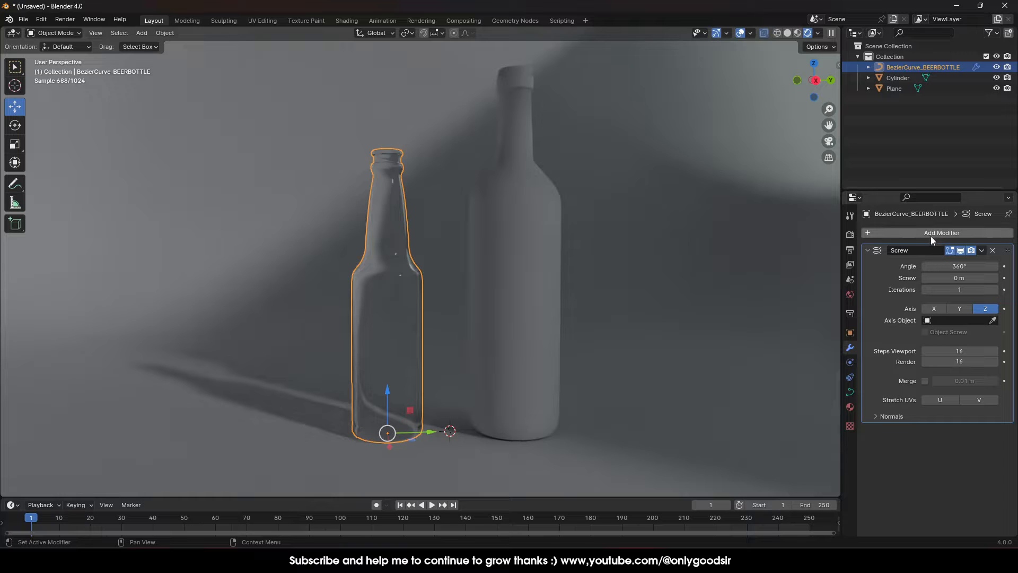
pyautogui.click(930, 235)
pyautogui.moveTo(896, 234)
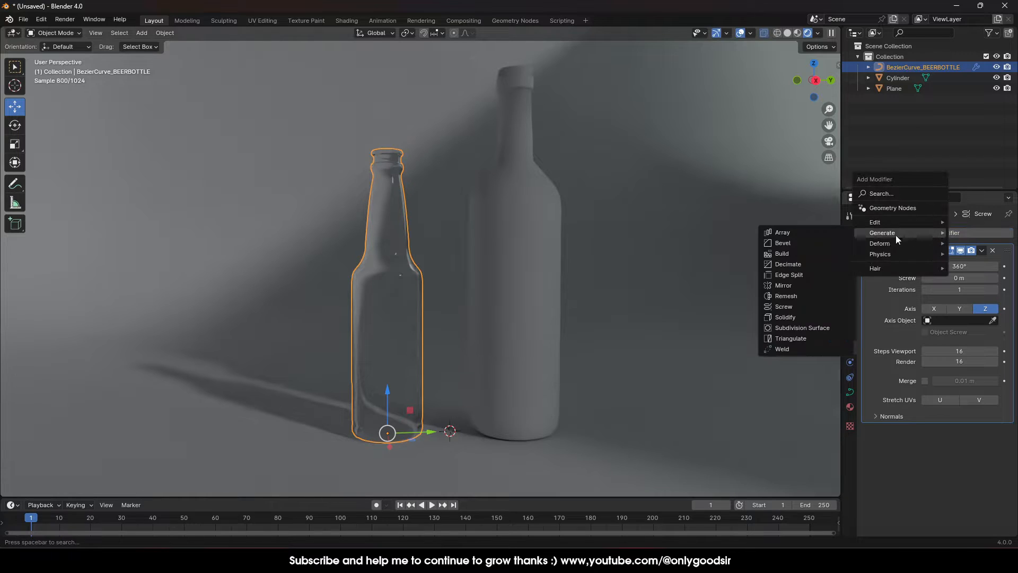
pyautogui.click(789, 318)
pyautogui.moveTo(959, 460); pyautogui.dragTo(934, 460)
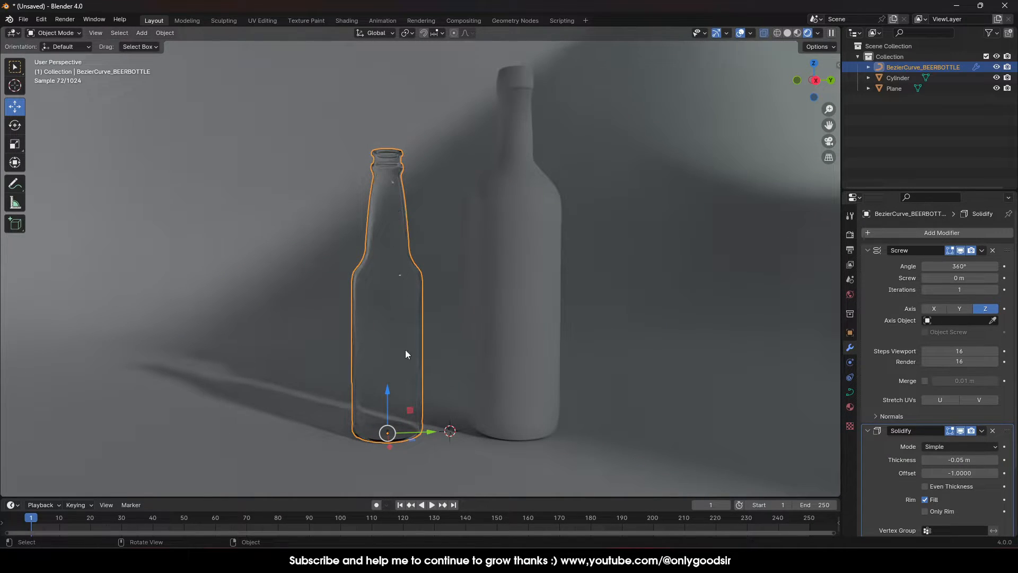
pyautogui.click(456, 344)
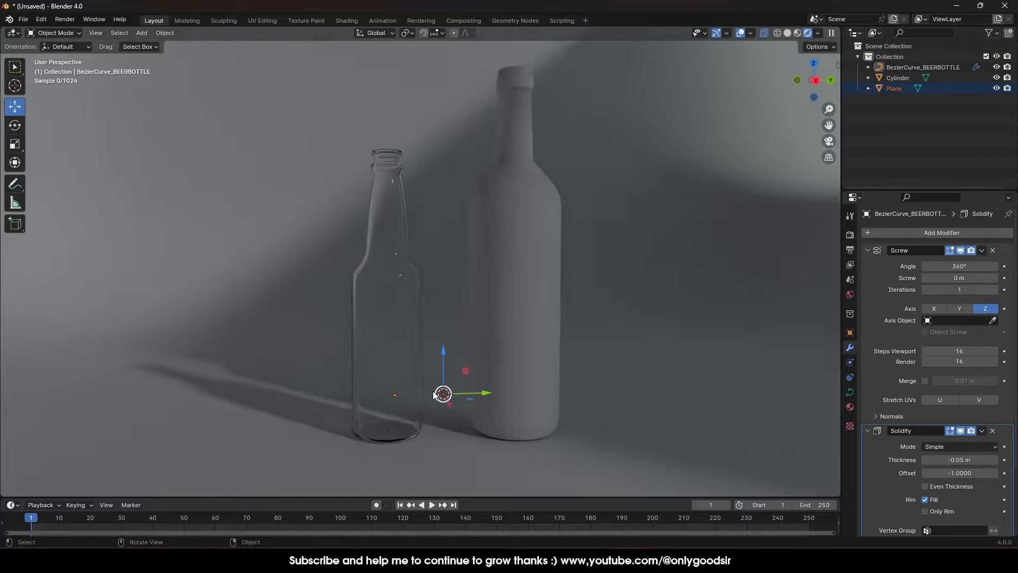
pyautogui.moveTo(446, 371); pyautogui.dragTo(394, 318, button='middle')
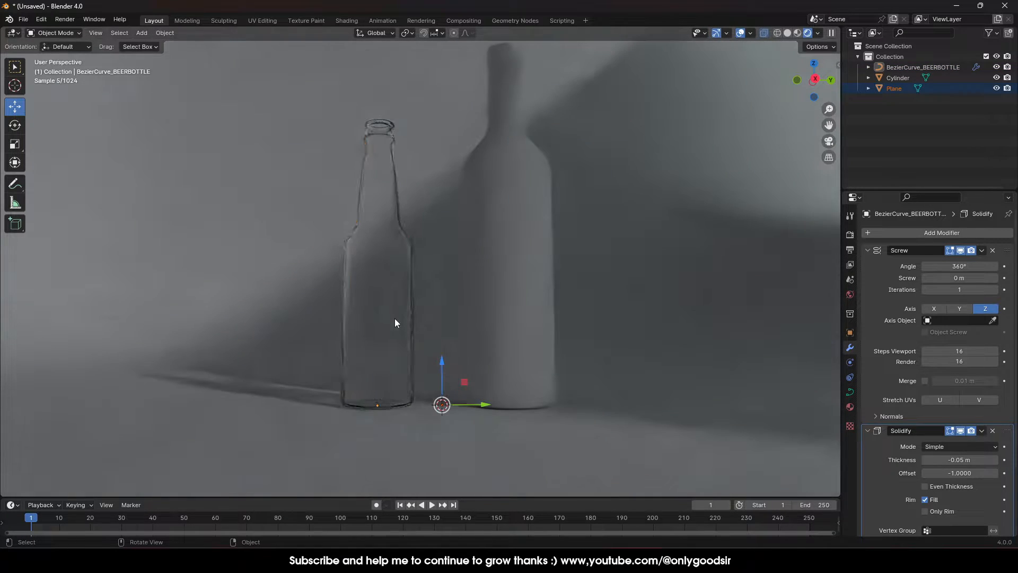
# - Tint the beer bottle's glass color light orange, with hue about 0.066, saturation about 0.484 and value about 0.947
pyautogui.click(395, 318)
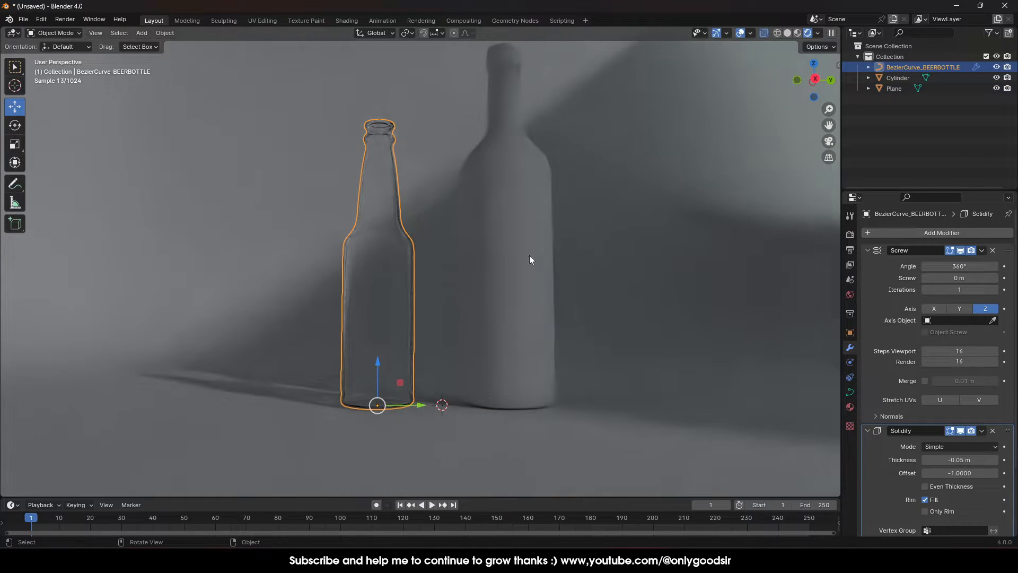
pyautogui.click(850, 407)
pyautogui.click(963, 358)
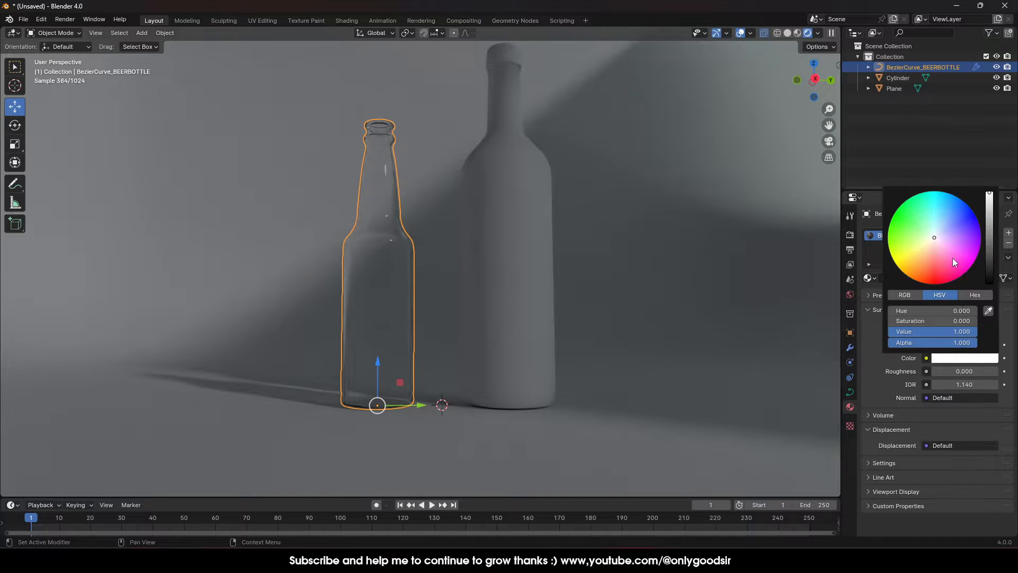
pyautogui.moveTo(934, 240)
pyautogui.mouseDown()
pyautogui.moveTo(904, 223)
pyautogui.moveTo(908, 260)
pyautogui.moveTo(934, 271)
pyautogui.moveTo(913, 229)
pyautogui.moveTo(936, 268)
pyautogui.moveTo(932, 239)
pyautogui.moveTo(929, 268)
pyautogui.moveTo(932, 239)
pyautogui.moveTo(929, 249)
pyautogui.mouseUp()
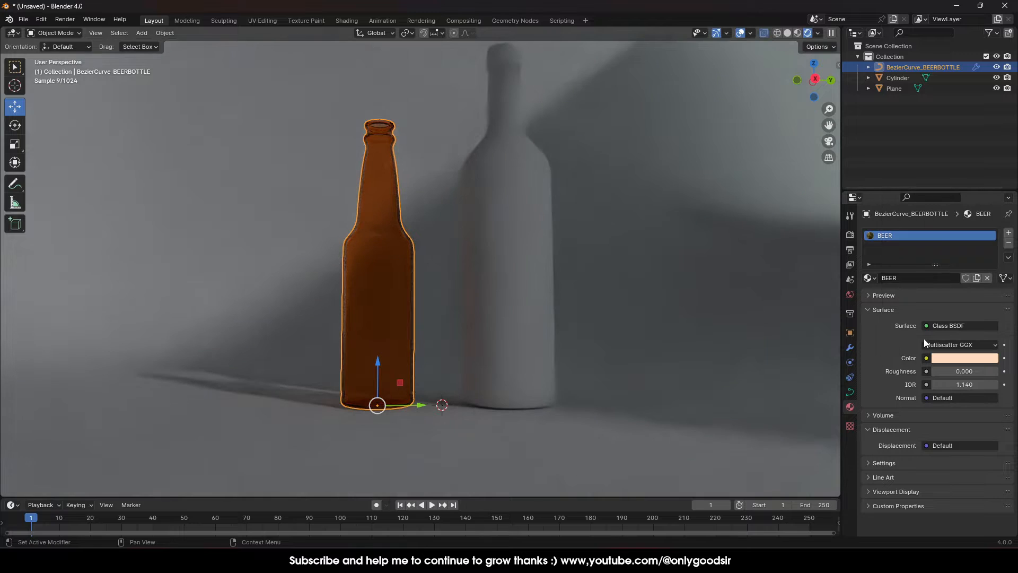
pyautogui.click(956, 358)
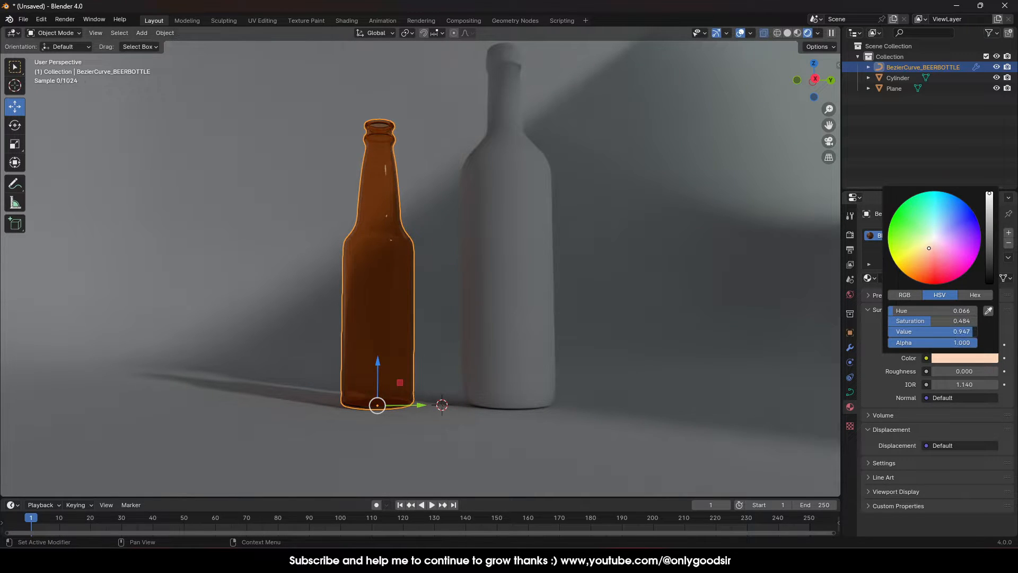
pyautogui.click(652, 289)
pyautogui.moveTo(614, 313); pyautogui.dragTo(436, 287, button='middle')
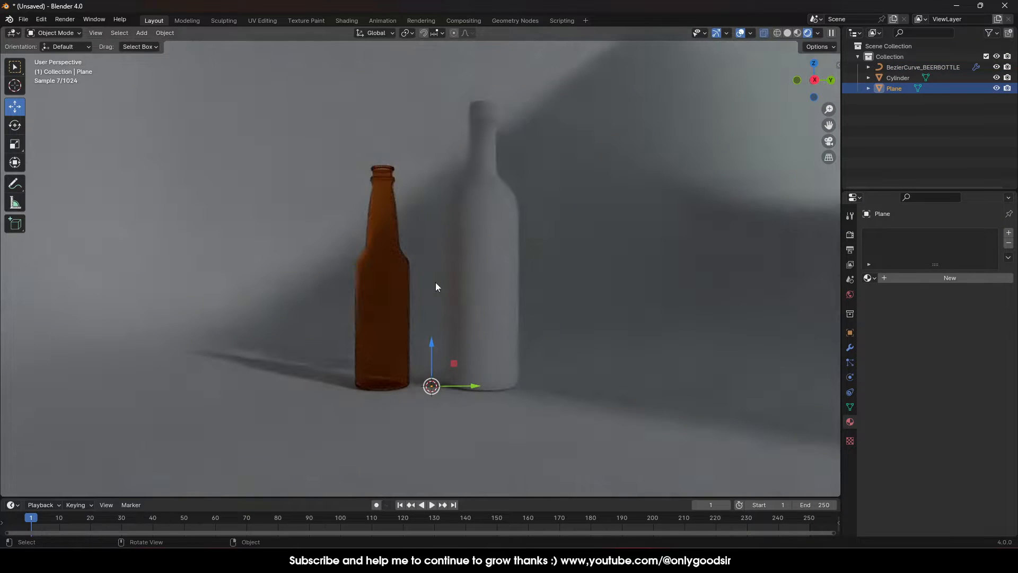
# - Set the beer bottle glass material's roughness to 0.047 and its IOR to 1.840
pyautogui.click(406, 287)
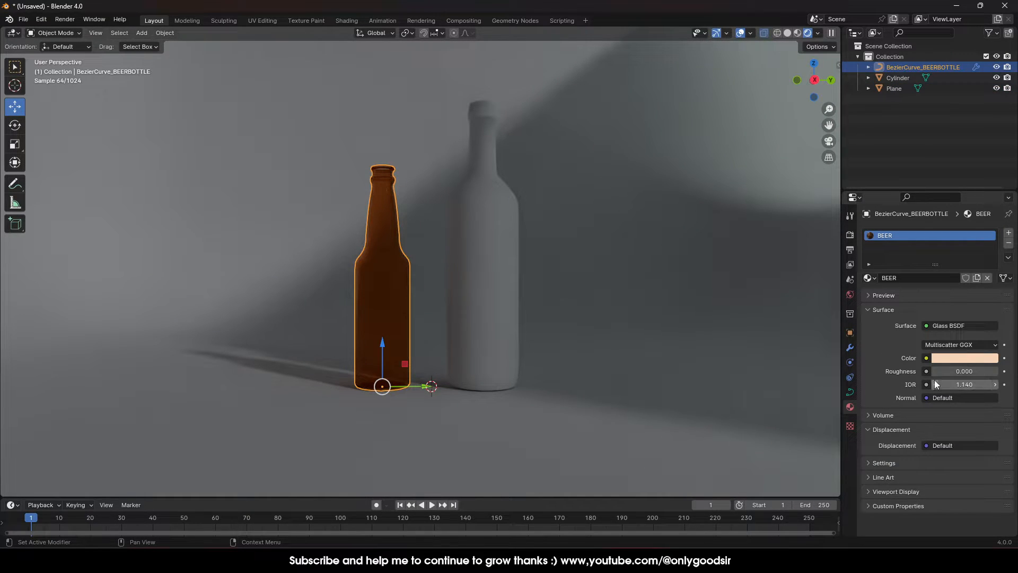
pyautogui.moveTo(954, 371); pyautogui.dragTo(959, 371)
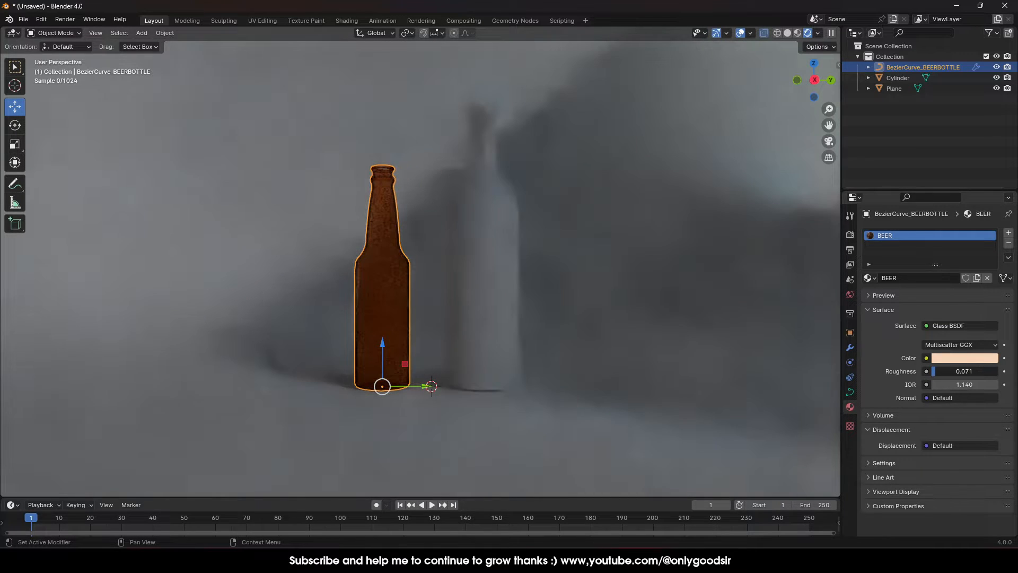
pyautogui.scroll(1, 428, 319)
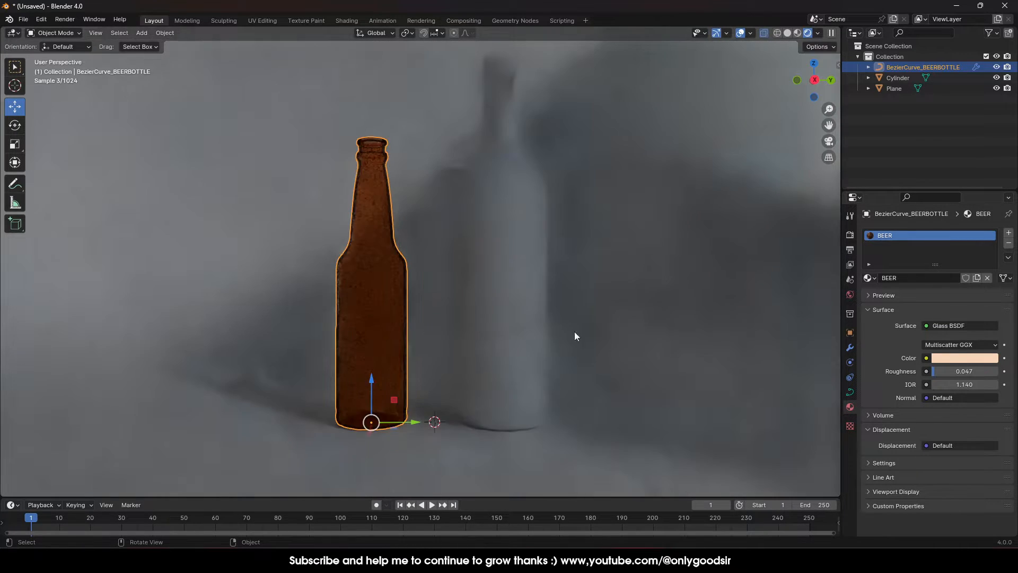
pyautogui.moveTo(952, 384); pyautogui.dragTo(961, 384)
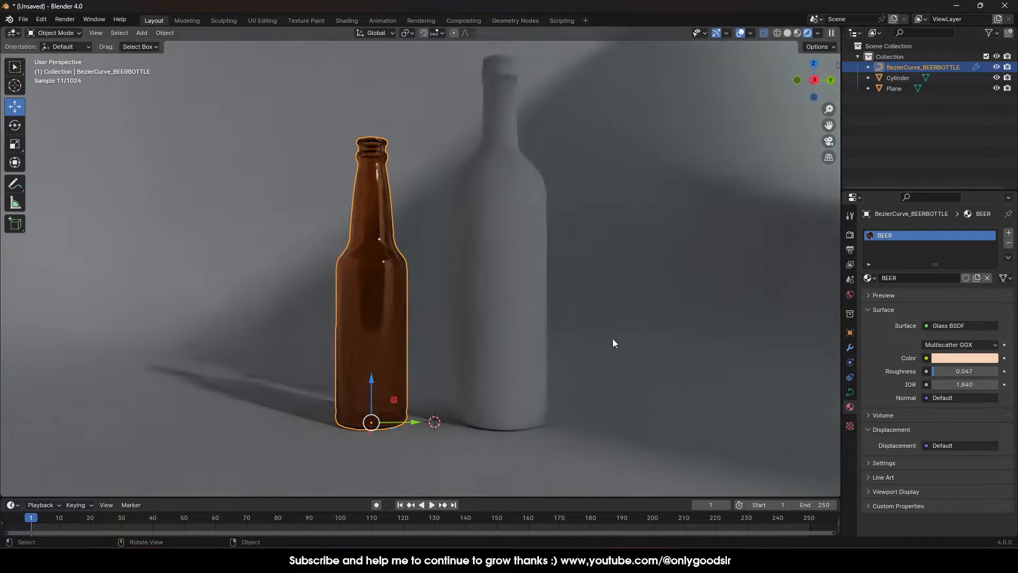
pyautogui.scroll(-1, 533, 334)
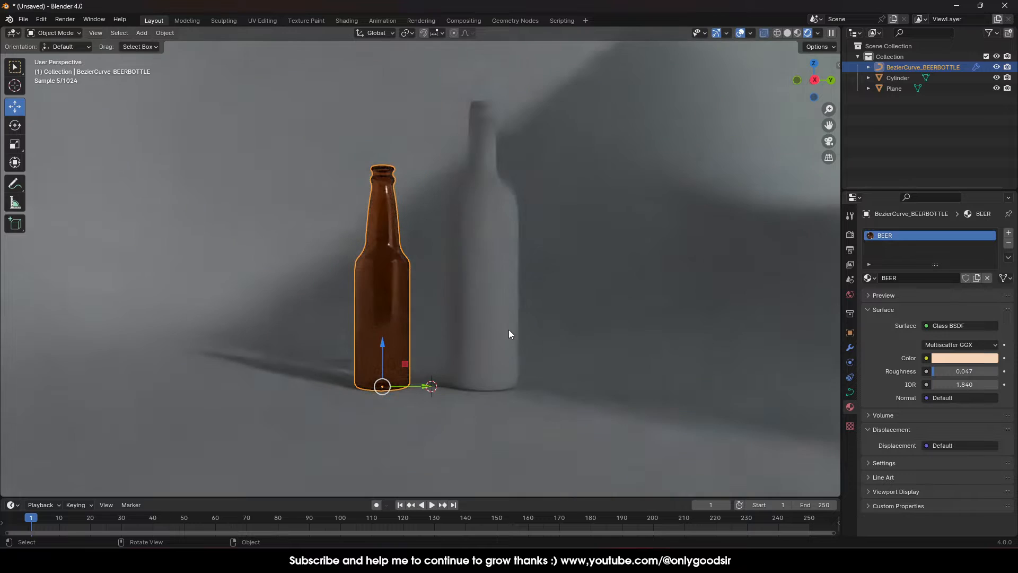
pyautogui.moveTo(572, 226); pyautogui.dragTo(559, 231, button='middle')
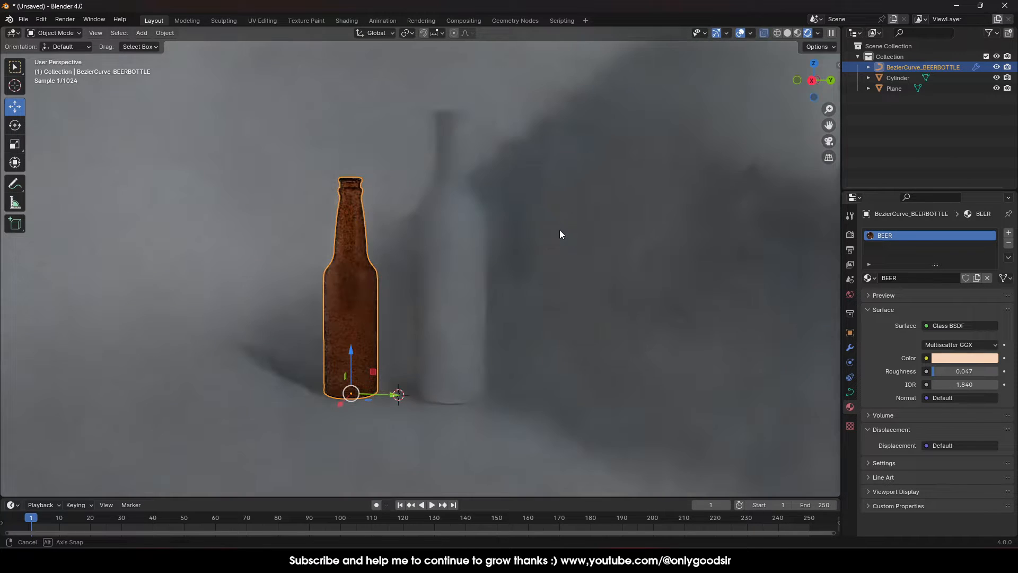
# - Give the wine bottle a new material and change its surface shader to Glass BSDF
pyautogui.click(465, 269)
pyautogui.keyDown('shift'); pyautogui.moveTo(519, 293); pyautogui.dragTo(498, 284, button='middle'); pyautogui.keyUp('shift')
pyautogui.scroll(1, 503, 289)
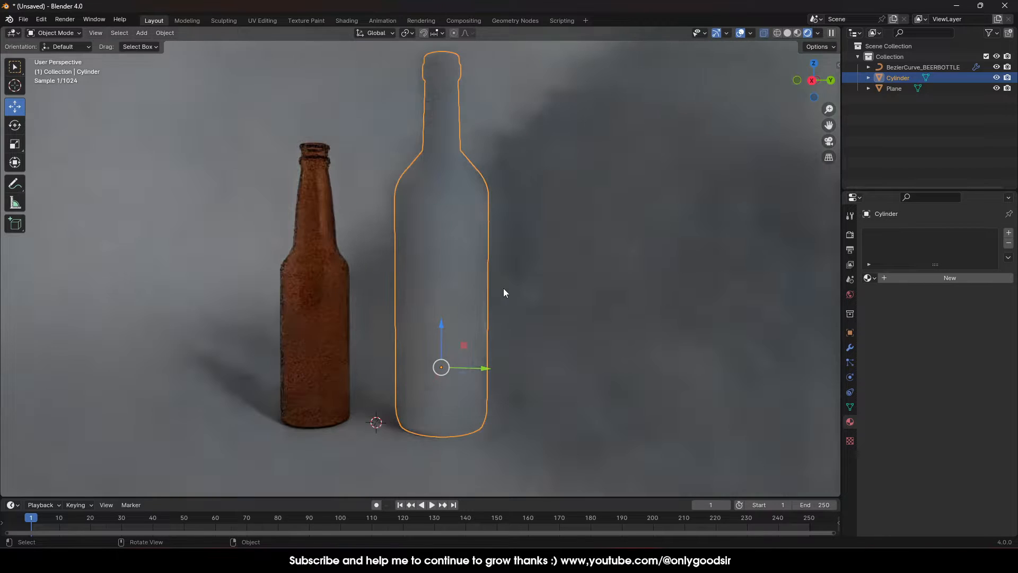
pyautogui.click(908, 281)
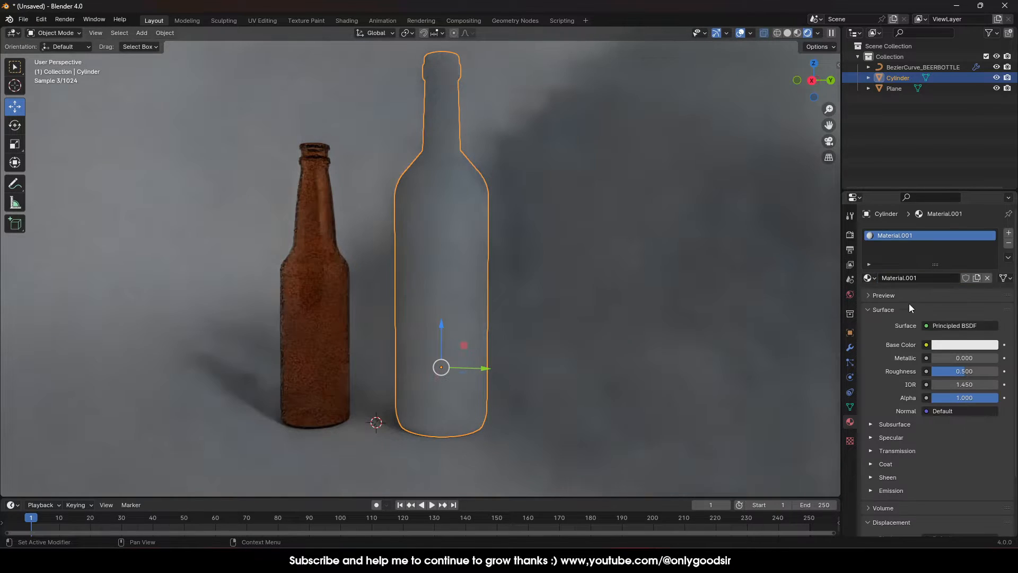
pyautogui.click(944, 325)
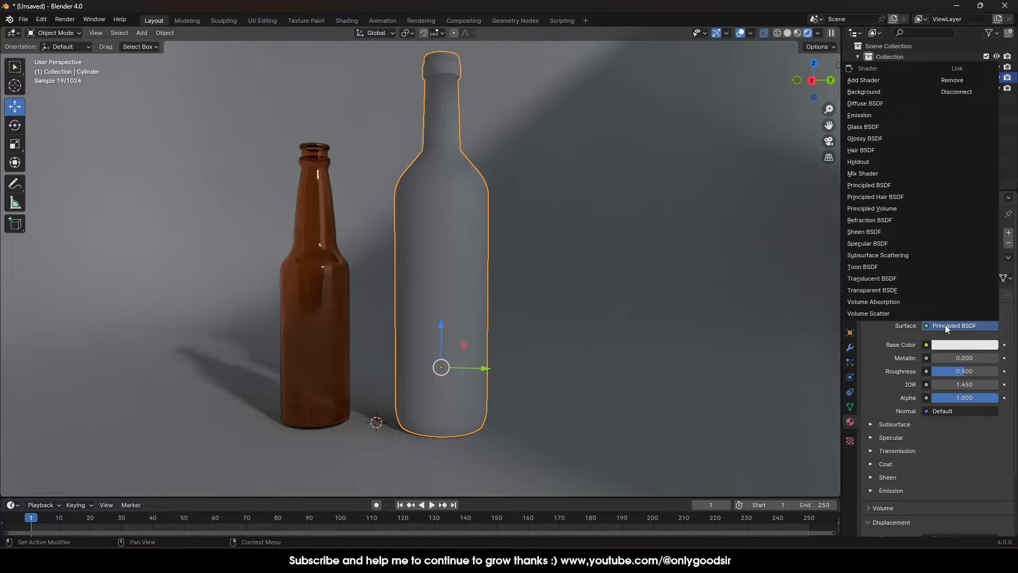
pyautogui.click(873, 127)
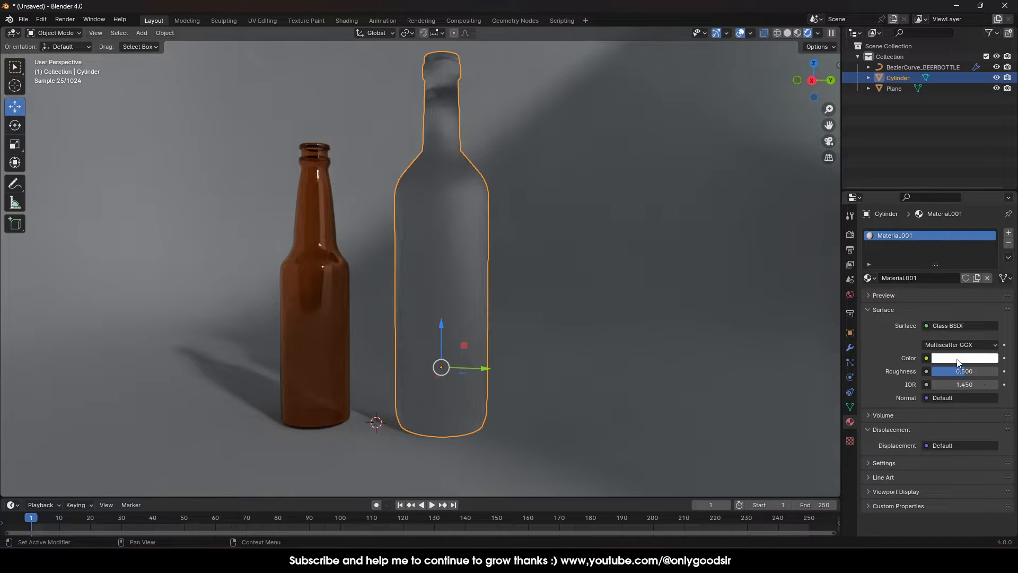
# - Tint the wine bottle's glass green with hue 0.329, saturation 0.646 and value 0.264, and set its roughness to 0.091
pyautogui.click(958, 359)
pyautogui.moveTo(987, 230); pyautogui.dragTo(918, 225)
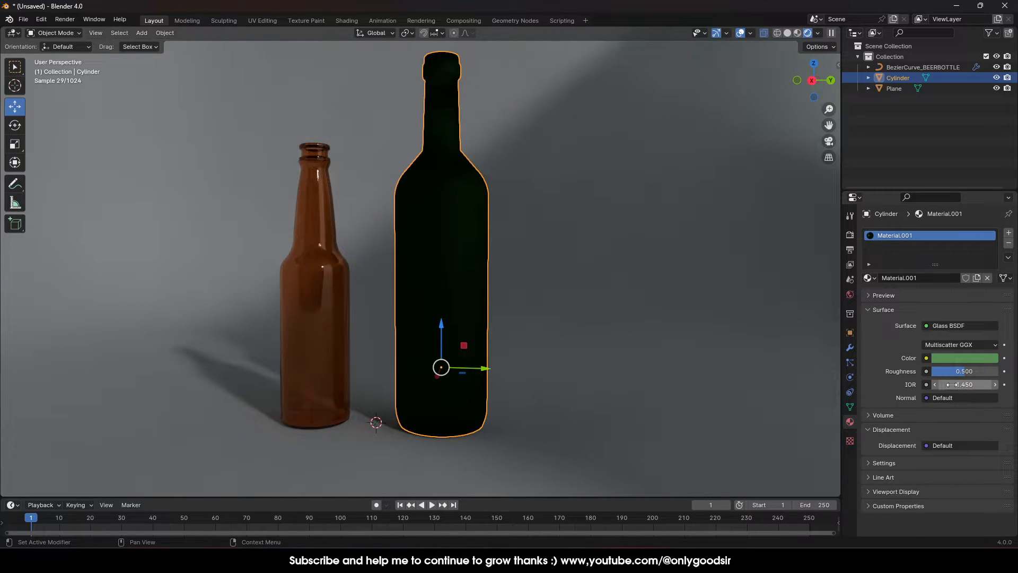
pyautogui.moveTo(961, 373); pyautogui.dragTo(943, 374)
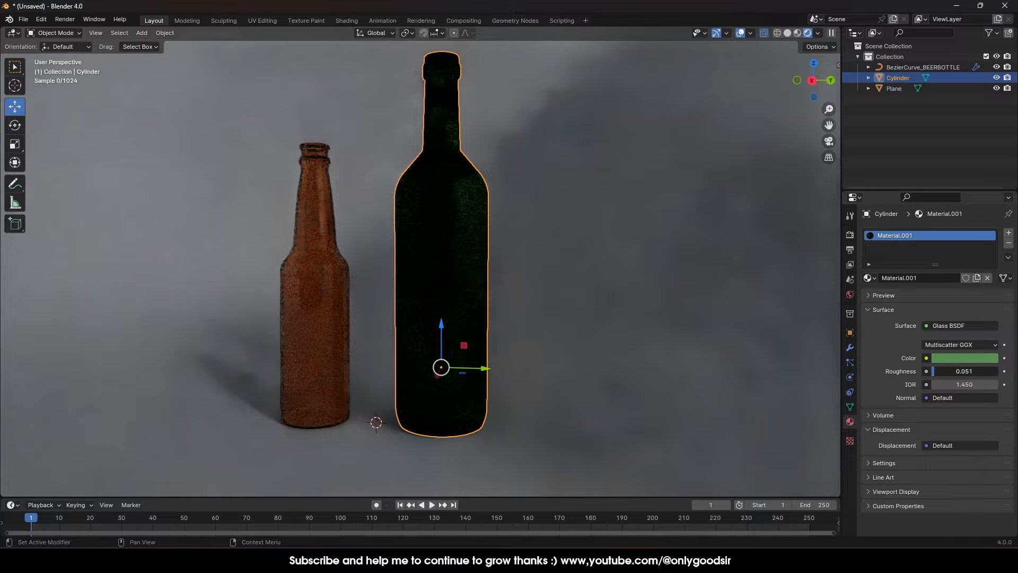
pyautogui.click(578, 305)
pyautogui.moveTo(575, 335); pyautogui.dragTo(466, 320, button='middle')
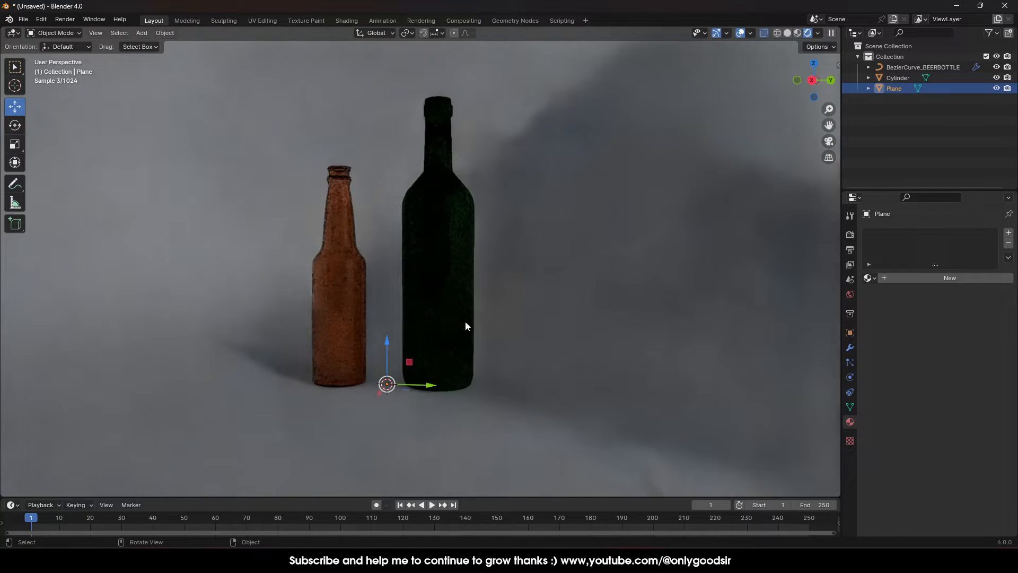
pyautogui.click(454, 246)
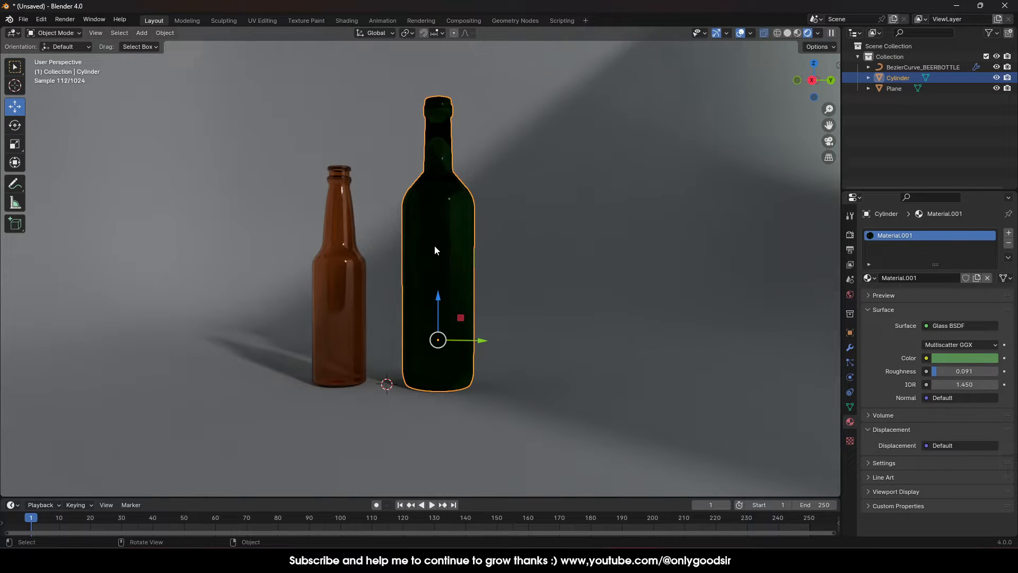
pyautogui.scroll(3, 450, 199)
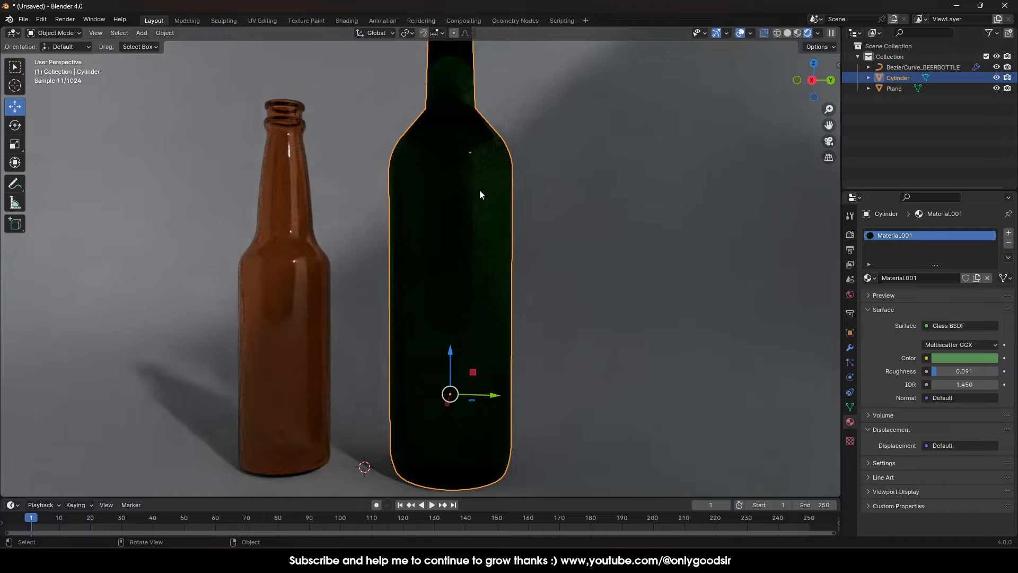
pyautogui.moveTo(480, 192); pyautogui.dragTo(466, 126, button='middle')
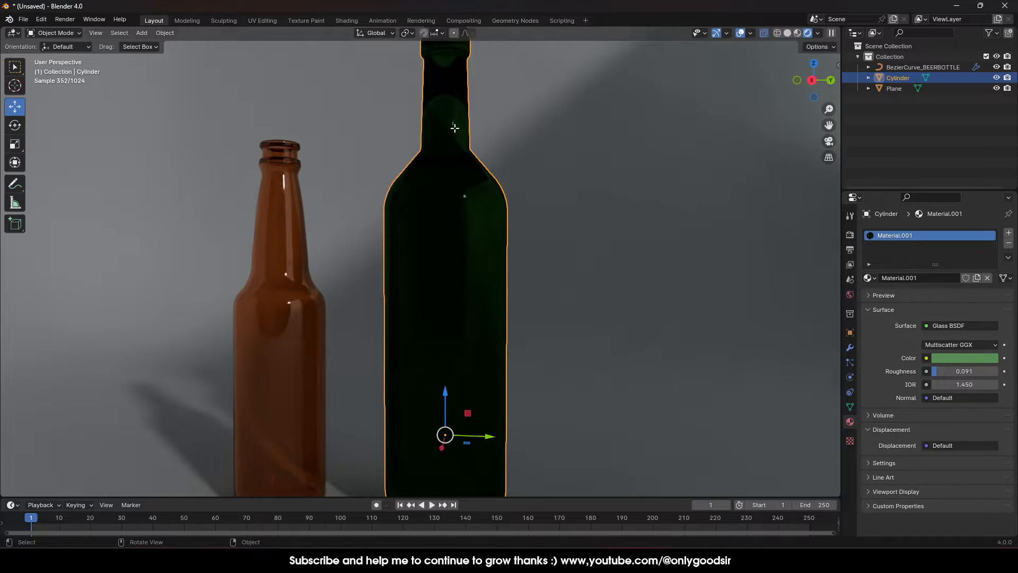
# - Duplicate the faces of the wine bottle's neck below the rim in place and separate them into their own object
pyautogui.press('Tab')
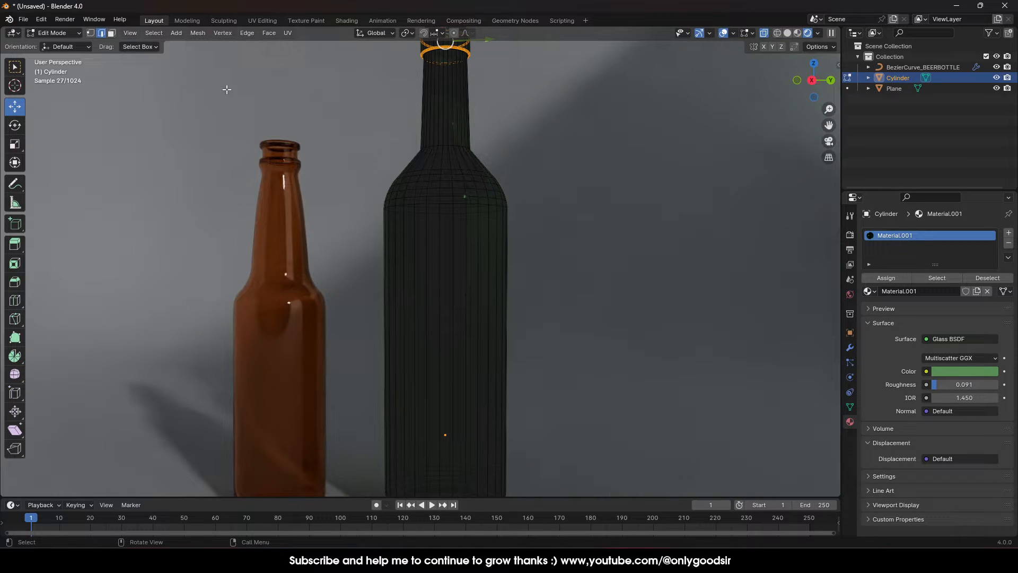
pyautogui.click(111, 33)
pyautogui.click(813, 81)
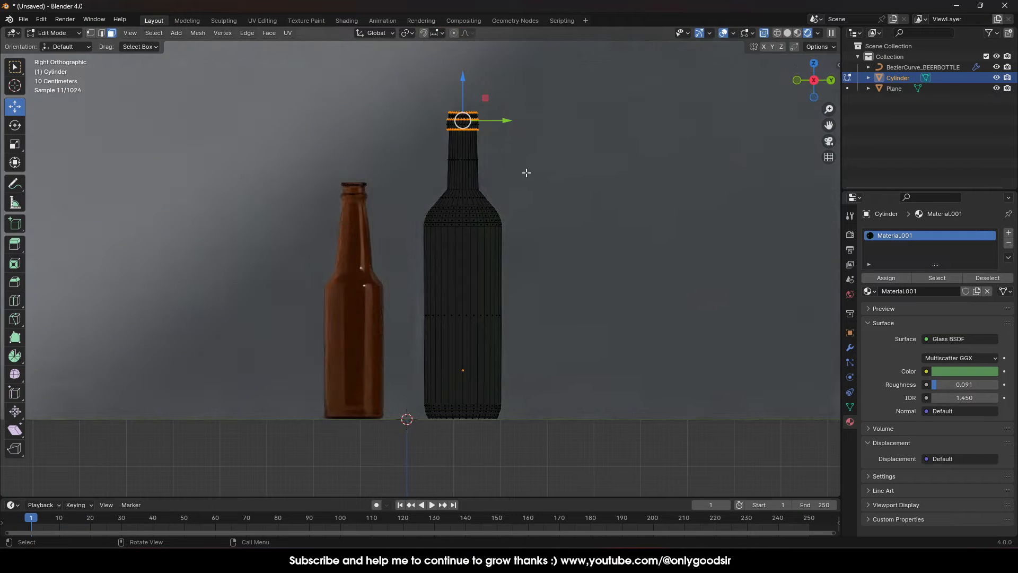
pyautogui.scroll(3, 512, 113)
pyautogui.moveTo(424, 111); pyautogui.dragTo(542, 149)
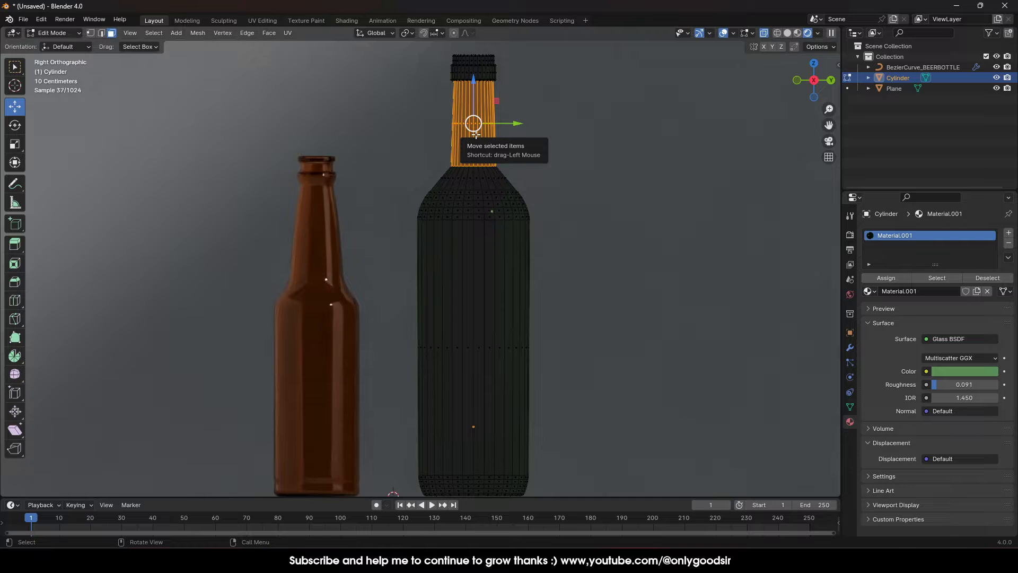
pyautogui.hotkey('shift', 'd')
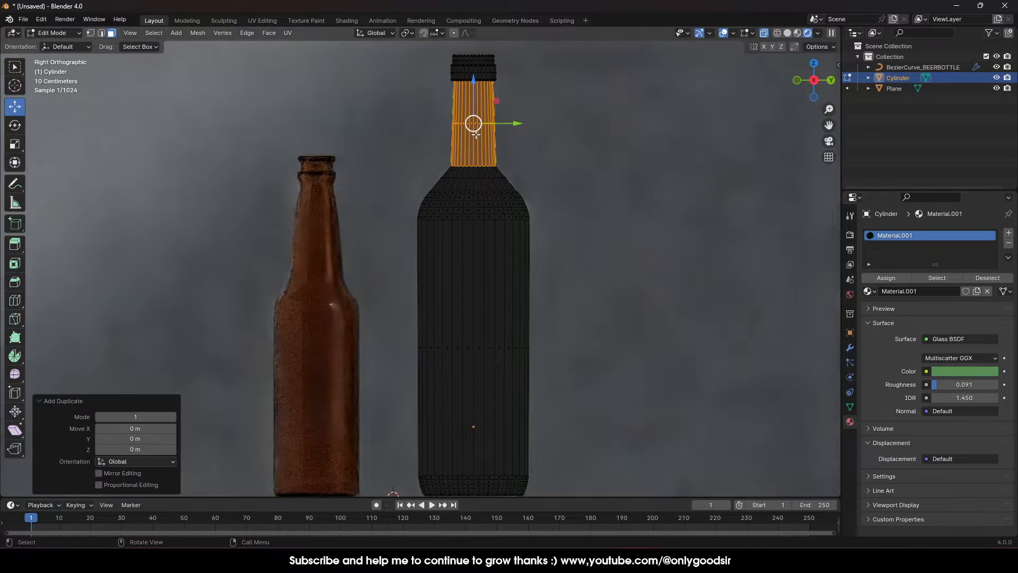
pyautogui.rightClick(487, 140)
pyautogui.hotkey('ctrl', 'f')
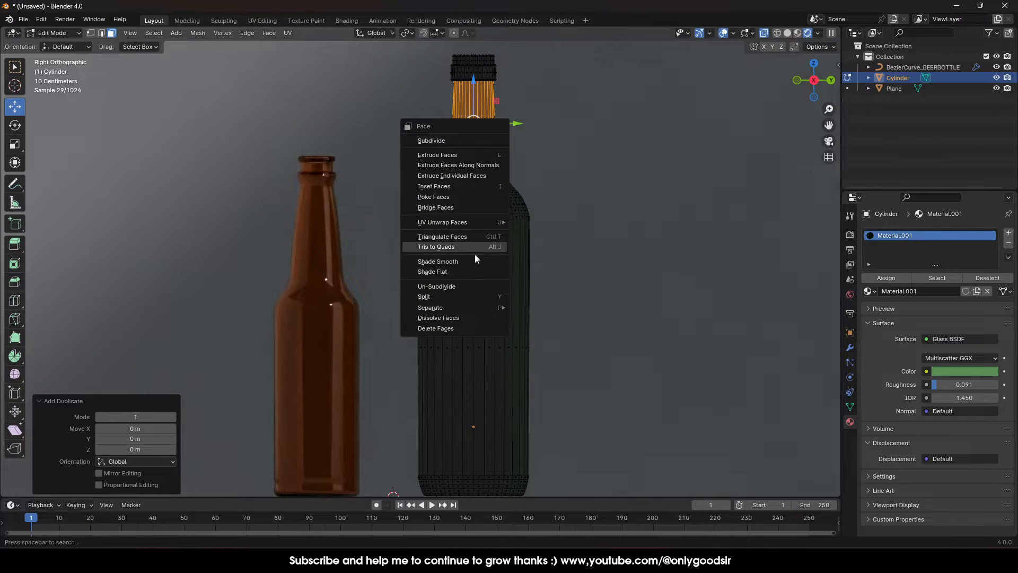
pyautogui.moveTo(459, 306)
pyautogui.click(534, 307)
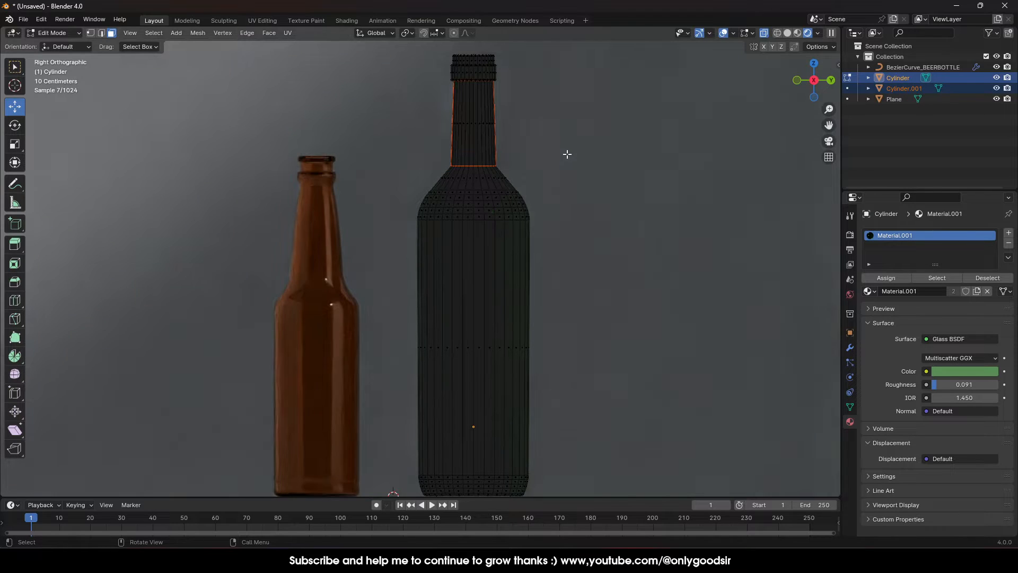
pyautogui.press('Tab')
# - Set the separated neck piece's origin to its center of mass (surface), and test a move along Y that is undone
pyautogui.click(545, 177)
pyautogui.click(483, 145)
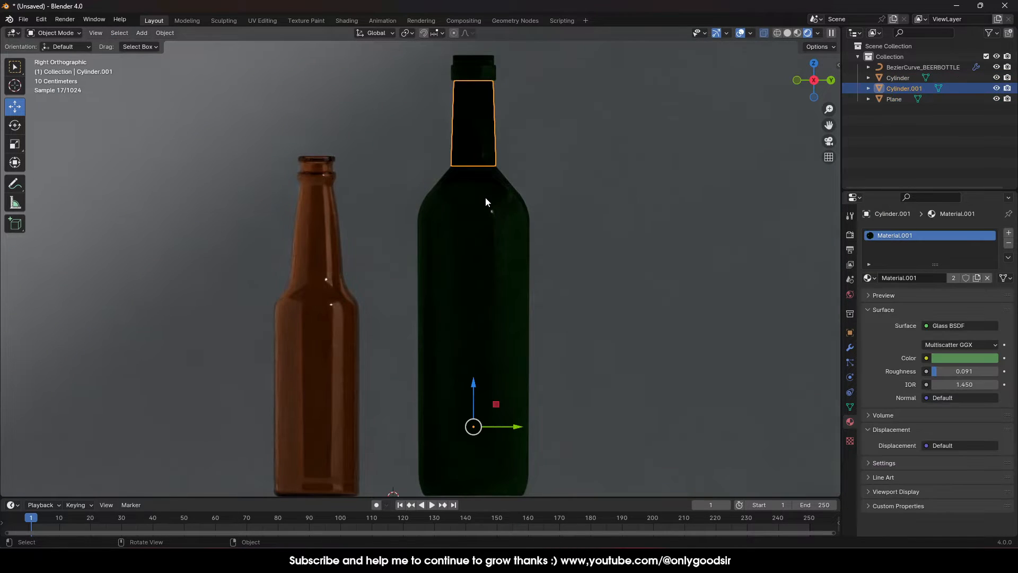
pyautogui.click(485, 197)
pyautogui.click(479, 157)
pyautogui.click(492, 186)
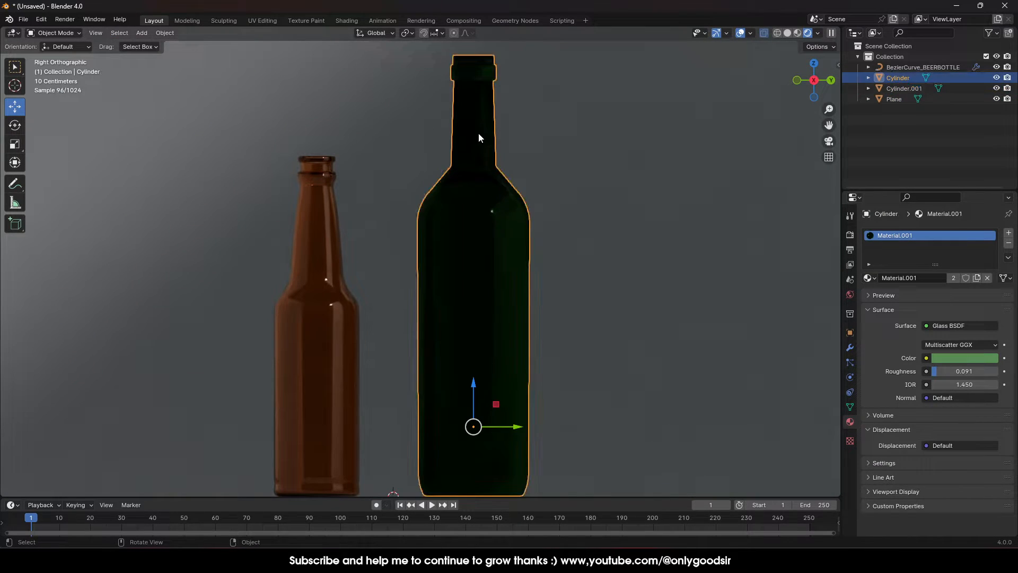
pyautogui.click(478, 132)
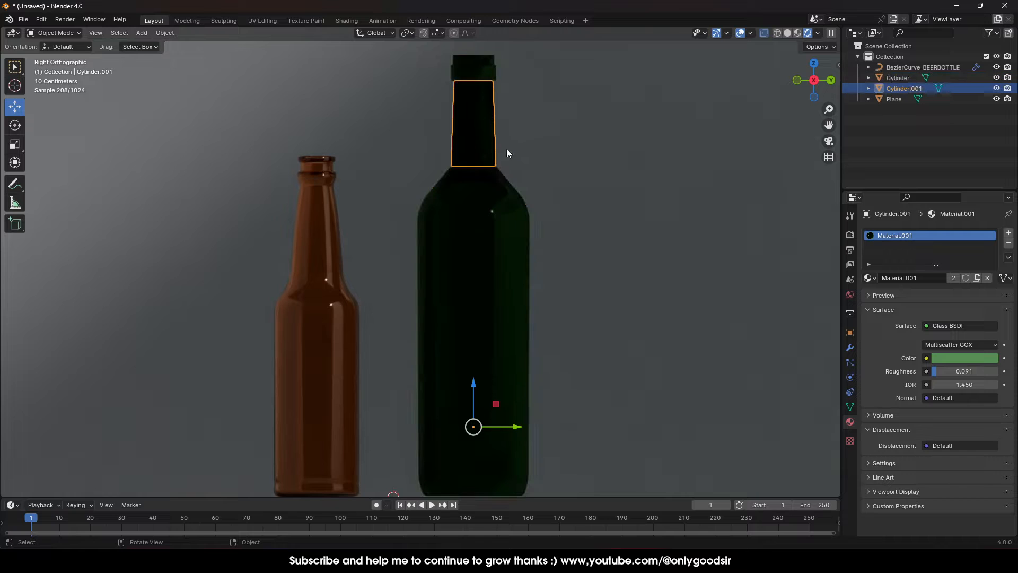
pyautogui.click(165, 33)
pyautogui.moveTo(180, 53)
pyautogui.click(321, 86)
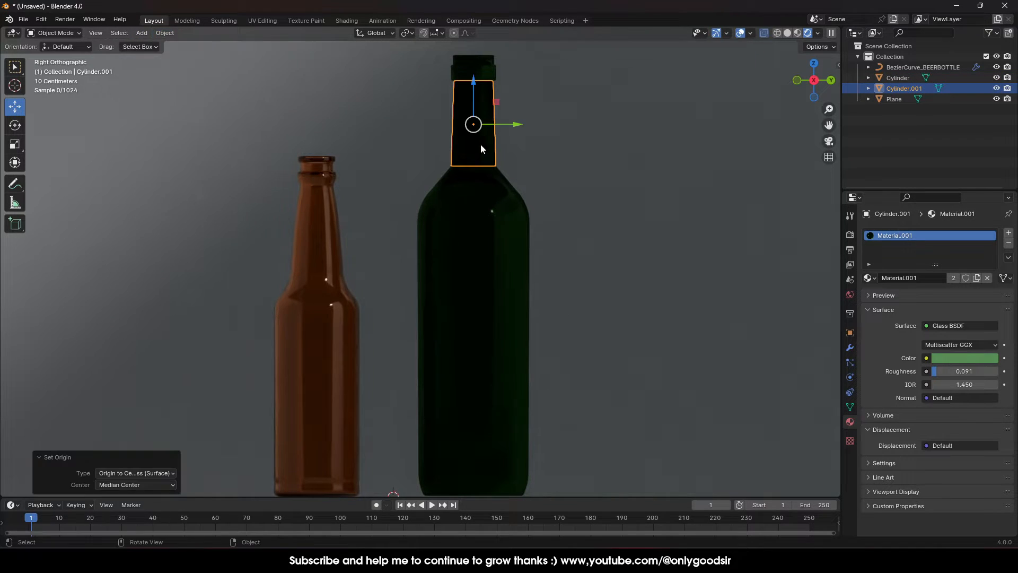
pyautogui.moveTo(517, 124); pyautogui.dragTo(559, 117)
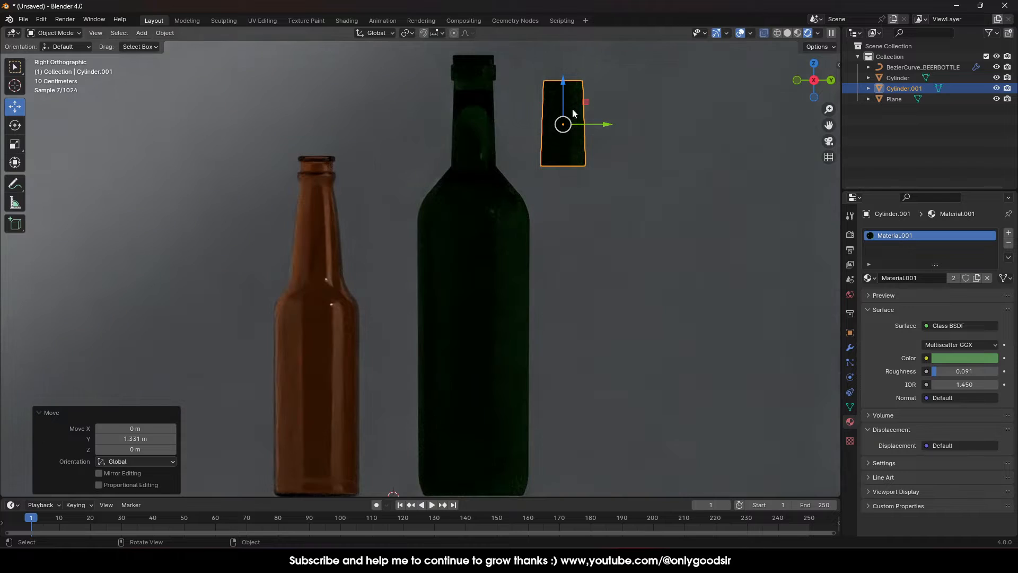
pyautogui.hotkey('ctrl', 'z')
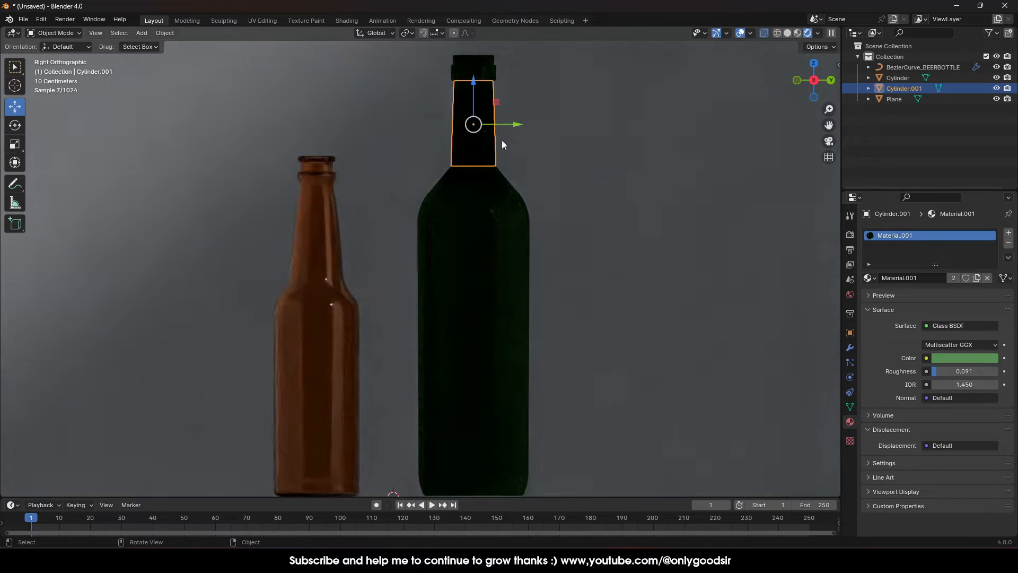
# - Replace the neck piece's shared glass material with a new Principled BSDF material in pinkish red
pyautogui.click(988, 278)
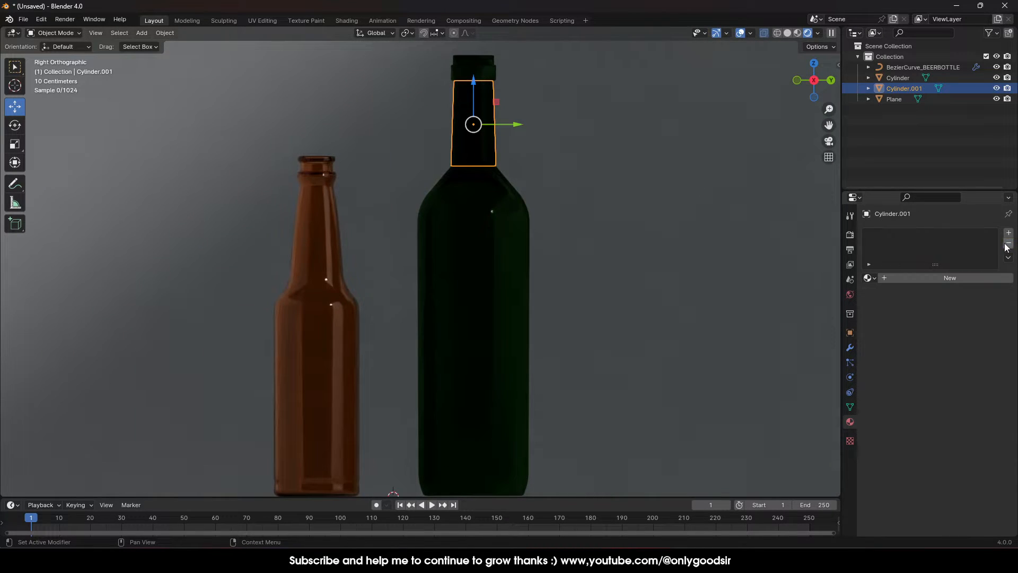
pyautogui.click(936, 281)
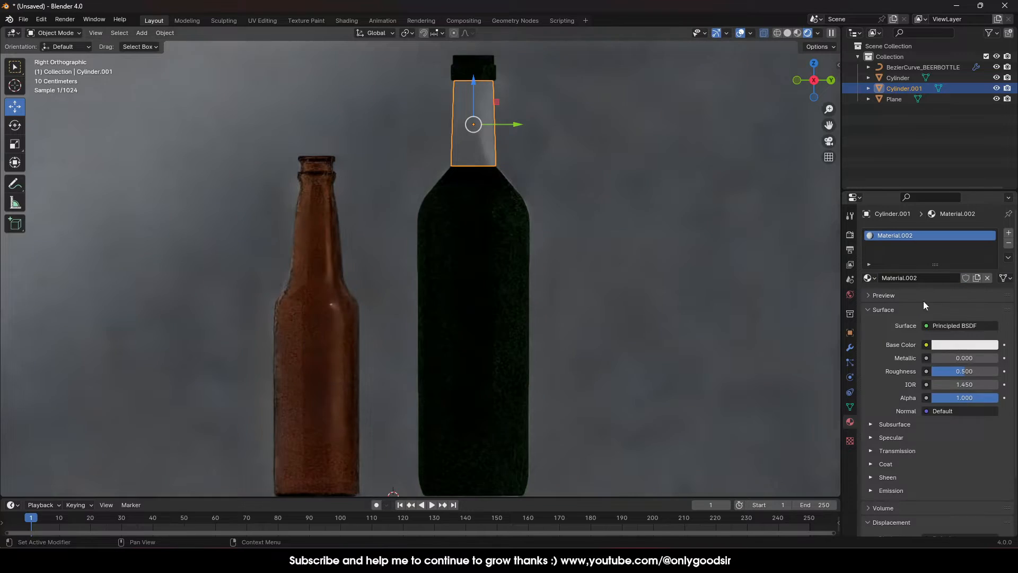
pyautogui.click(950, 346)
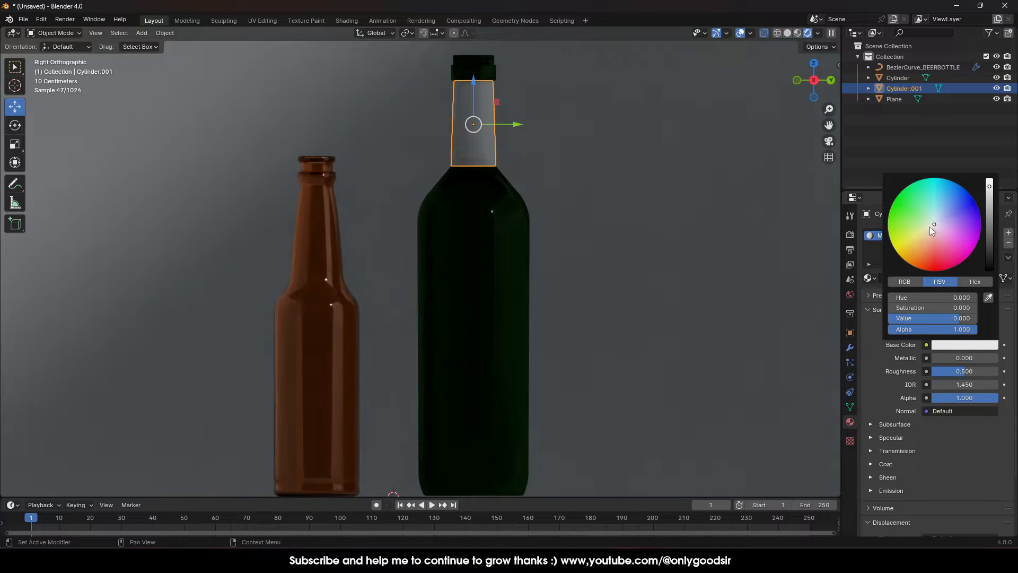
pyautogui.moveTo(932, 229); pyautogui.dragTo(948, 263)
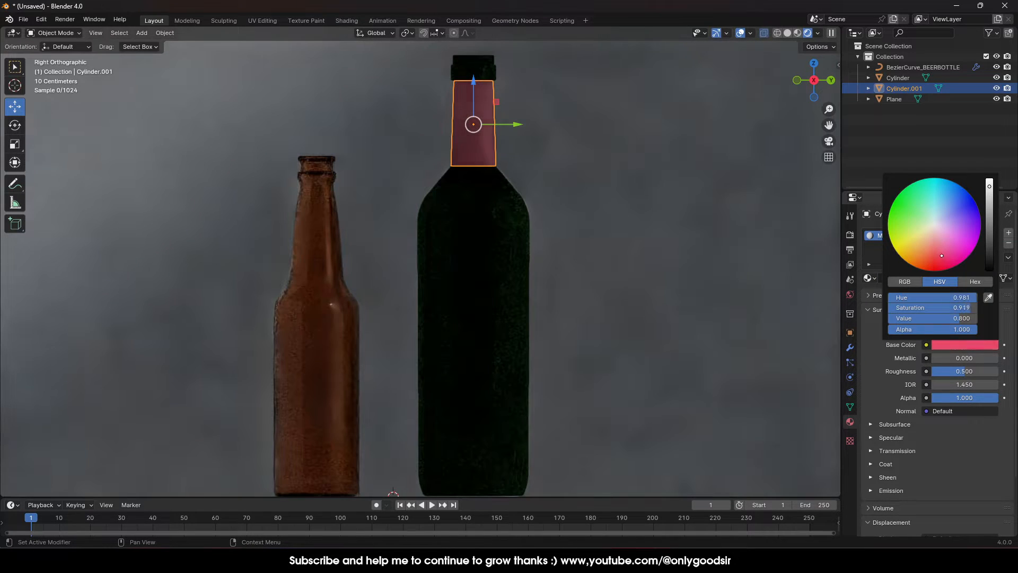
pyautogui.click(669, 180)
pyautogui.click(488, 128)
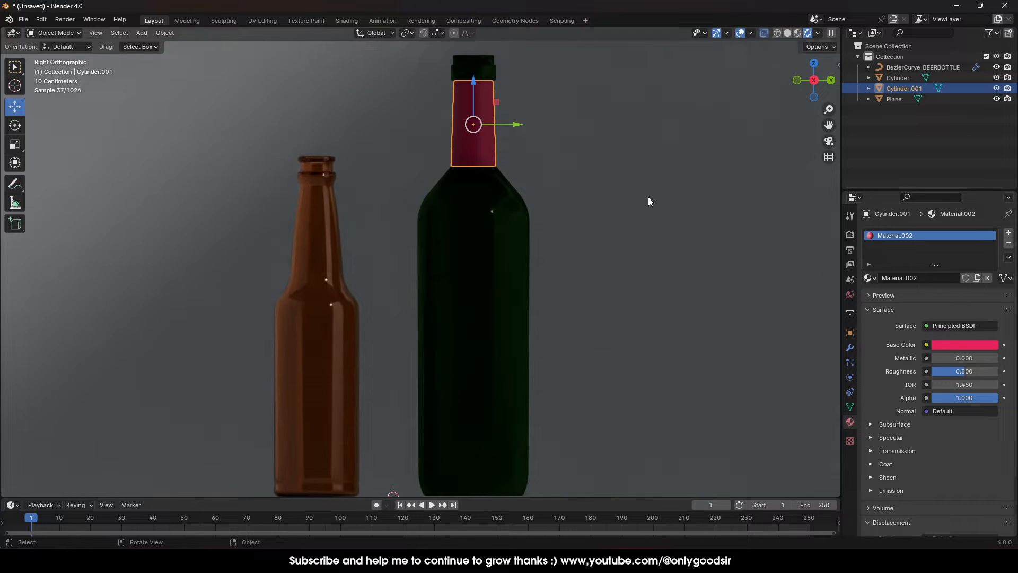
# - Recolor the neck piece's material green, with hue about 0.380, saturation about 0.988 and value about 0.803
pyautogui.click(958, 342)
pyautogui.click(936, 256)
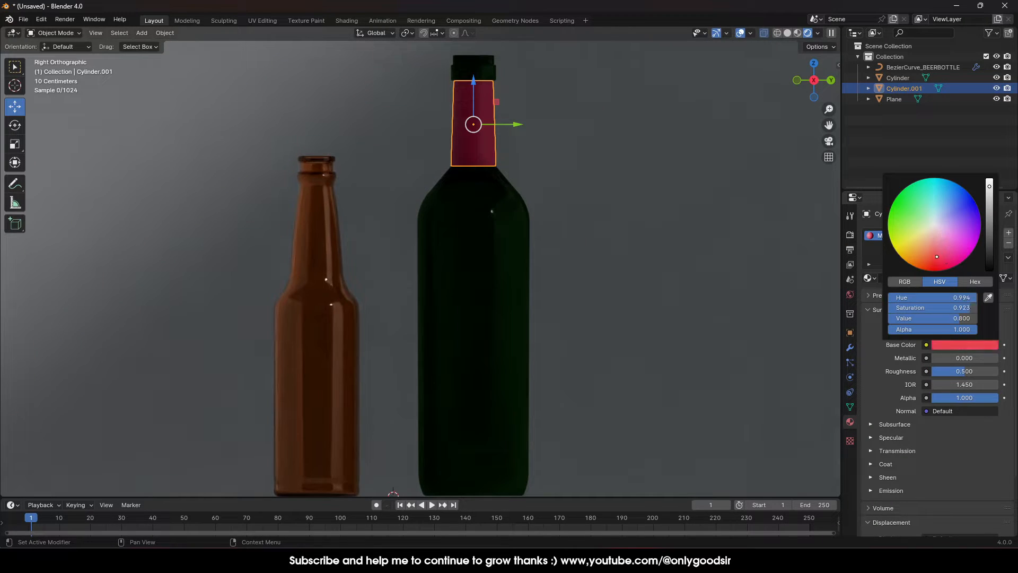
pyautogui.moveTo(937, 256)
pyautogui.mouseDown()
pyautogui.moveTo(957, 209)
pyautogui.moveTo(913, 208)
pyautogui.moveTo(931, 200)
pyautogui.moveTo(914, 187)
pyautogui.mouseUp()
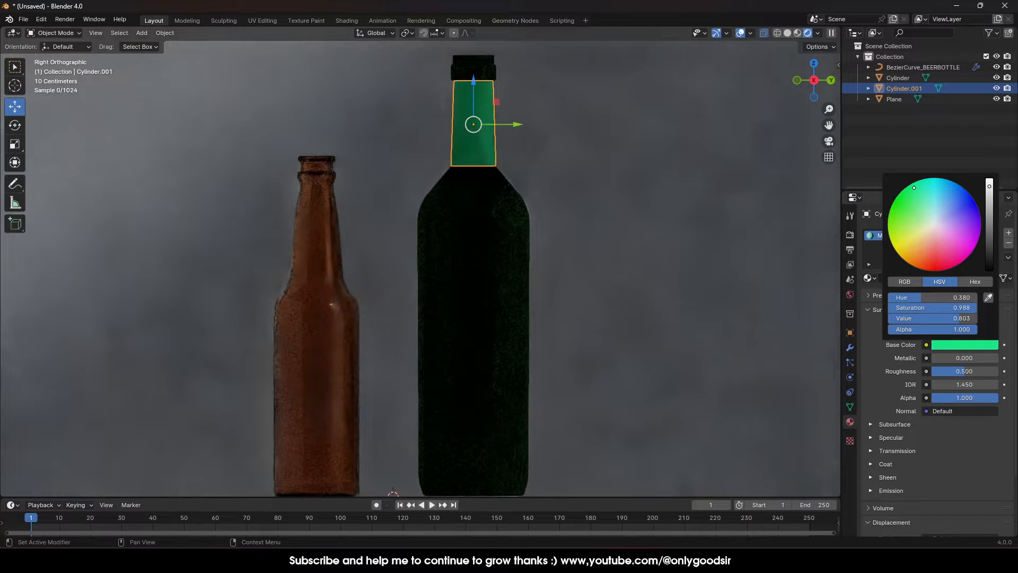
pyautogui.click(563, 188)
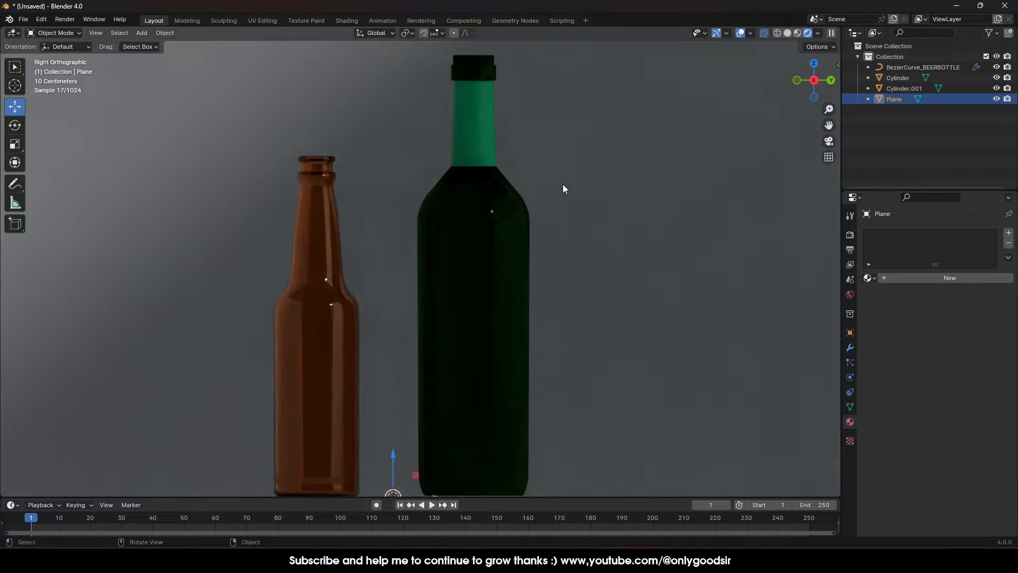
pyautogui.click(488, 116)
# - Change the wine bottle's glass color to a clear off-white with saturation 0 and value about 0.823
pyautogui.click(519, 212)
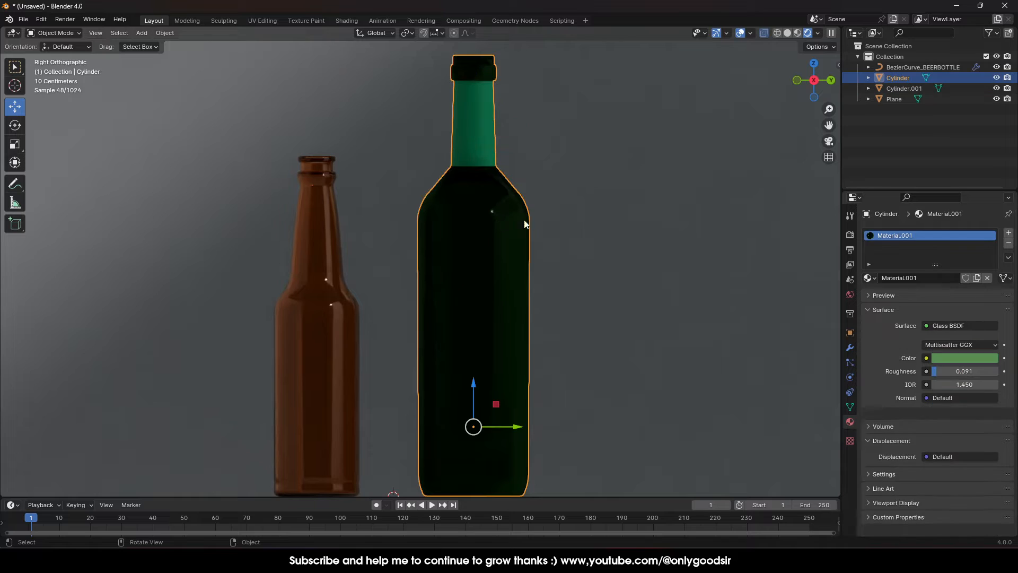
pyautogui.click(950, 359)
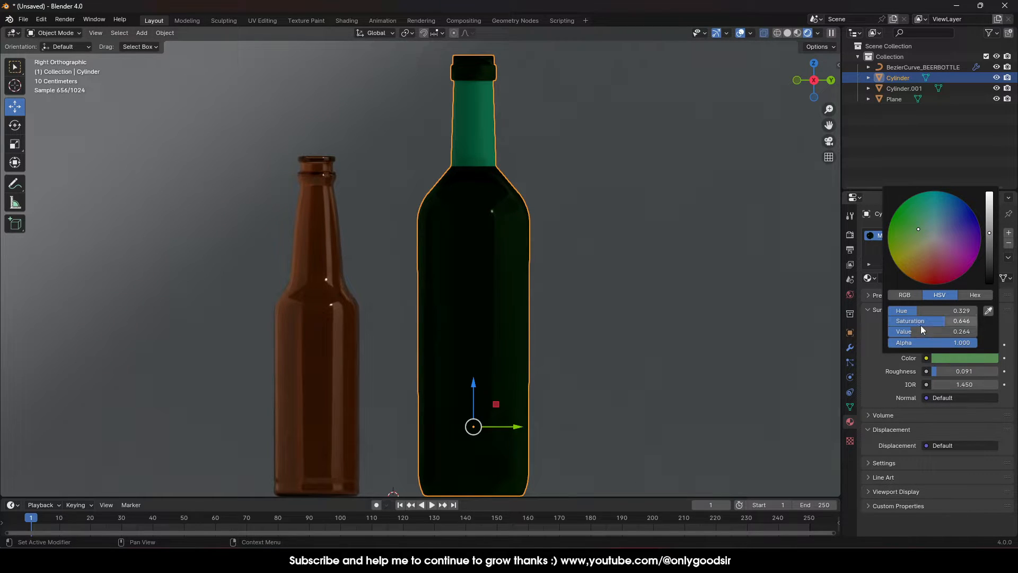
pyautogui.moveTo(927, 321)
pyautogui.mouseDown()
pyautogui.moveTo(896, 321)
pyautogui.moveTo(909, 332)
pyautogui.moveTo(899, 332)
pyautogui.moveTo(943, 332)
pyautogui.mouseUp()
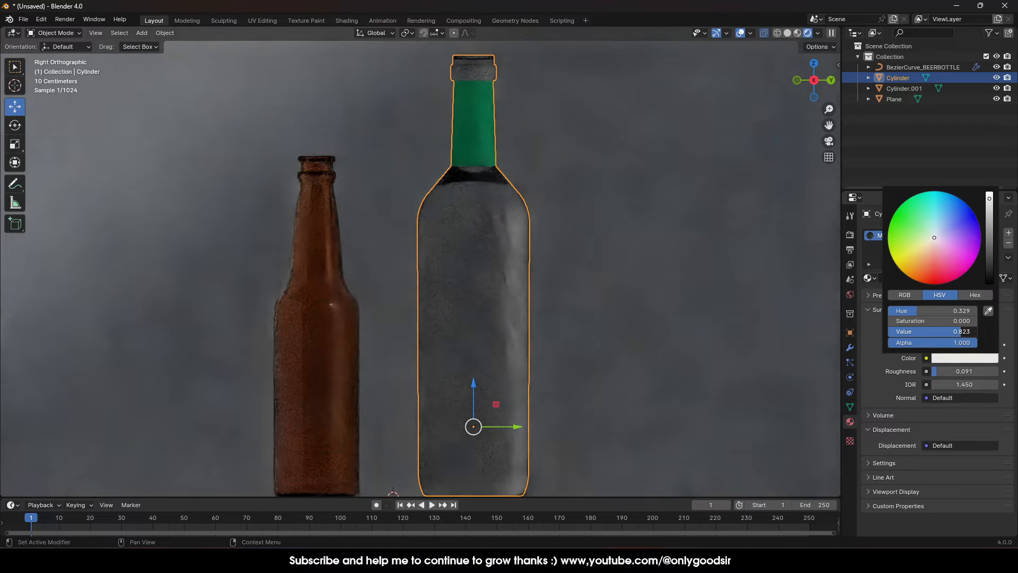
pyautogui.click(555, 293)
pyautogui.scroll(-2, 555, 290)
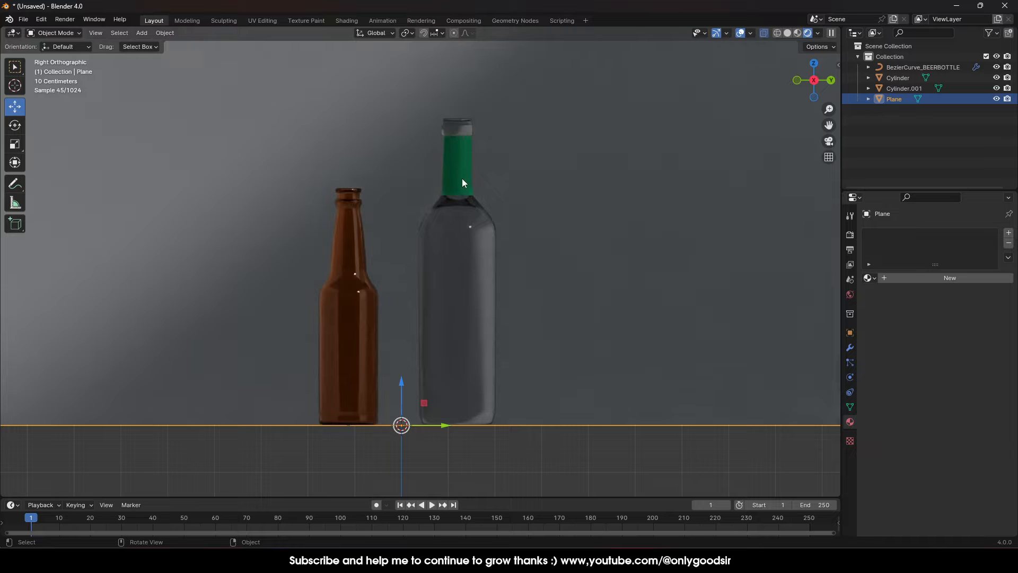
pyautogui.click(446, 178)
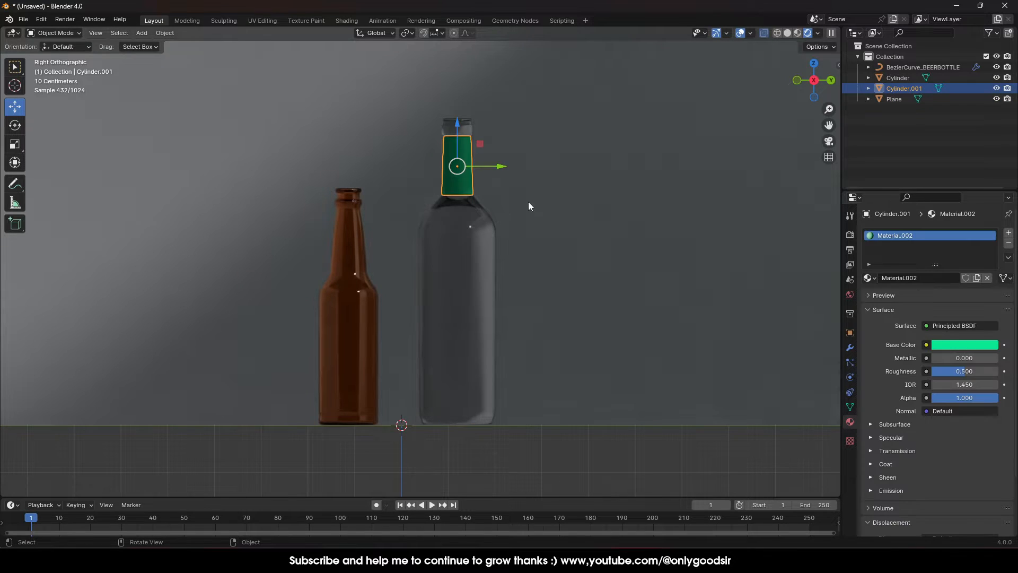
pyautogui.click(553, 222)
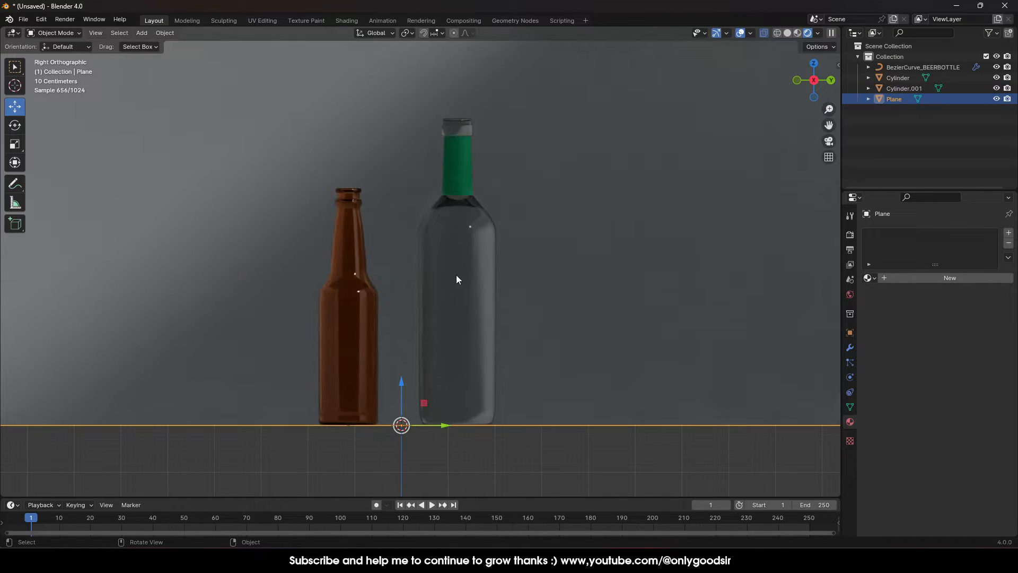
pyautogui.click(451, 306)
pyautogui.press('Tab')
pyautogui.moveTo(391, 273); pyautogui.dragTo(553, 359)
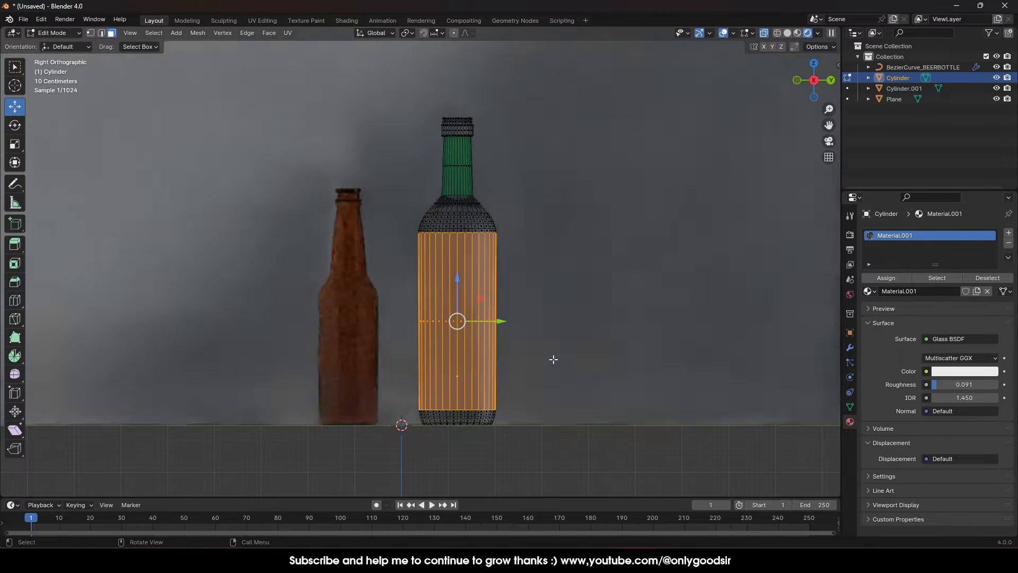
pyautogui.press('Tab')
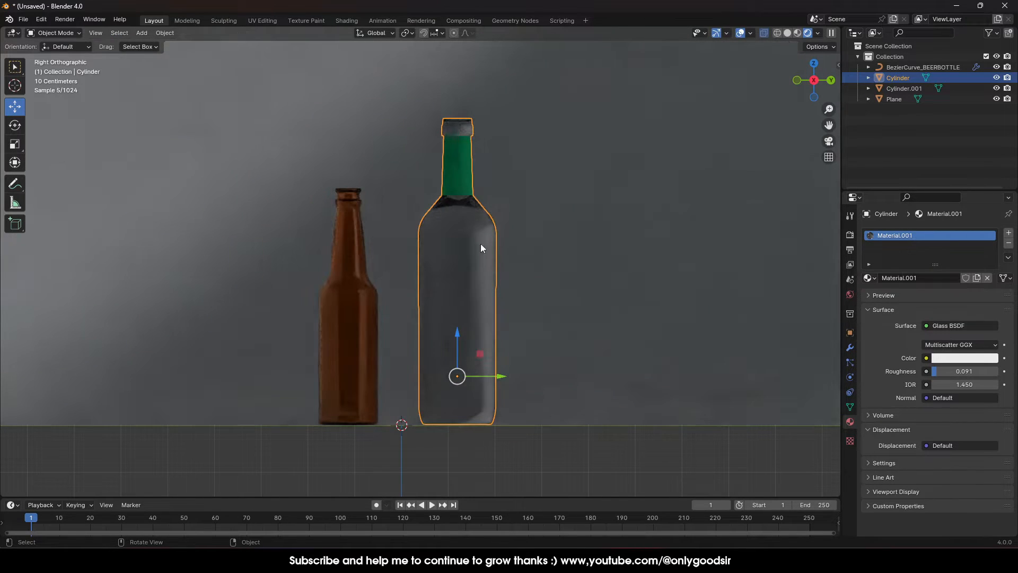
# - Add a mesh cylinder and move it about 2.28 m along Z and 1.20 m along Y onto the wine bottle's body
pyautogui.click(141, 33)
pyautogui.moveTo(180, 45)
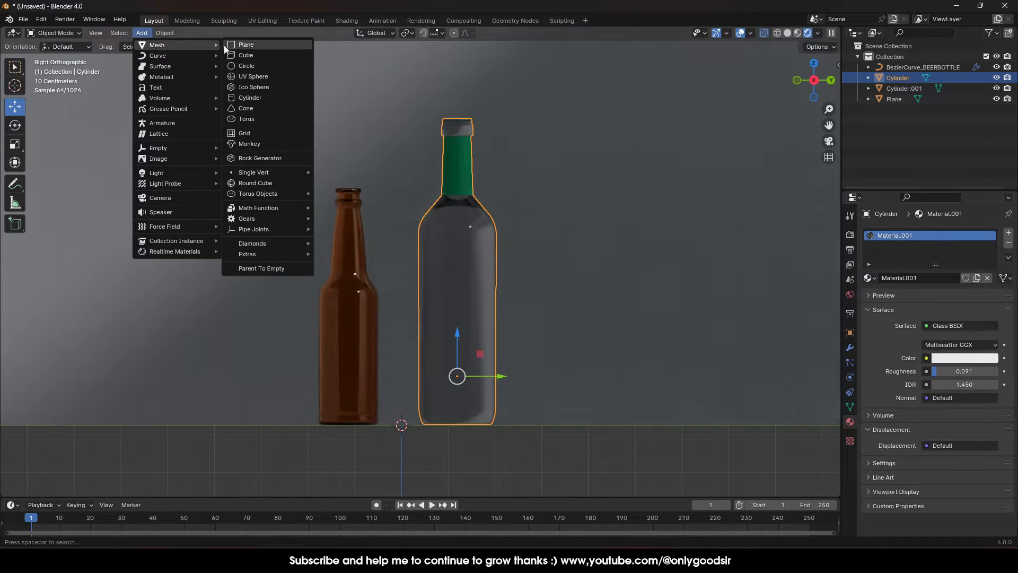
pyautogui.click(248, 98)
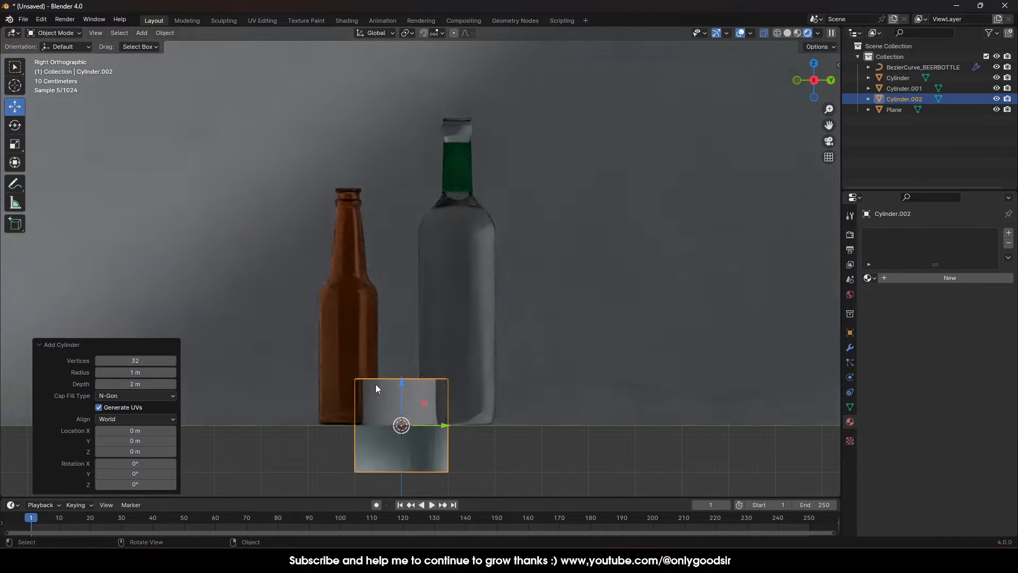
pyautogui.moveTo(400, 393); pyautogui.dragTo(401, 288)
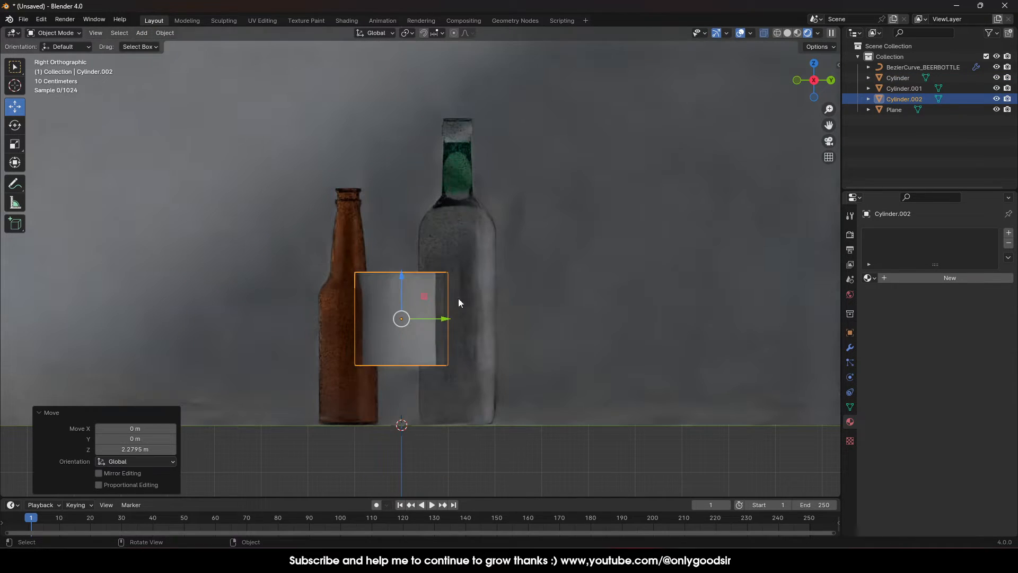
pyautogui.moveTo(445, 315); pyautogui.dragTo(501, 314)
# - Scale the new cylinder uniformly by about 0.838 to wrap around the bottle's body, and check the fit in solid shading
pyautogui.press('z')
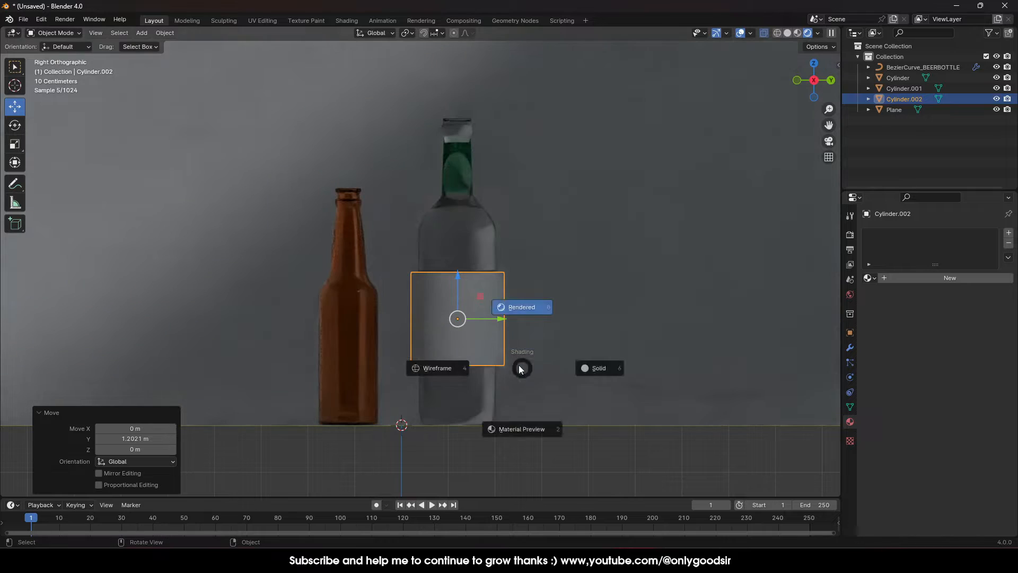
pyautogui.press('s')
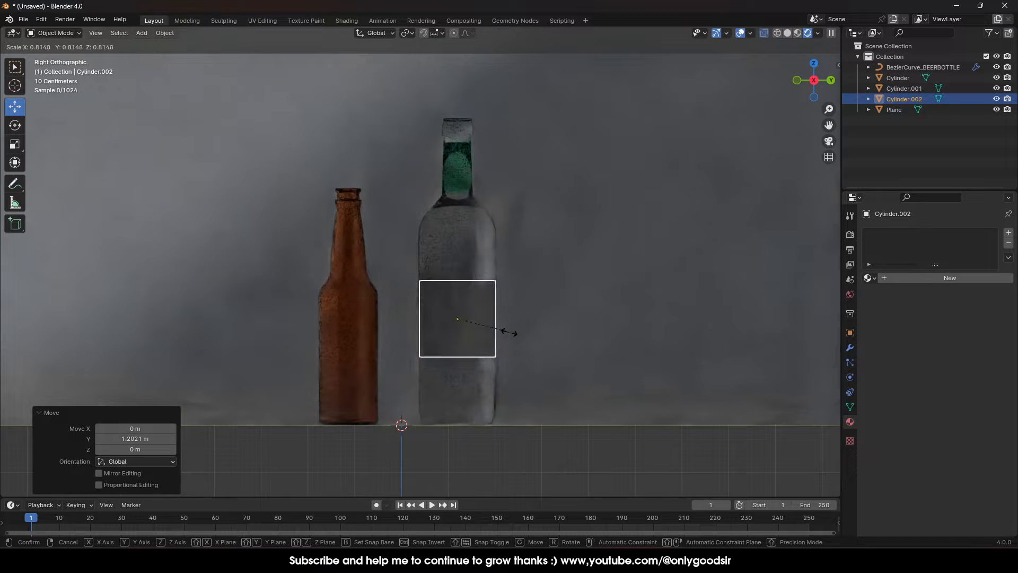
pyautogui.click(511, 333)
pyautogui.moveTo(512, 333)
pyautogui.mouseDown(button='middle')
pyautogui.moveTo(460, 321)
pyautogui.moveTo(476, 348)
pyautogui.moveTo(509, 298)
pyautogui.moveTo(509, 351)
pyautogui.mouseUp(button='middle')
pyautogui.click(787, 33)
pyautogui.scroll(2, 509, 351)
pyautogui.keyDown('shift'); pyautogui.moveTo(565, 366); pyautogui.dragTo(526, 265, button='middle'); pyautogui.keyUp('shift')
pyautogui.scroll(2, 526, 303)
pyautogui.press('s')
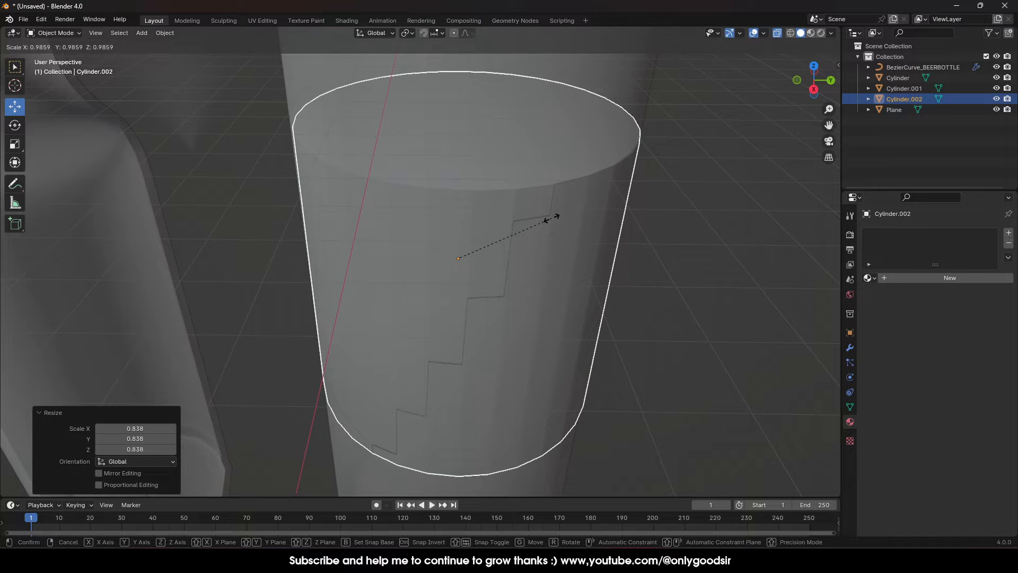
pyautogui.click(552, 218)
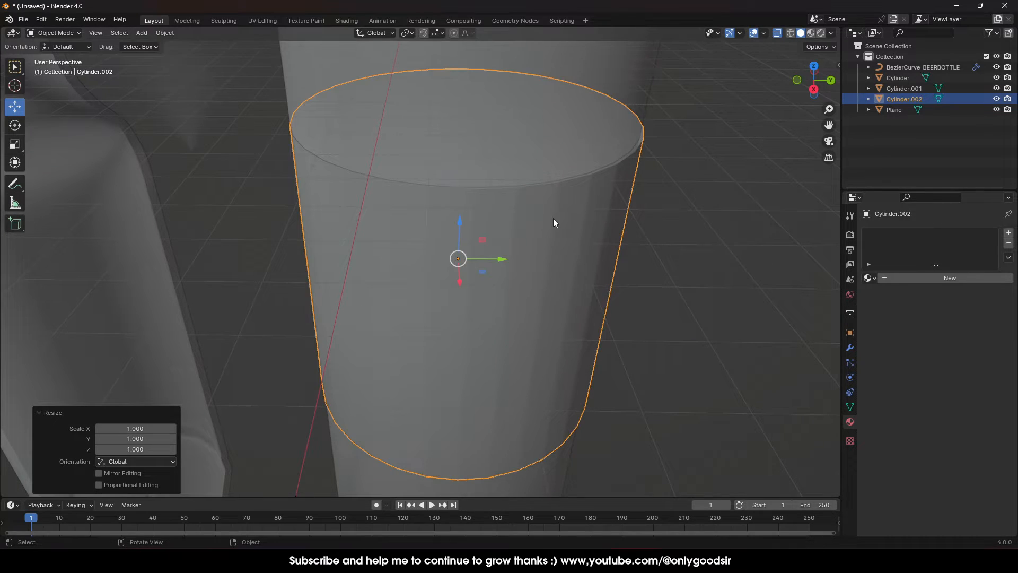
# - Delete the cylinder's top and bottom cap faces, leaving an open tube for the label
pyautogui.press('Tab')
pyautogui.click(466, 114)
pyautogui.moveTo(501, 331); pyautogui.dragTo(507, 257, button='middle')
pyautogui.moveTo(512, 176); pyautogui.dragTo(448, 114, button='middle')
pyautogui.keyDown('shift'); pyautogui.click(440, 93); pyautogui.keyUp('shift')
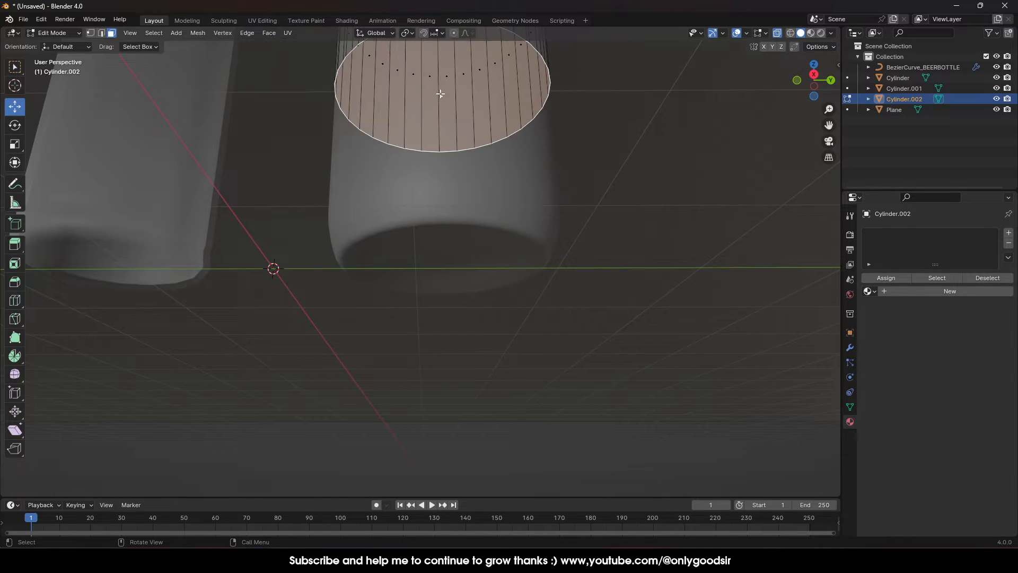
pyautogui.press('x')
pyautogui.click(438, 116)
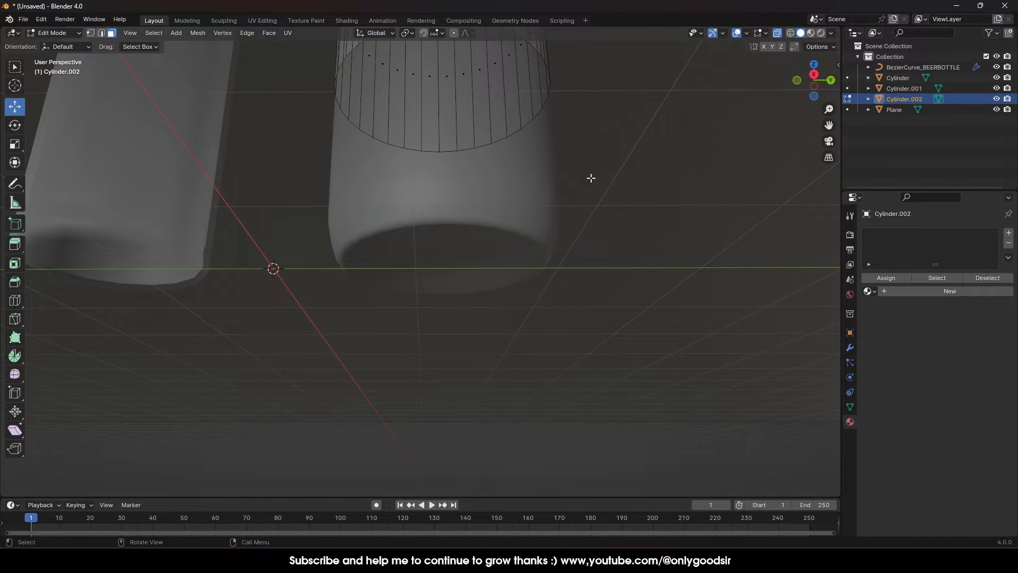
pyautogui.press('Tab')
# - Shade the label tube smooth and raise it slightly along Z on the wine bottle
pyautogui.moveTo(582, 187); pyautogui.dragTo(527, 212, button='middle')
pyautogui.rightClick(469, 211)
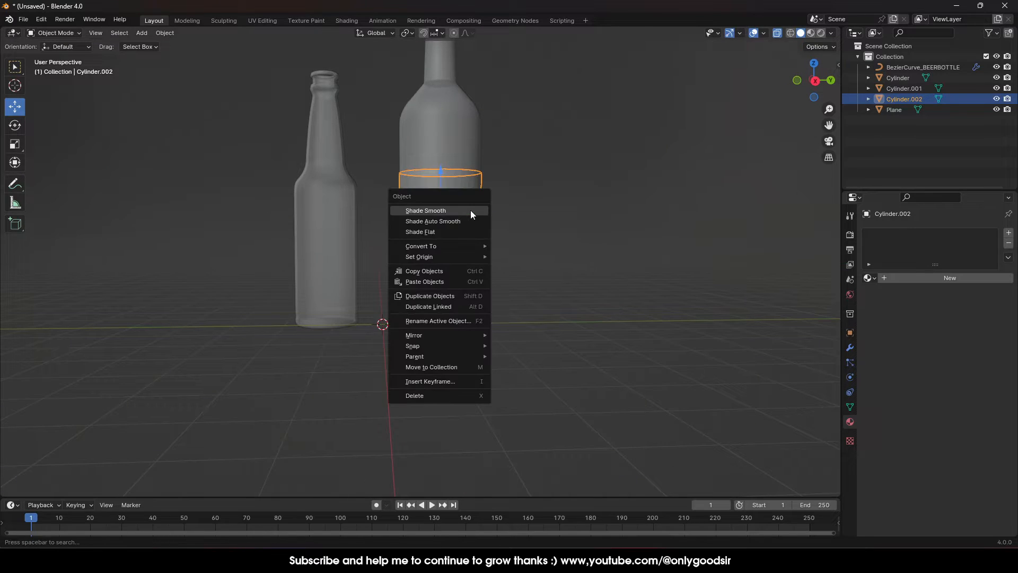
pyautogui.click(456, 210)
pyautogui.click(557, 176)
pyautogui.moveTo(557, 176); pyautogui.dragTo(452, 246, button='middle')
pyautogui.click(452, 246)
pyautogui.moveTo(440, 209)
pyautogui.mouseDown()
pyautogui.moveTo(441, 190)
pyautogui.moveTo(441, 199)
pyautogui.mouseUp()
pyautogui.click(574, 233)
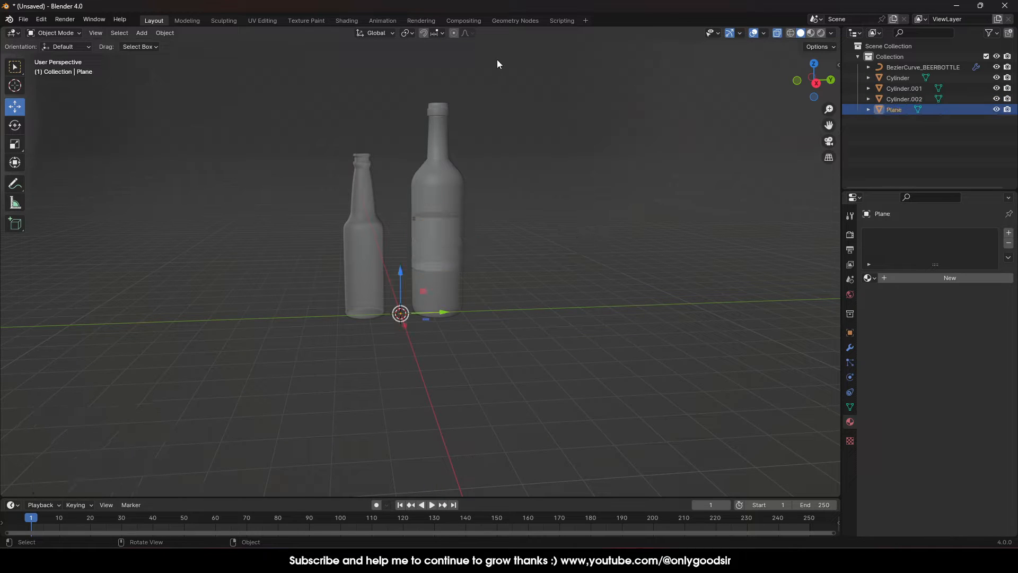
# - Switch to rendered shading and stretch the label tube along Z by a factor of about 1.318
pyautogui.click(821, 34)
pyautogui.scroll(4, 519, 255)
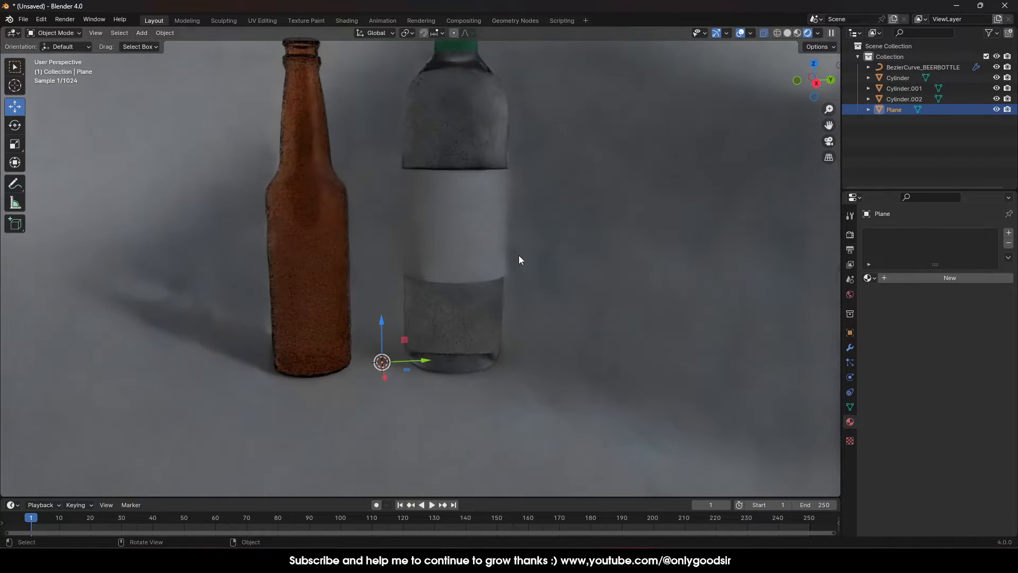
pyautogui.keyDown('shift'); pyautogui.moveTo(514, 206); pyautogui.dragTo(510, 299, button='middle'); pyautogui.keyUp('shift')
pyautogui.scroll(2, 507, 284)
pyautogui.click(495, 300)
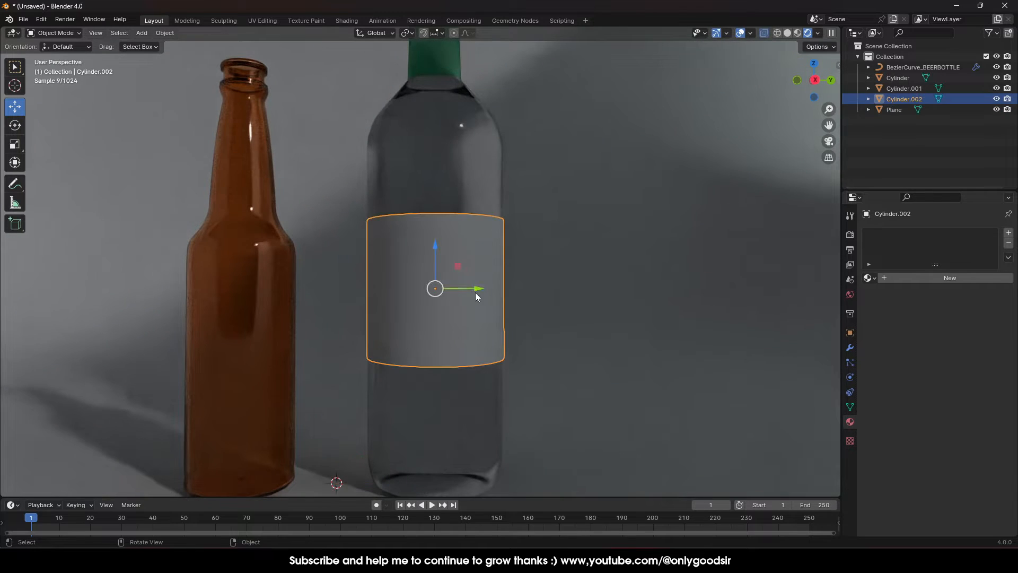
pyautogui.click(15, 151)
pyautogui.moveTo(435, 243)
pyautogui.mouseDown()
pyautogui.moveTo(433, 218)
pyautogui.moveTo(434, 228)
pyautogui.mouseUp()
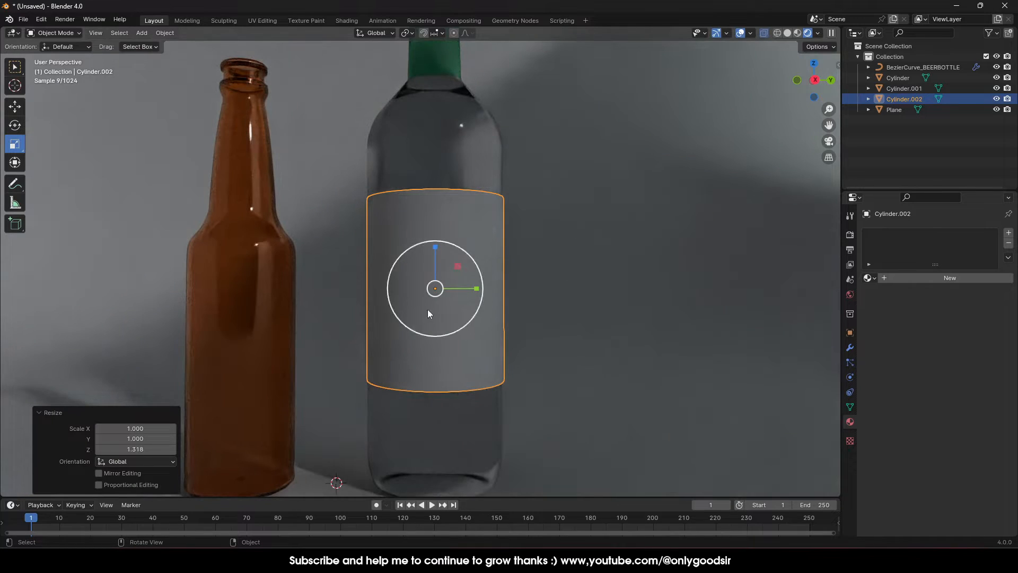
# - Give the label tube a new Principled BSDF material and open it in the Shading workspace with an enlarged node editor
pyautogui.click(902, 278)
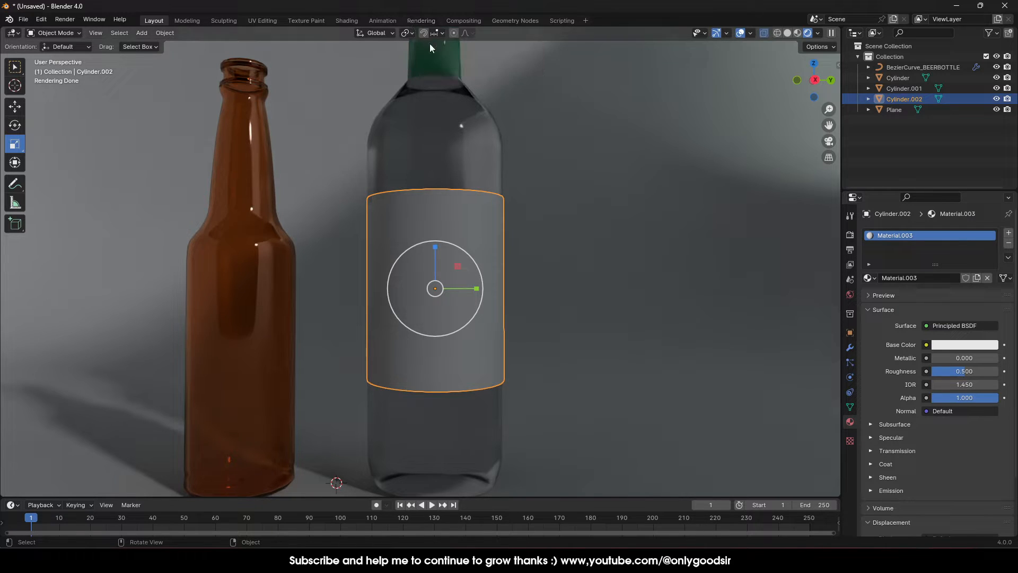
pyautogui.click(347, 21)
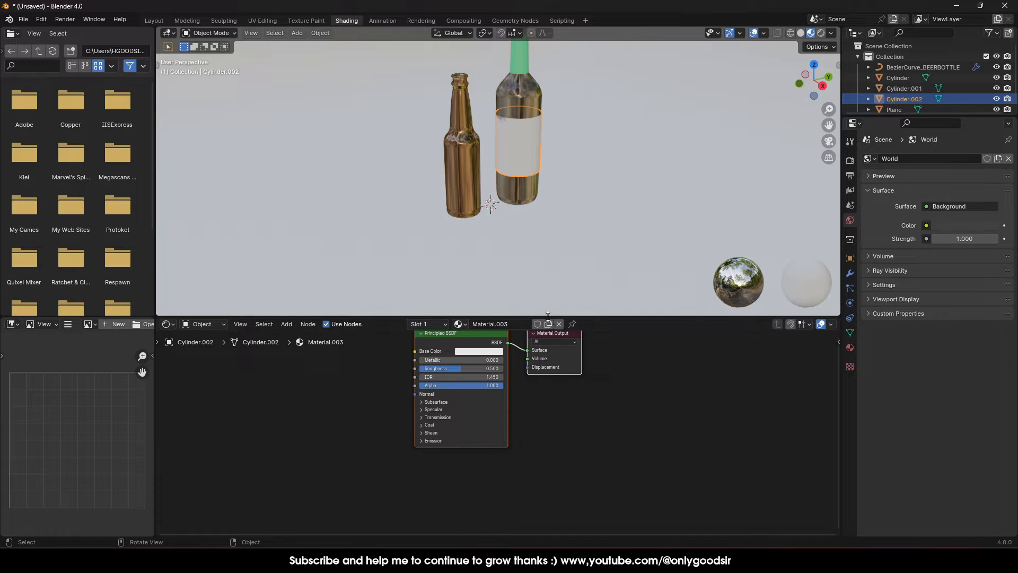
pyautogui.moveTo(552, 317); pyautogui.dragTo(583, 225)
pyautogui.moveTo(600, 348); pyautogui.dragTo(648, 351, button='middle')
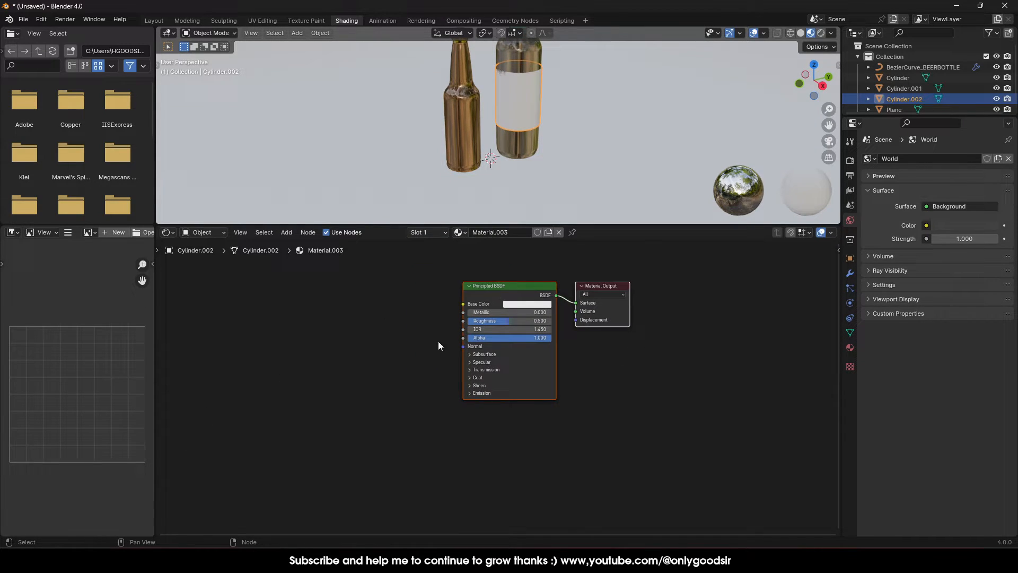
# - Add an Image Texture node to the label material and try to open an image from the Desktop folder
pyautogui.click(264, 233)
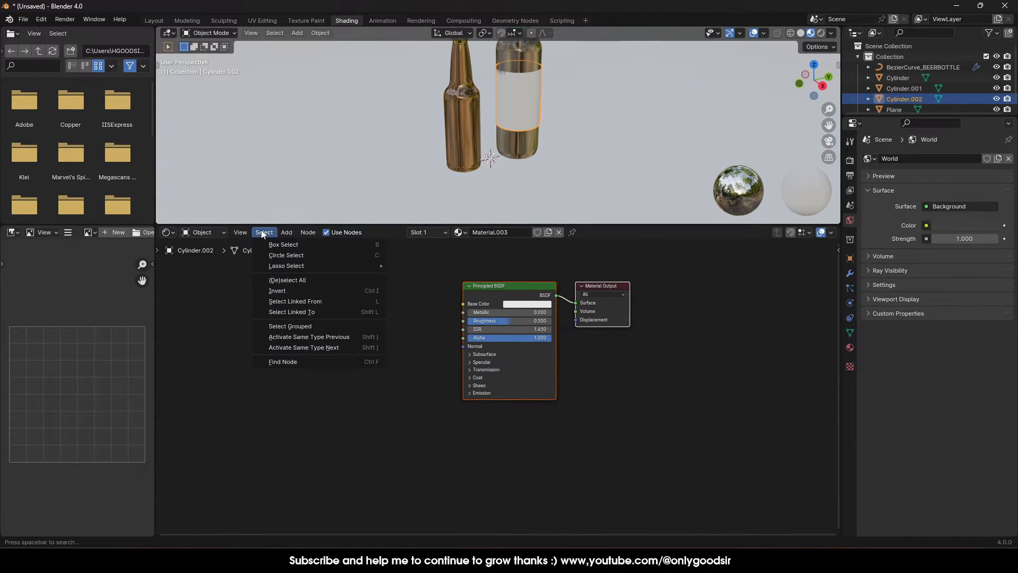
pyautogui.moveTo(286, 232)
pyautogui.moveTo(308, 293)
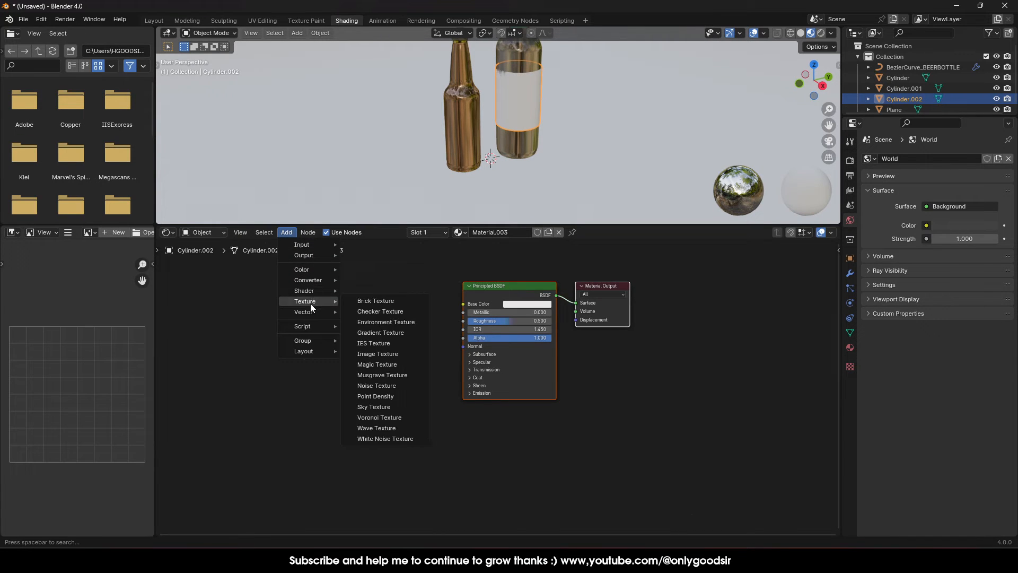
pyautogui.click(384, 354)
pyautogui.click(286, 327)
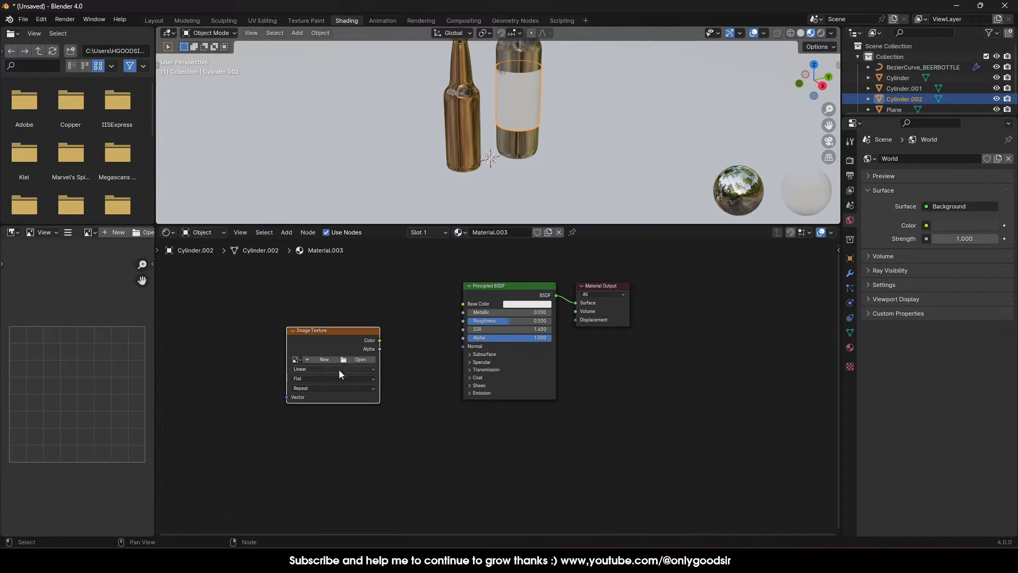
pyautogui.click(360, 359)
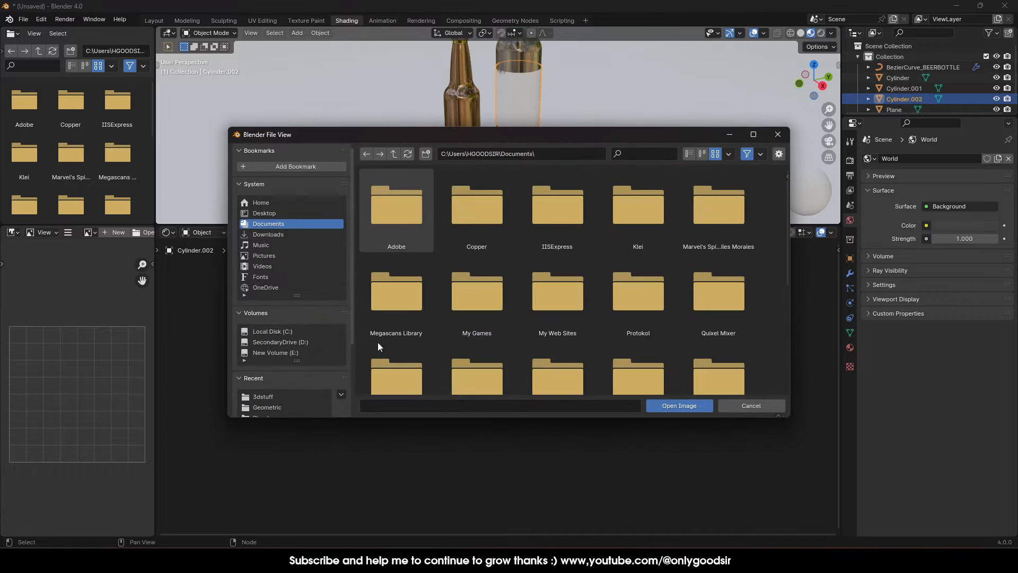
pyautogui.click(257, 213)
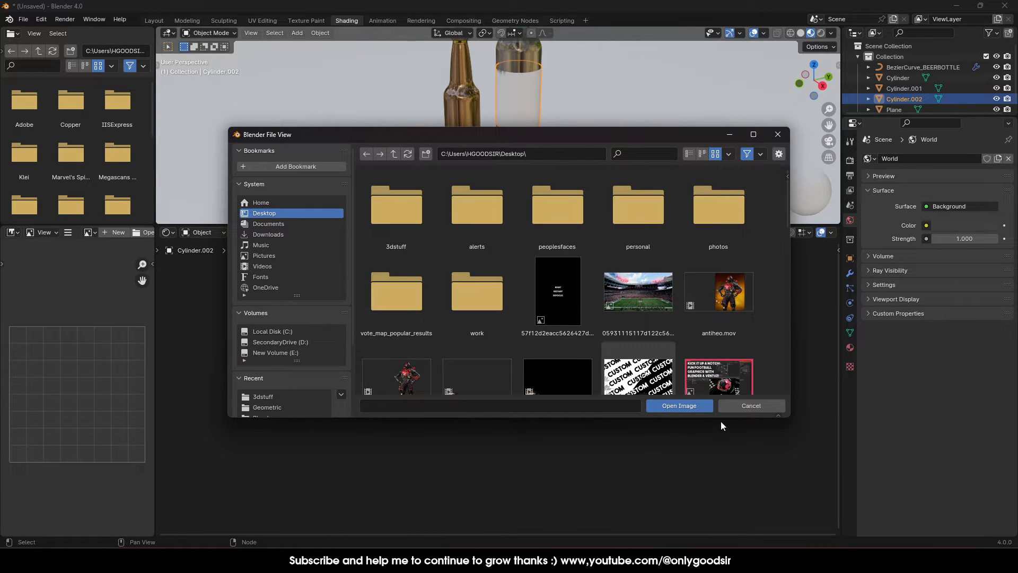
pyautogui.click(755, 408)
# - Switch to File Explorer and bring BOTTLE_LABEL.png from the Desktop's 3dstuff folder into the label material's node editor
pyautogui.click(270, 559)
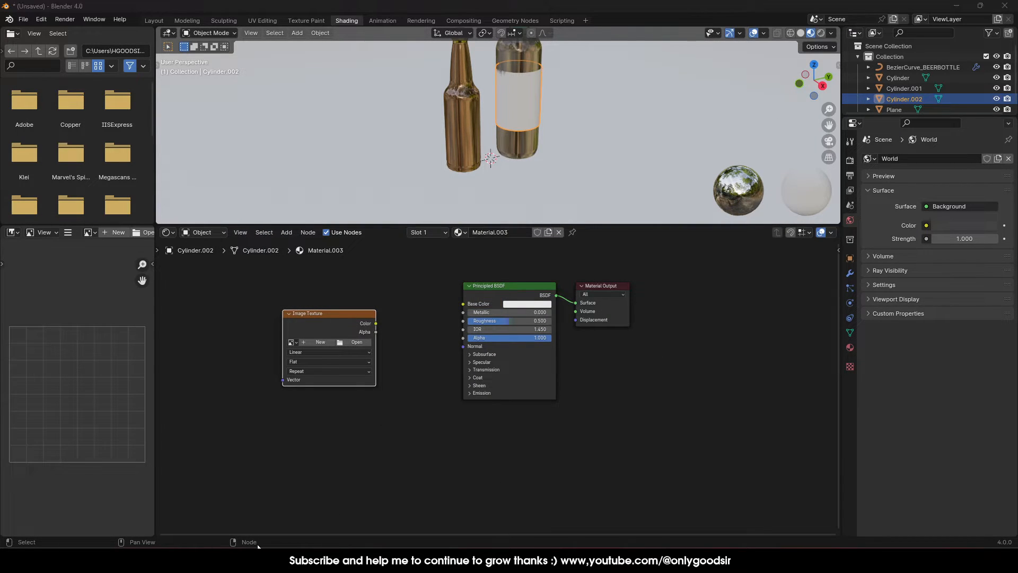
pyautogui.click(40, 245)
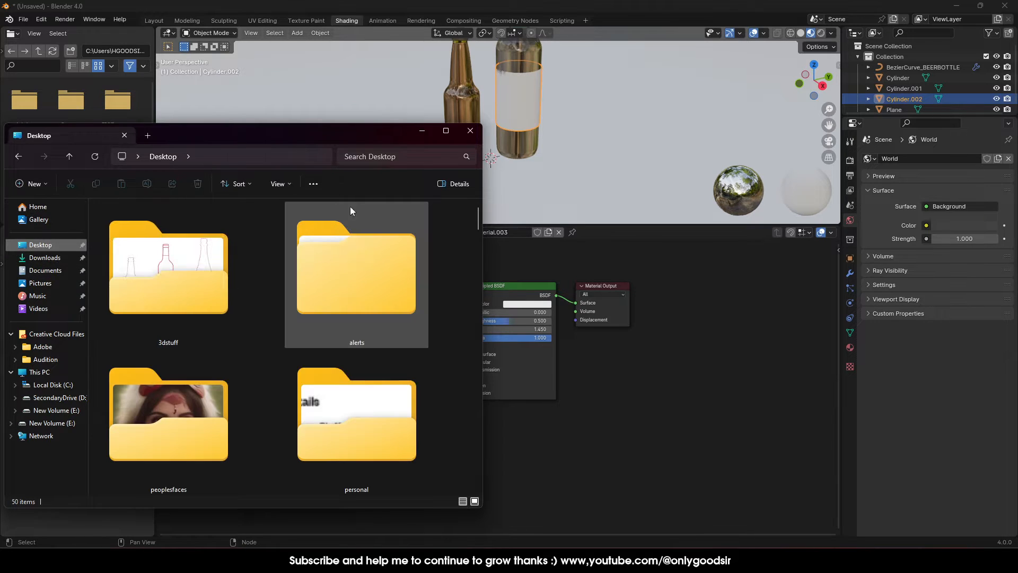
pyautogui.doubleClick(195, 316)
pyautogui.moveTo(388, 234); pyautogui.dragTo(321, 412)
pyautogui.click(470, 135)
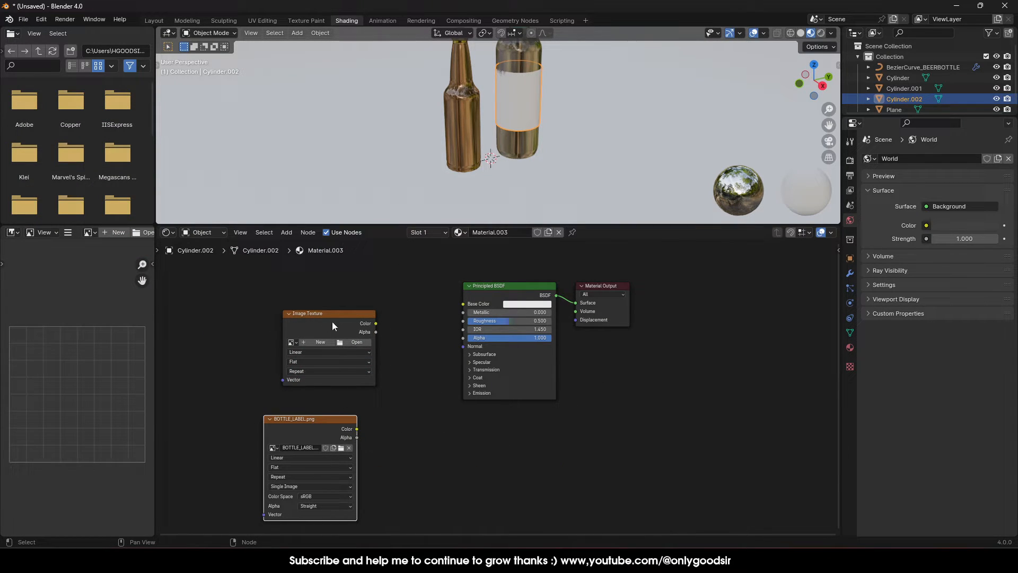
# - Delete the empty Image Texture node and place the BOTTLE_LABEL.png node beside the Principled BSDF
pyautogui.moveTo(329, 325); pyautogui.dragTo(303, 309)
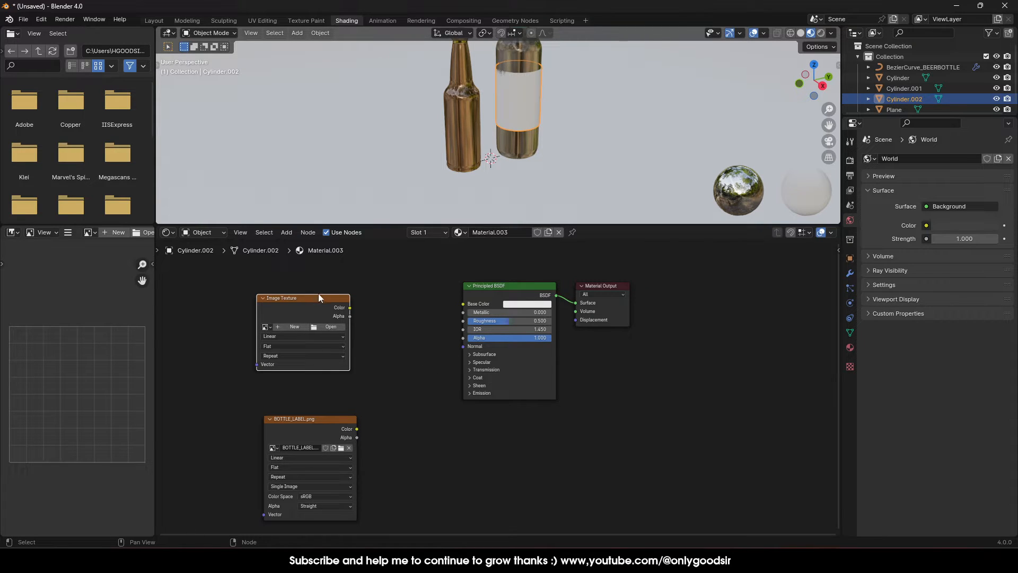
pyautogui.press('Delete')
pyautogui.moveTo(305, 416); pyautogui.dragTo(310, 419)
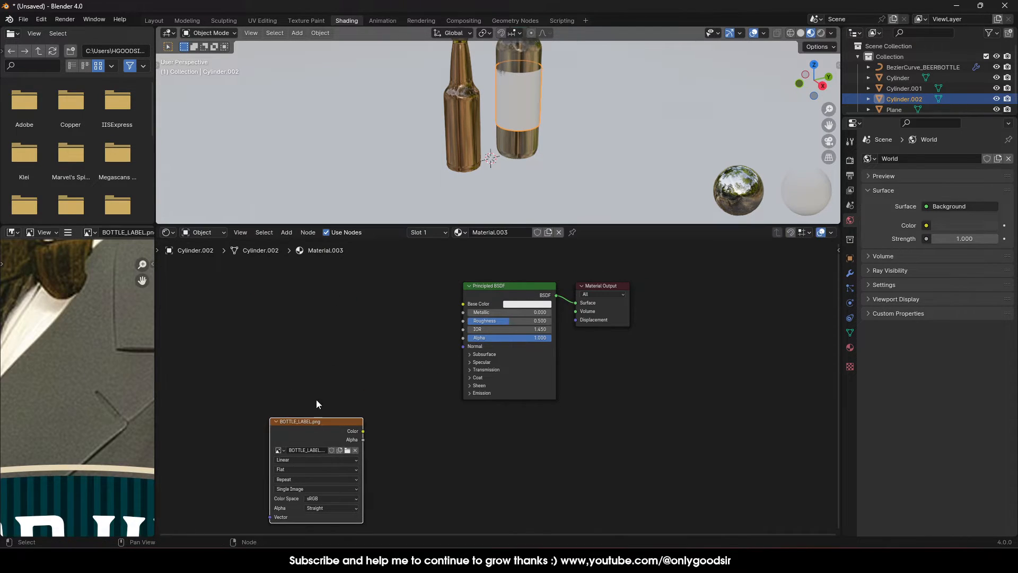
pyautogui.moveTo(322, 480); pyautogui.dragTo(321, 354)
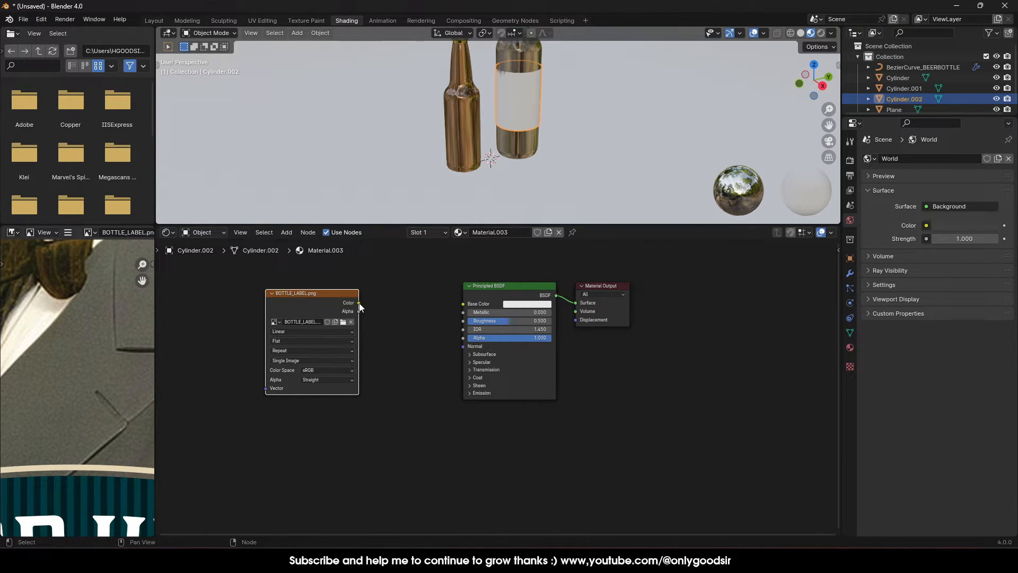
# - Set the label image's extension to Clip and link its Color and Alpha outputs to the Principled BSDF's Base Color and Alpha
pyautogui.click(285, 350)
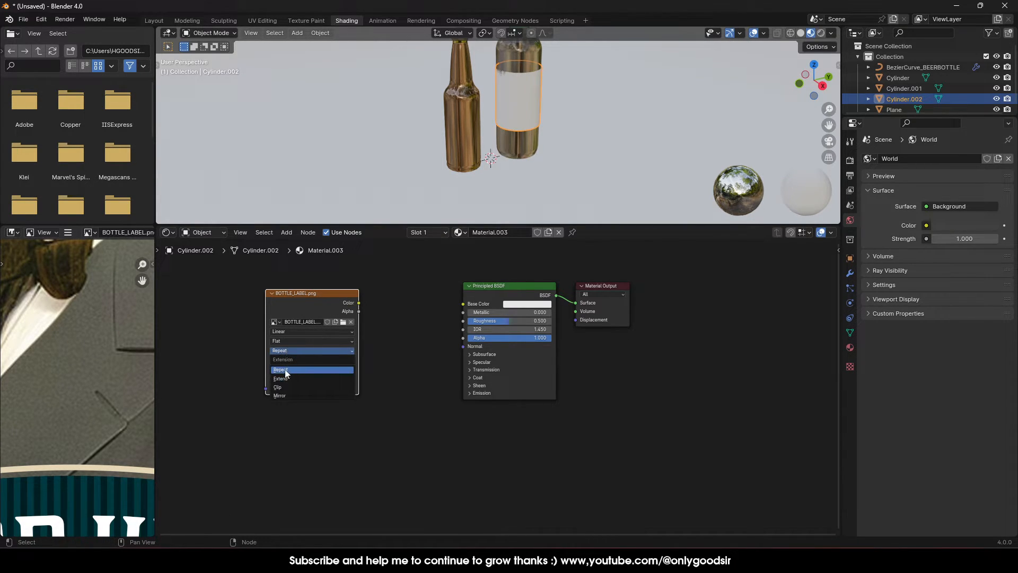
pyautogui.click(278, 388)
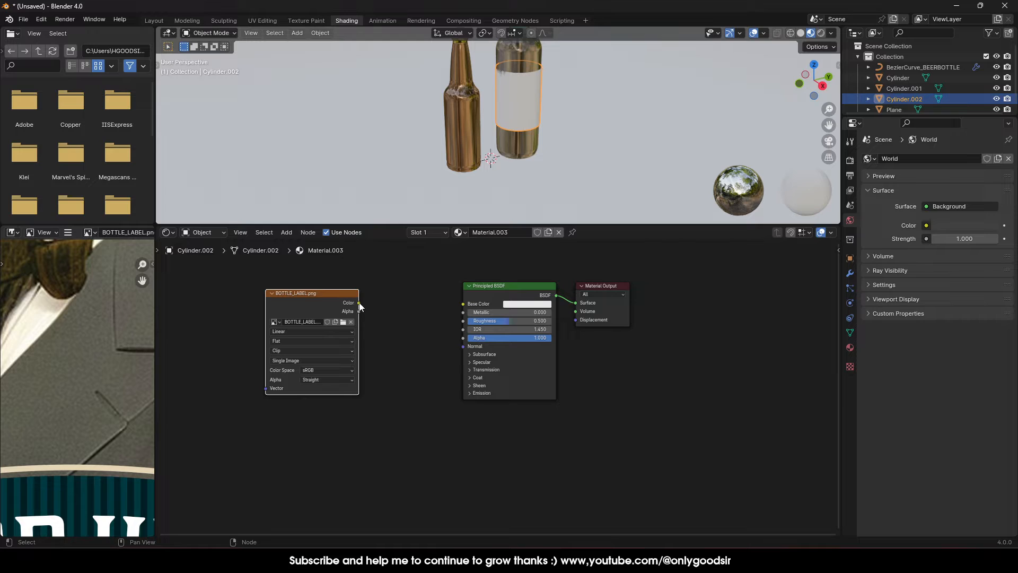
pyautogui.moveTo(359, 305); pyautogui.dragTo(462, 304)
pyautogui.moveTo(359, 311); pyautogui.dragTo(375, 313)
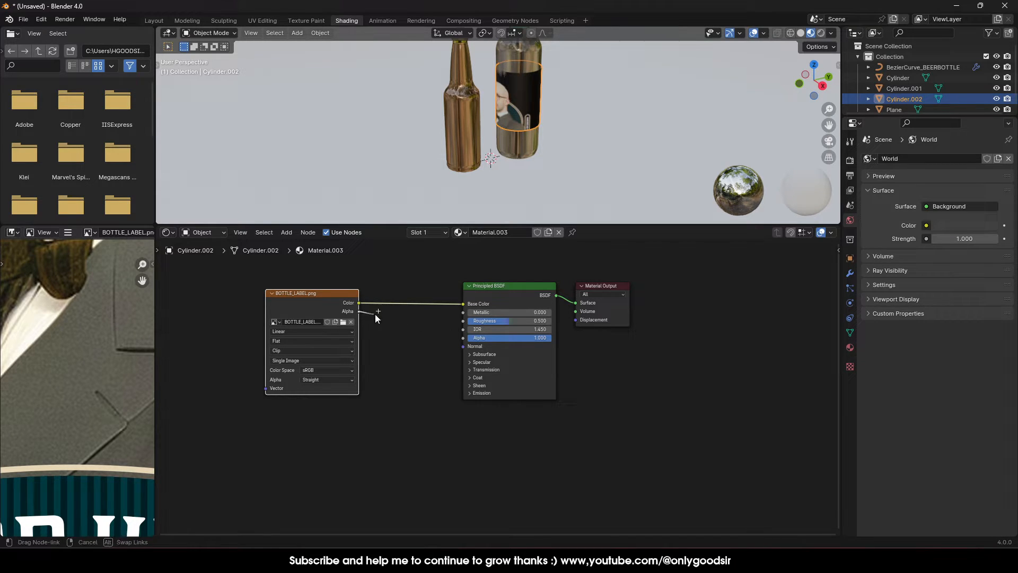
pyautogui.moveTo(430, 343); pyautogui.dragTo(463, 338)
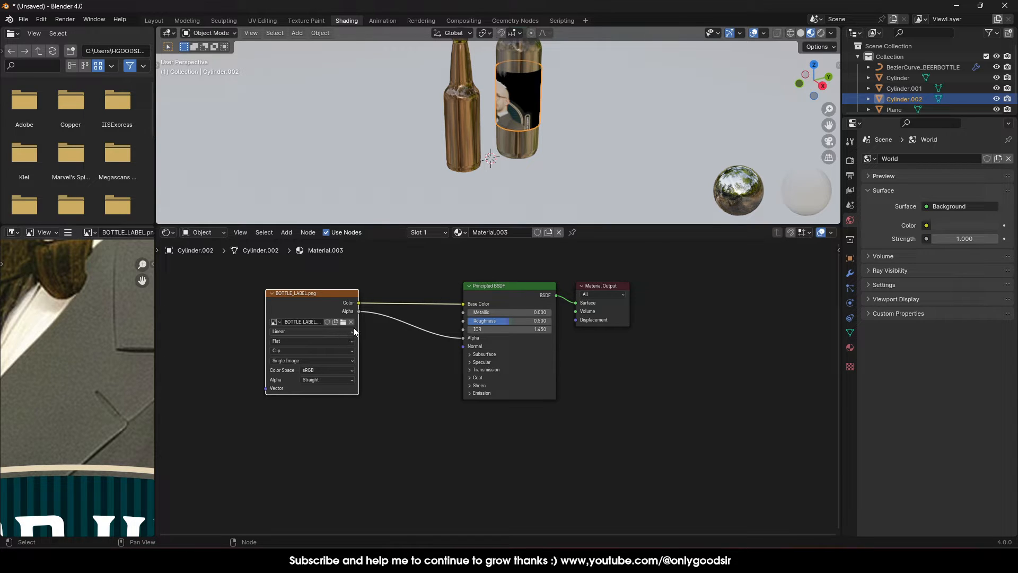
# - Inspect the label in the rendered layout, then set up the UV Editing workspace with Material Preview shading and the label in Object Mode
pyautogui.scroll(3, 508, 123)
pyautogui.moveTo(509, 122)
pyautogui.mouseDown(button='middle')
pyautogui.moveTo(562, 117)
pyautogui.moveTo(627, 94)
pyautogui.moveTo(499, 90)
pyautogui.moveTo(502, 117)
pyautogui.mouseUp(button='middle')
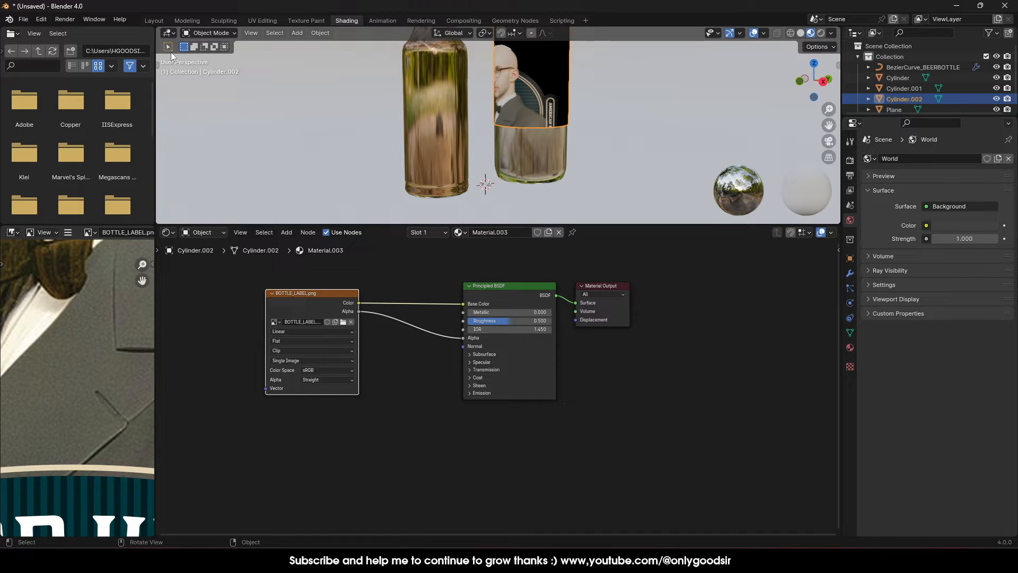
pyautogui.click(154, 21)
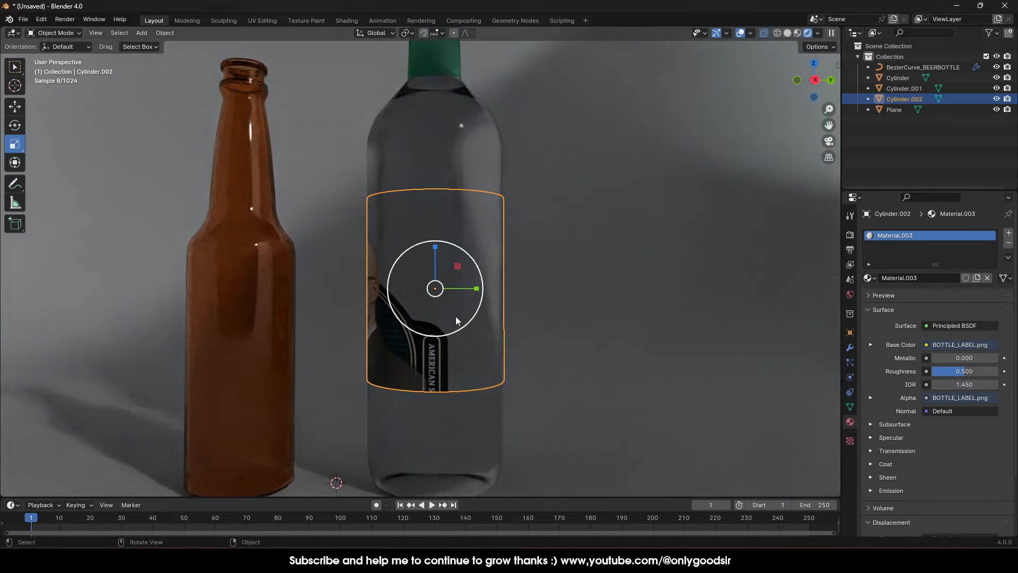
pyautogui.moveTo(456, 316); pyautogui.dragTo(494, 342, button='middle')
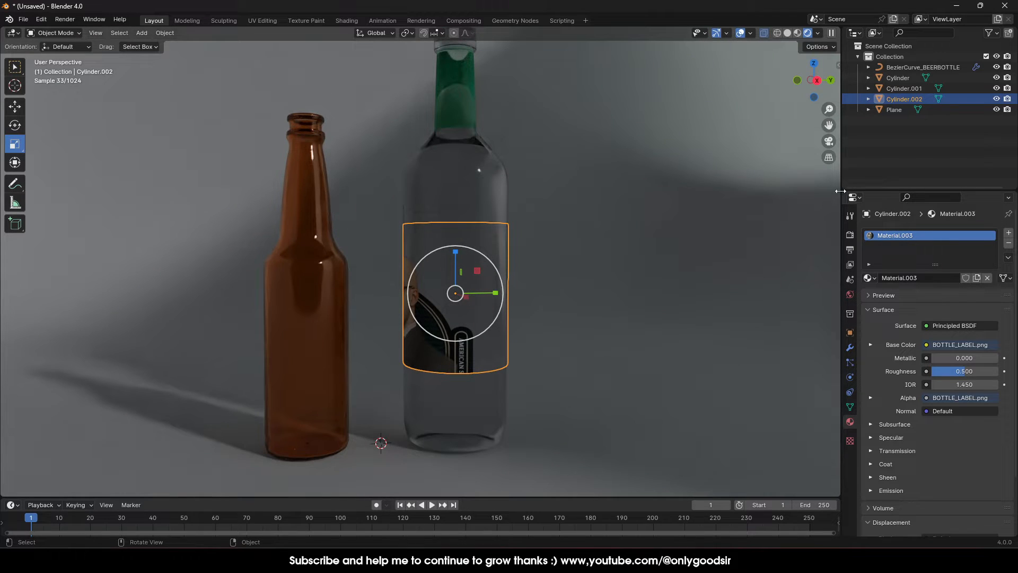
pyautogui.click(263, 20)
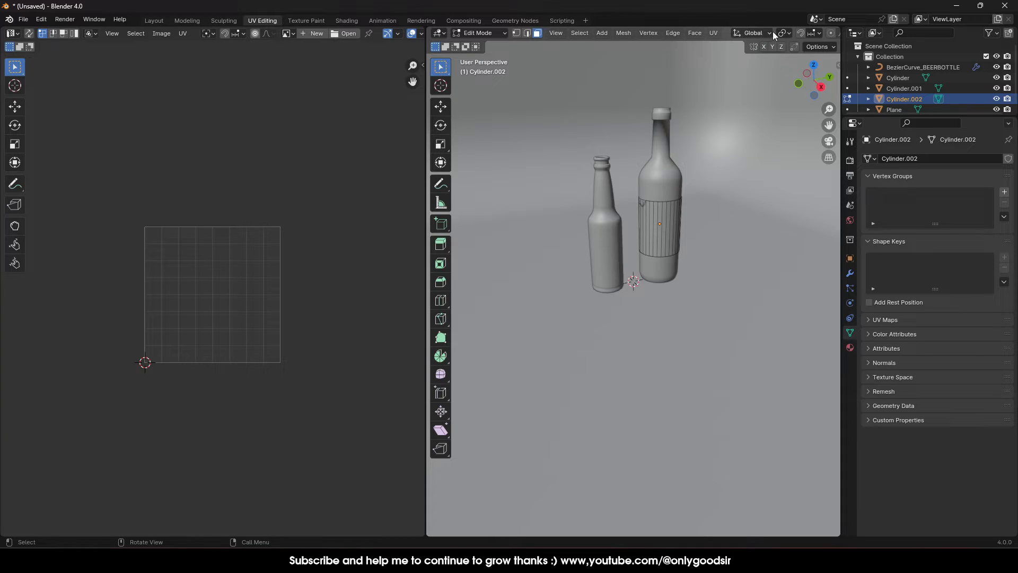
pyautogui.scroll(-5, 743, 33)
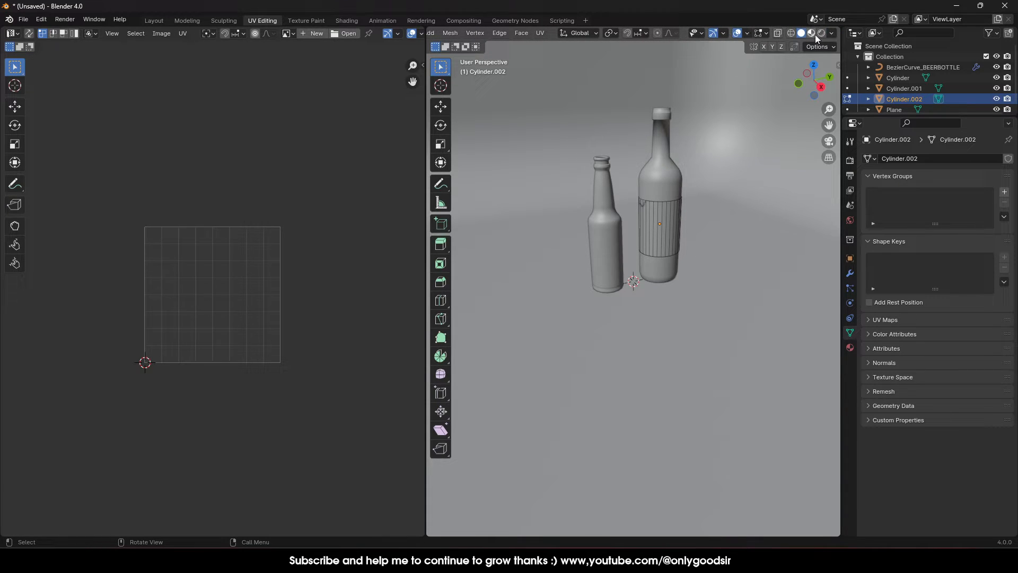
pyautogui.click(812, 35)
pyautogui.scroll(4, 660, 248)
pyautogui.moveTo(664, 203)
pyautogui.keyDown('shift'); pyautogui.mouseDown(button='middle')
pyautogui.moveTo(597, 315)
pyautogui.moveTo(618, 286)
pyautogui.mouseUp(button='middle'); pyautogui.keyUp('shift')
pyautogui.scroll(2, 615, 286)
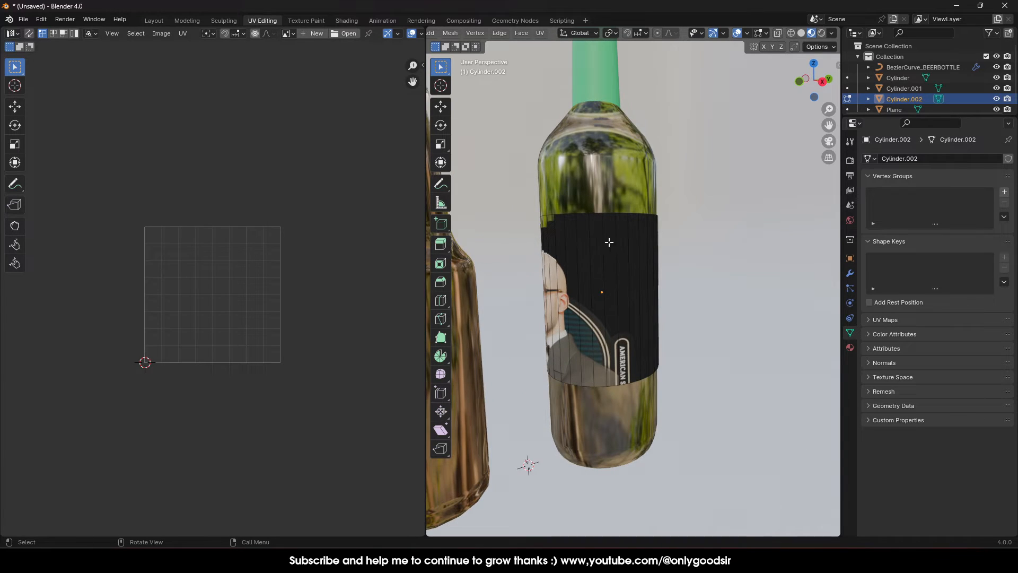
pyautogui.press('Tab')
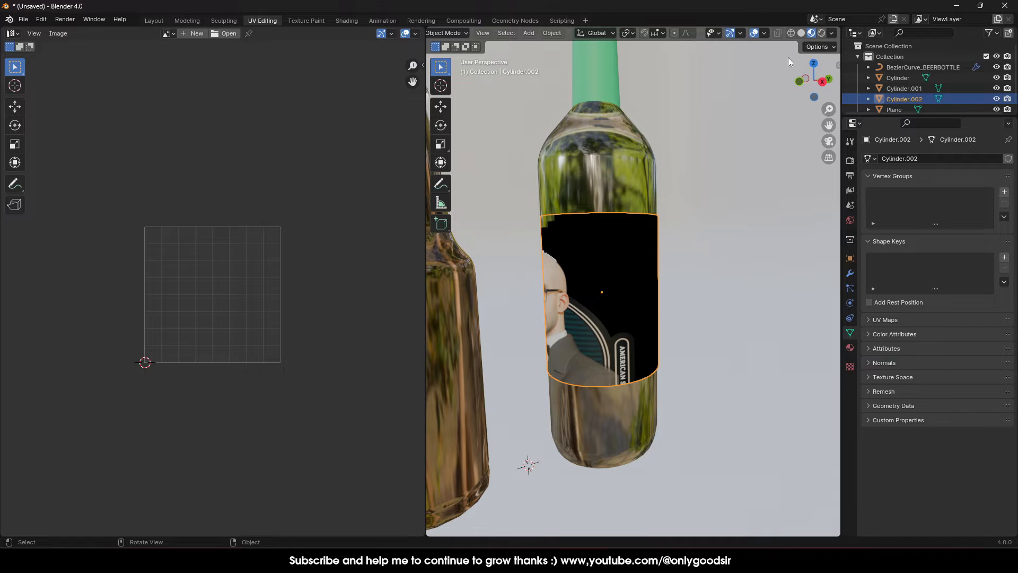
pyautogui.moveTo(592, 304); pyautogui.dragTo(631, 301, button='middle')
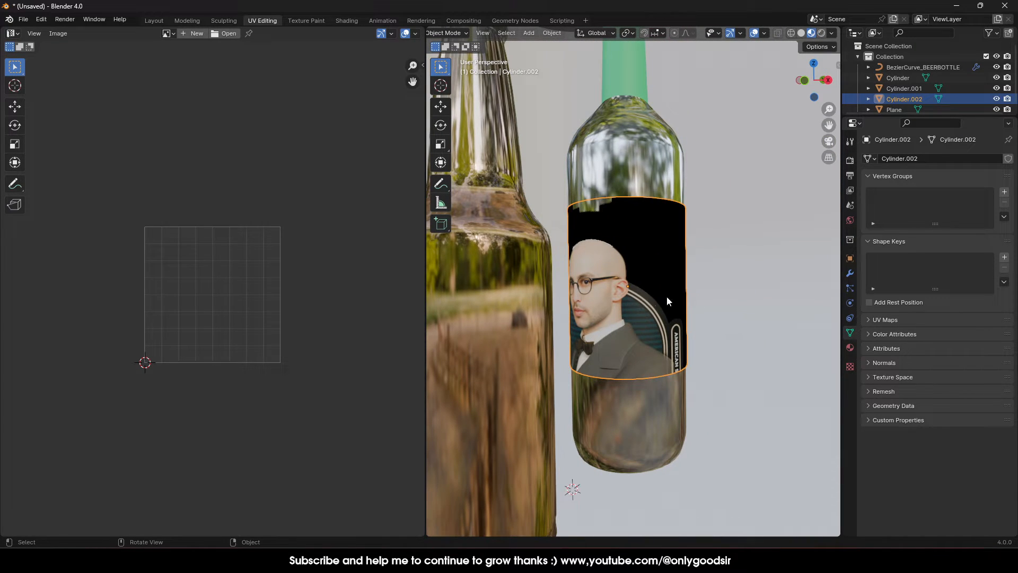
# - Set the Blend Mode of the label material's viewport display to Alpha Clip
pyautogui.click(850, 347)
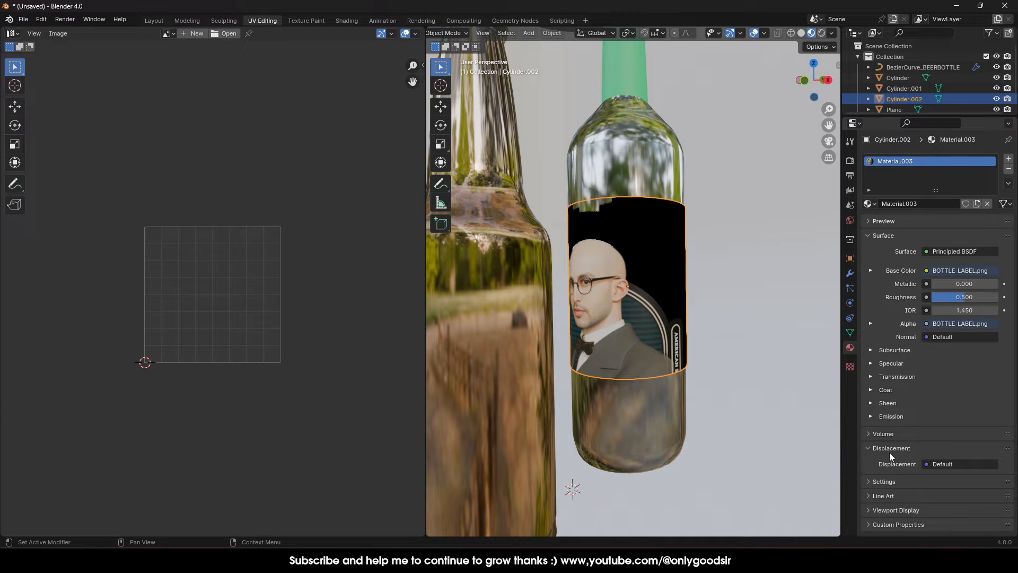
pyautogui.click(867, 477)
pyautogui.scroll(-6, 871, 491)
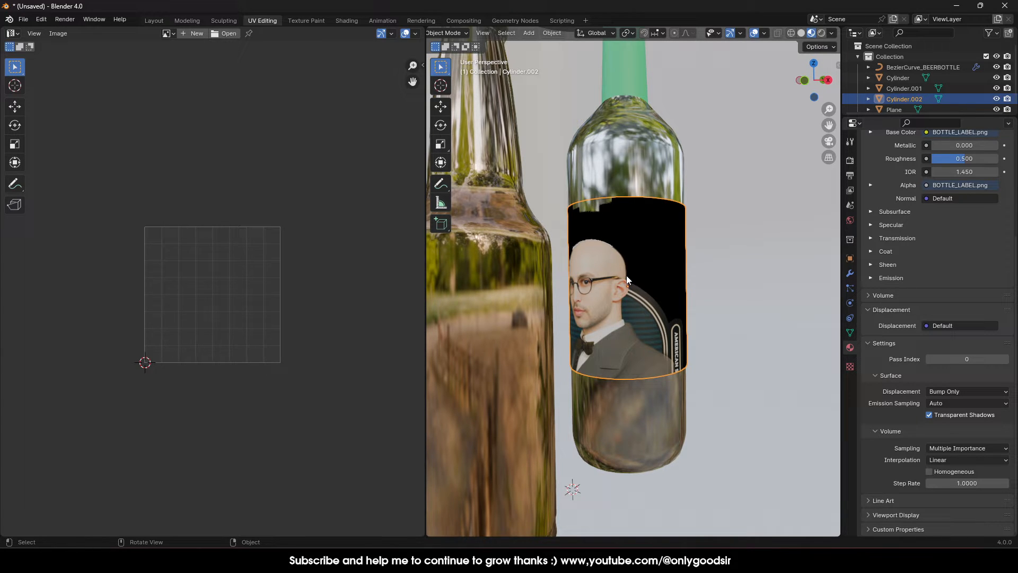
pyautogui.scroll(3, 893, 314)
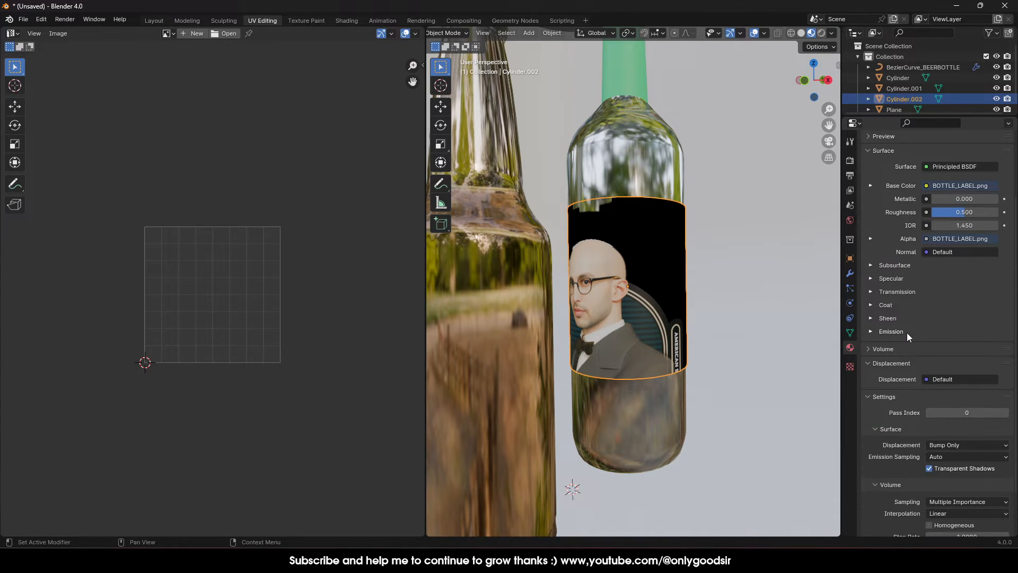
pyautogui.scroll(-3, 904, 339)
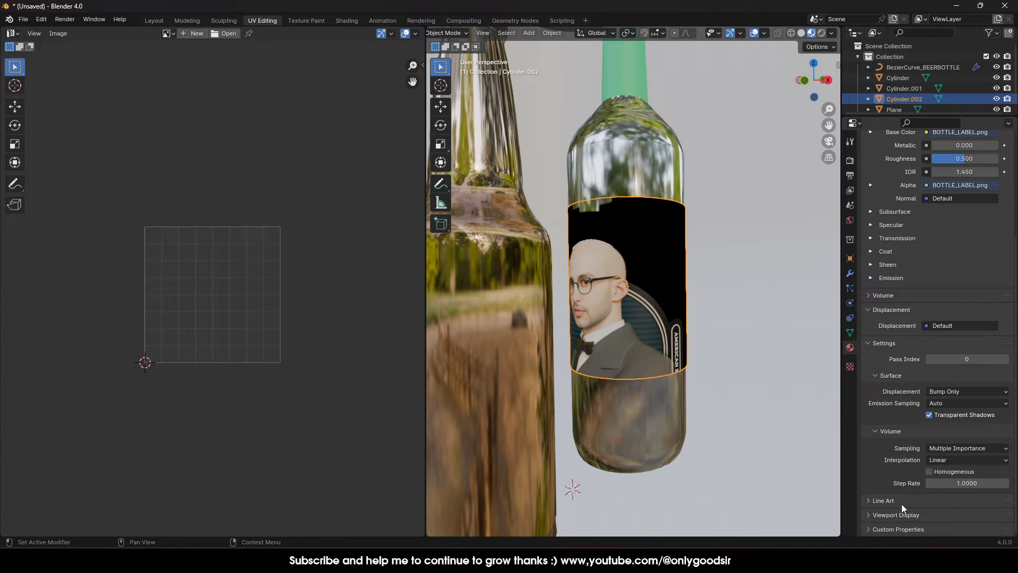
pyautogui.click(879, 516)
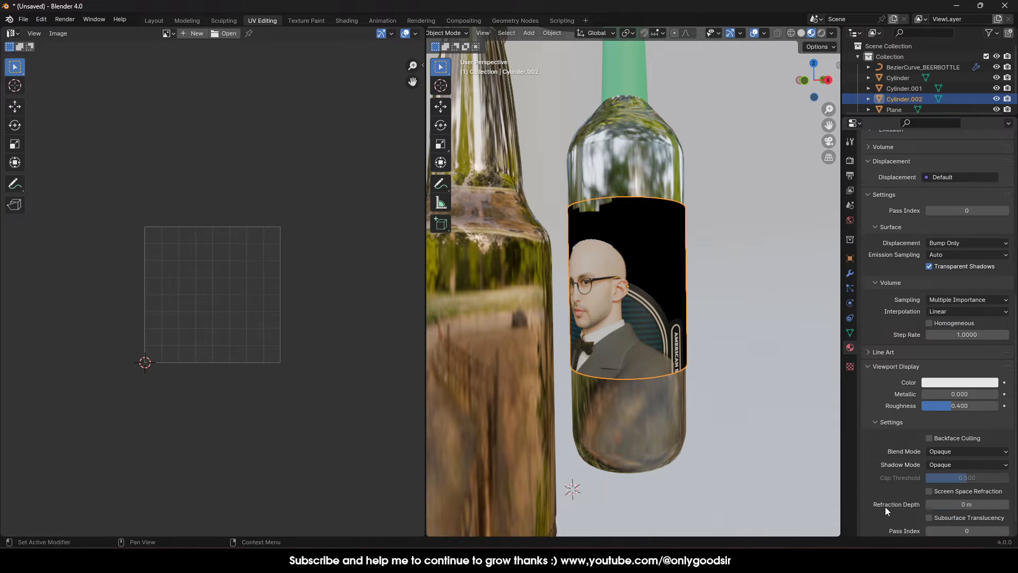
pyautogui.scroll(-3, 885, 506)
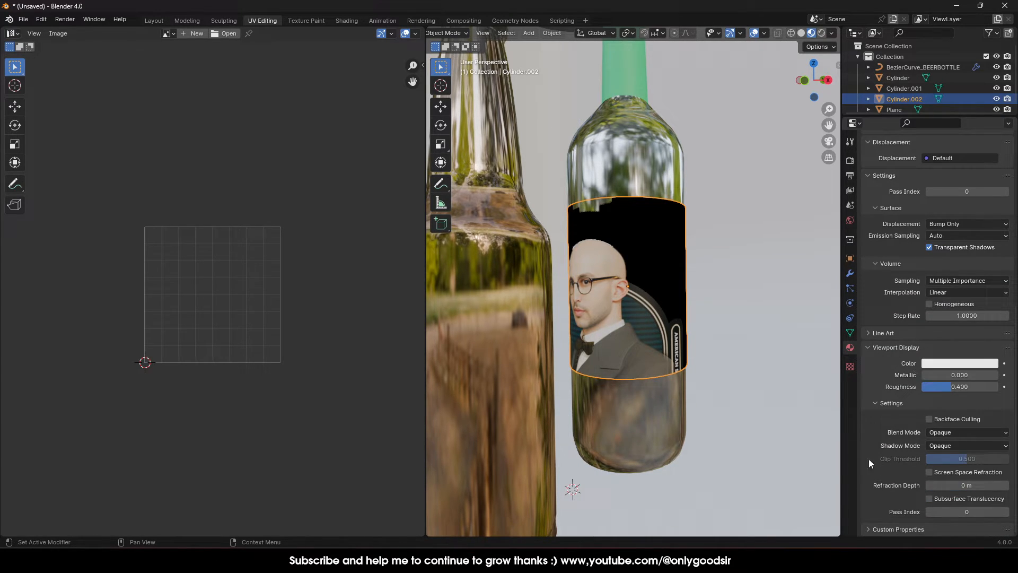
pyautogui.click(938, 434)
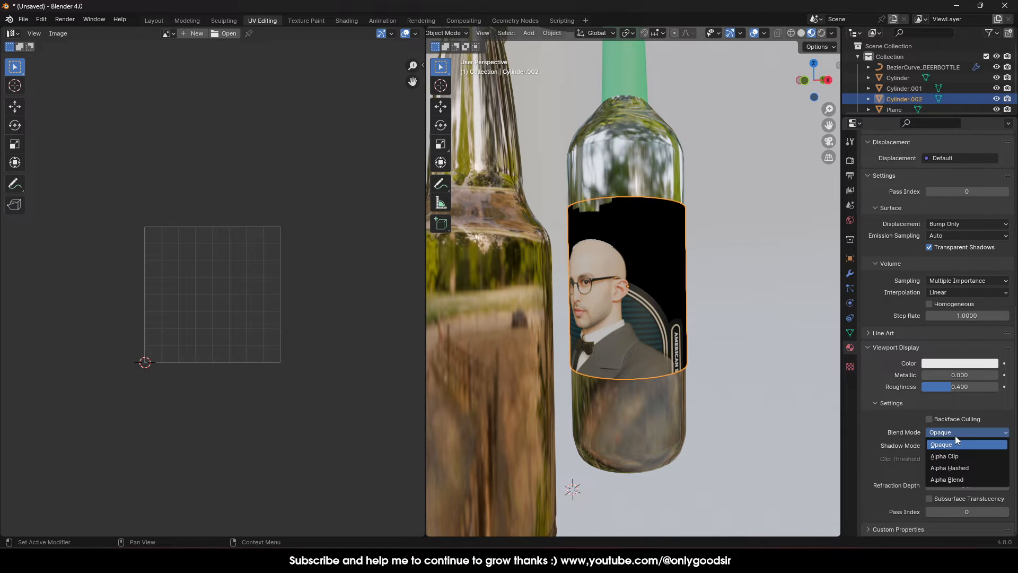
pyautogui.click(956, 459)
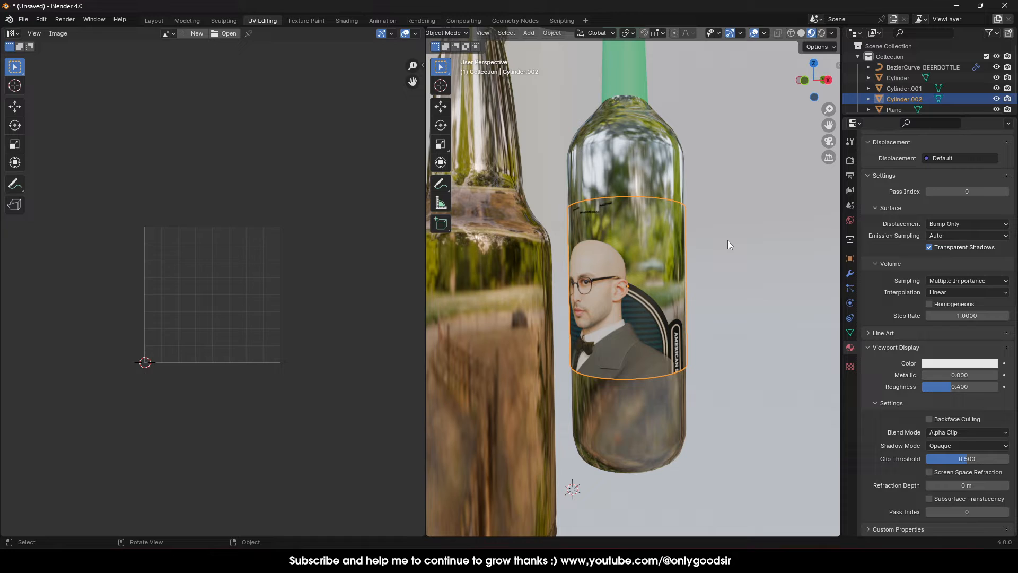
# - Scale the label cylinder up very slightly so it clears the wine bottle's glass surface
pyautogui.click(708, 301)
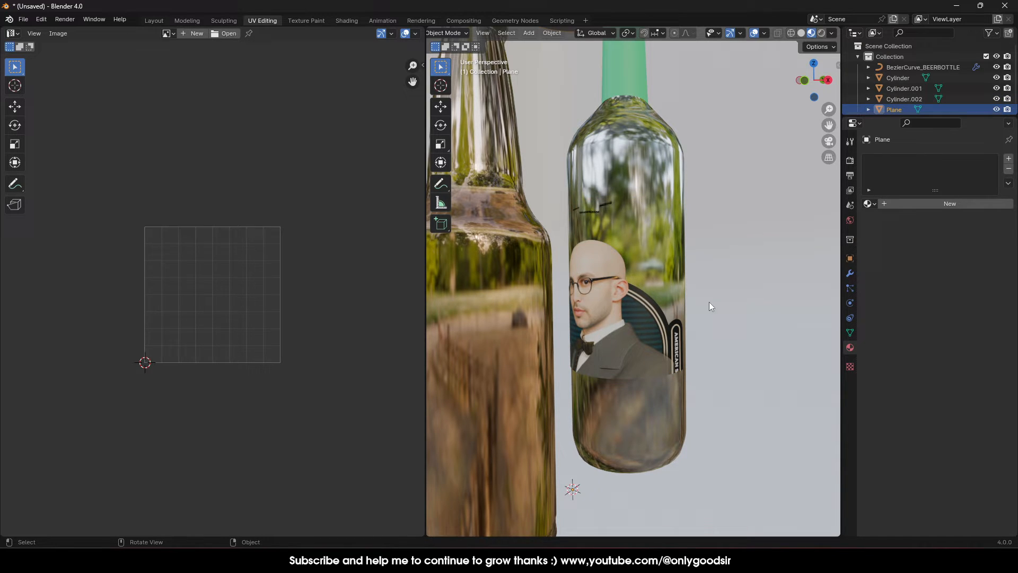
pyautogui.click(618, 295)
pyautogui.press('s')
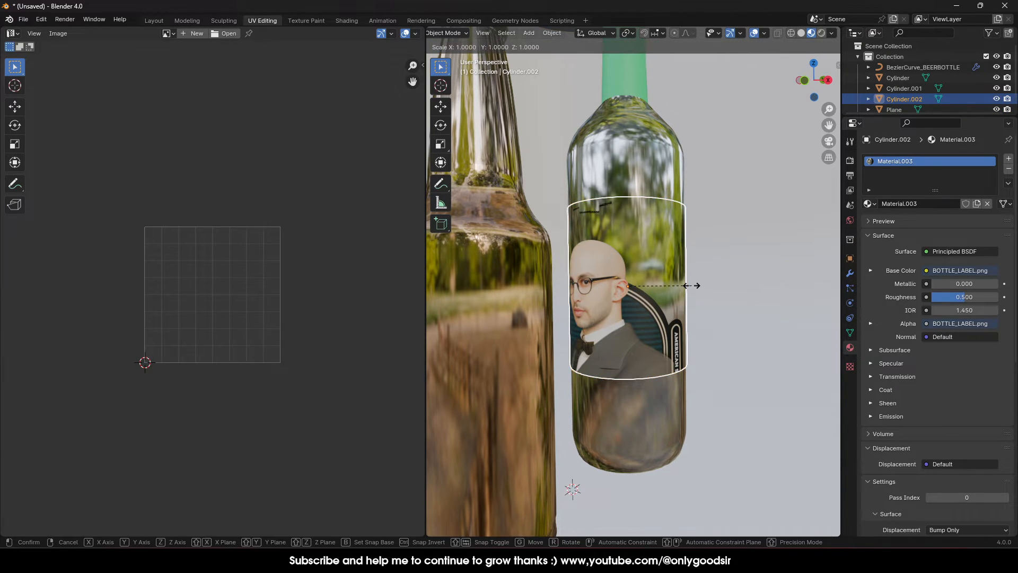
pyautogui.click(693, 285)
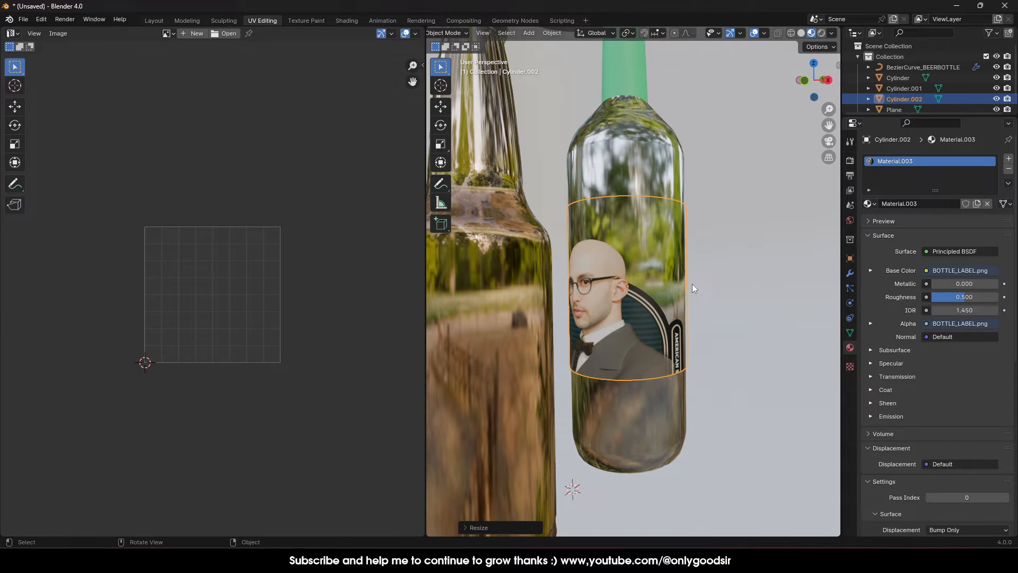
pyautogui.click(597, 208)
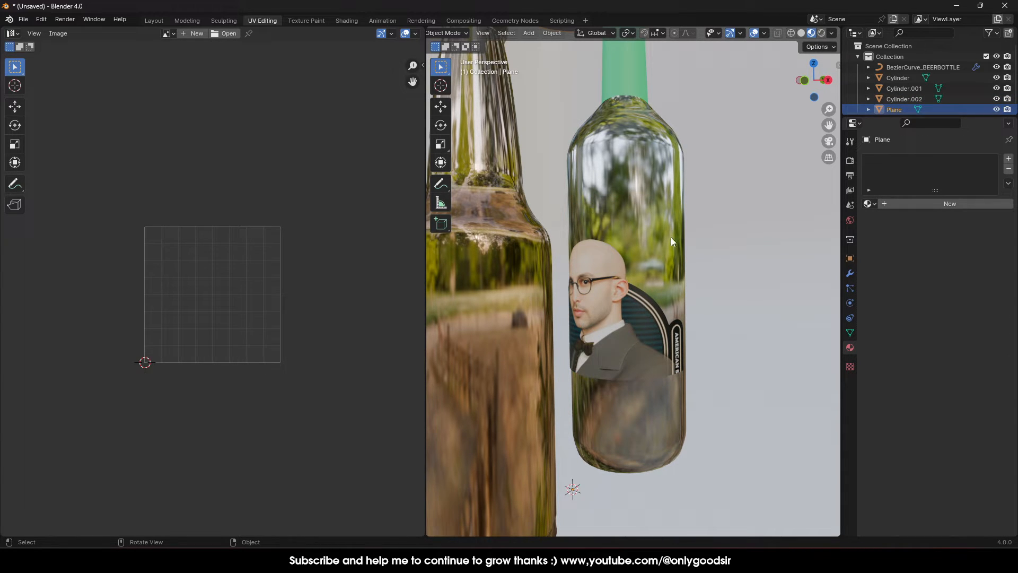
# - Select all of the label cylinder's faces in Edit Mode and scale their UVs up beyond the image's width
pyautogui.scroll(-4, 680, 338)
pyautogui.moveTo(646, 332); pyautogui.dragTo(603, 288, button='middle')
pyautogui.click(607, 306)
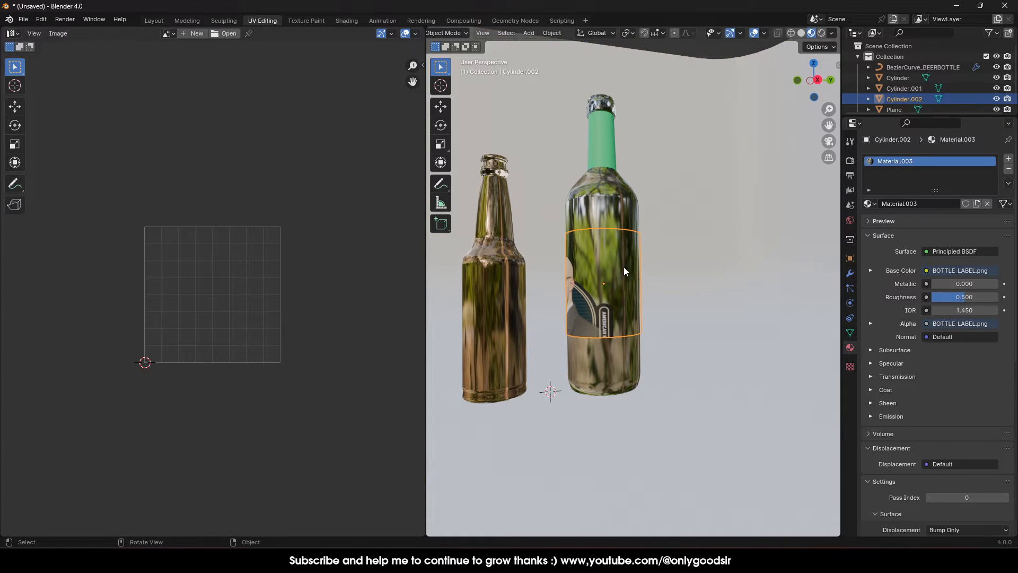
pyautogui.press('Tab')
pyautogui.press('a')
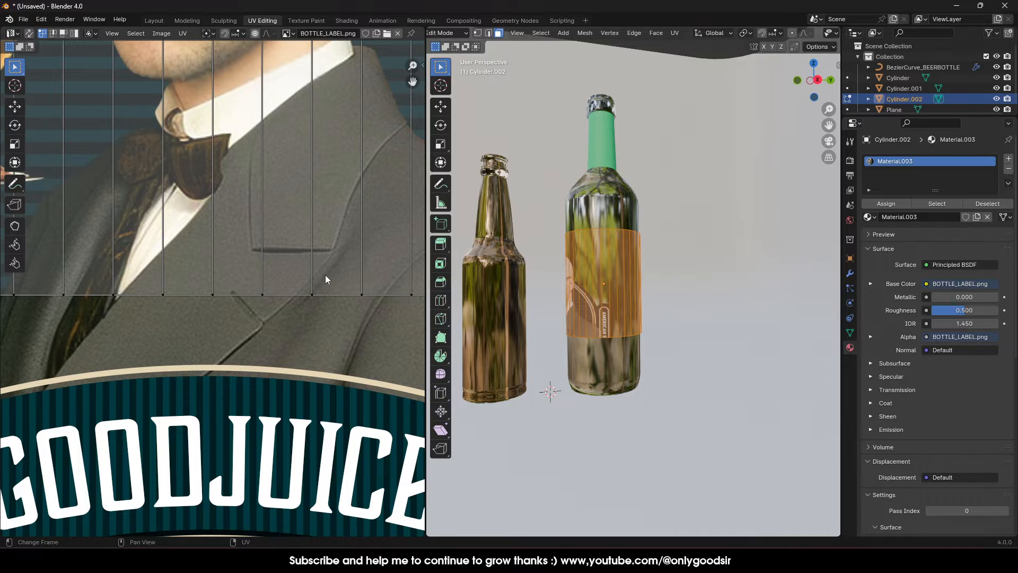
pyautogui.scroll(-10, 325, 274)
pyautogui.moveTo(340, 337); pyautogui.dragTo(88, 169)
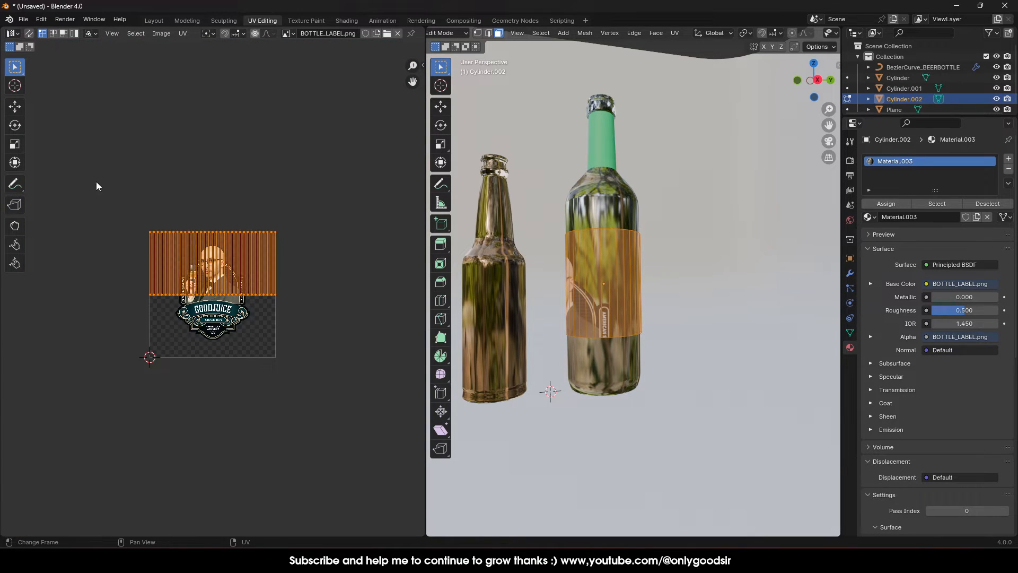
pyautogui.press('s')
pyautogui.click(317, 284)
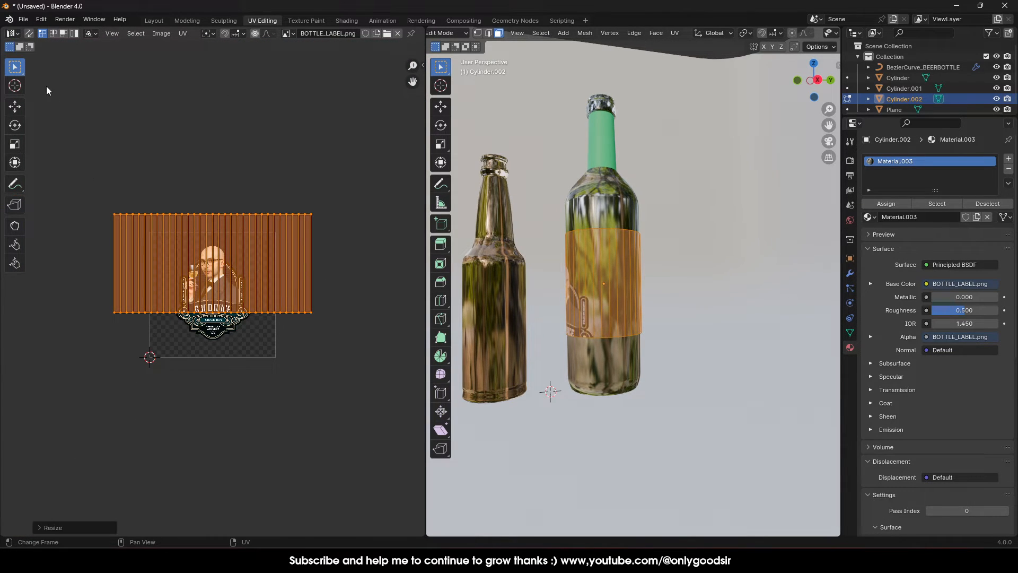
# - Move the label's UVs down vertically until they cover the whole GOODJUICE artwork
pyautogui.click(15, 106)
pyautogui.moveTo(218, 228); pyautogui.dragTo(207, 243)
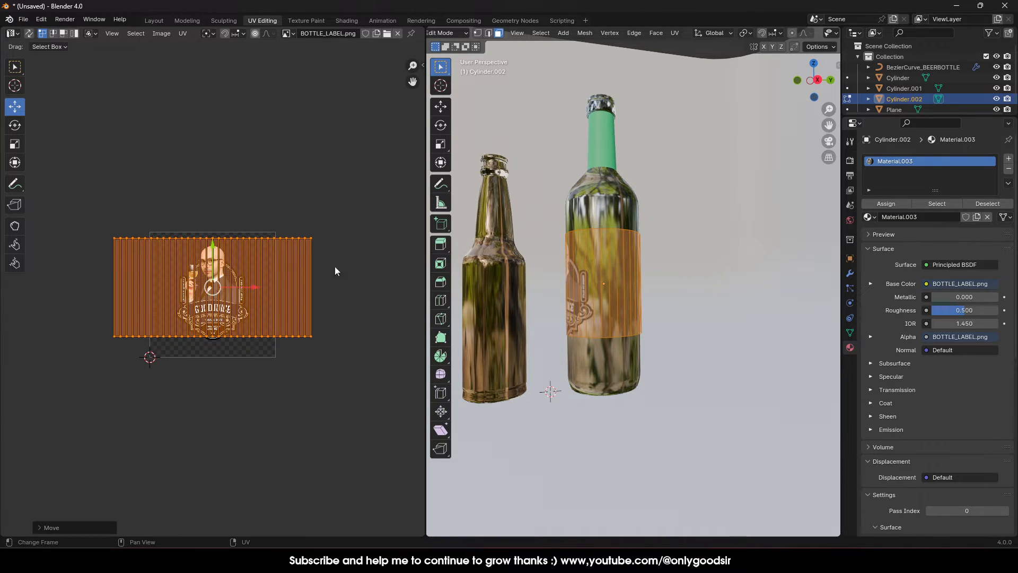
pyautogui.scroll(-5, 596, 303)
pyautogui.scroll(4, 596, 303)
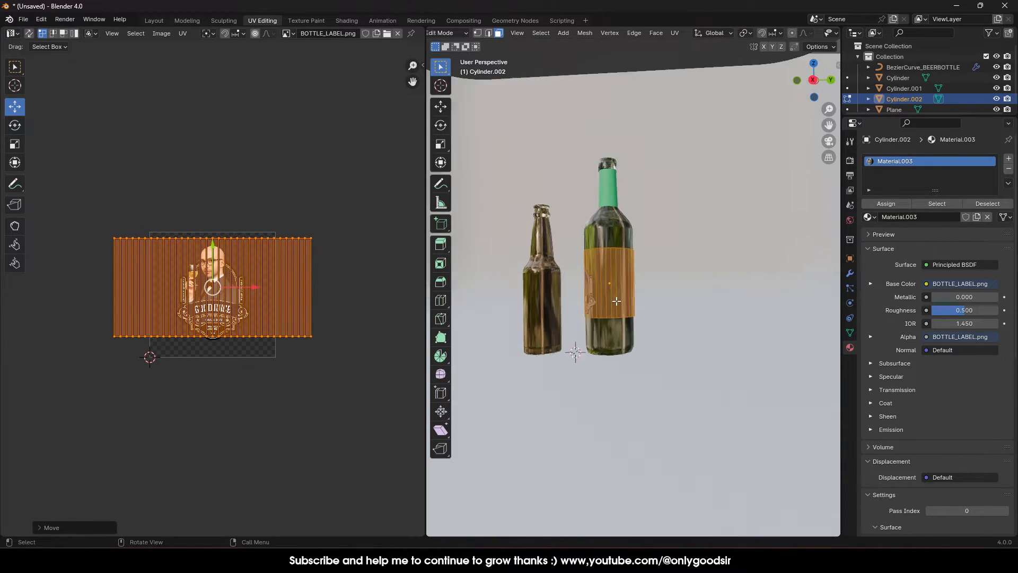
# - Shift the label's UVs left and enlarge them slightly so the complete artwork sits on the bottle's front, and return to Object Mode
pyautogui.moveTo(261, 289); pyautogui.dragTo(175, 283)
pyautogui.press('s')
pyautogui.click(234, 288)
pyautogui.press('s')
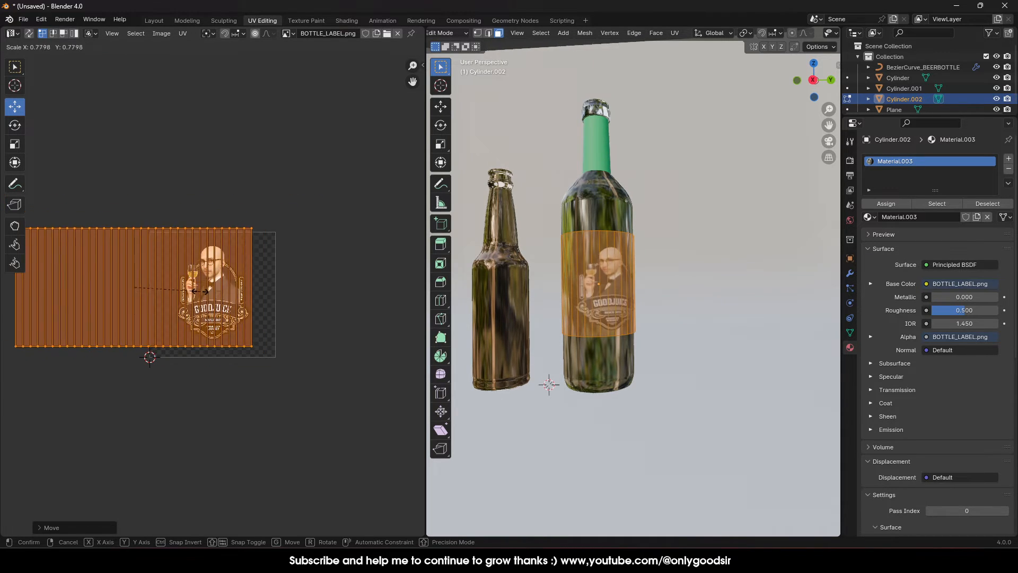
pyautogui.click(200, 291)
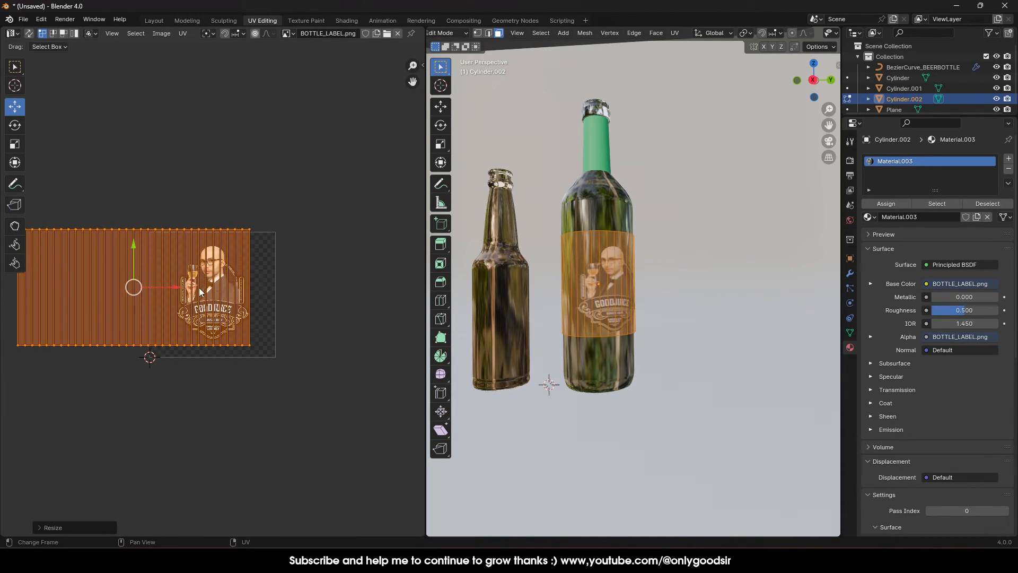
pyautogui.moveTo(178, 286); pyautogui.dragTo(196, 287)
pyautogui.moveTo(154, 248); pyautogui.dragTo(153, 254)
pyautogui.press('Tab')
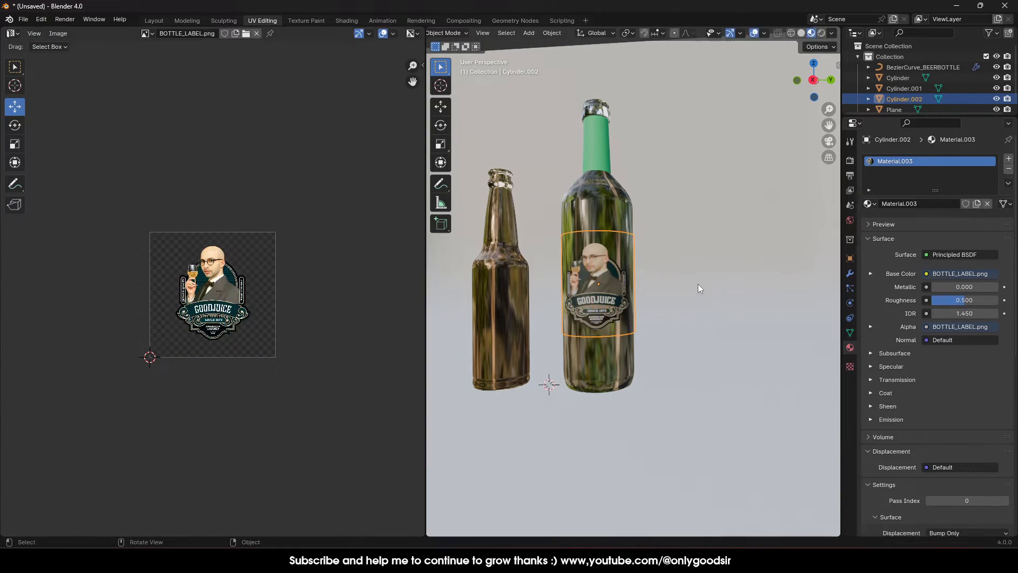
# - In the rendered Layout workspace, rotate the label cylinder around its vertical axis so the GOODJUICE artwork is centred on the wine bottle's front
pyautogui.click(670, 304)
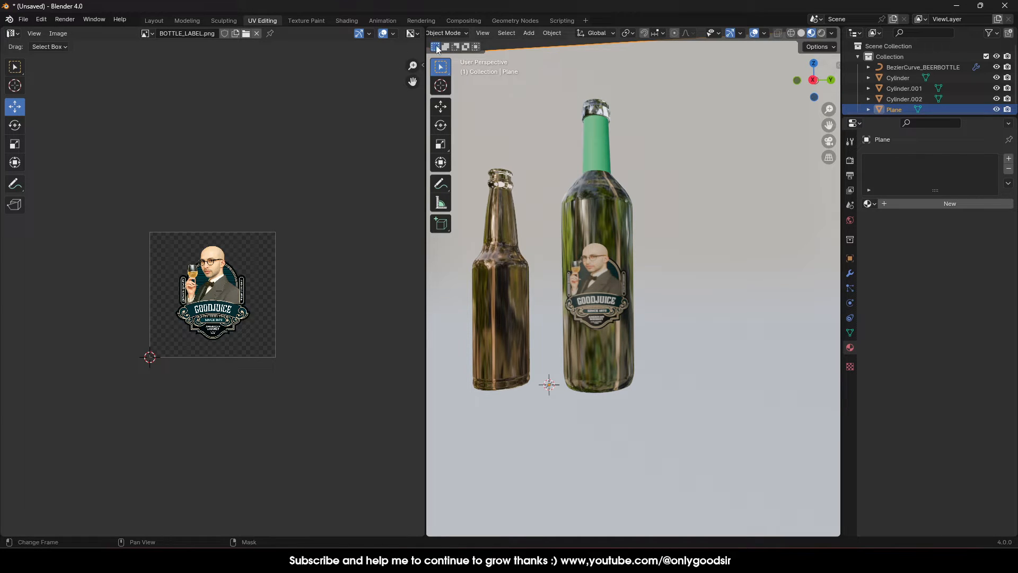
pyautogui.click(153, 21)
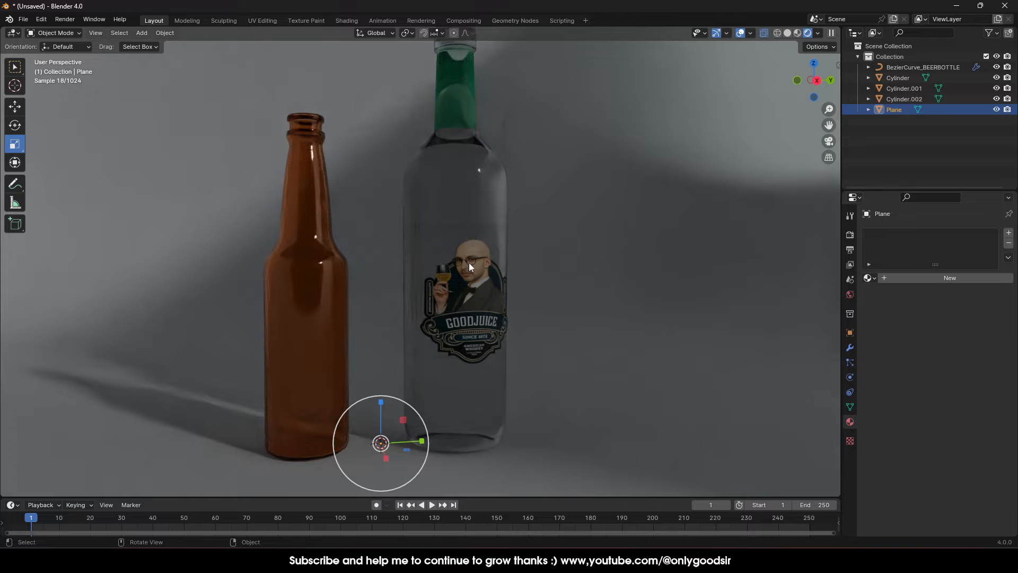
pyautogui.click(469, 267)
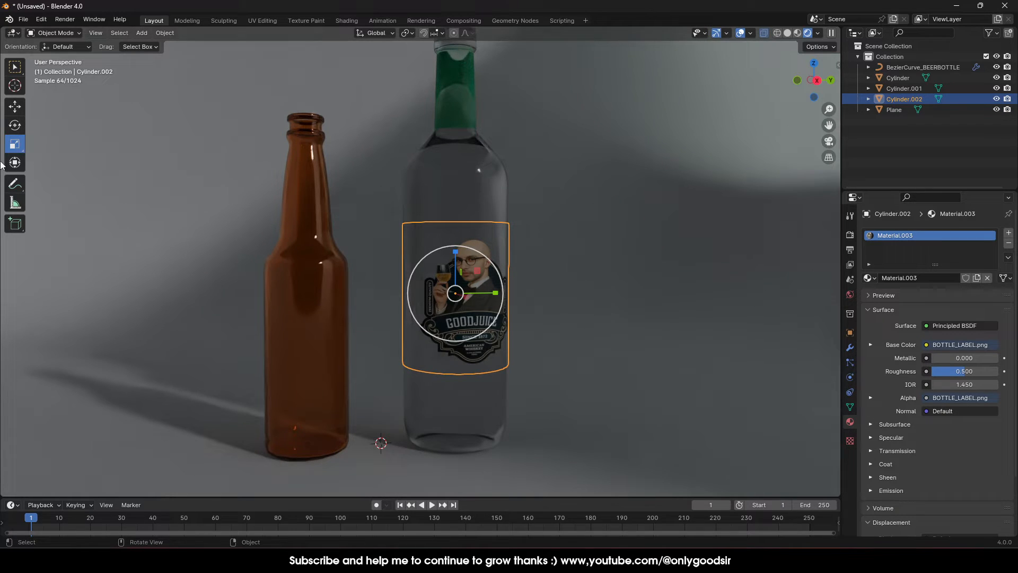
pyautogui.click(15, 125)
pyautogui.moveTo(457, 303); pyautogui.dragTo(451, 294)
pyautogui.press('Tab')
pyautogui.press('Tab')
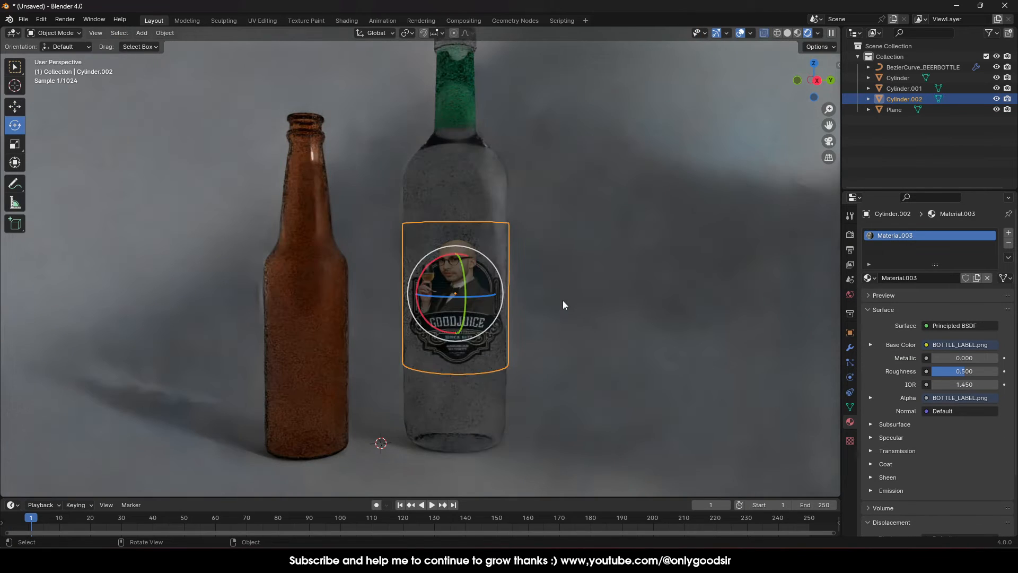
pyautogui.press('Tab')
pyautogui.press('Tab')
pyautogui.click(562, 400)
pyautogui.moveTo(562, 400); pyautogui.dragTo(473, 322, button='middle')
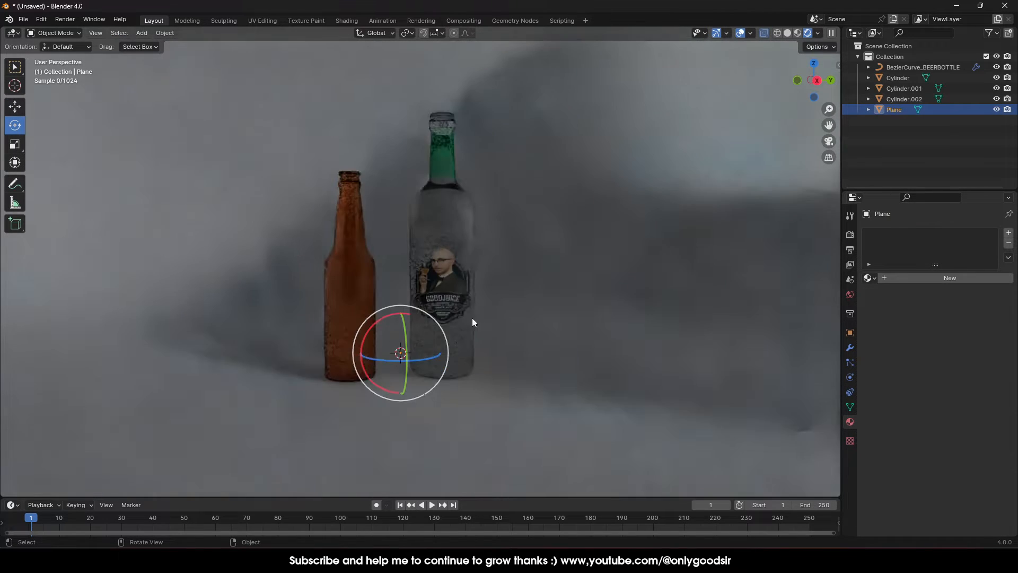
pyautogui.scroll(4, 467, 323)
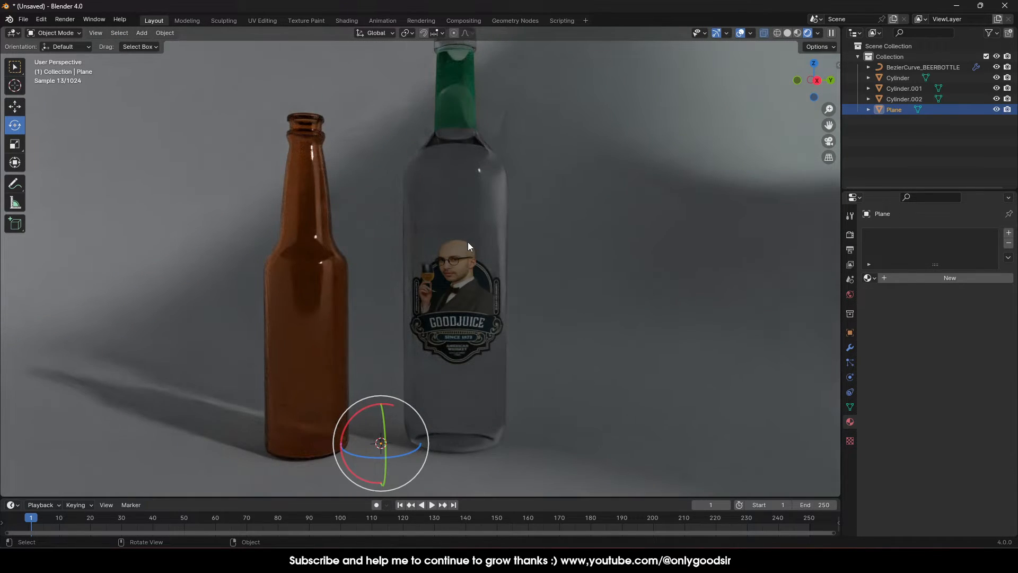
# - Add a Solidify modifier to the wine bottle and set its thickness to 0.093 m
pyautogui.scroll(-5, 467, 246)
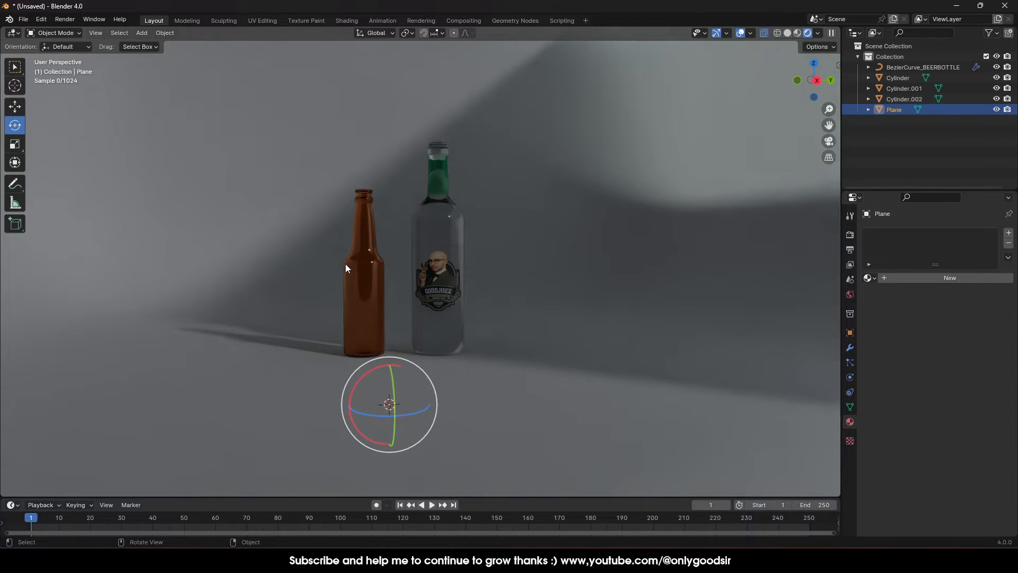
pyautogui.scroll(3, 345, 263)
pyautogui.click(14, 107)
pyautogui.click(324, 244)
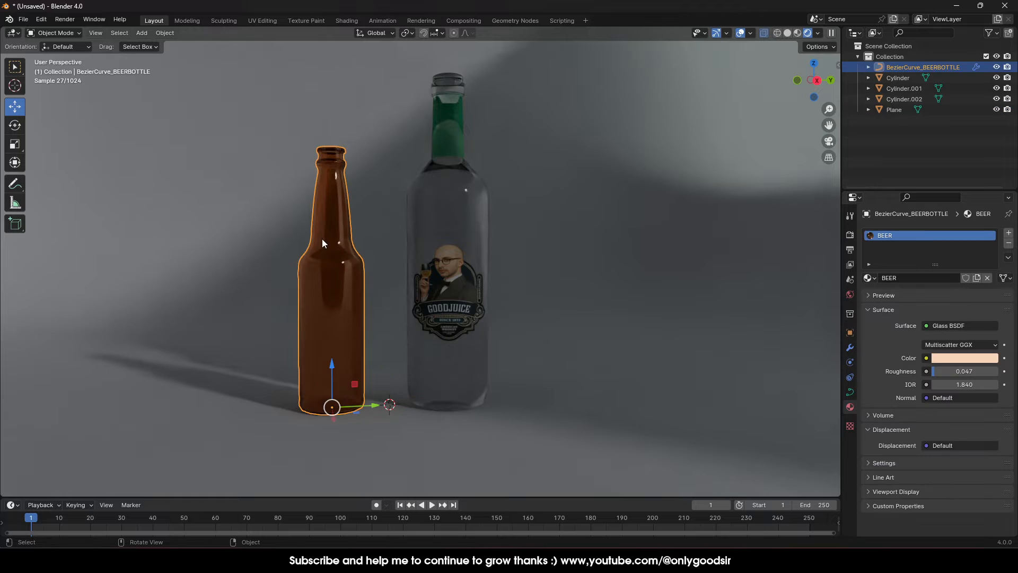
pyautogui.click(476, 196)
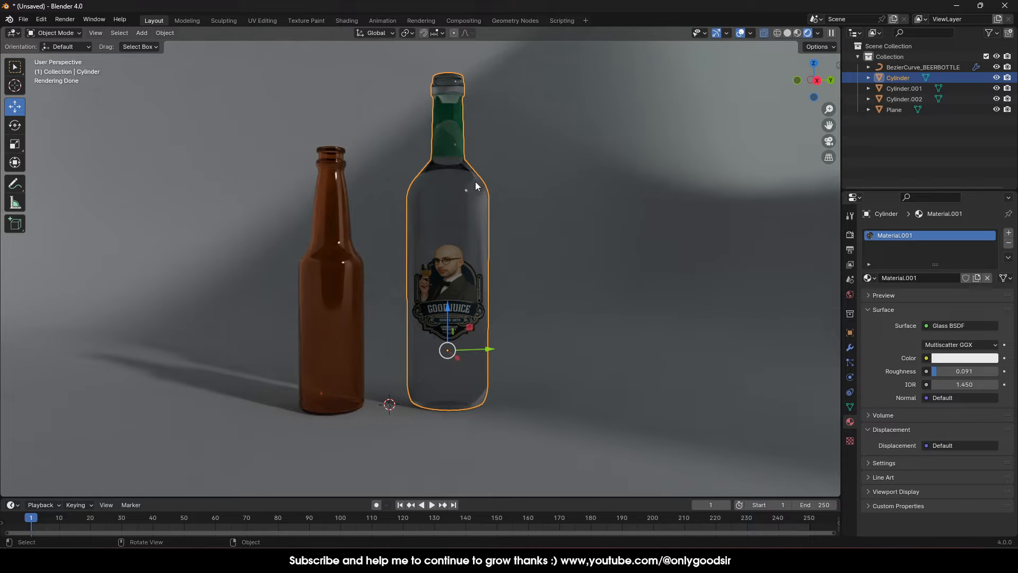
pyautogui.click(849, 348)
pyautogui.click(904, 233)
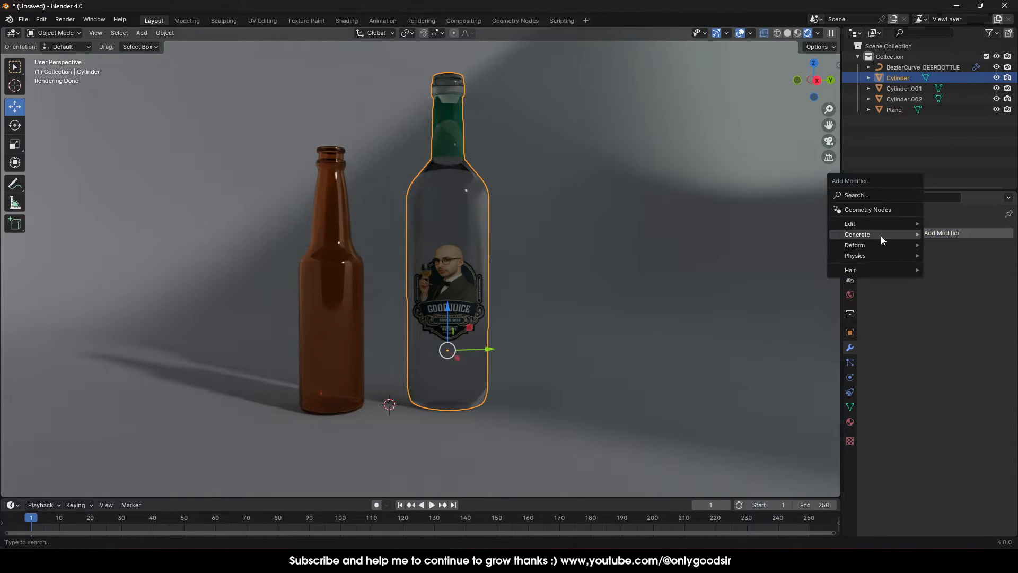
pyautogui.moveTo(880, 234)
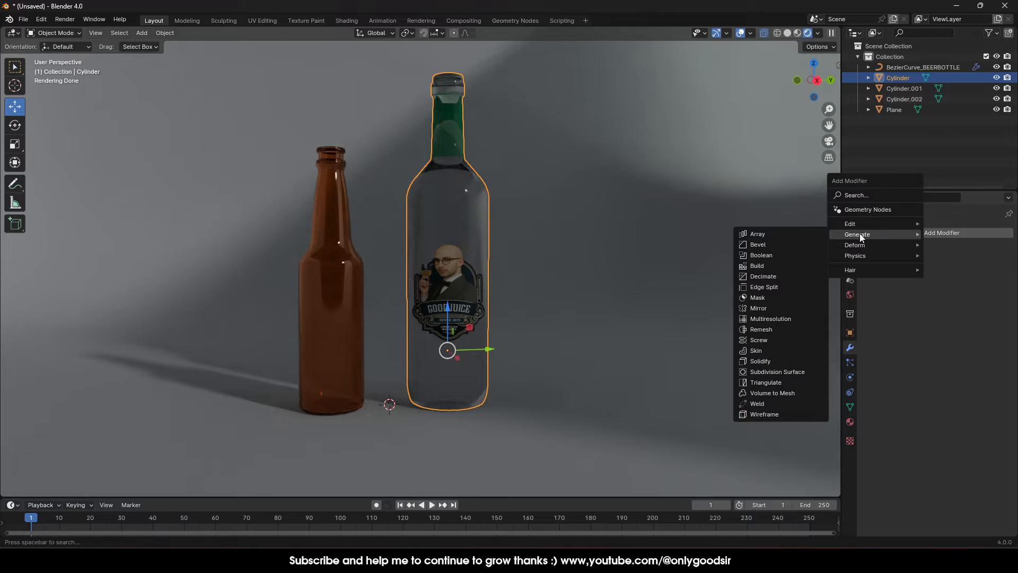
pyautogui.click(763, 361)
pyautogui.moveTo(960, 279); pyautogui.dragTo(1003, 279)
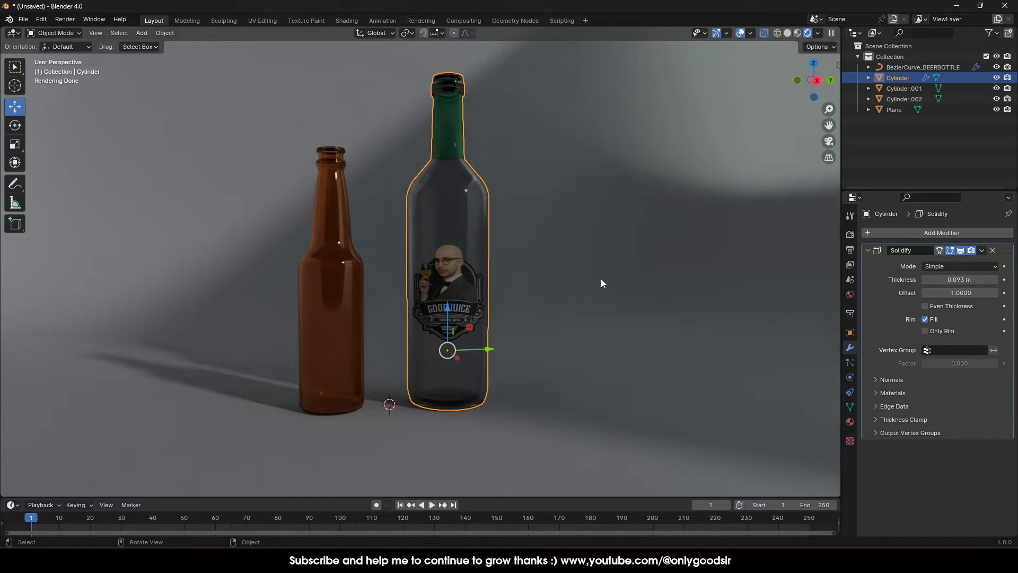
# - In Edit Mode, select all faces of the wine bottle's straight body and base and duplicate them in place
pyautogui.click(456, 183)
pyautogui.click(488, 210)
pyautogui.click(549, 345)
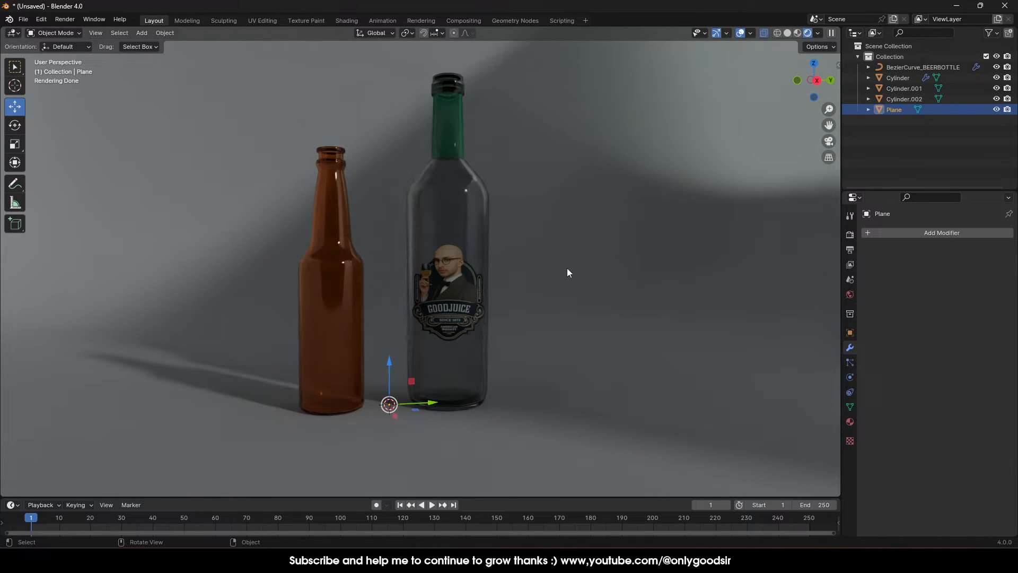
pyautogui.click(445, 249)
pyautogui.click(479, 200)
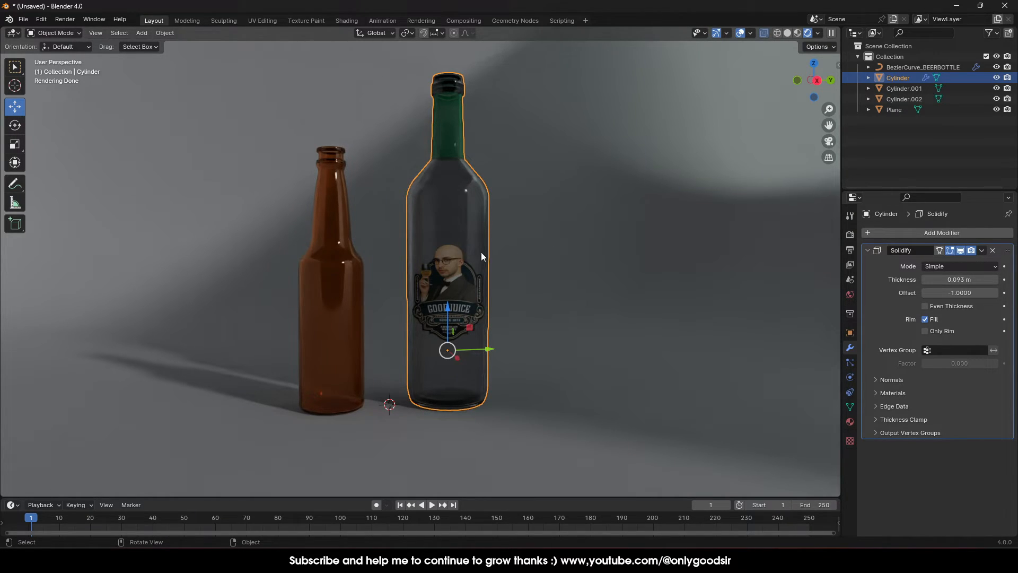
pyautogui.press('Tab')
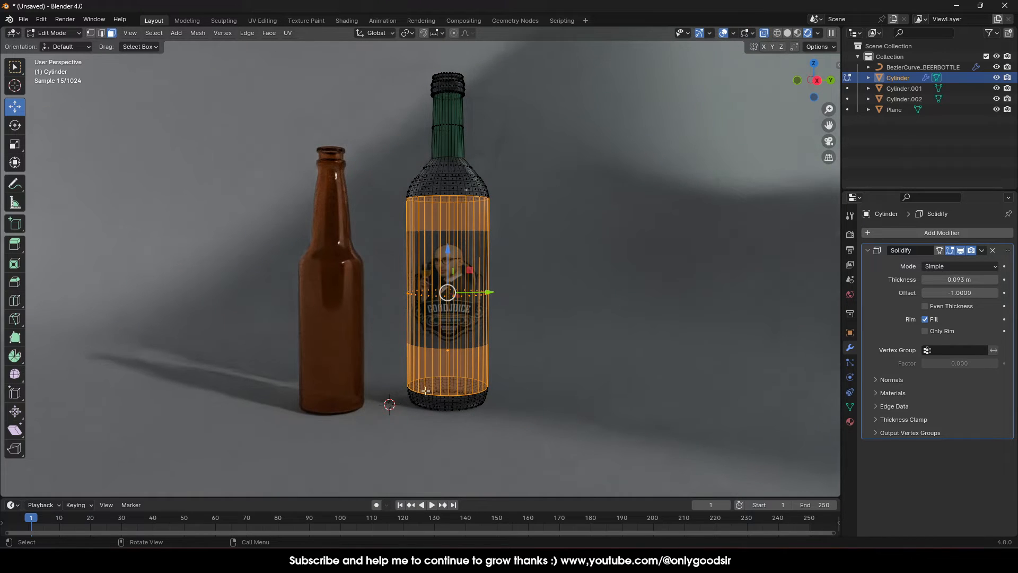
pyautogui.click(546, 440)
pyautogui.moveTo(545, 440); pyautogui.dragTo(364, 223)
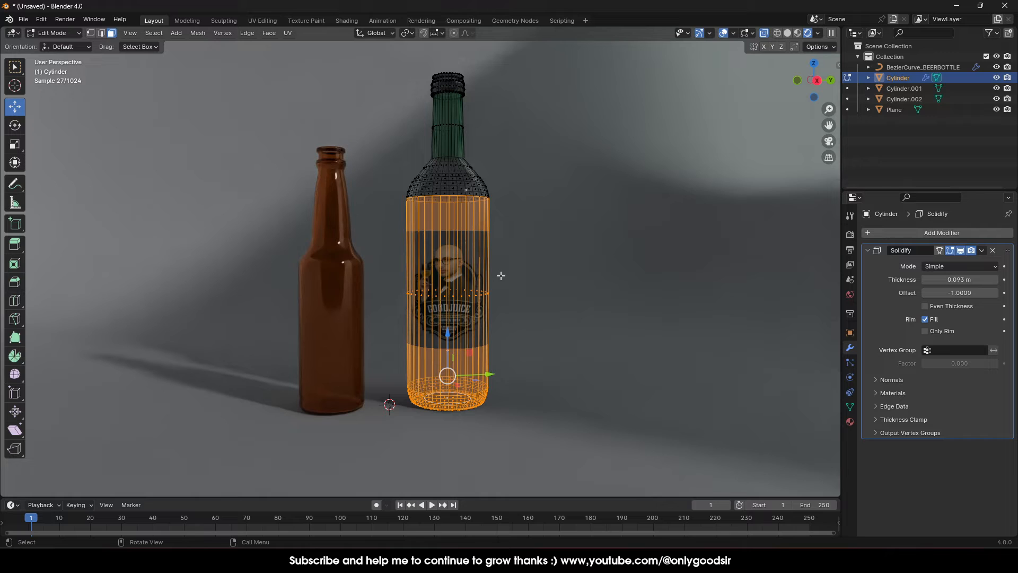
pyautogui.press('g')
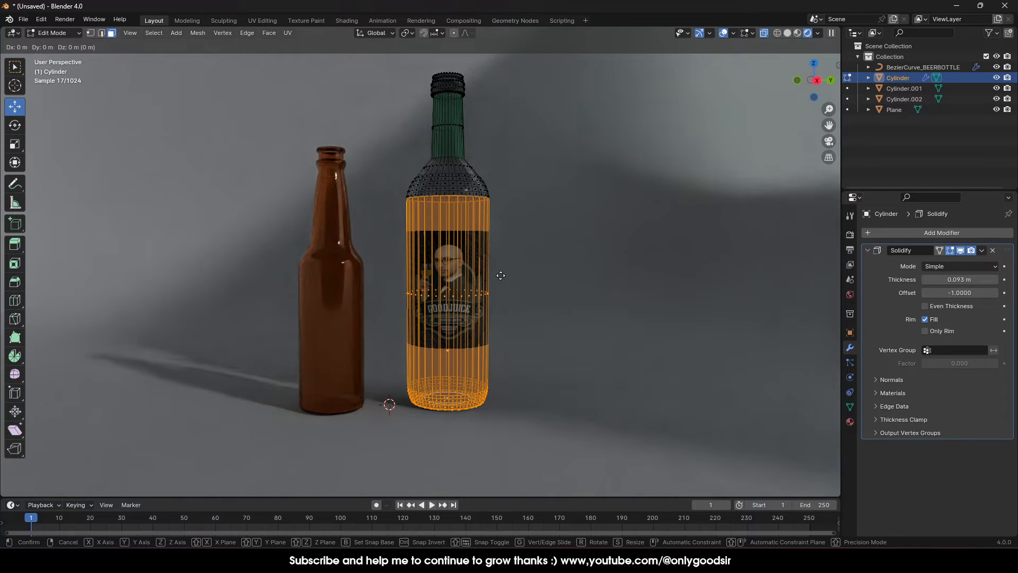
pyautogui.rightClick(501, 276)
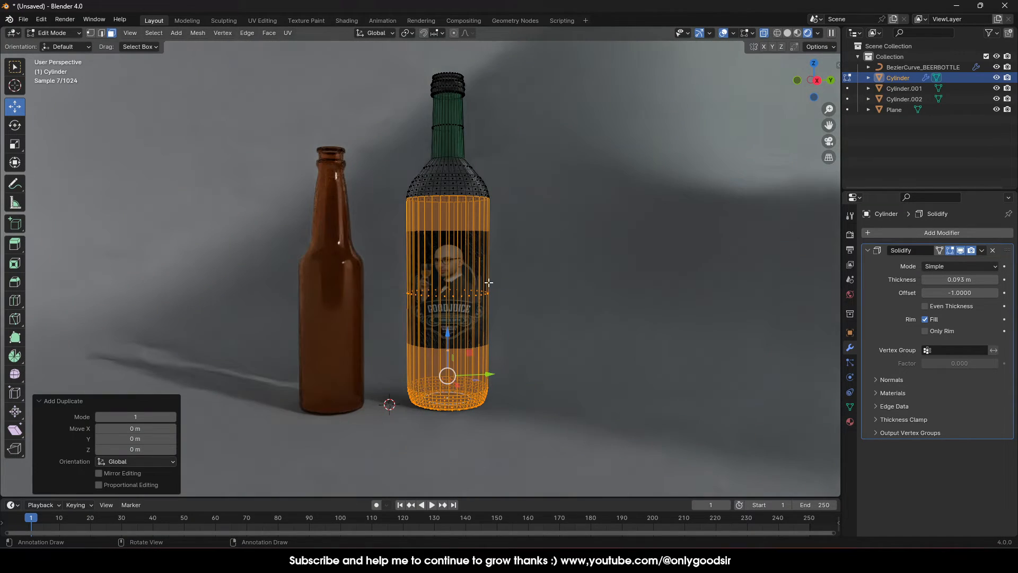
# - Separate the duplicated body and base faces into their own object and return to Object Mode
pyautogui.rightClick(478, 272)
pyautogui.moveTo(441, 439)
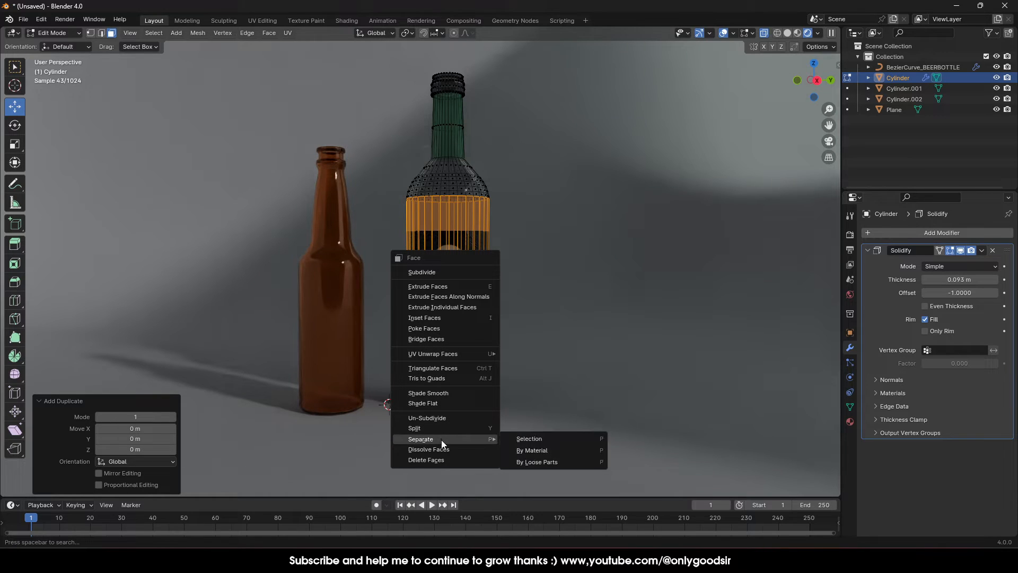
pyautogui.click(529, 438)
pyautogui.press('Tab')
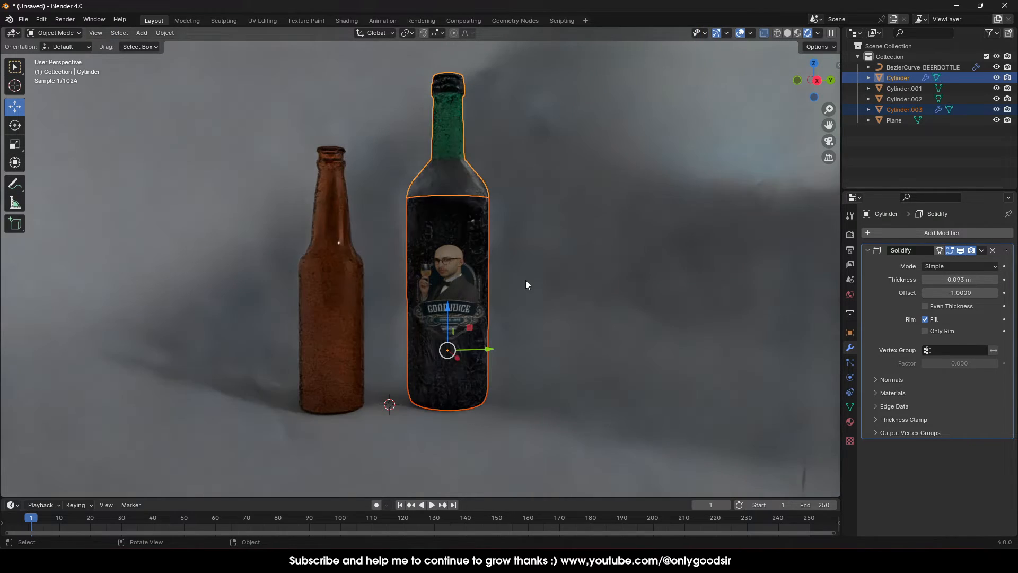
# - Rename the separated body object LIQUID and scale it uniformly to about 0.871 so it fits inside the wine bottle
pyautogui.click(487, 244)
pyautogui.click(485, 213)
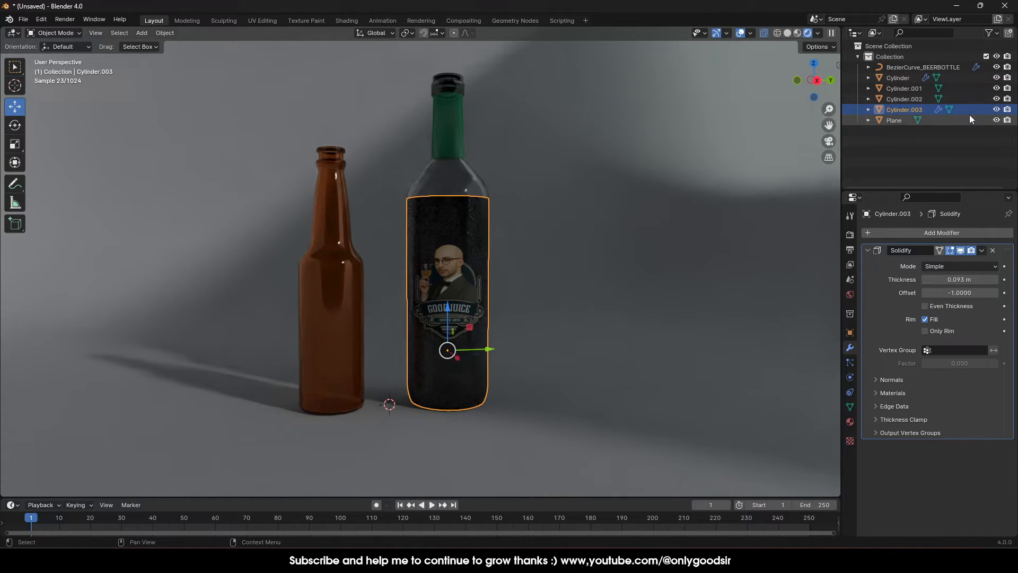
pyautogui.doubleClick(912, 110)
pyautogui.write('LIQUID')
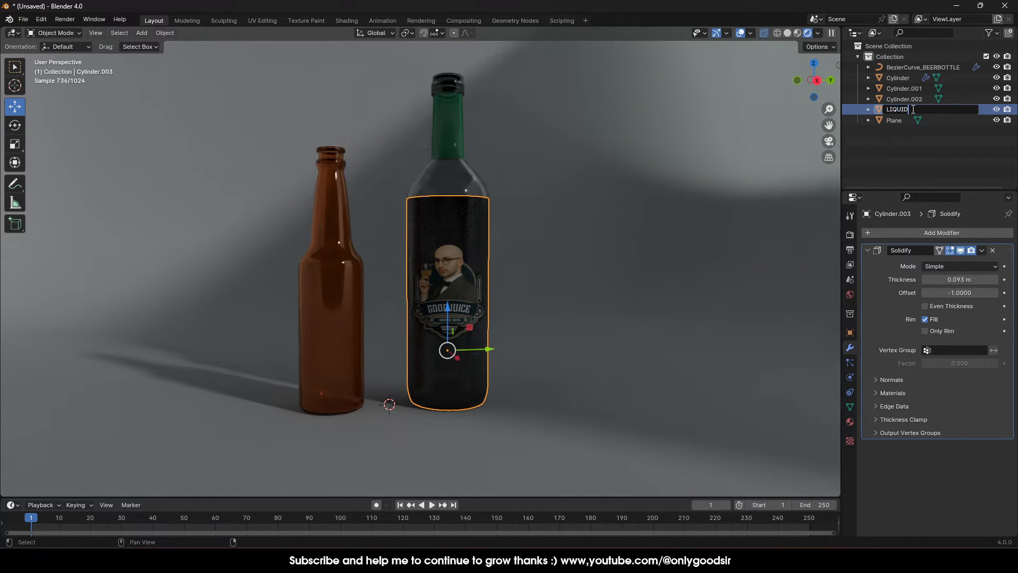
pyautogui.press('Return')
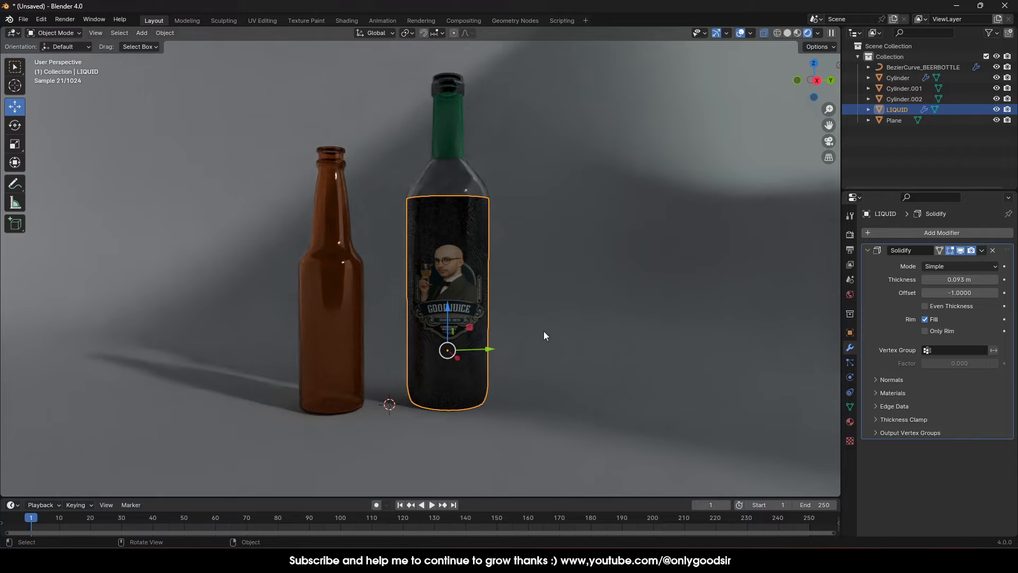
pyautogui.press('s')
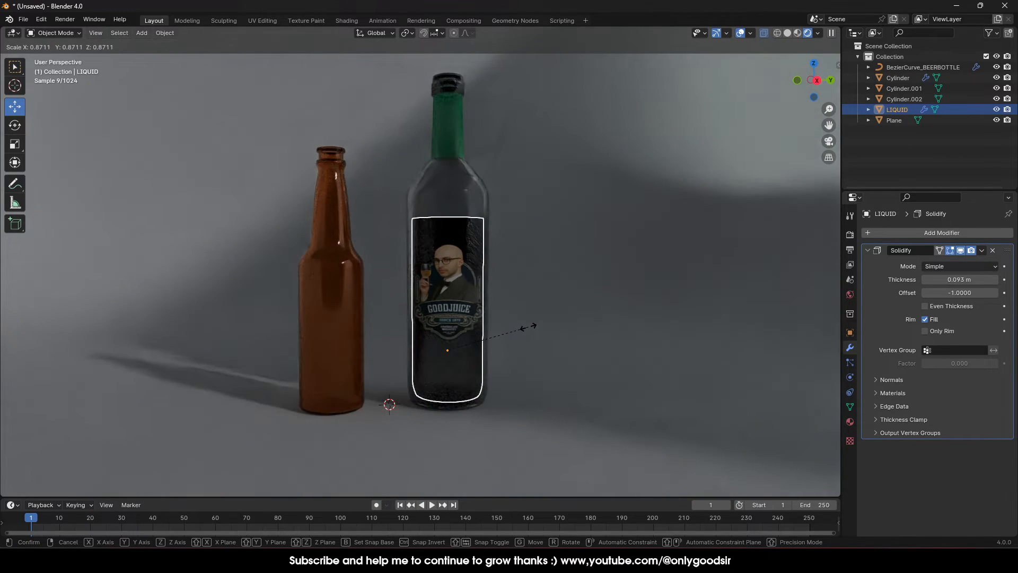
pyautogui.click(529, 327)
# - In solid shading, select the LIQUID mesh's open top edge loop, fill it with a face, and return to Object Mode
pyautogui.moveTo(491, 244); pyautogui.dragTo(499, 287, button='middle')
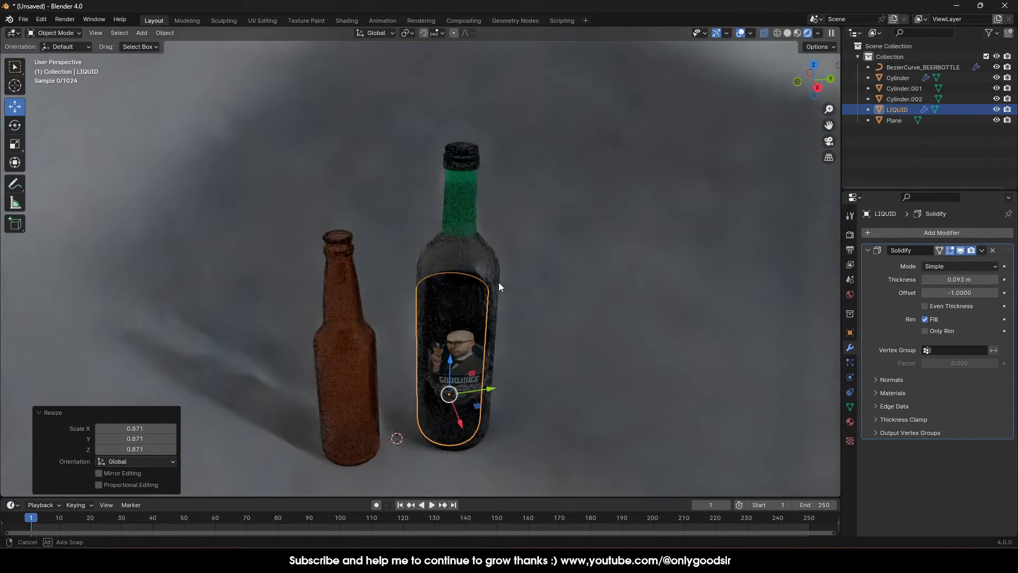
pyautogui.press('Tab')
pyautogui.scroll(4, 488, 302)
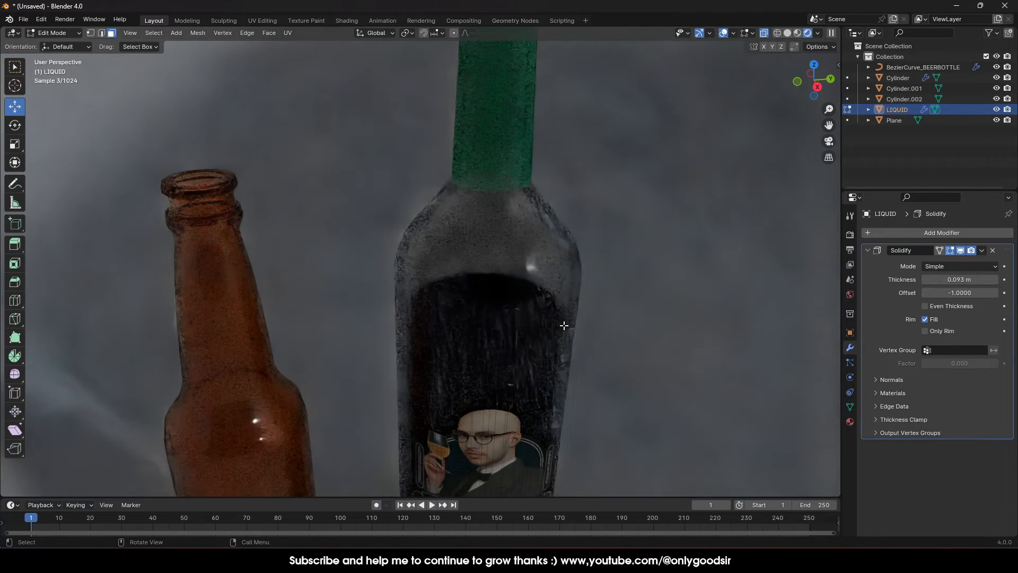
pyautogui.click(790, 33)
pyautogui.scroll(5, 566, 288)
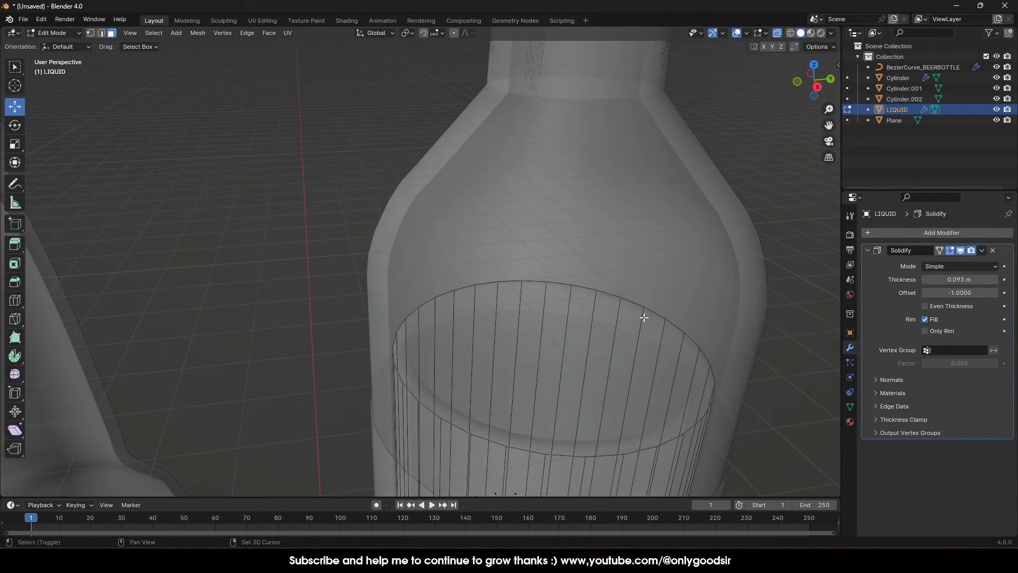
pyautogui.scroll(3, 525, 313)
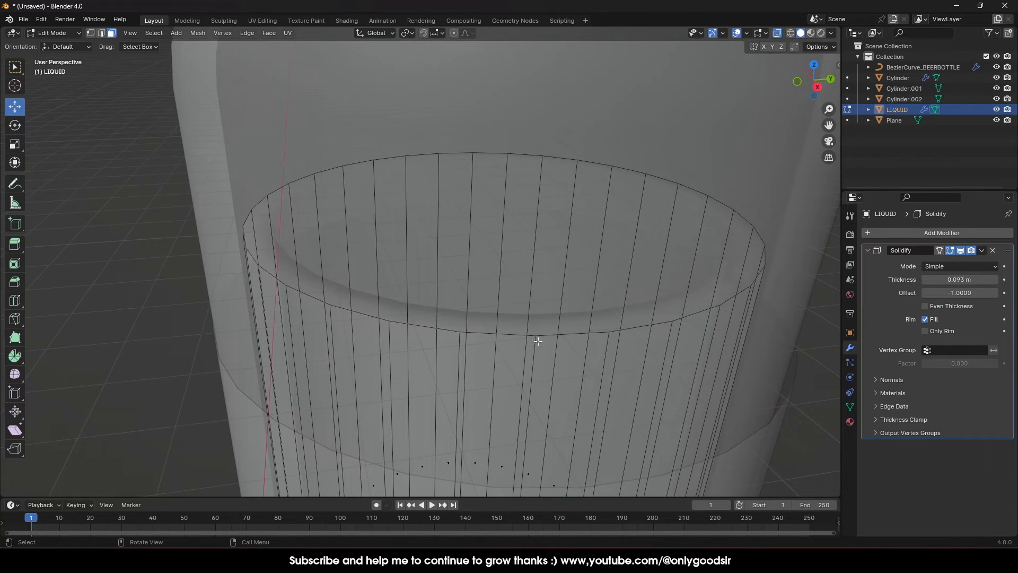
pyautogui.scroll(-3, 598, 250)
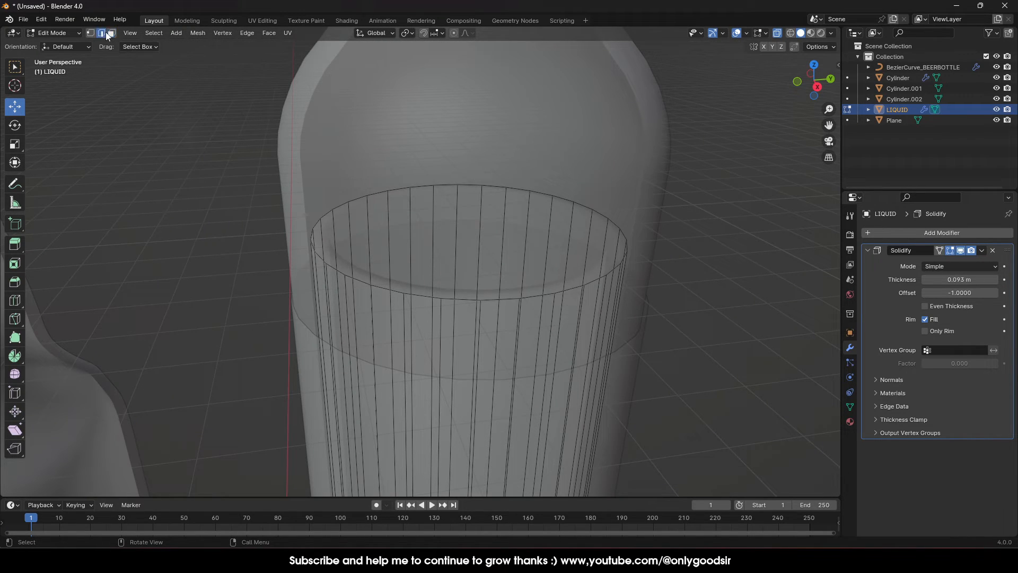
pyautogui.click(414, 297)
pyautogui.click(419, 293)
pyautogui.keyDown('alt'); pyautogui.click(398, 291); pyautogui.keyUp('alt')
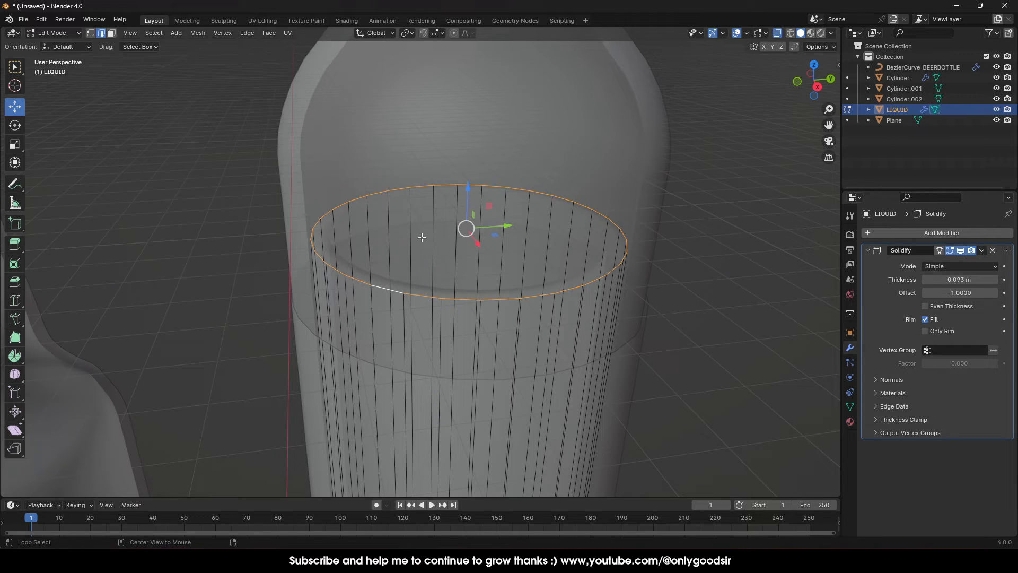
pyautogui.keyDown('alt'); pyautogui.click(408, 294); pyautogui.keyUp('alt')
pyautogui.keyDown('alt'); pyautogui.click(390, 290); pyautogui.keyUp('alt')
pyautogui.hotkey('ctrl', 'e')
pyautogui.press('f')
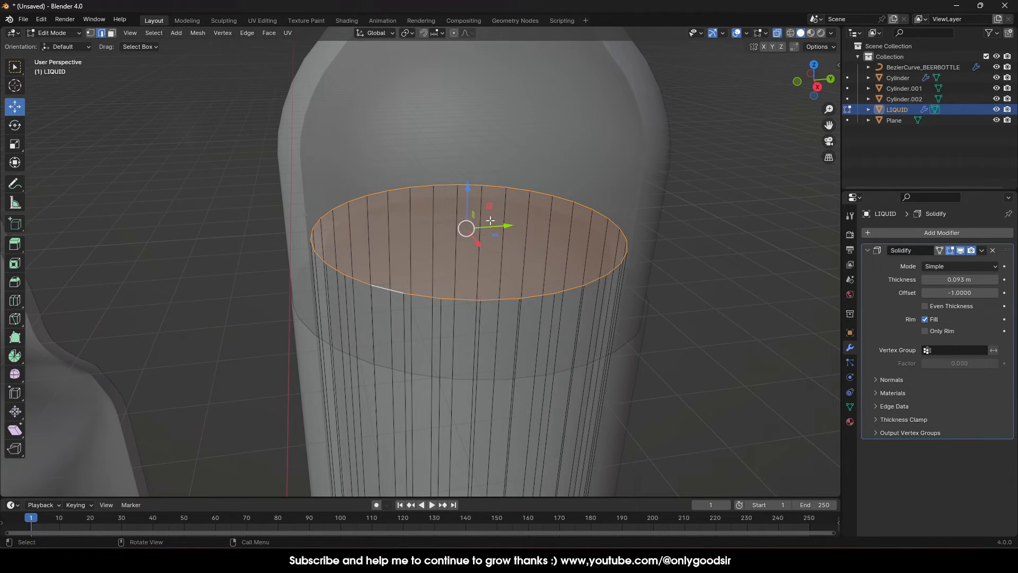
pyautogui.press('Tab')
# - Remove the Solidify modifier from the LIQUID object
pyautogui.scroll(-5, 477, 260)
pyautogui.moveTo(467, 285)
pyautogui.mouseDown(button='middle')
pyautogui.moveTo(471, 264)
pyautogui.moveTo(468, 272)
pyautogui.mouseUp(button='middle')
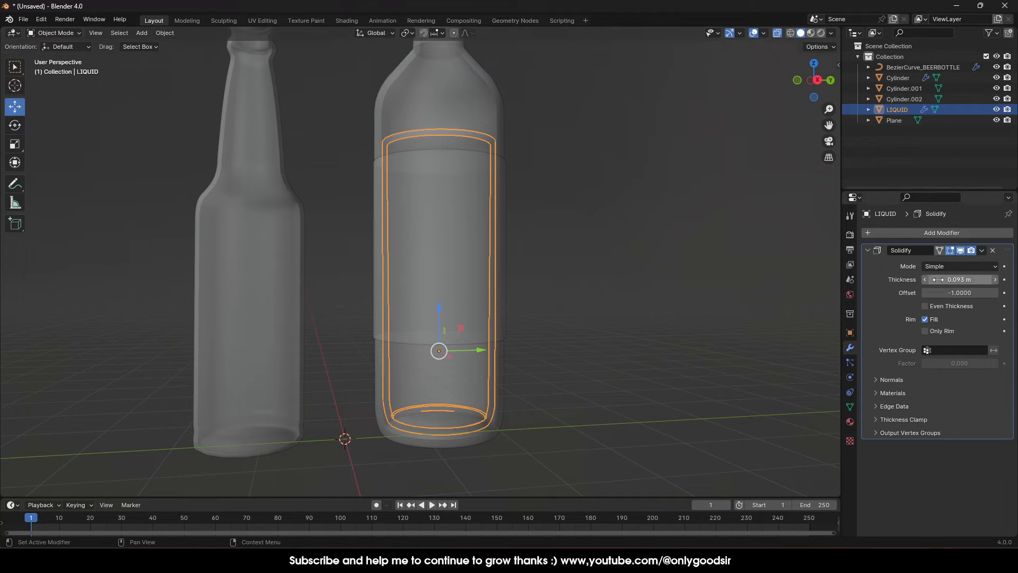
pyautogui.click(992, 250)
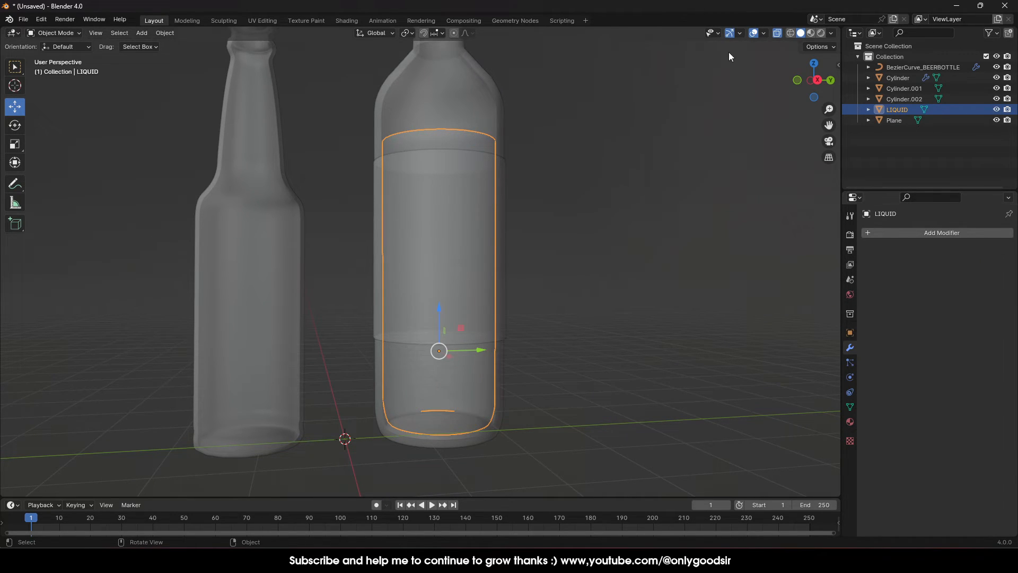
# - Remove the bottle's shared glass material from the LIQUID object and give it a new material of its own
pyautogui.click(850, 421)
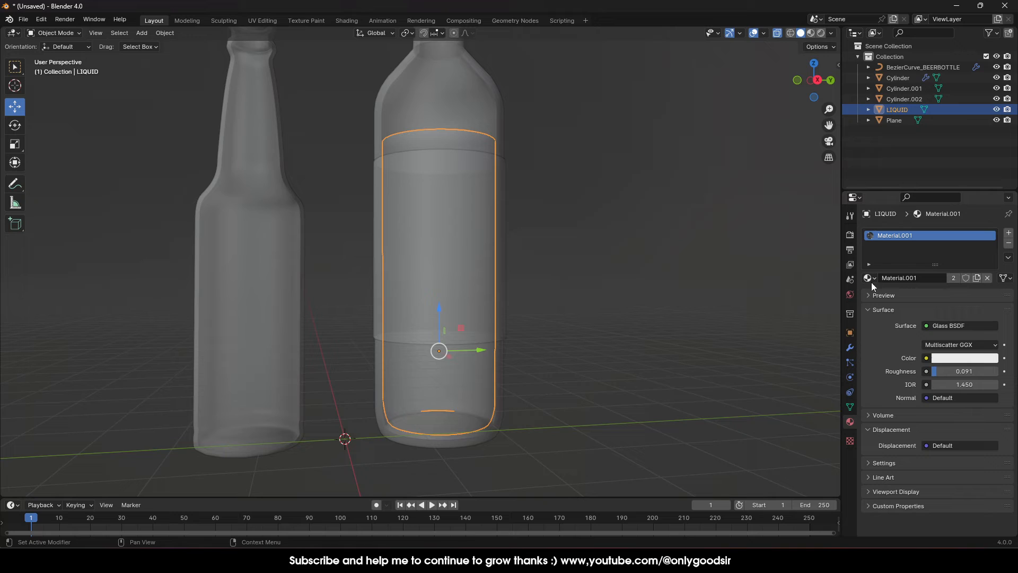
pyautogui.click(1008, 243)
pyautogui.click(909, 277)
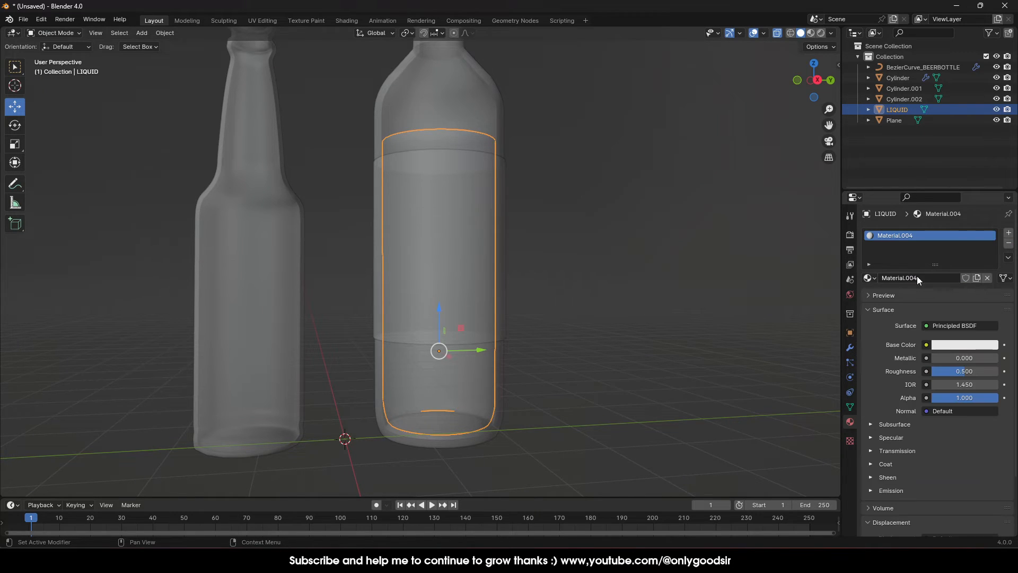
# - In rendered shading, set the liquid's base color to orange (hue about 0.078, saturation about 0.935) and its roughness to 0
pyautogui.click(951, 344)
pyautogui.click(812, 34)
pyautogui.click(820, 32)
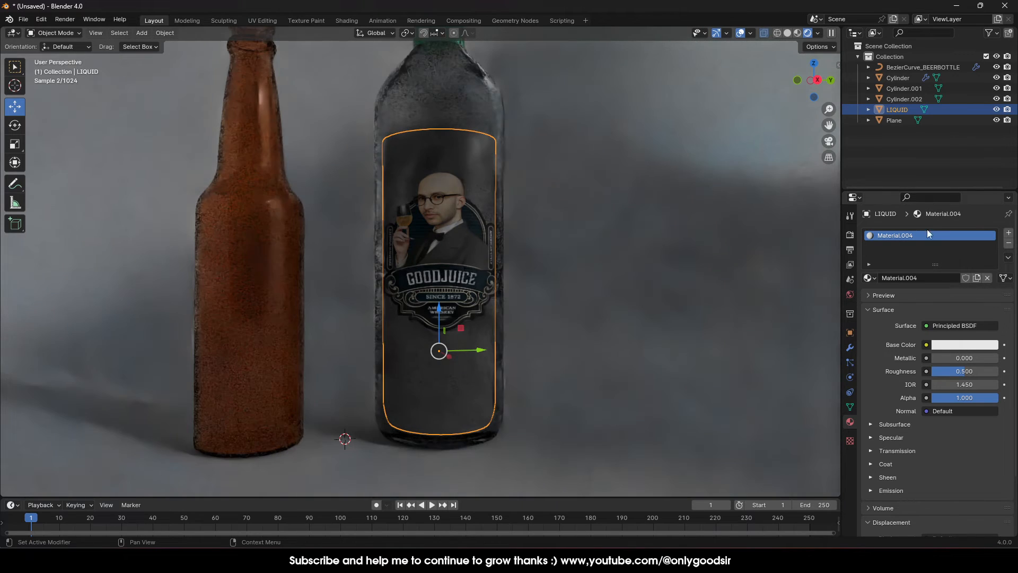
pyautogui.click(957, 345)
pyautogui.click(921, 237)
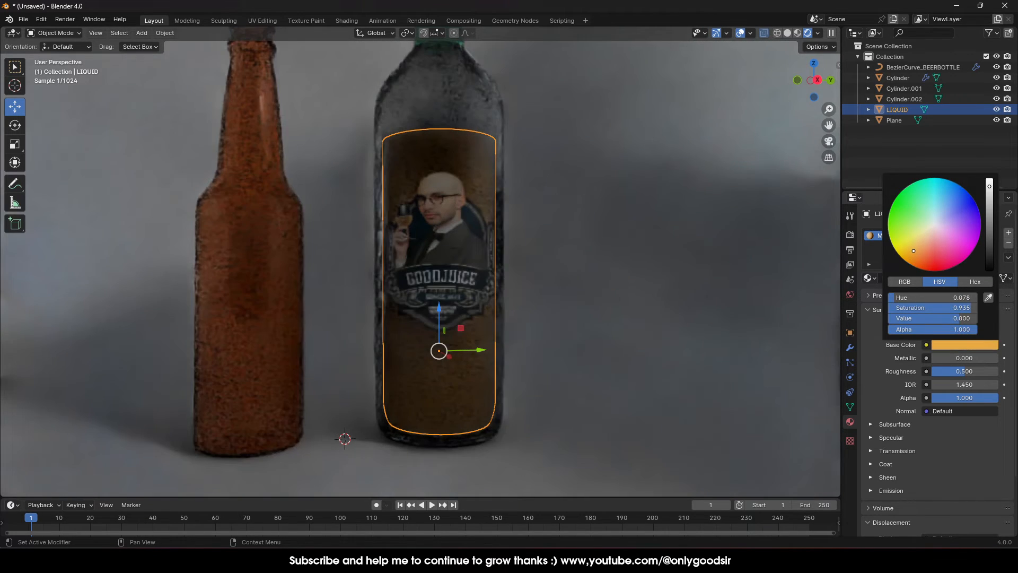
pyautogui.moveTo(965, 372); pyautogui.dragTo(925, 372)
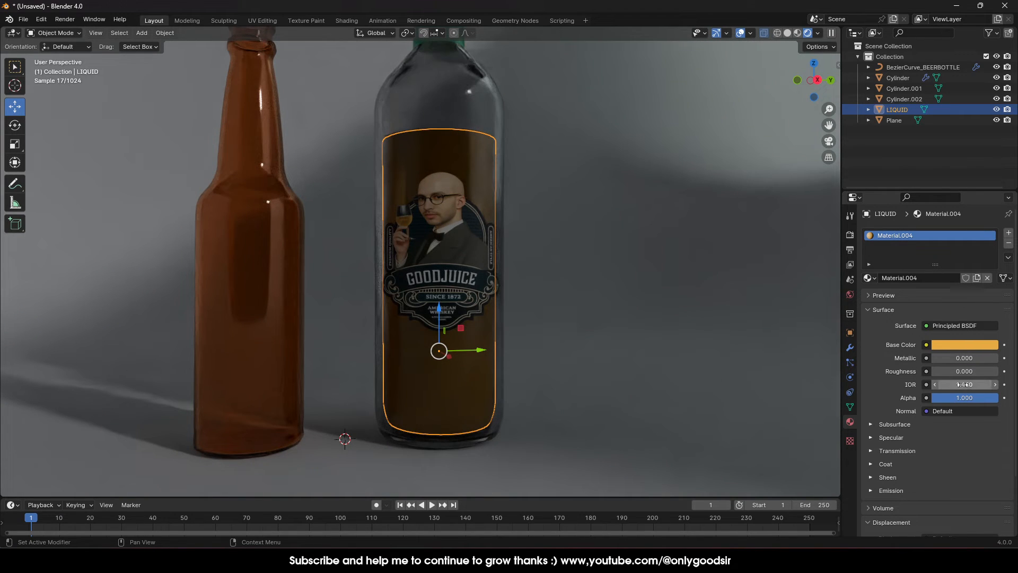
# - Switch the LIQUID material's surface to Glass BSDF with an orange color and a roughness of 0.173
pyautogui.click(943, 325)
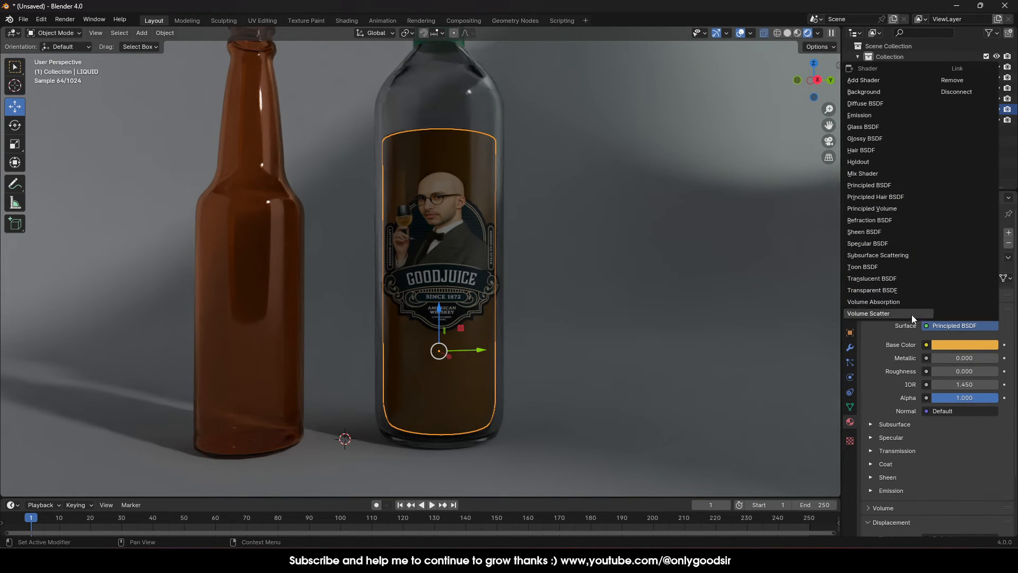
pyautogui.click(874, 130)
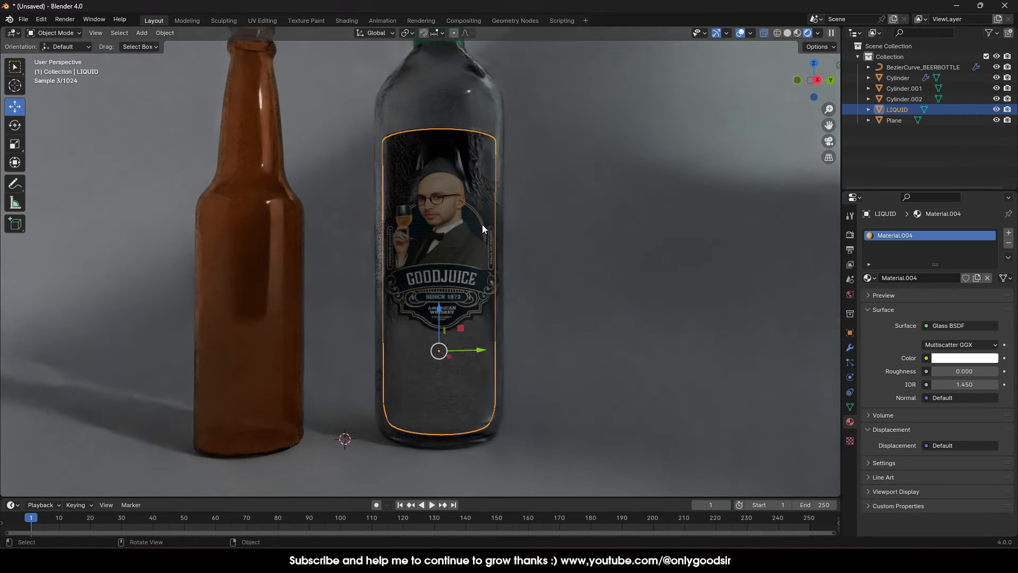
pyautogui.click(958, 358)
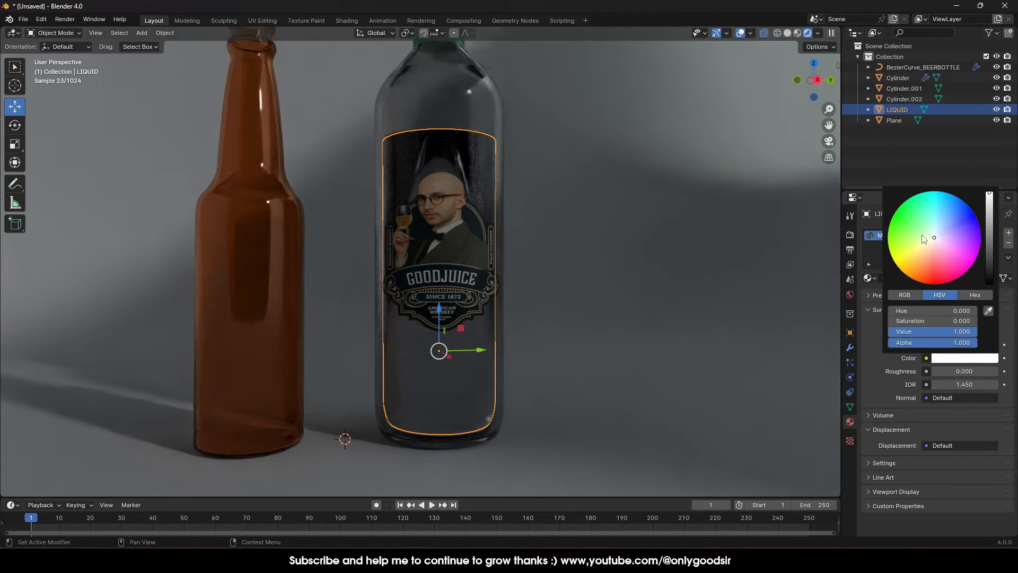
pyautogui.moveTo(923, 237); pyautogui.dragTo(919, 273)
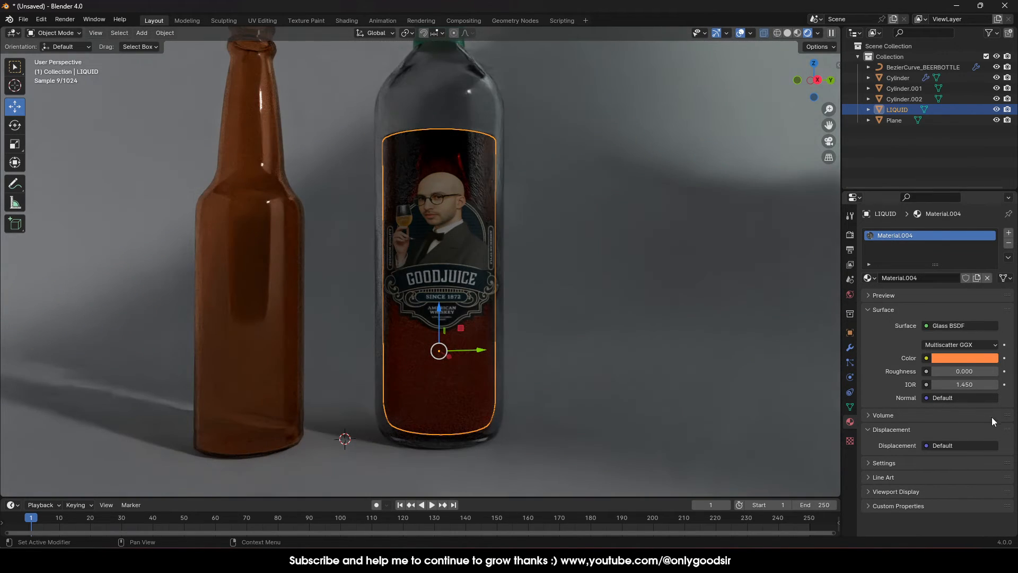
pyautogui.moveTo(954, 371); pyautogui.dragTo(965, 371)
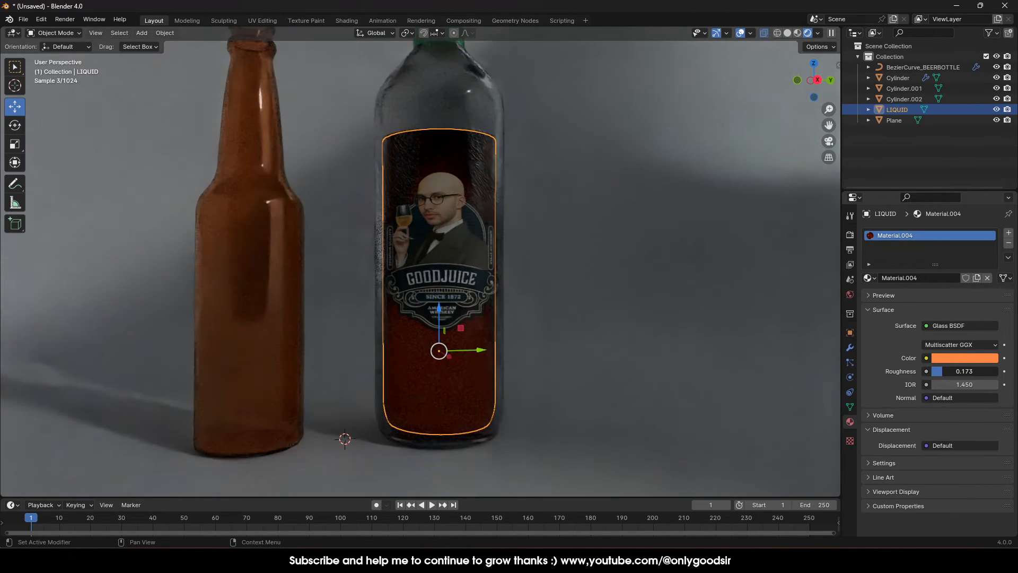
pyautogui.scroll(-2, 508, 319)
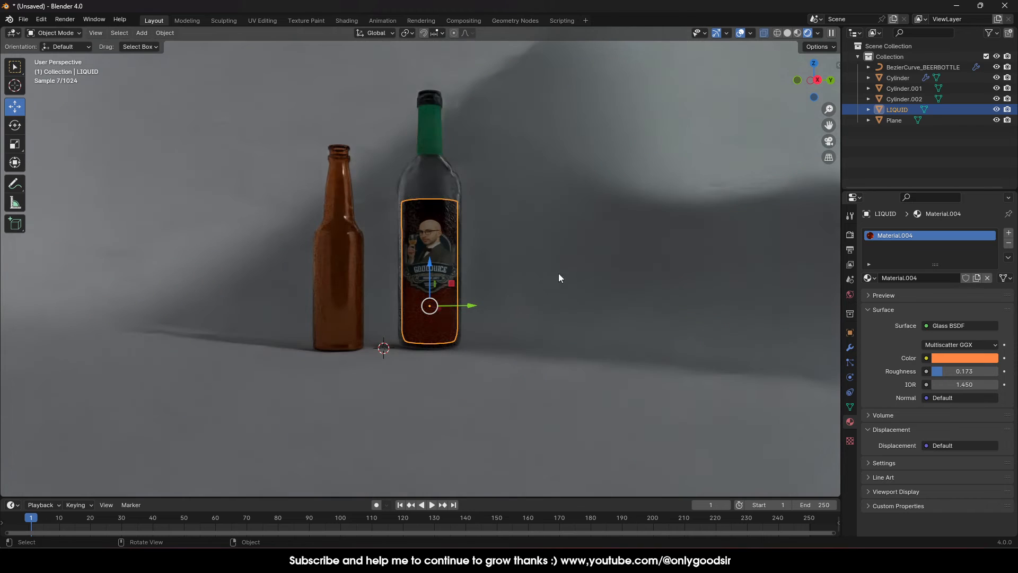
pyautogui.click(533, 305)
# - Add a 2 m plane at the origin and raise it about 4.45 m along Z
pyautogui.scroll(-3, 525, 313)
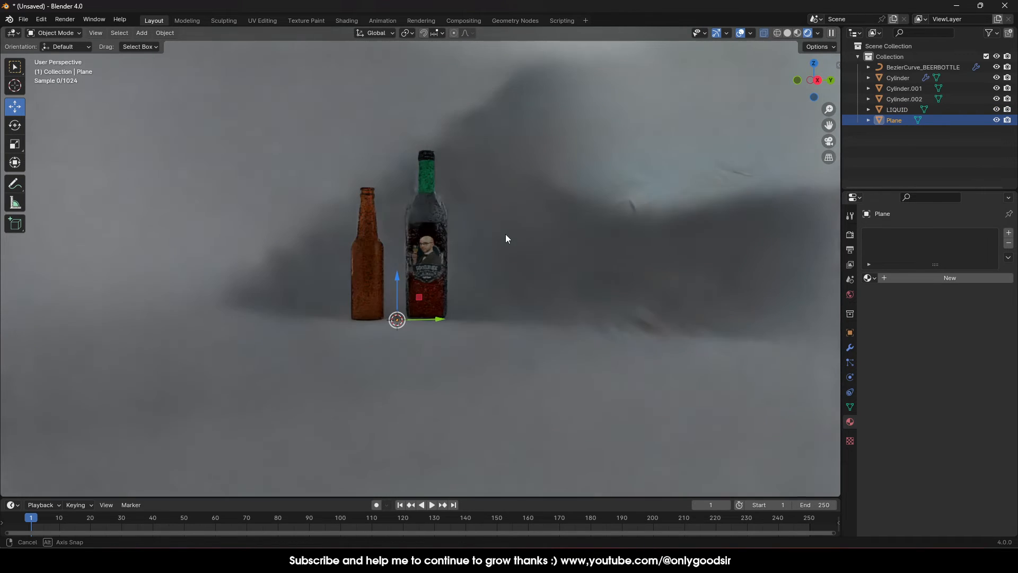
pyautogui.scroll(2, 506, 282)
pyautogui.scroll(2, 509, 213)
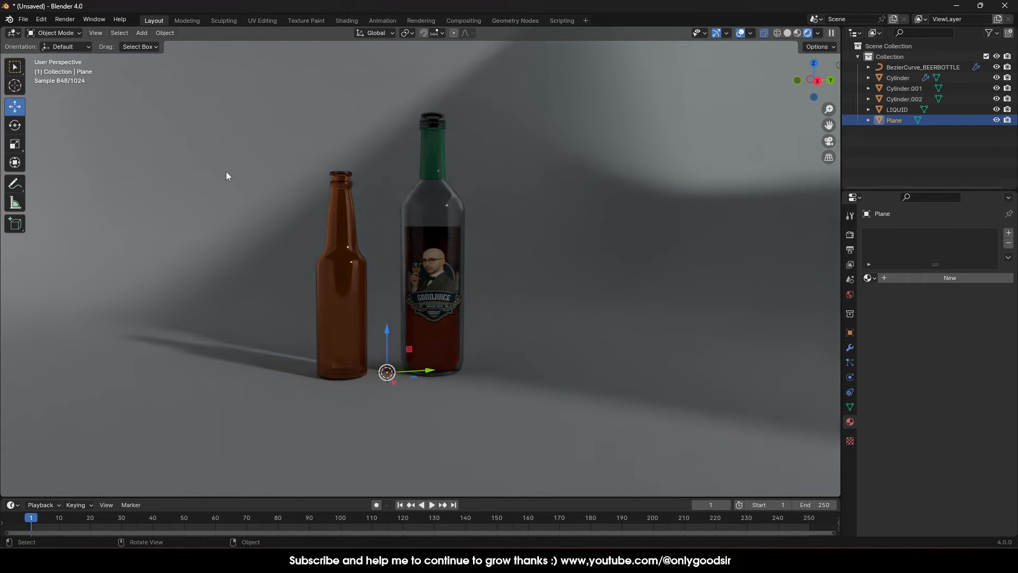
pyautogui.click(142, 33)
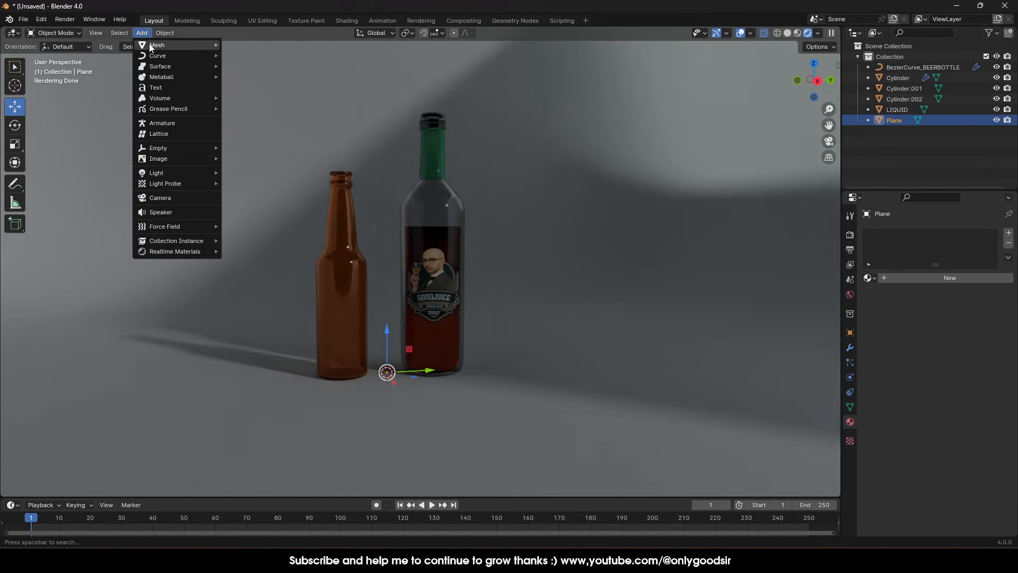
pyautogui.moveTo(154, 45)
pyautogui.click(259, 44)
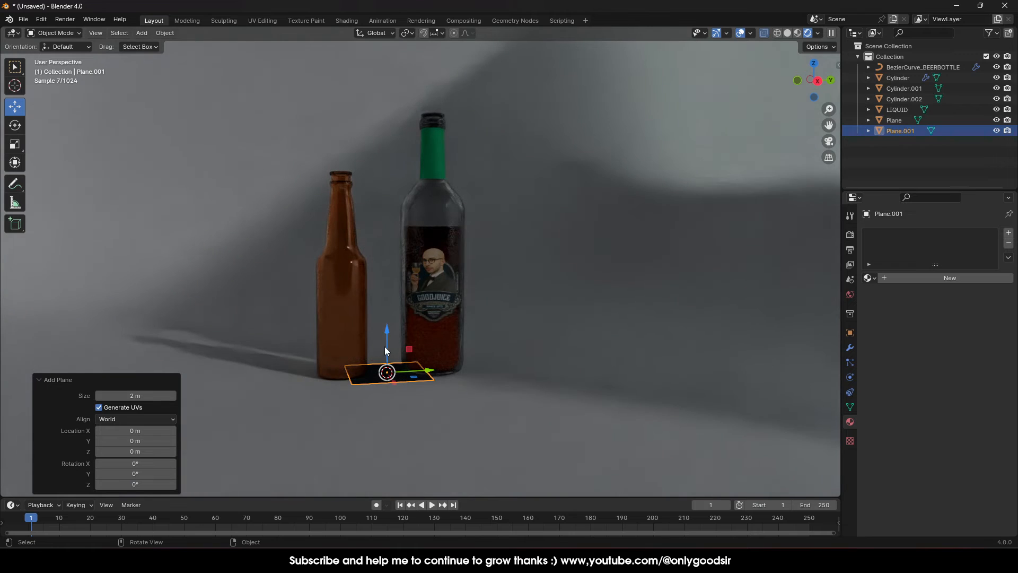
pyautogui.moveTo(386, 336); pyautogui.dragTo(430, 194)
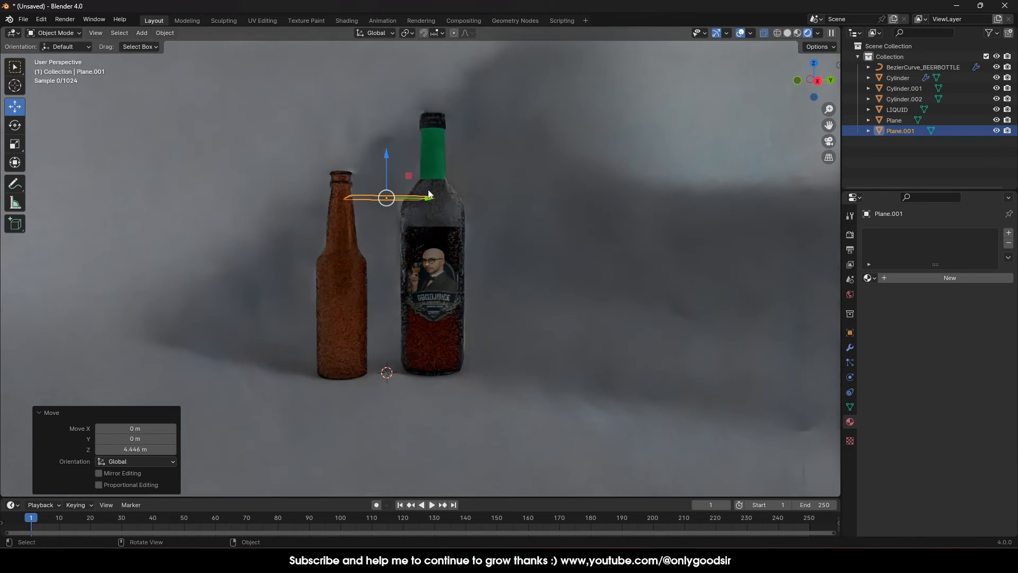
# - Stand the new plane upright, scale it about 3.1 times along Z, and move it about 7.8 m along Y, away from the bottles
pyautogui.click(15, 125)
pyautogui.moveTo(357, 230); pyautogui.dragTo(336, 132)
pyautogui.click(15, 147)
pyautogui.moveTo(387, 155); pyautogui.dragTo(387, 66)
pyautogui.click(15, 106)
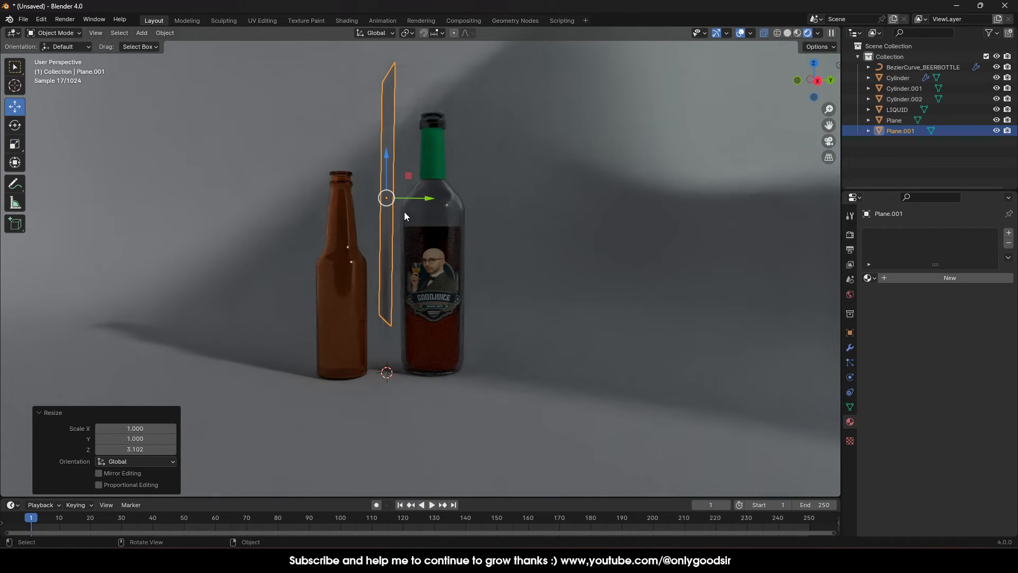
pyautogui.moveTo(427, 198); pyautogui.dragTo(695, 201)
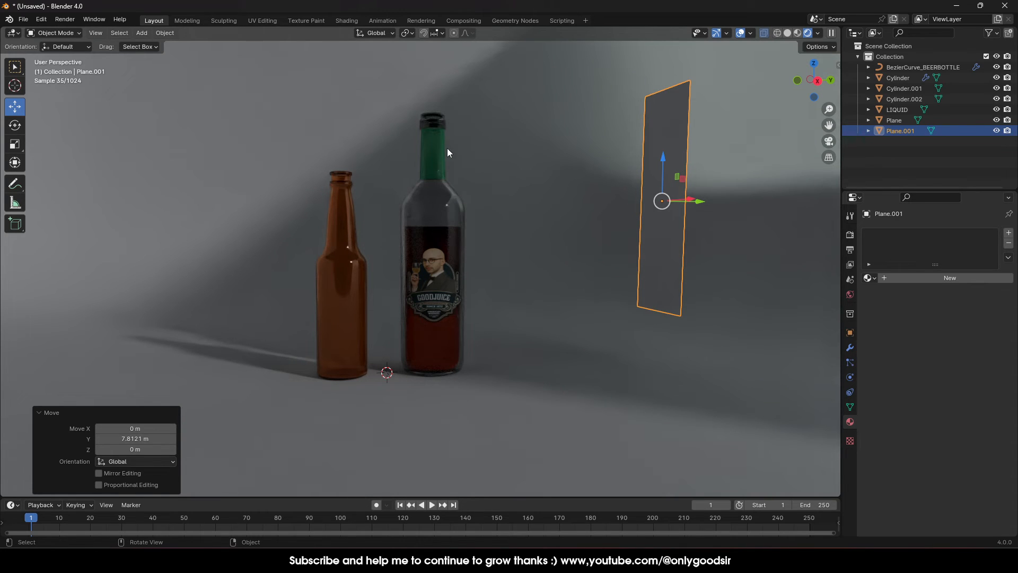
# - Give the upright plane a new material that emits white light with an emission strength of 19.9
pyautogui.click(927, 281)
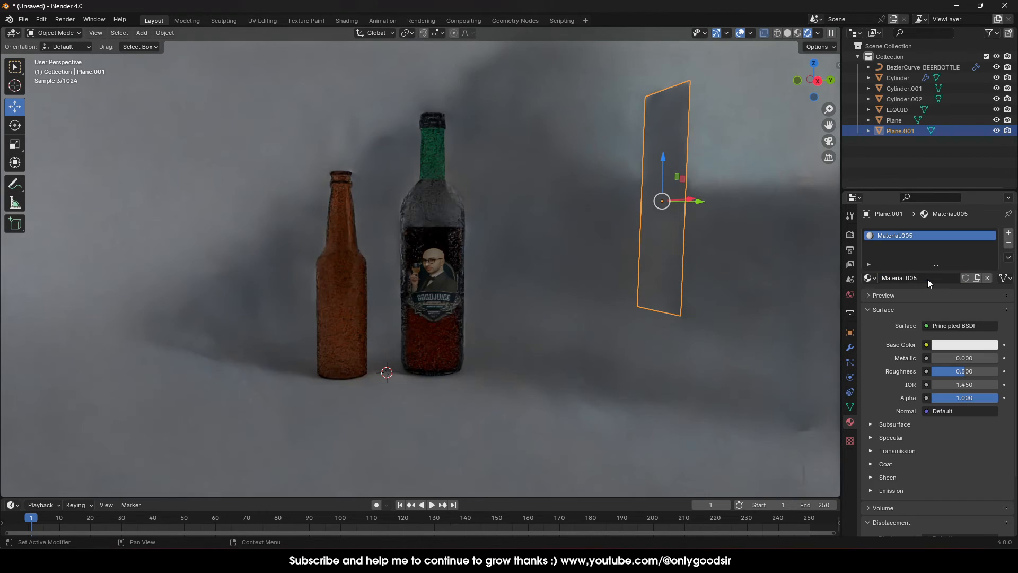
pyautogui.click(889, 491)
pyautogui.scroll(-2, 907, 489)
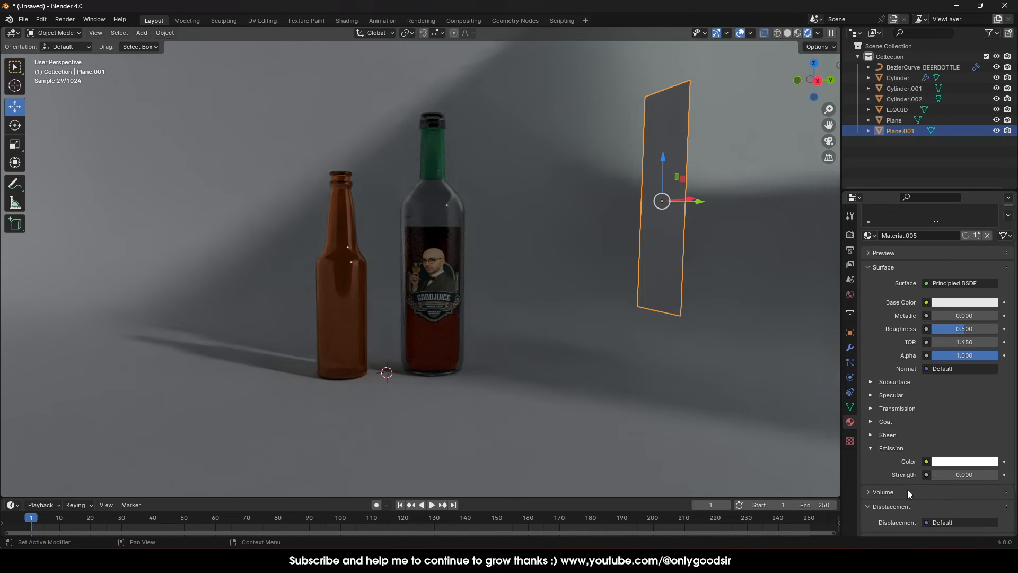
pyautogui.moveTo(957, 474); pyautogui.dragTo(991, 475)
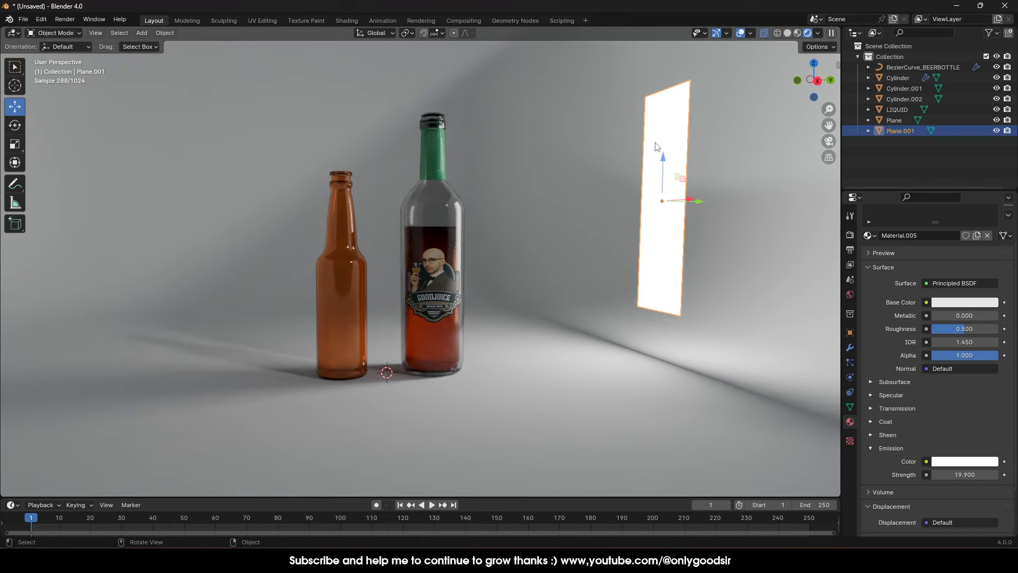
# - Adjust the light plane: lower it about 0.5 m, shift it about 0.25 m along Y, and scale it by about 1.09 along X
pyautogui.moveTo(662, 159); pyautogui.dragTo(662, 177)
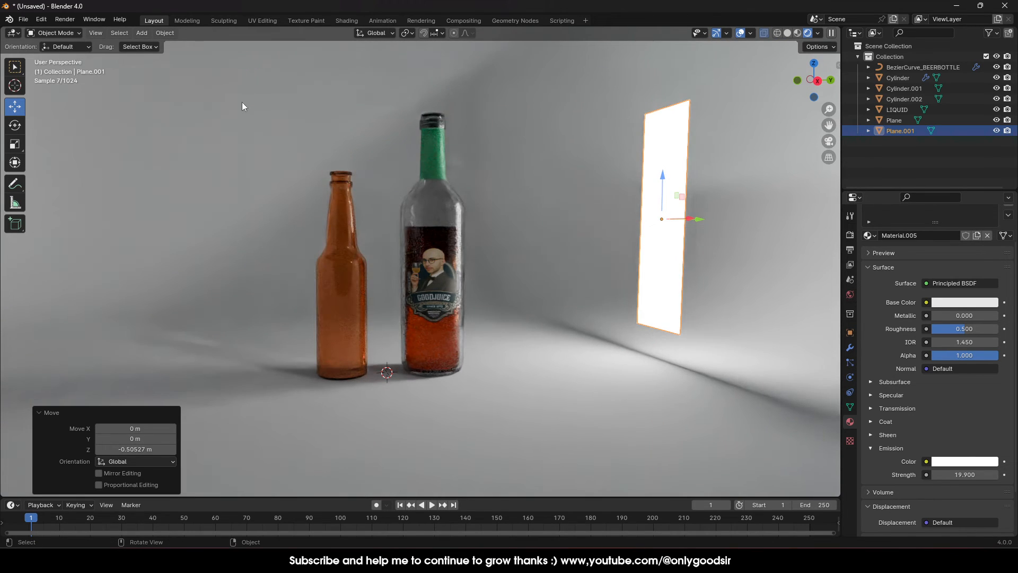
pyautogui.moveTo(701, 219)
pyautogui.mouseDown()
pyautogui.moveTo(730, 218)
pyautogui.moveTo(709, 215)
pyautogui.mouseUp()
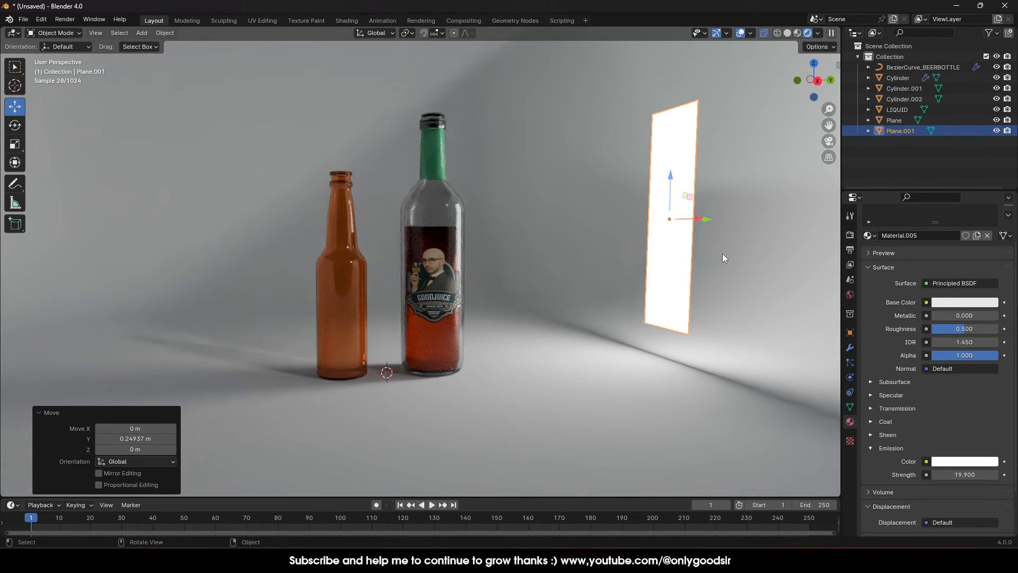
pyautogui.click(15, 143)
pyautogui.moveTo(699, 219)
pyautogui.mouseDown()
pyautogui.moveTo(690, 218)
pyautogui.moveTo(727, 217)
pyautogui.moveTo(698, 215)
pyautogui.mouseUp()
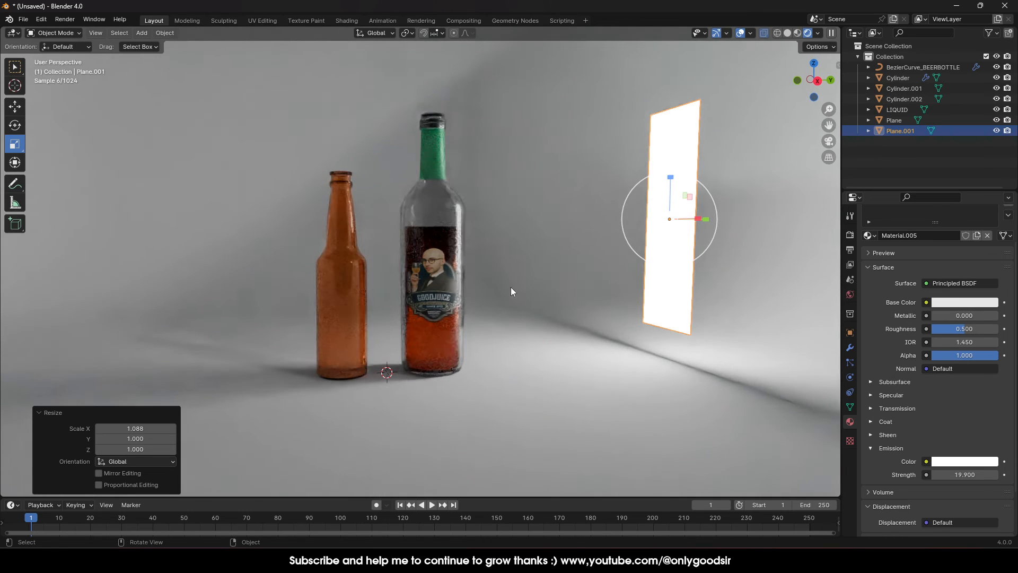
# - Sample the wine label's grey-blue as the neck sleeve's base color and adjust it to a more saturated teal blue
pyautogui.scroll(2, 510, 288)
pyautogui.keyDown('shift'); pyautogui.moveTo(514, 266); pyautogui.dragTo(510, 287, button='middle'); pyautogui.keyUp('shift')
pyautogui.scroll(1, 512, 285)
pyautogui.scroll(-2, 510, 287)
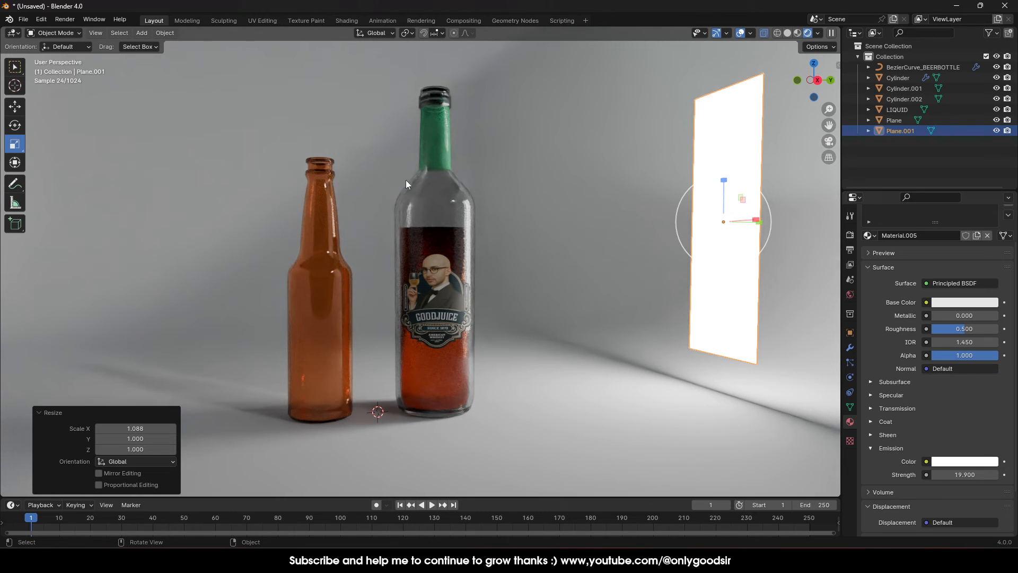
pyautogui.click(444, 152)
pyautogui.click(990, 303)
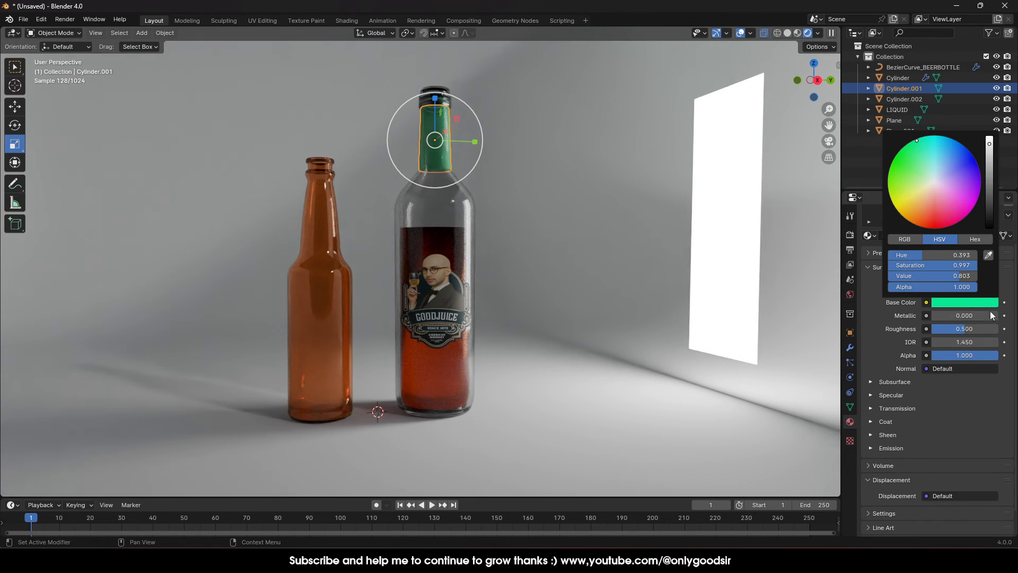
pyautogui.click(986, 257)
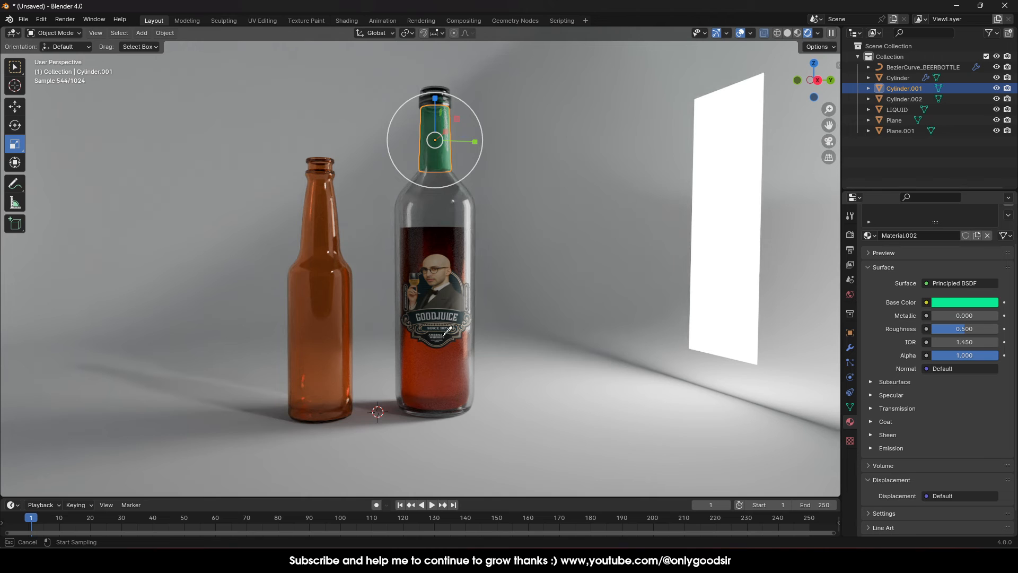
pyautogui.click(463, 316)
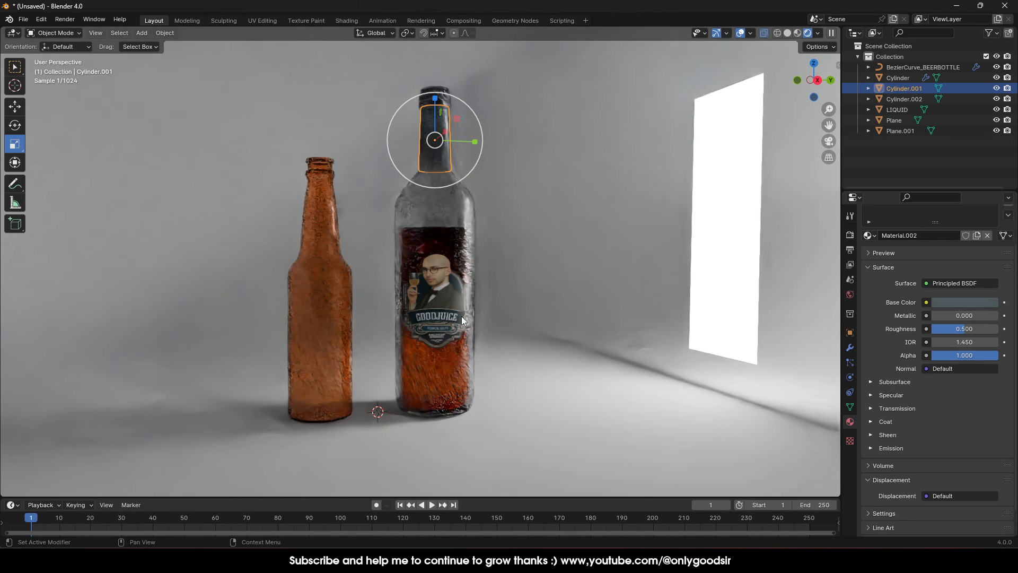
pyautogui.click(958, 301)
pyautogui.moveTo(918, 267); pyautogui.dragTo(949, 275)
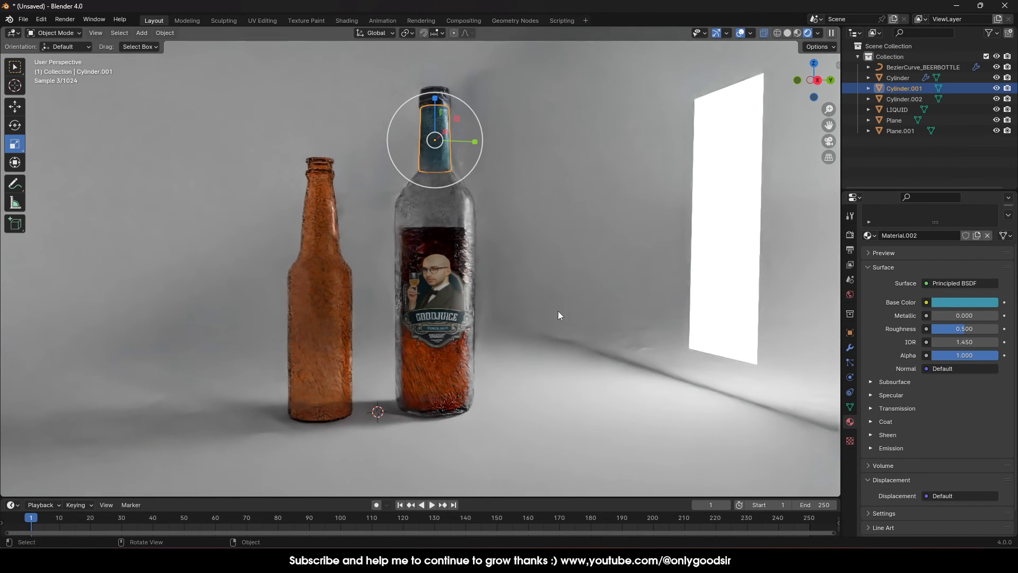
pyautogui.click(551, 310)
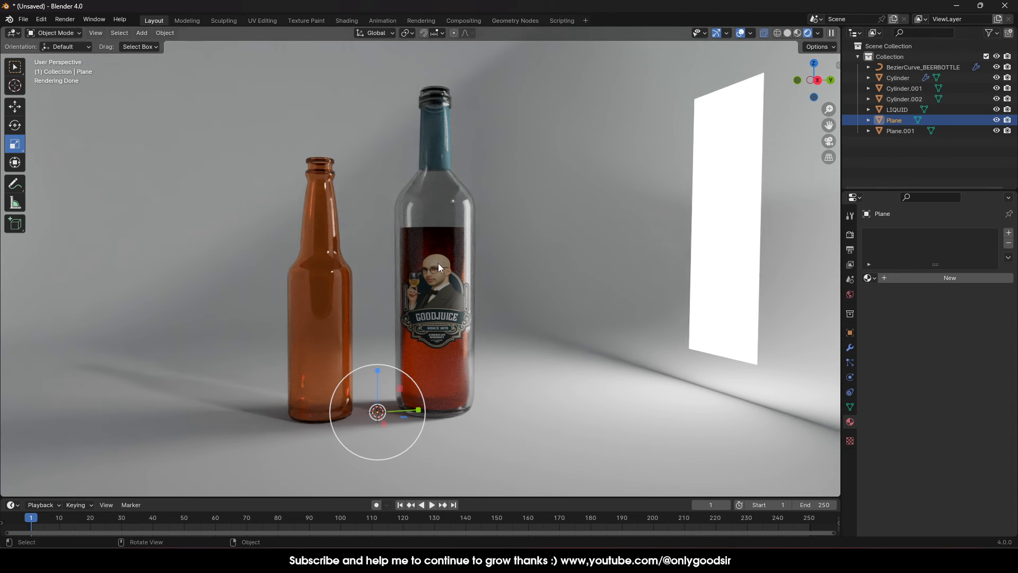
# - Tilt the beer bottle so its neck leans away from the wine bottle, and place it floating above the floor
pyautogui.click(326, 293)
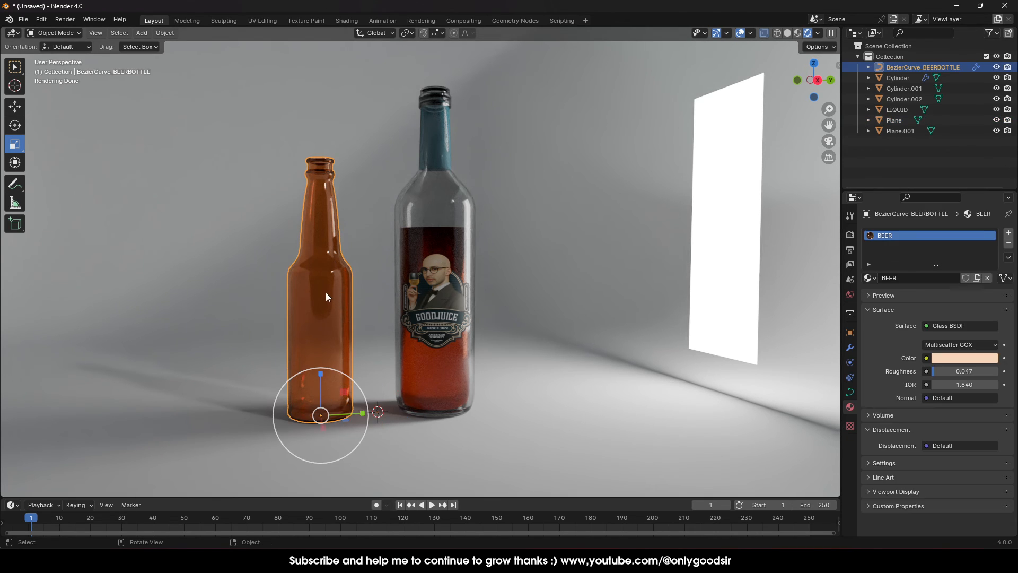
pyautogui.click(15, 125)
pyautogui.moveTo(299, 383); pyautogui.dragTo(369, 232)
pyautogui.click(15, 107)
# - Duplicate the tilted beer bottle and rotate the copy so its neck points towards the light plane, including about 40.6° around Y
pyautogui.hotkey('ctrl', 'c')
pyautogui.hotkey('ctrl', 'v')
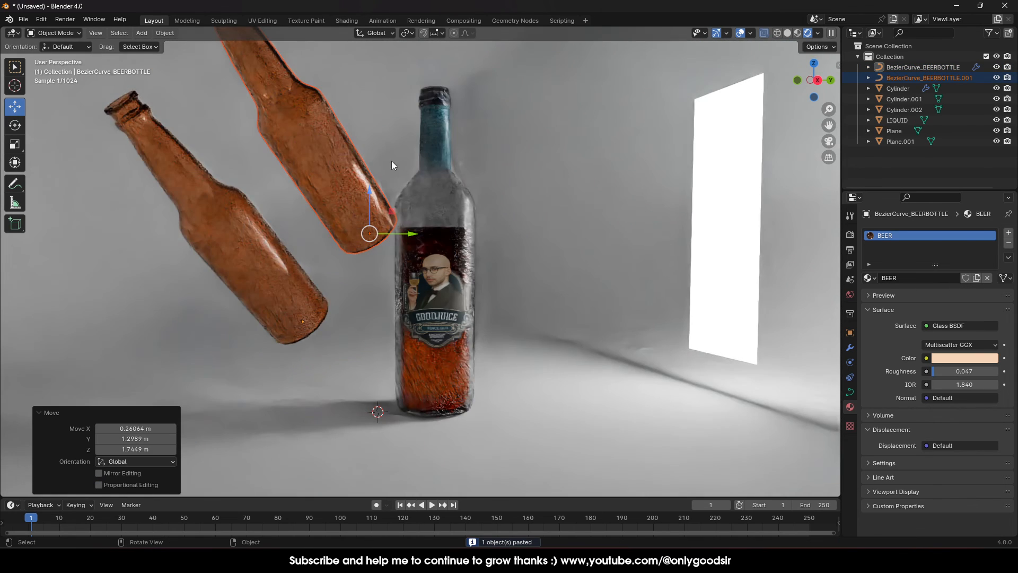
pyautogui.click(15, 125)
pyautogui.moveTo(312, 220); pyautogui.dragTo(374, 240)
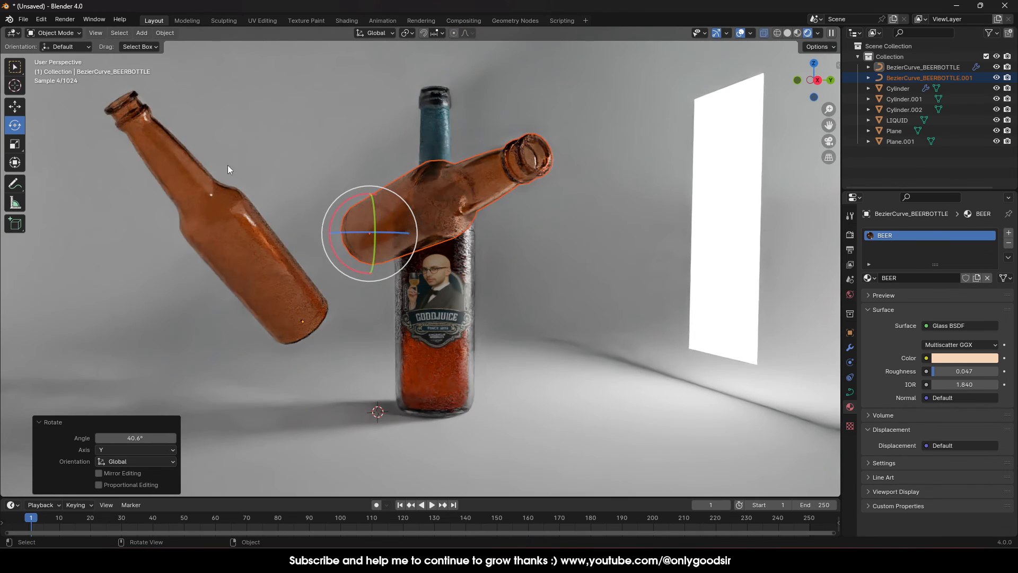
# - Move the copied beer bottle about 3.1 m along Y to the wine bottle's other side, lower it about 0.7 m, and deselect it
pyautogui.click(15, 107)
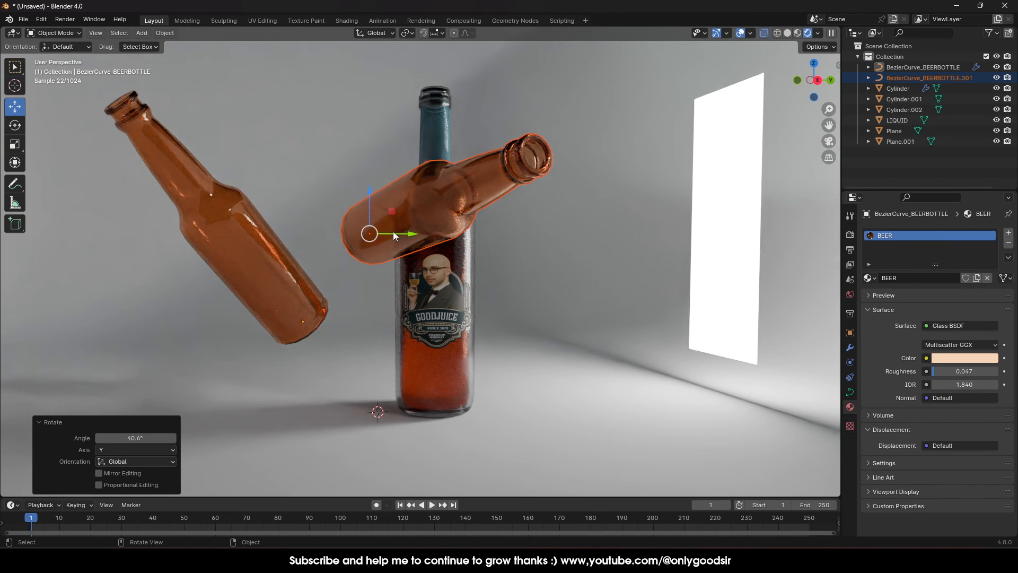
pyautogui.moveTo(393, 231); pyautogui.dragTo(540, 234)
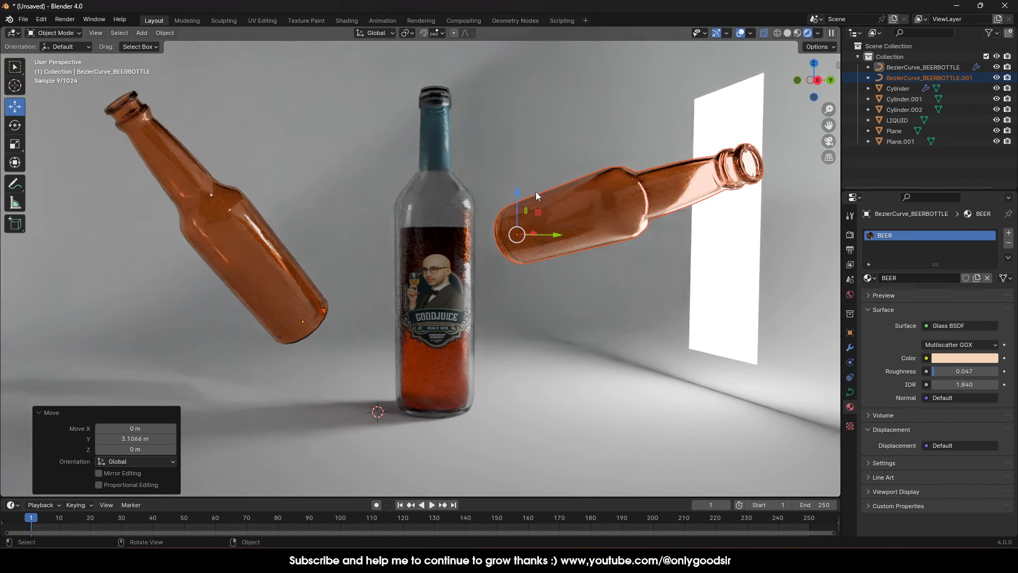
pyautogui.moveTo(524, 194); pyautogui.dragTo(524, 227)
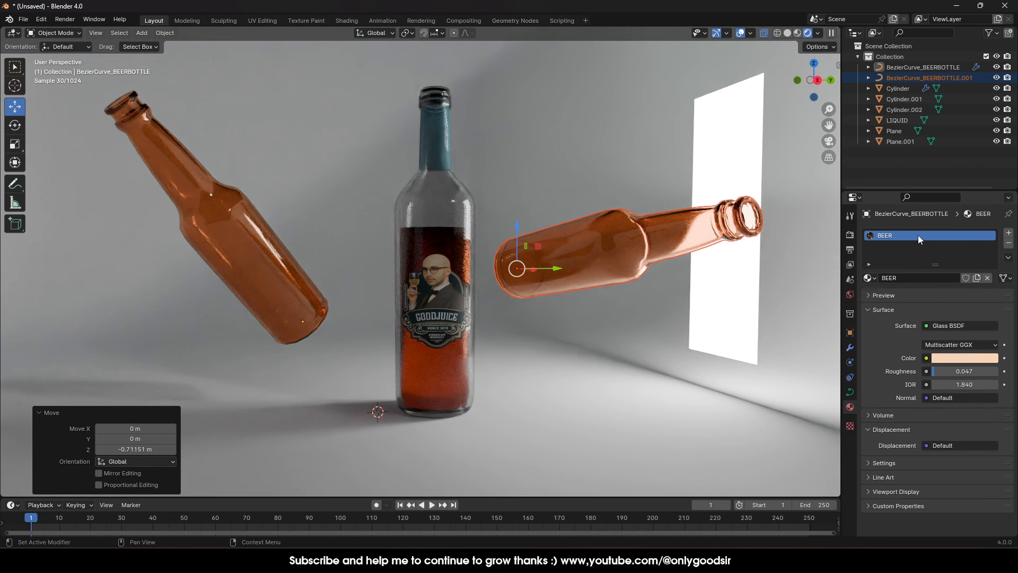
pyautogui.click(612, 127)
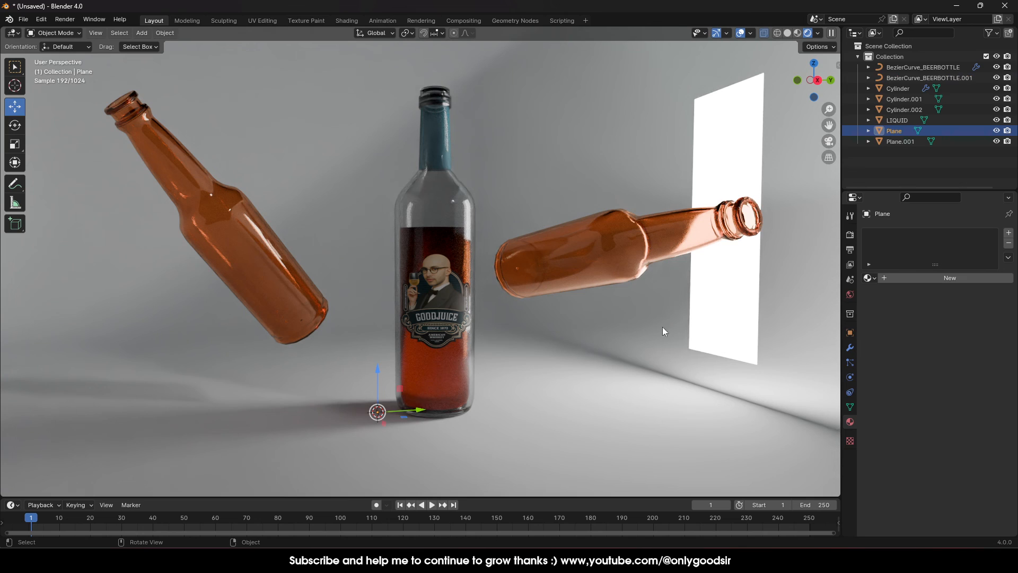